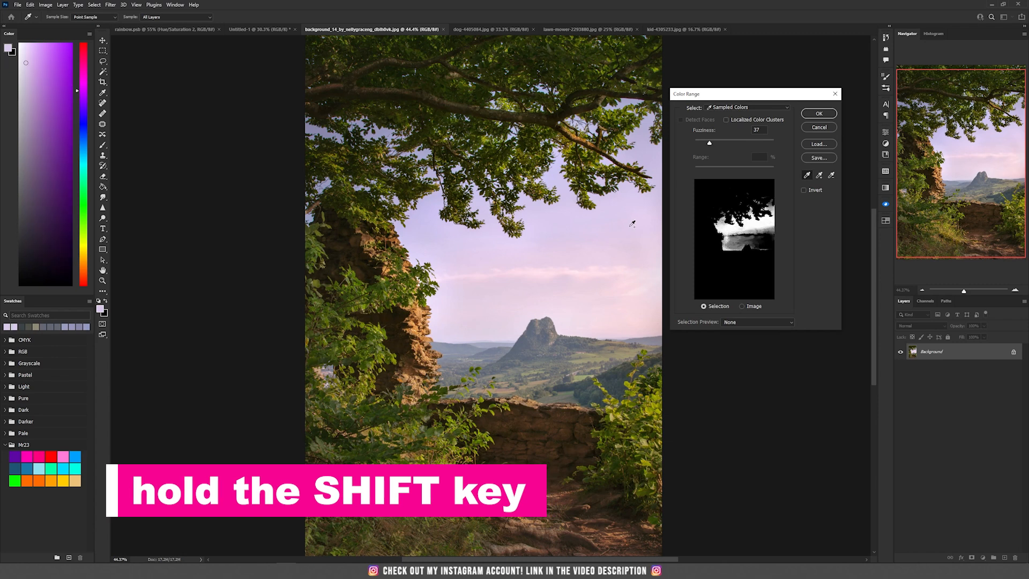
# - Sample sky colours along the horizon and clouds to build the Color Range selection
pyautogui.keyDown('shift'); pyautogui.click(639, 271); pyautogui.keyUp('shift')
pyautogui.keyDown('shift'); pyautogui.click(608, 274); pyautogui.keyUp('shift')
pyautogui.keyDown('shift'); pyautogui.click(568, 274); pyautogui.keyUp('shift')
pyautogui.keyDown('shift'); pyautogui.click(555, 284); pyautogui.keyUp('shift')
pyautogui.keyDown('shift'); pyautogui.click(528, 298); pyautogui.keyUp('shift')
pyautogui.keyDown('shift'); pyautogui.click(499, 307); pyautogui.keyUp('shift')
pyautogui.keyDown('shift'); pyautogui.click(465, 314); pyautogui.keyUp('shift')
pyautogui.keyDown('shift'); pyautogui.click(474, 286); pyautogui.keyUp('shift')
pyautogui.keyDown('shift'); pyautogui.click(627, 309); pyautogui.keyUp('shift')
pyautogui.keyDown('shift'); pyautogui.click(647, 326); pyautogui.keyUp('shift')
pyautogui.keyDown('shift'); pyautogui.click(653, 206); pyautogui.keyUp('shift')
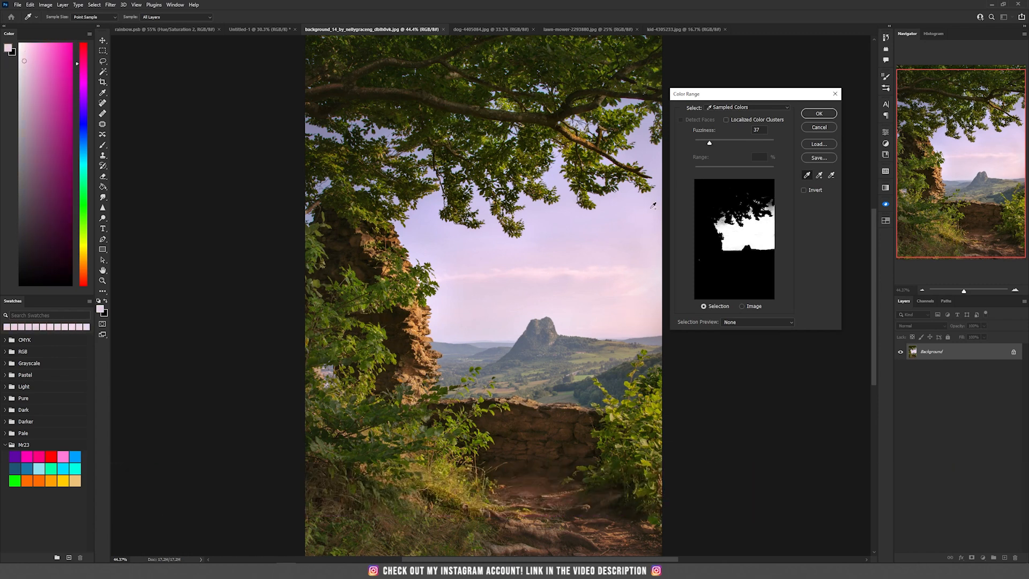
# - Add samples of the upper sky and between the branches to the Color Range selection, then confirm it
pyautogui.keyDown('shift'); pyautogui.click(647, 133); pyautogui.keyUp('shift')
pyautogui.keyDown('shift'); pyautogui.click(585, 99); pyautogui.keyUp('shift')
pyautogui.keyDown('shift'); pyautogui.click(498, 103); pyautogui.keyUp('shift')
pyautogui.keyDown('shift'); pyautogui.click(435, 102); pyautogui.keyUp('shift')
pyautogui.keyDown('shift'); pyautogui.click(343, 132); pyautogui.keyUp('shift')
pyautogui.keyDown('shift'); pyautogui.click(321, 134); pyautogui.keyUp('shift')
pyautogui.keyDown('shift'); pyautogui.click(322, 219); pyautogui.keyUp('shift')
pyautogui.keyDown('shift'); pyautogui.click(425, 233); pyautogui.keyUp('shift')
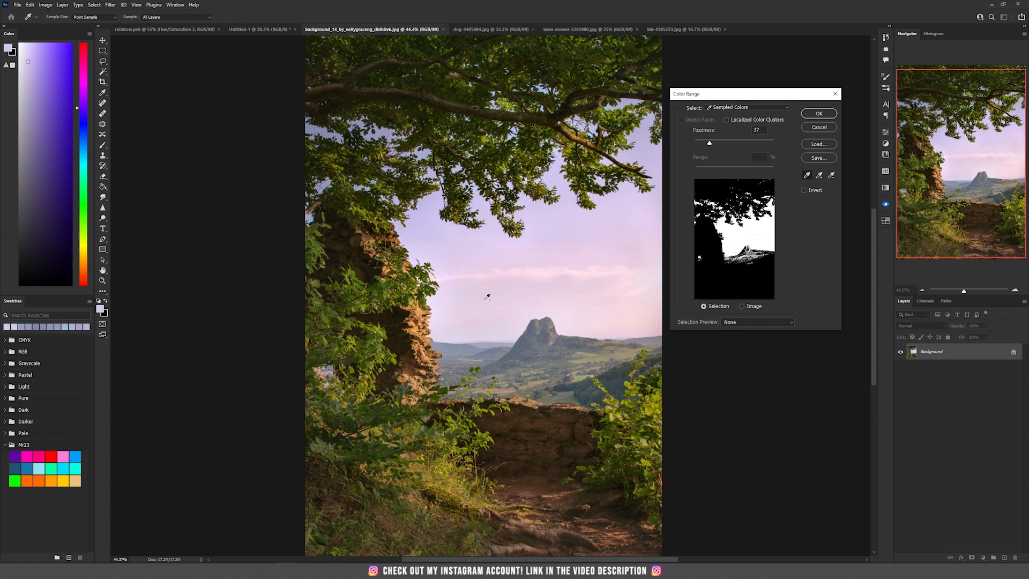
pyautogui.keyDown('shift'); pyautogui.click(640, 244); pyautogui.keyUp('shift')
pyautogui.click(818, 113)
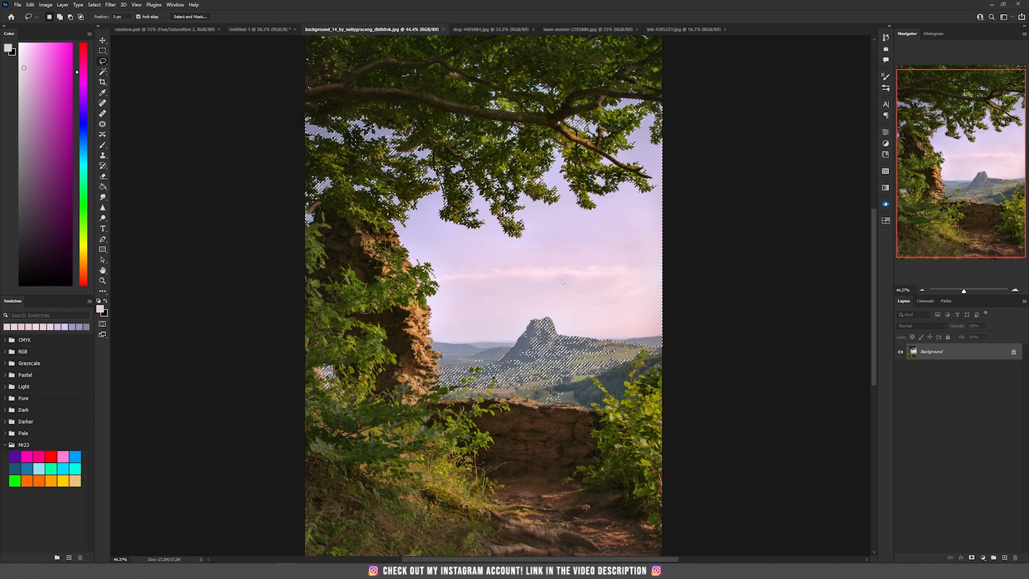
# - Add a layer mask to the photo layer from the sky selection
pyautogui.keyDown('alt'); pyautogui.click(971, 558); pyautogui.keyUp('alt')
pyautogui.scroll(1, 595, 306)
pyautogui.scroll(3, 594, 306)
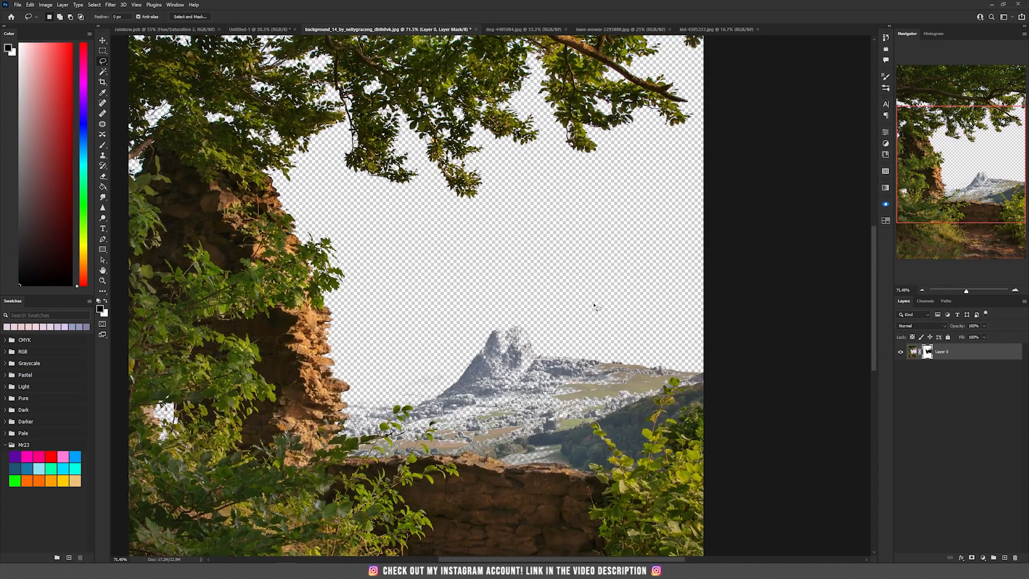
pyautogui.scroll(-1, 591, 333)
# - Create a new layer beneath the photo and fill it with dark blue using the Paint Bucket
pyautogui.keyDown('ctrl'); pyautogui.click(1004, 559); pyautogui.keyUp('ctrl')
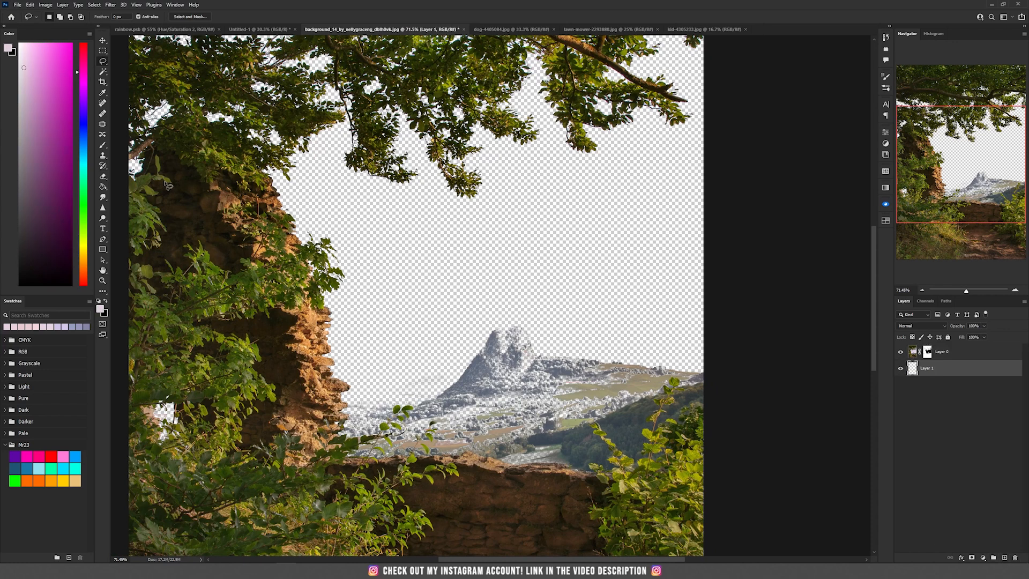
pyautogui.click(106, 302)
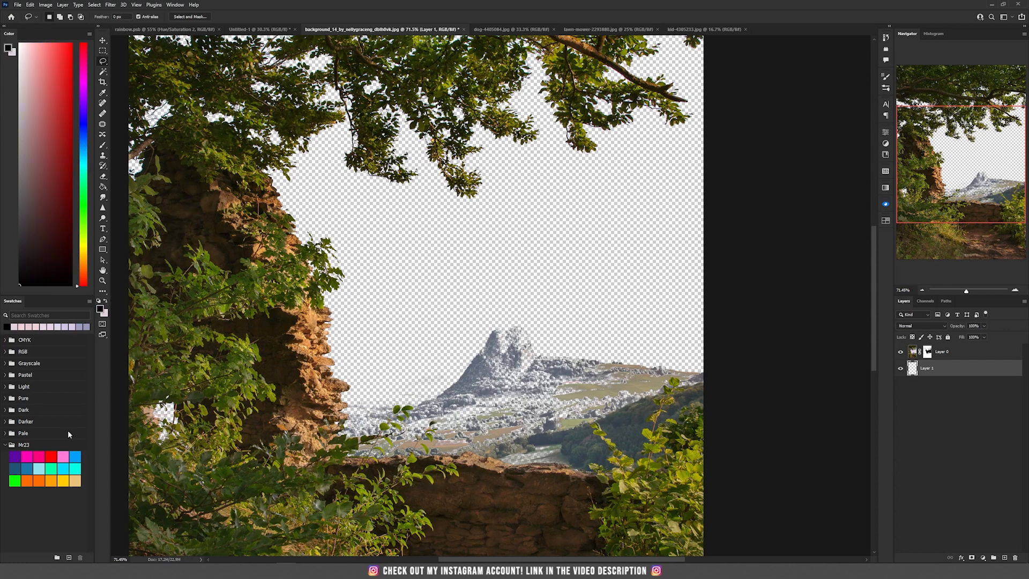
pyautogui.click(102, 187)
pyautogui.click(138, 194)
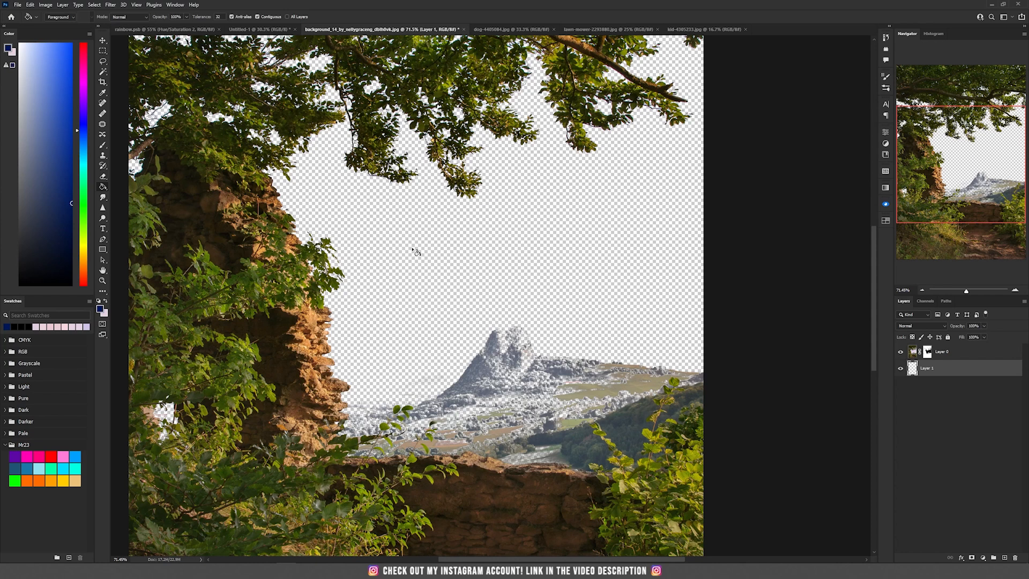
pyautogui.click(413, 250)
pyautogui.click(964, 355)
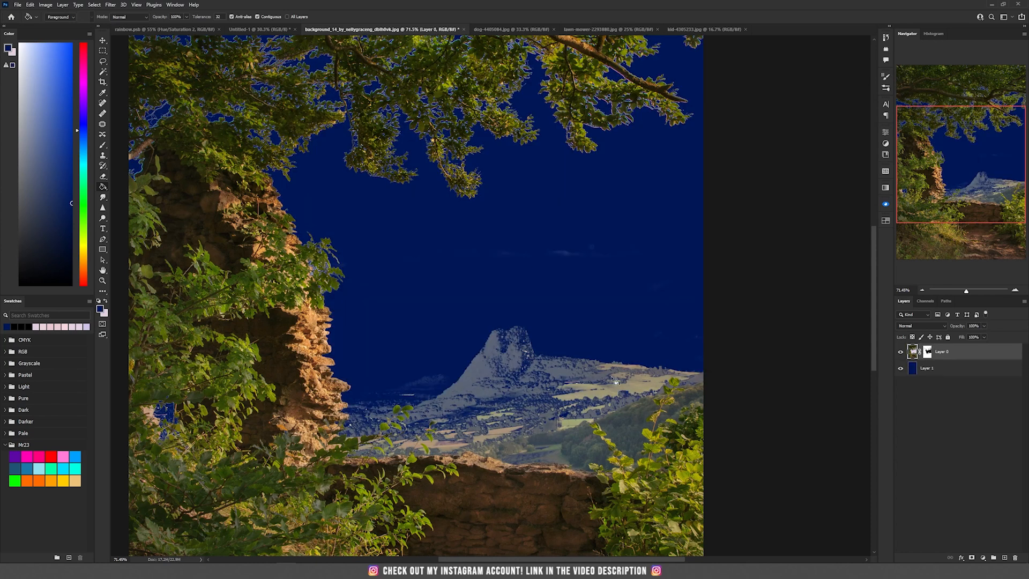
# - Target the layer mask and select the distant mountain and hills with the Magic Wand
pyautogui.moveTo(543, 333); pyautogui.dragTo(467, 193)
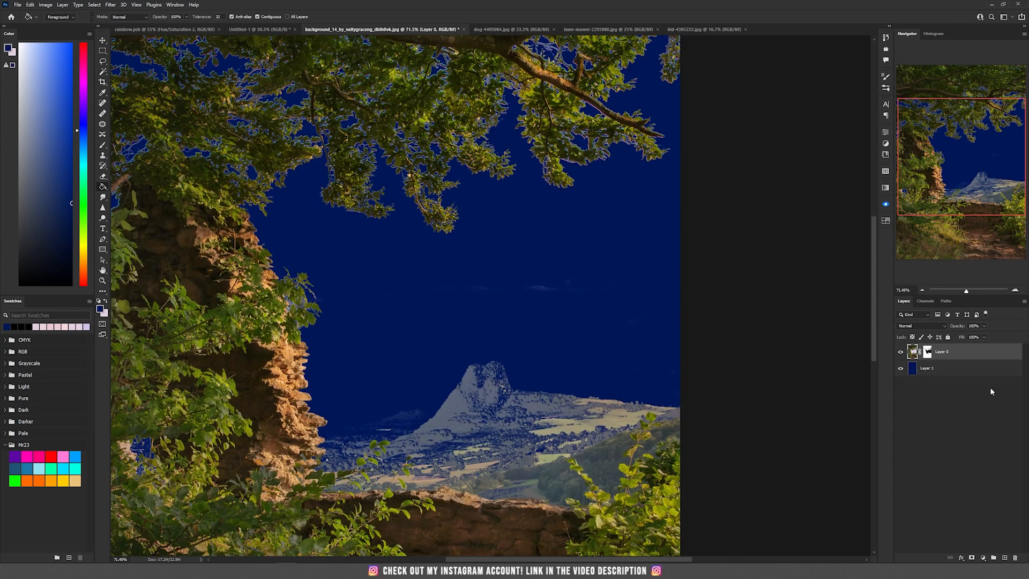
pyautogui.click(927, 352)
pyautogui.scroll(3, 470, 411)
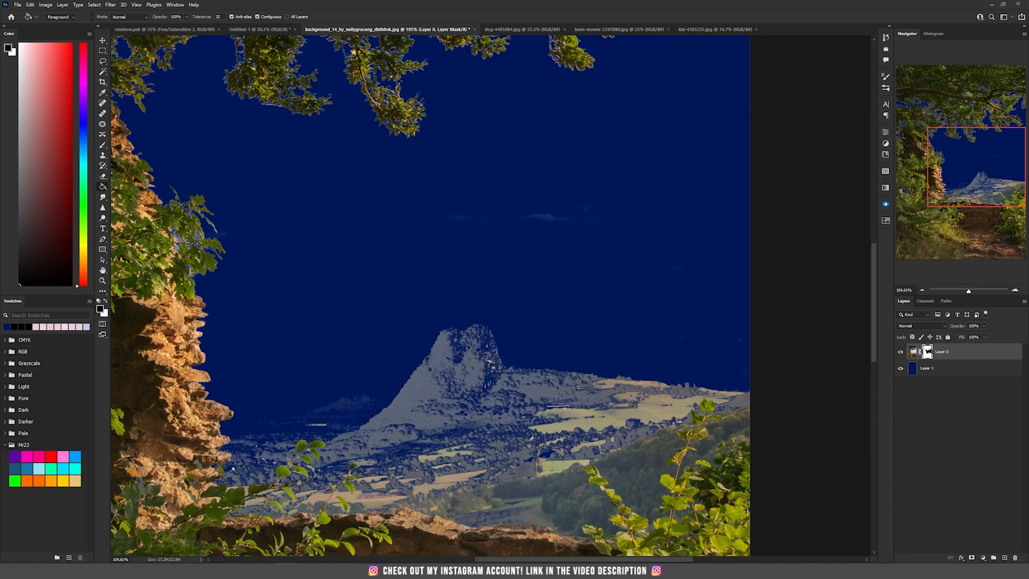
pyautogui.scroll(2, 468, 410)
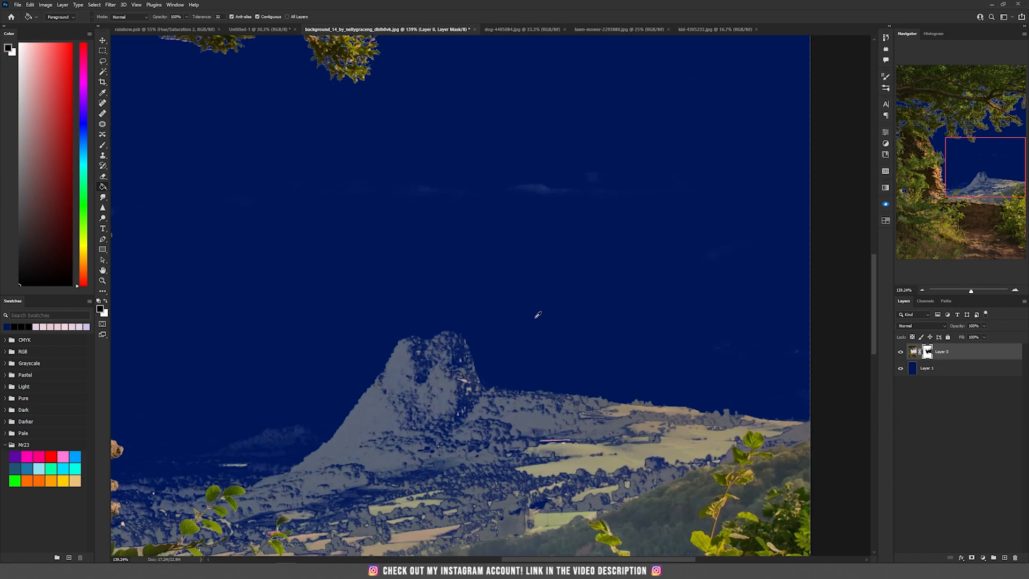
pyautogui.moveTo(540, 199); pyautogui.dragTo(829, 239)
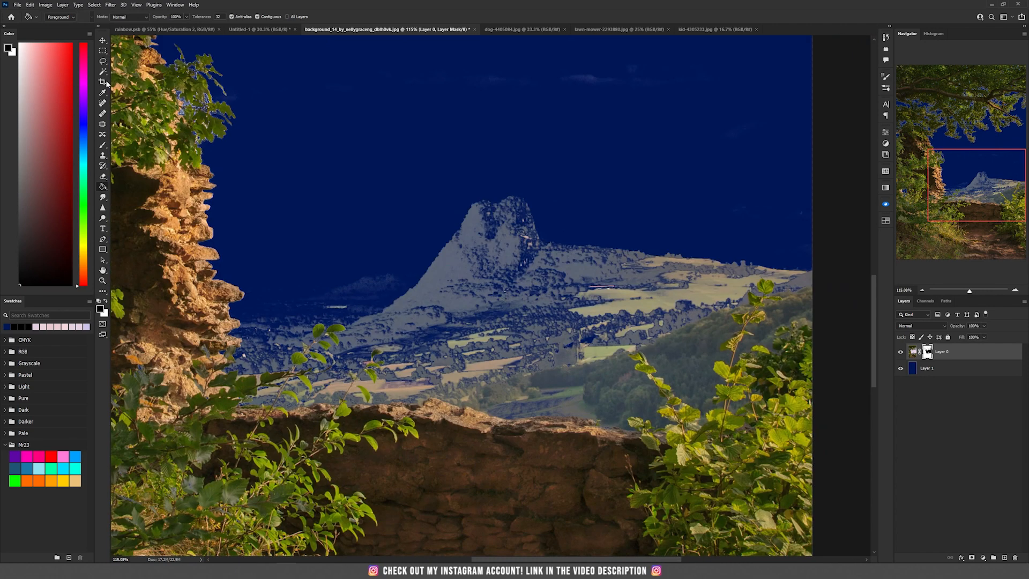
pyautogui.click(103, 71)
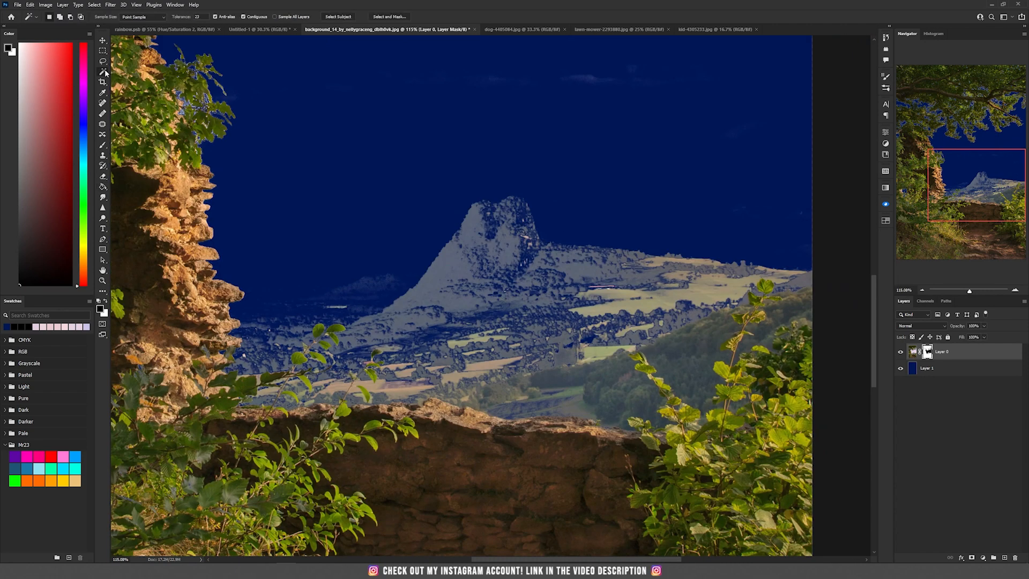
pyautogui.click(462, 277)
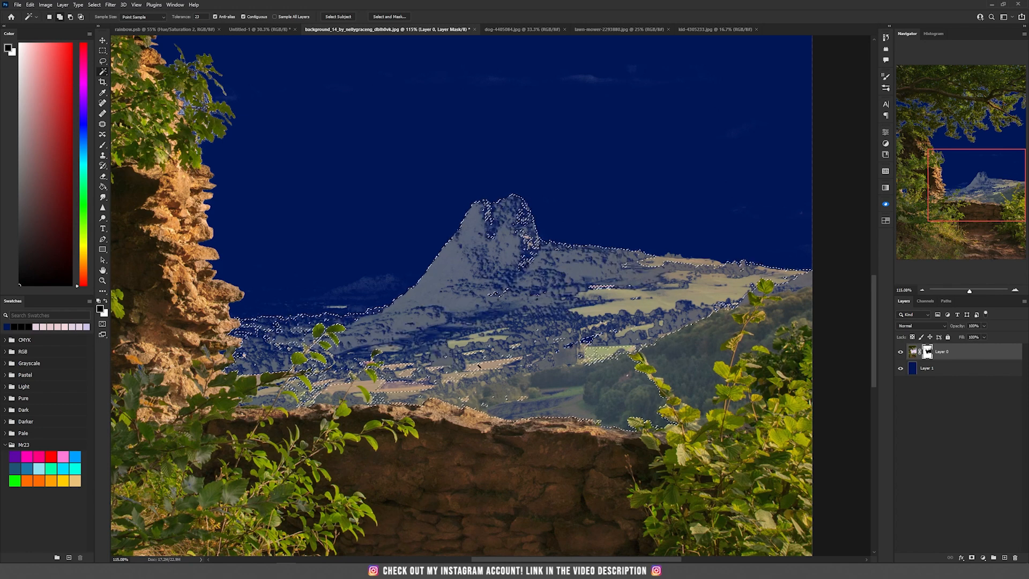
pyautogui.click(479, 366)
pyautogui.click(316, 295)
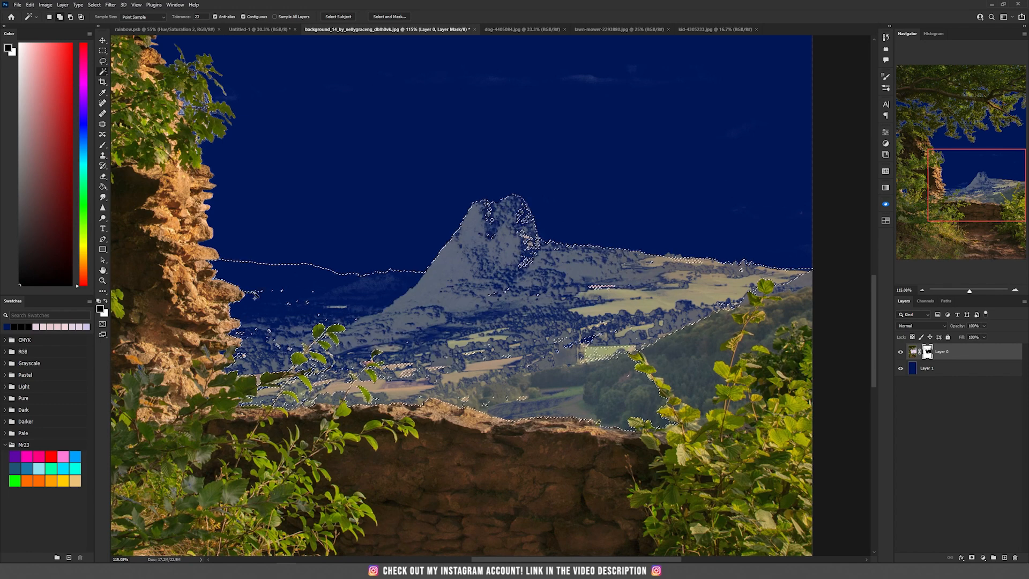
pyautogui.click(707, 348)
pyautogui.click(529, 239)
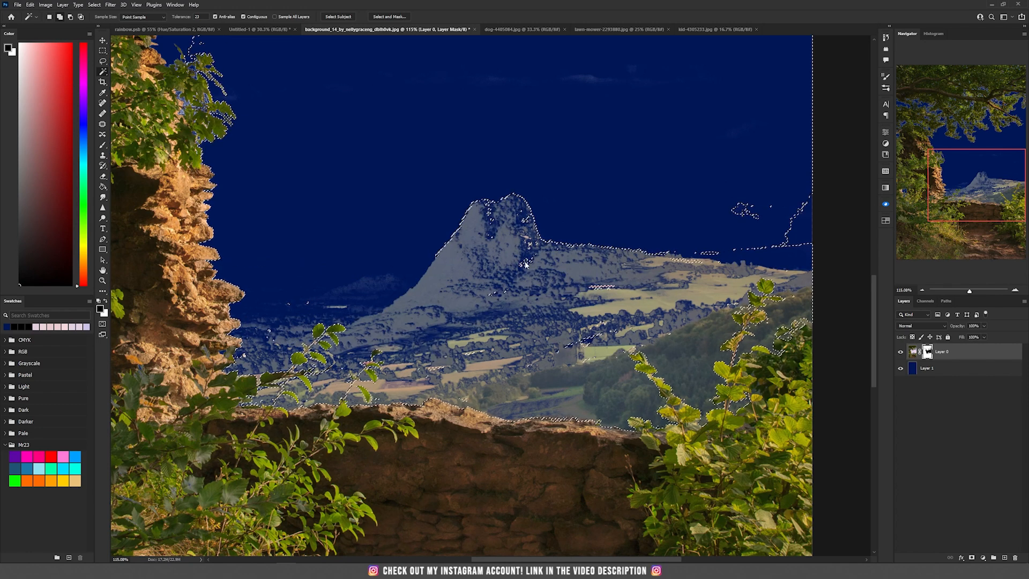
# - Add the remaining hillside and mountain areas to the selection with the Lasso tool
pyautogui.scroll(5, 472, 284)
pyautogui.moveTo(364, 300); pyautogui.dragTo(825, 182)
pyautogui.scroll(-4, 535, 241)
pyautogui.moveTo(322, 279); pyautogui.dragTo(740, 217)
pyautogui.moveTo(851, 115); pyautogui.dragTo(432, 181)
pyautogui.scroll(-2, 431, 181)
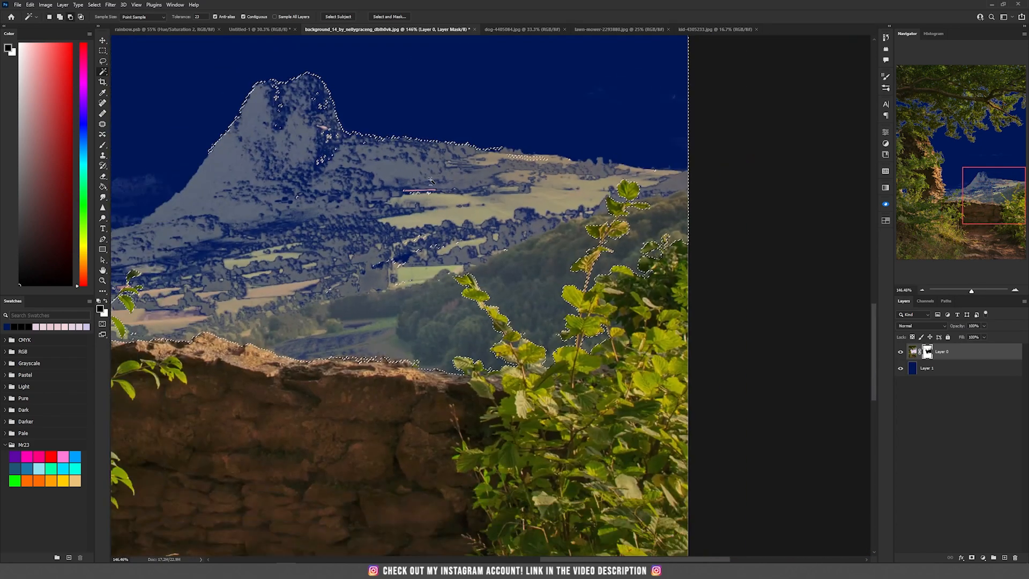
pyautogui.scroll(1, 396, 150)
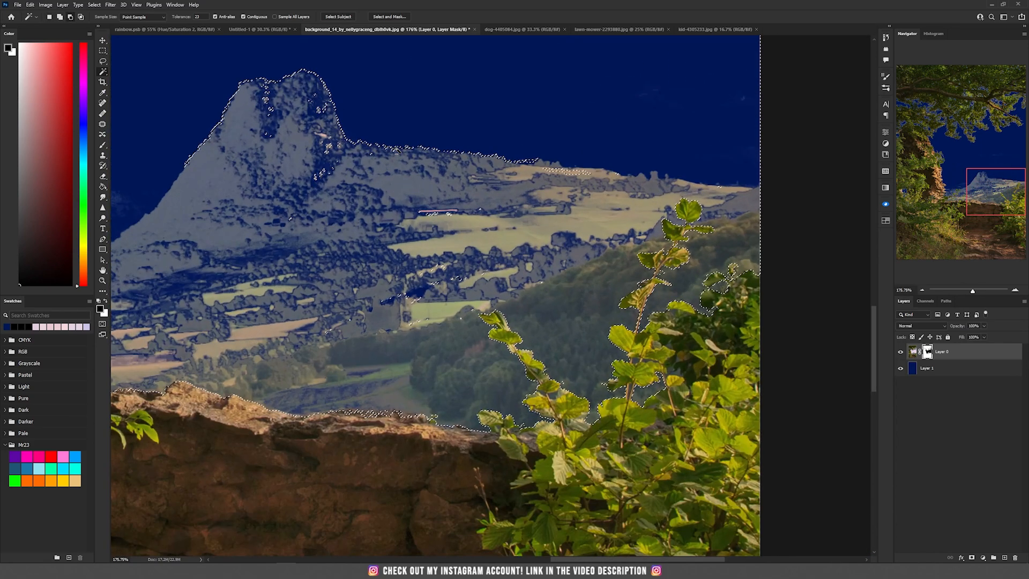
pyautogui.scroll(1, 397, 150)
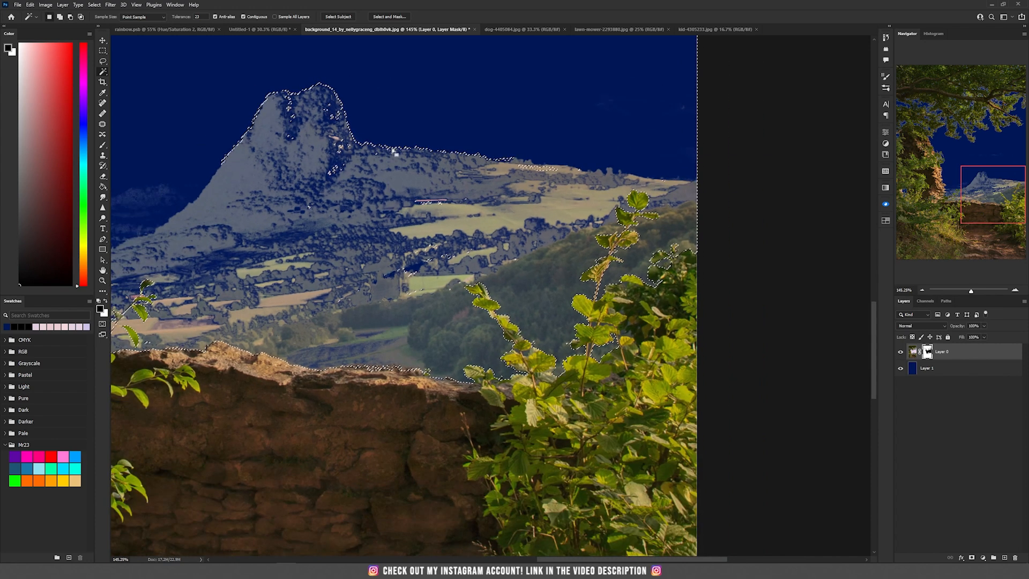
pyautogui.scroll(1, 402, 171)
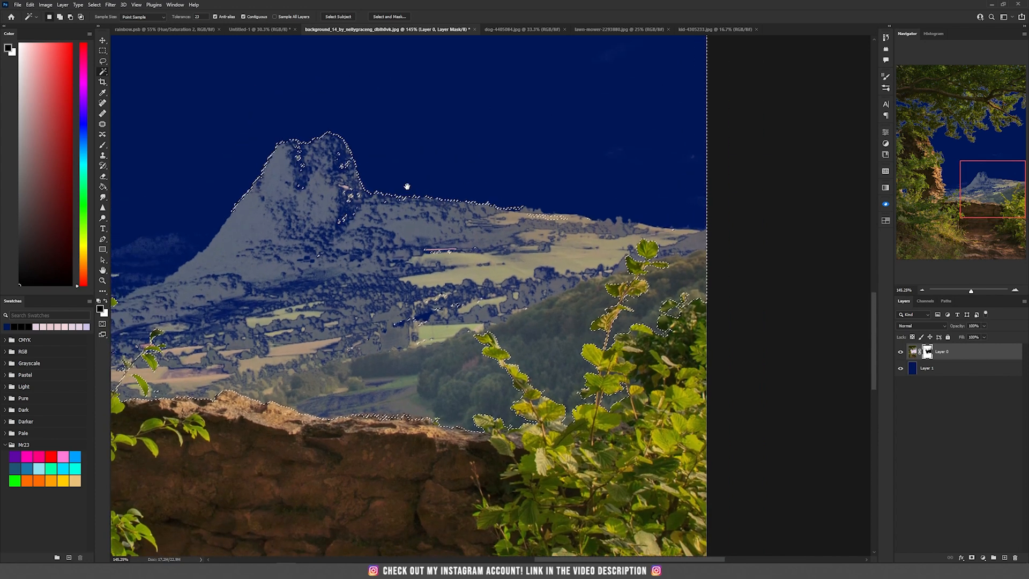
pyautogui.click(103, 61)
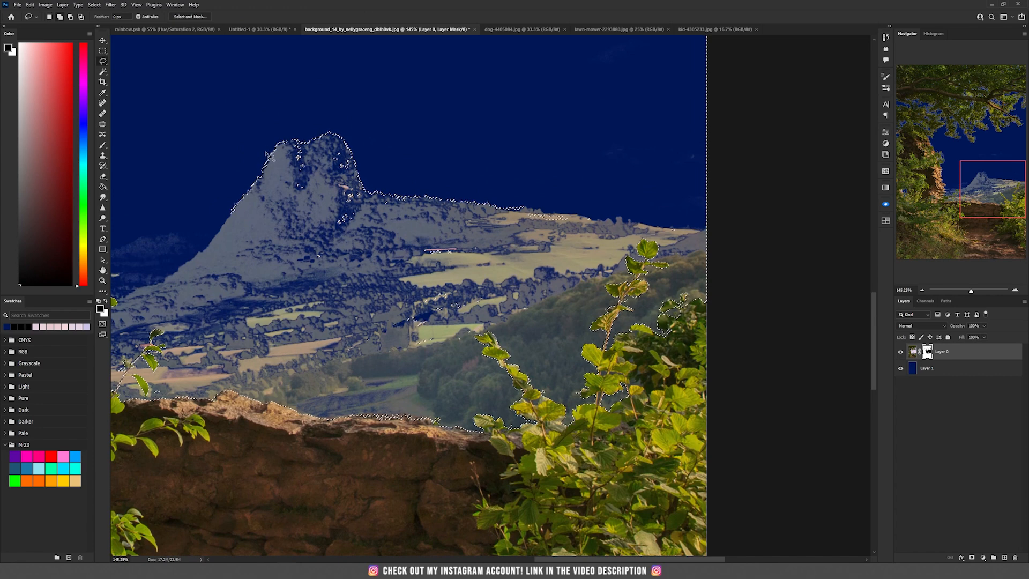
pyautogui.moveTo(277, 115)
pyautogui.mouseDown()
pyautogui.moveTo(252, 274)
pyautogui.moveTo(442, 292)
pyautogui.moveTo(585, 198)
pyautogui.moveTo(277, 107)
pyautogui.mouseUp()
pyautogui.moveTo(168, 214); pyautogui.dragTo(420, 187)
pyautogui.moveTo(345, 219)
pyautogui.mouseDown()
pyautogui.moveTo(257, 284)
pyautogui.moveTo(345, 225)
pyautogui.mouseUp()
# - Lasso the areas along the wall and cliff edges, fill the selection with black on the mask, and deselect
pyautogui.scroll(5, 352, 352)
pyautogui.scroll(3, 352, 352)
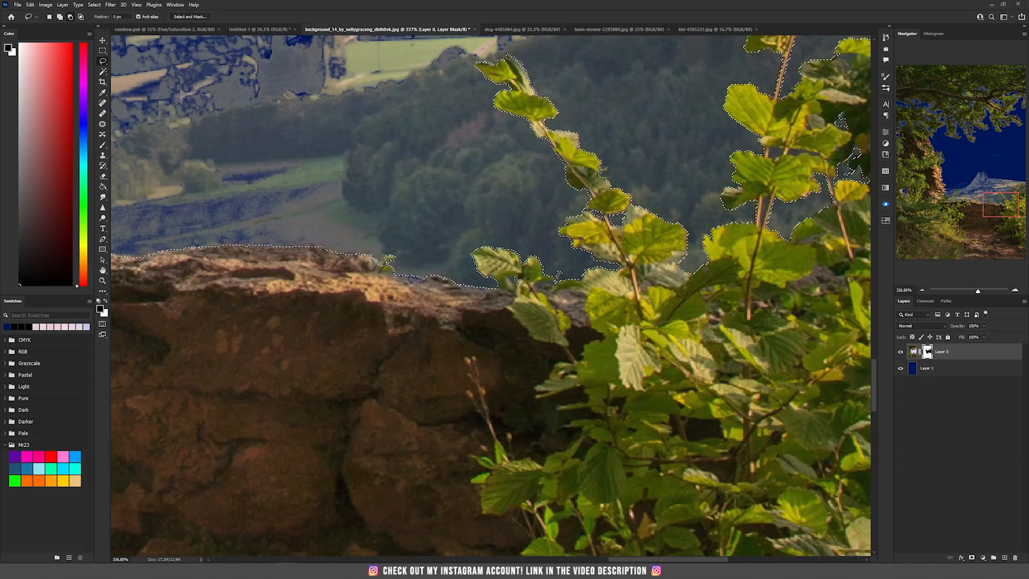
pyautogui.moveTo(515, 278); pyautogui.dragTo(857, 319)
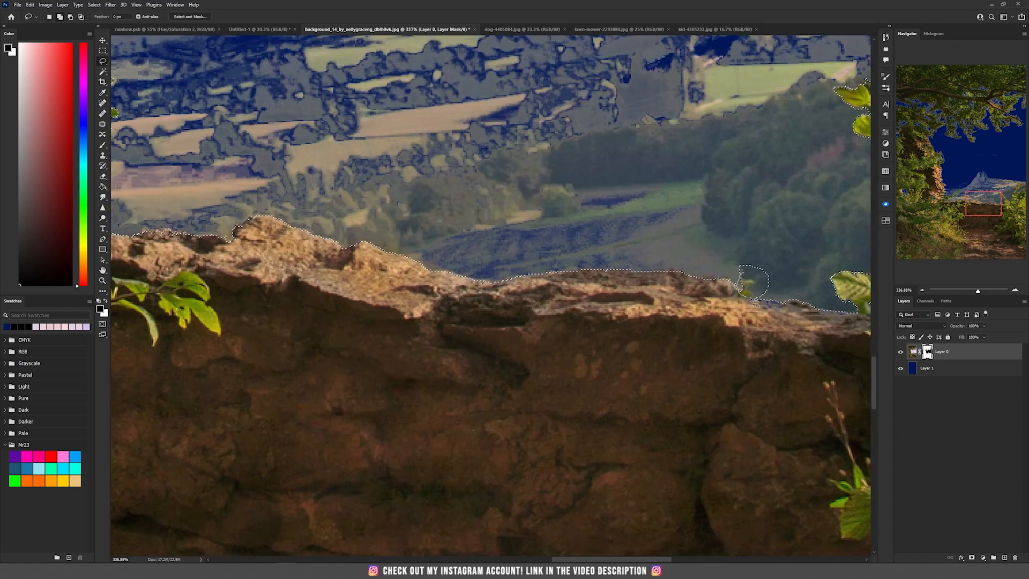
pyautogui.moveTo(241, 246); pyautogui.dragTo(825, 313)
pyautogui.moveTo(289, 257); pyautogui.dragTo(819, 348)
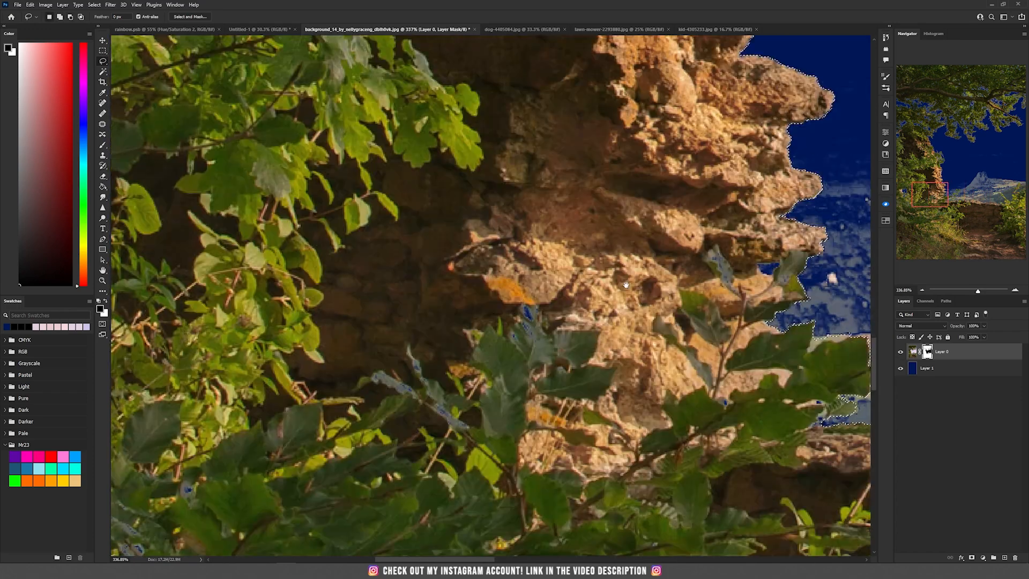
pyautogui.moveTo(257, 268); pyautogui.dragTo(787, 290)
pyautogui.scroll(3, 455, 241)
pyautogui.scroll(-6, 445, 370)
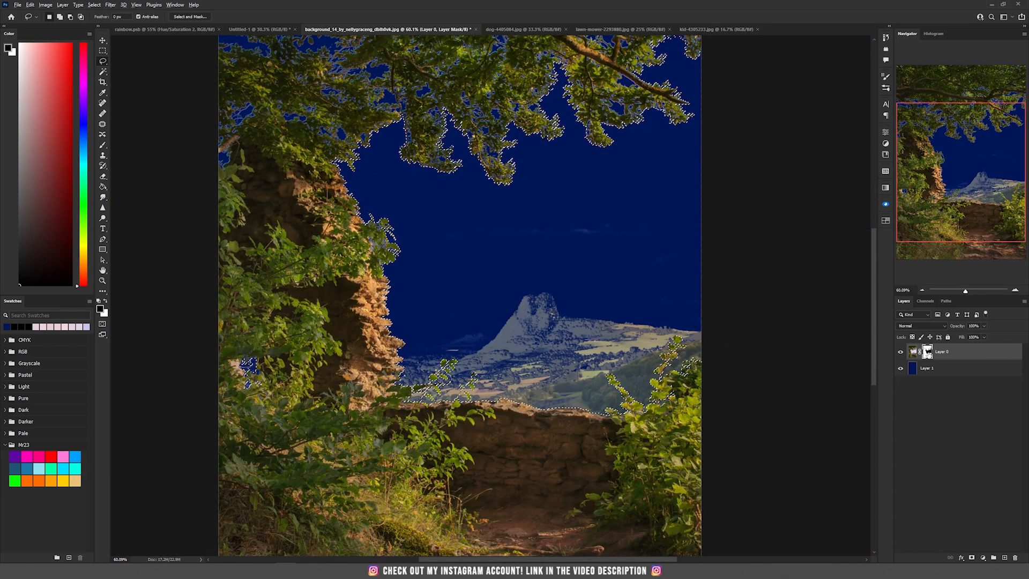
pyautogui.hotkey('alt', 'BackSpace')
pyautogui.hotkey('ctrl', 'd')
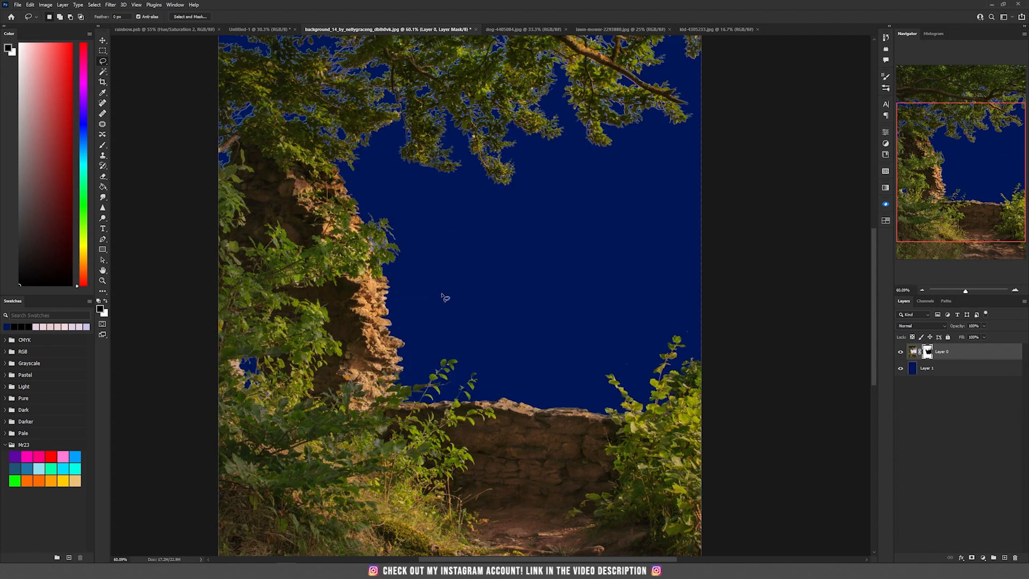
# - Apply a Minimum filter to the layer mask to tighten the tree edges
pyautogui.scroll(-1, 445, 297)
pyautogui.scroll(3, 445, 327)
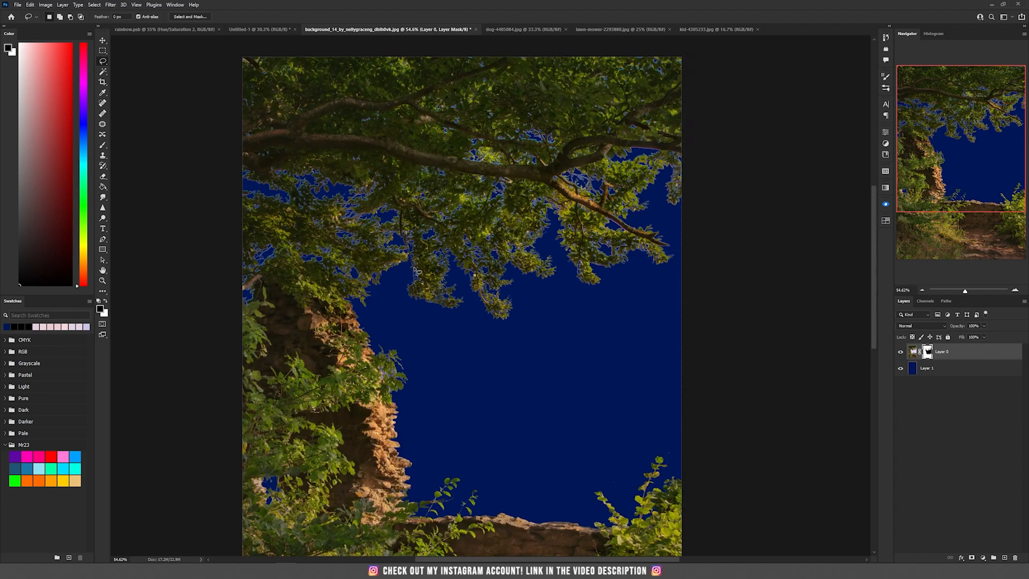
pyautogui.scroll(9, 380, 214)
pyautogui.scroll(3, 378, 217)
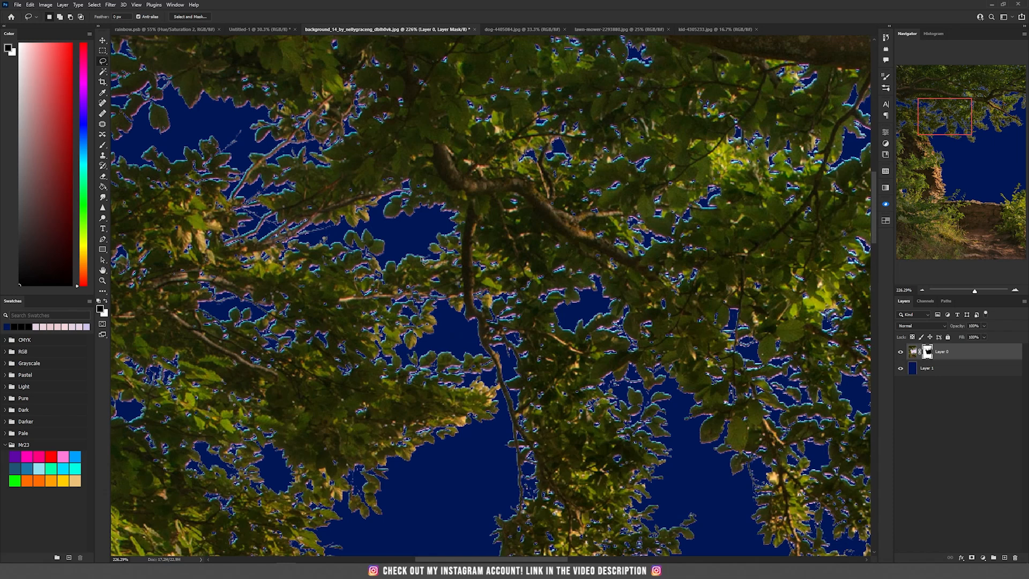
pyautogui.scroll(-10, 429, 261)
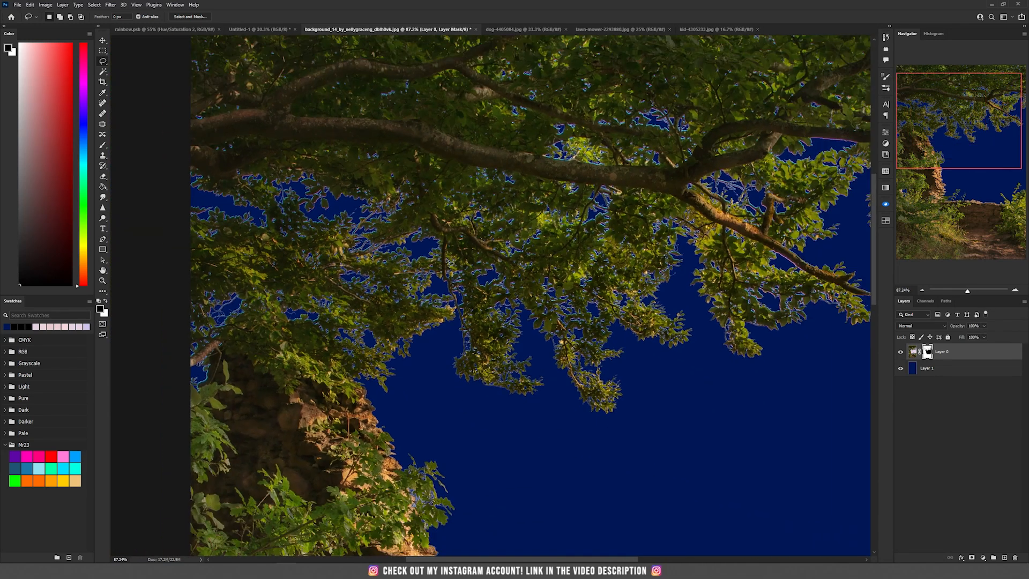
pyautogui.click(111, 5)
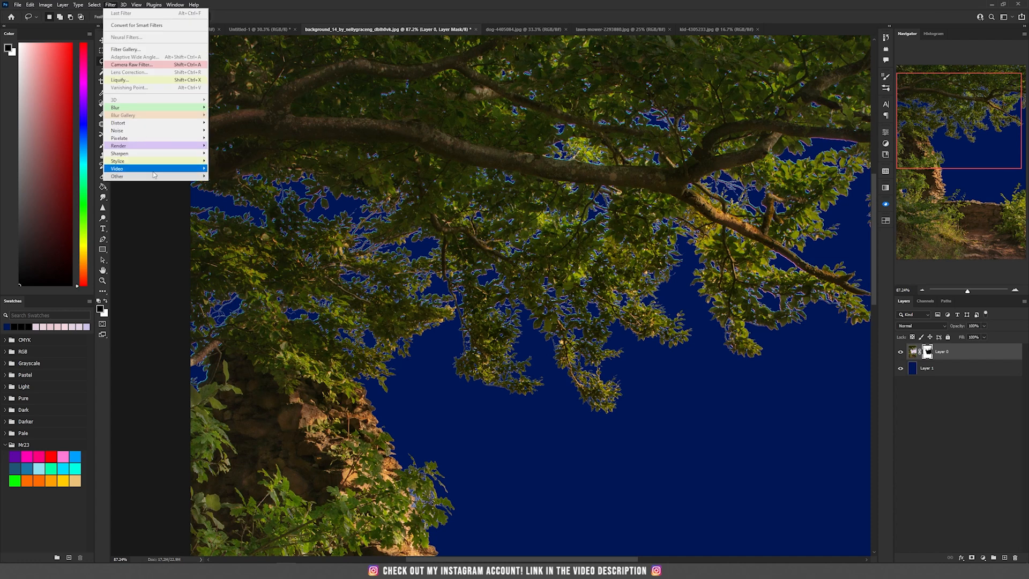
pyautogui.moveTo(156, 176)
pyautogui.click(226, 206)
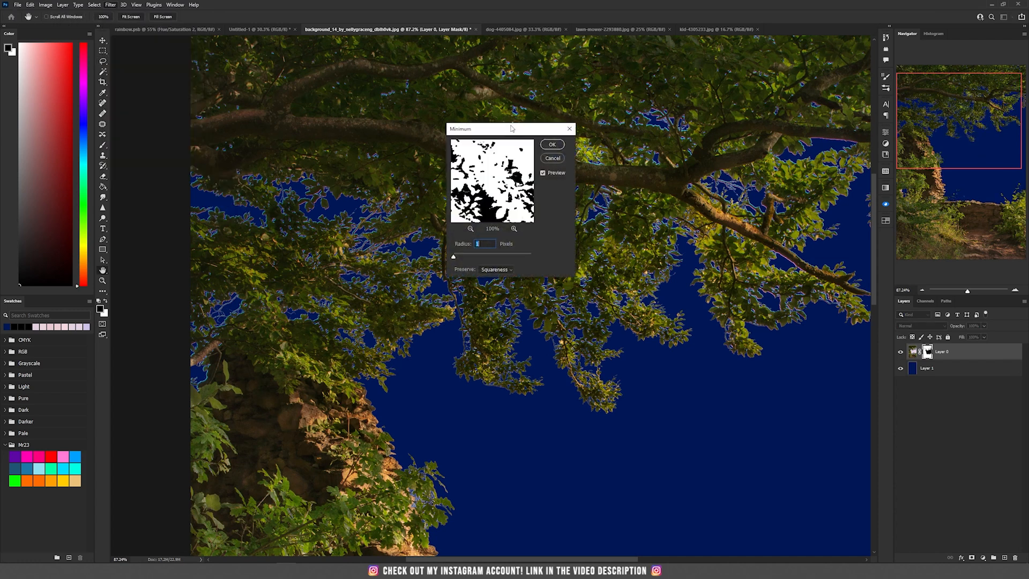
pyautogui.moveTo(510, 132); pyautogui.dragTo(606, 131)
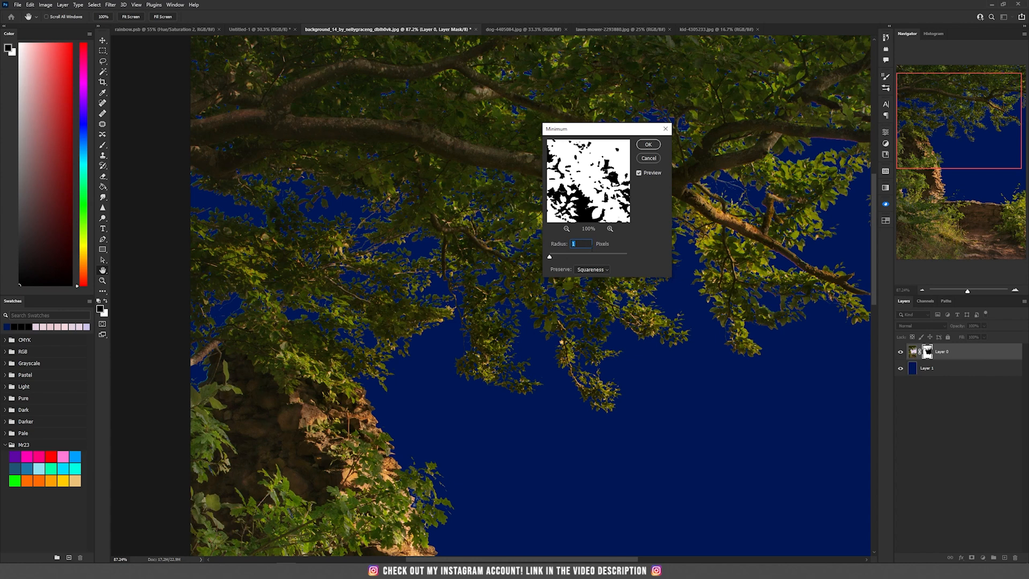
pyautogui.click(648, 144)
# - Apply the Minimum filter again to the layer mask to tighten the foliage edges further
pyautogui.scroll(-5, 555, 292)
pyautogui.moveTo(573, 306); pyautogui.dragTo(450, 166)
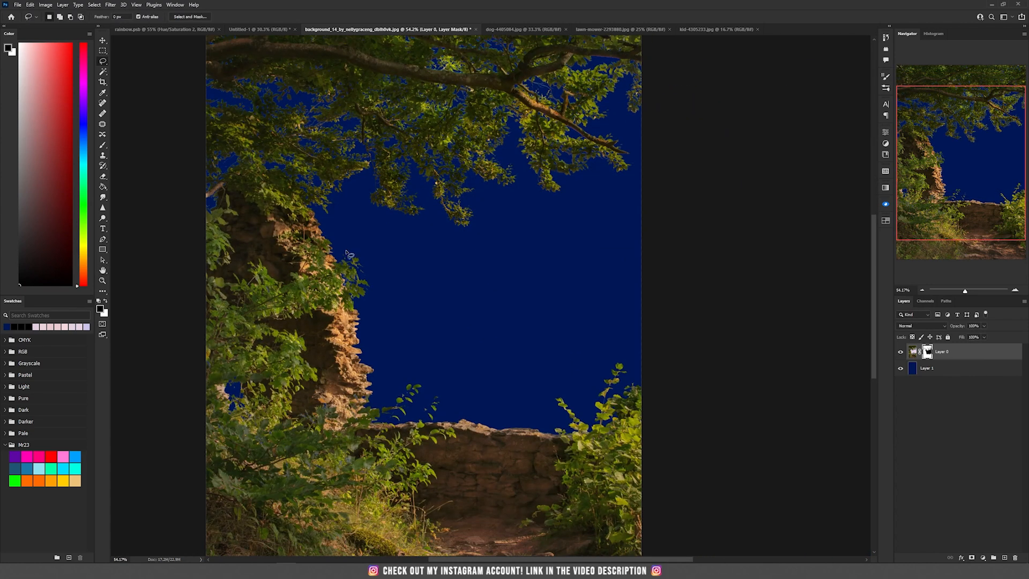
pyautogui.scroll(7, 389, 229)
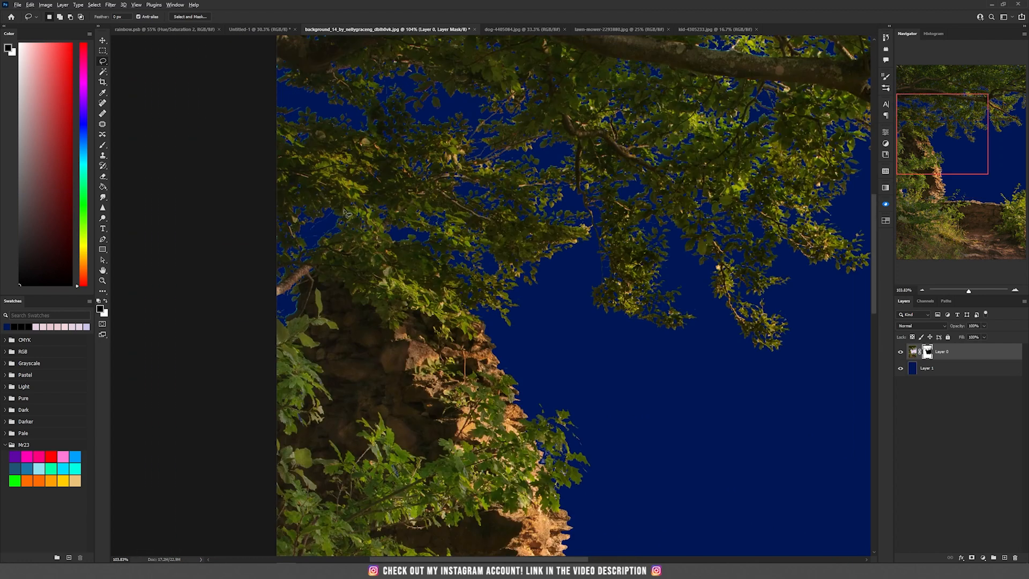
pyautogui.click(110, 5)
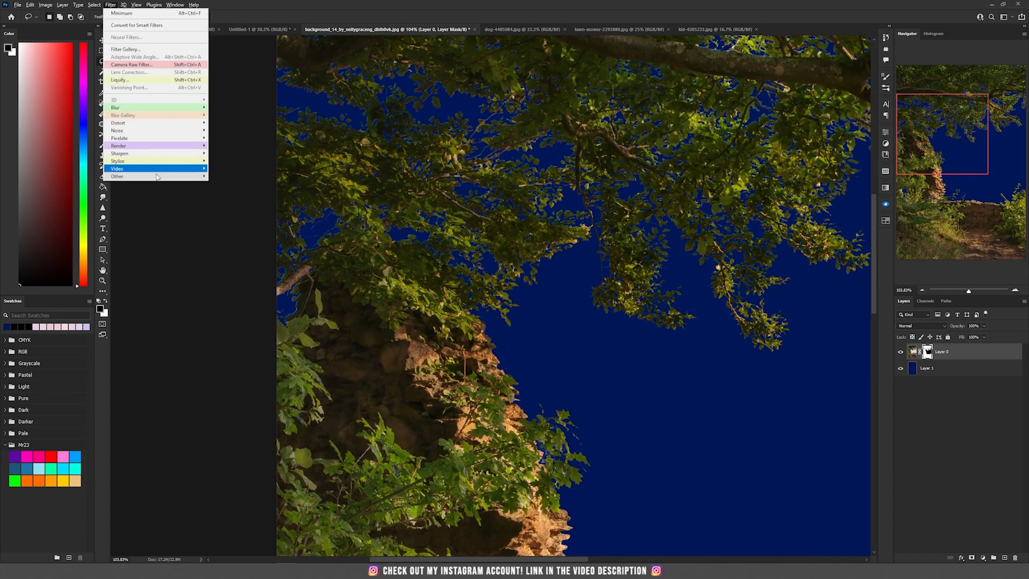
pyautogui.moveTo(163, 180)
pyautogui.click(226, 207)
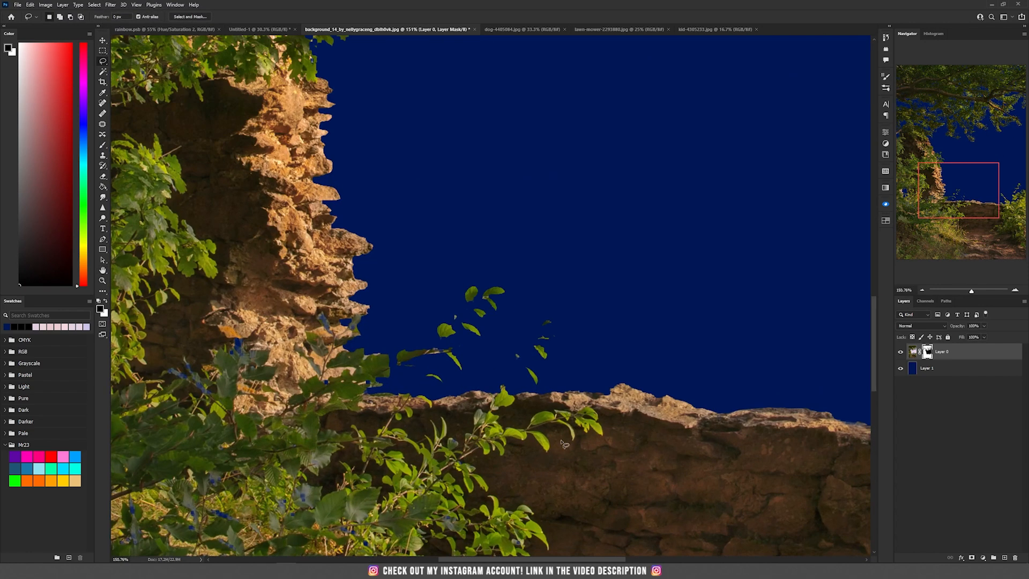
pyautogui.scroll(5, 564, 443)
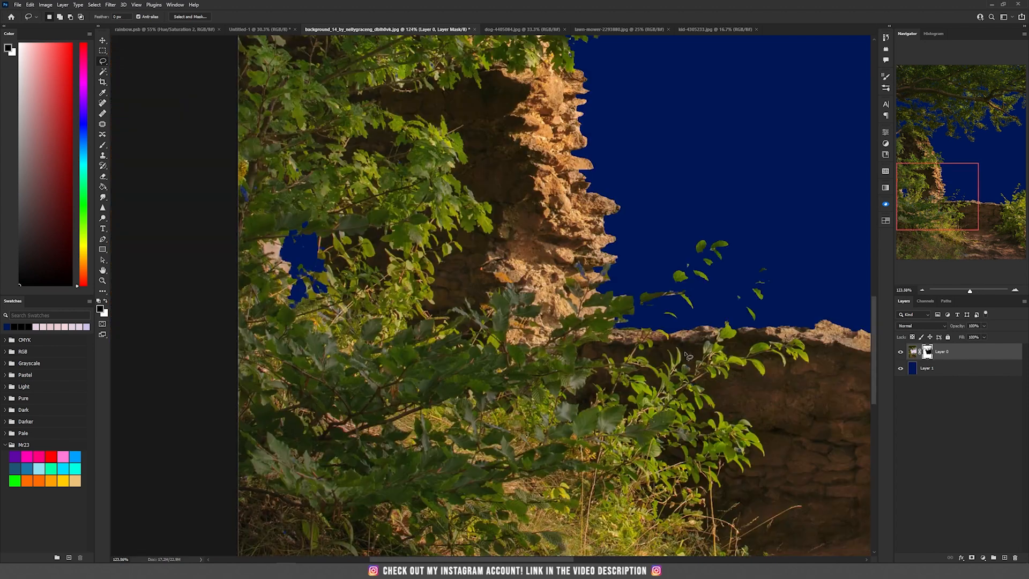
# - With the mask temporarily disabled, lasso the thin twig against the sky, restore it on the mask, and deselect
pyautogui.scroll(8, 646, 311)
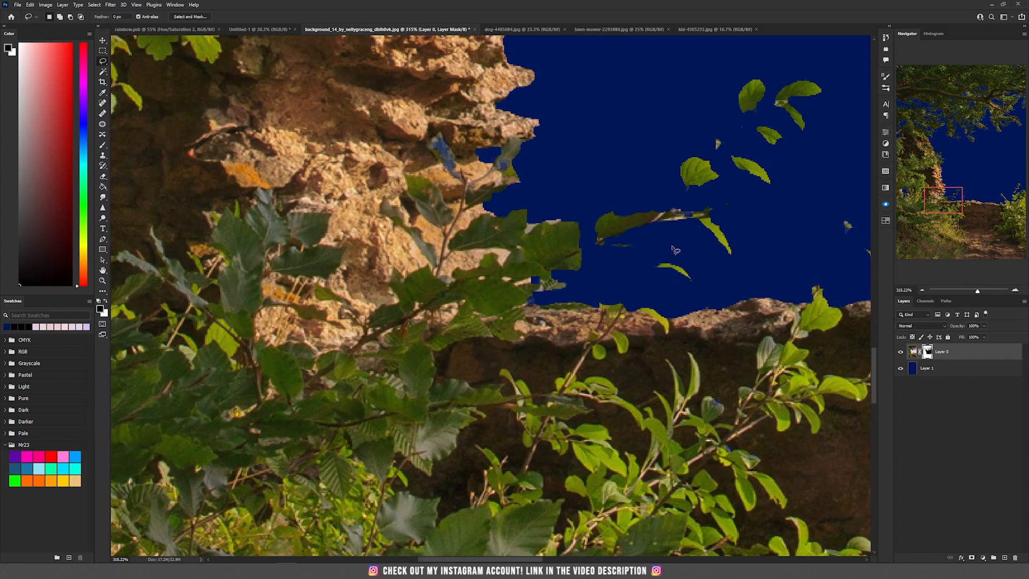
pyautogui.keyDown('shift'); pyautogui.click(927, 351); pyautogui.keyUp('shift')
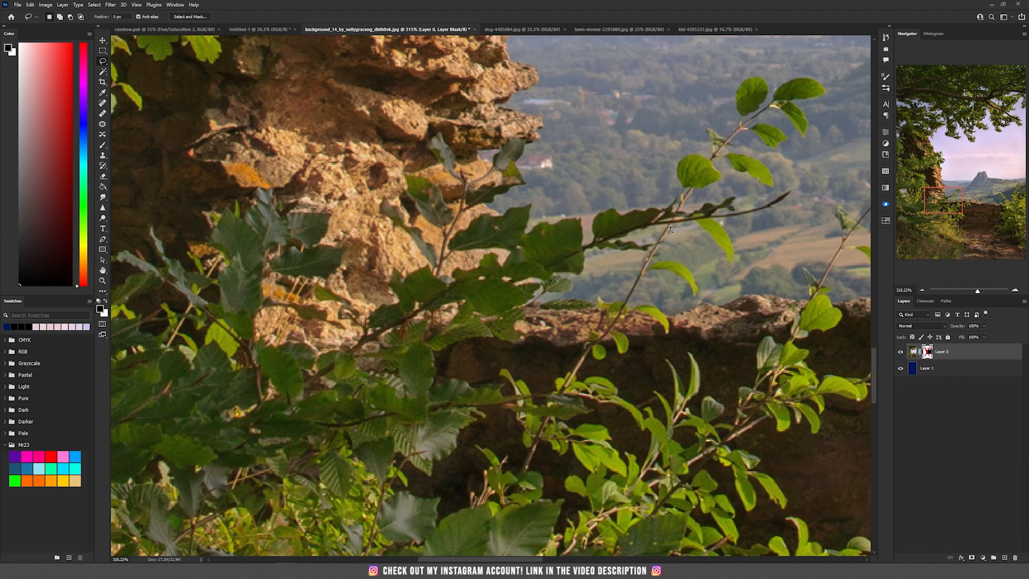
pyautogui.moveTo(626, 304)
pyautogui.mouseDown()
pyautogui.moveTo(686, 199)
pyautogui.moveTo(686, 208)
pyautogui.moveTo(739, 129)
pyautogui.moveTo(760, 122)
pyautogui.moveTo(748, 130)
pyautogui.moveTo(756, 121)
pyautogui.moveTo(746, 117)
pyautogui.mouseUp()
pyautogui.keyDown('shift'); pyautogui.click(926, 352); pyautogui.keyUp('shift')
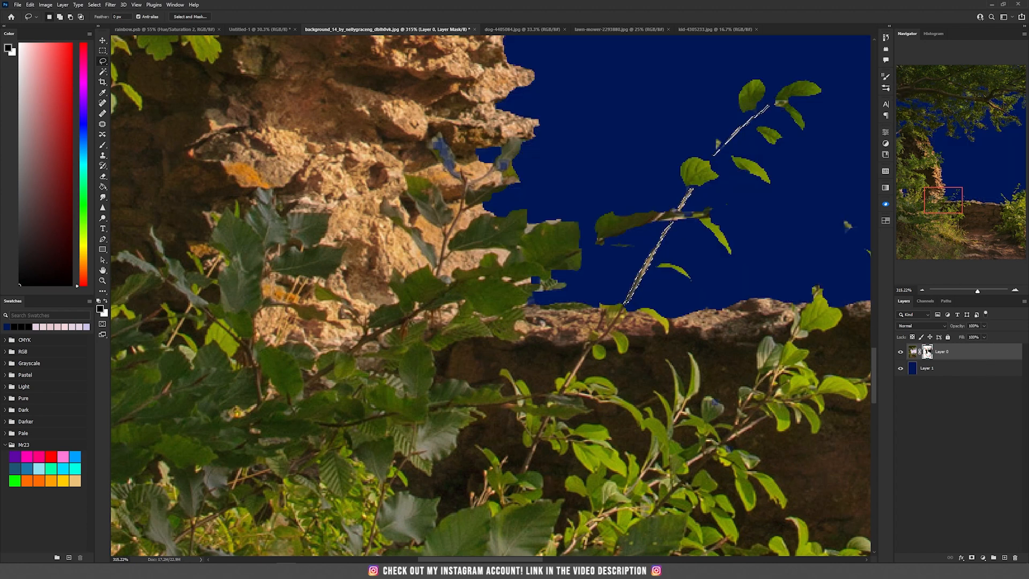
pyautogui.hotkey('ctrl', 'd')
# - Create a new document 3200 by 4000 pixels at 150 pixels per inch
pyautogui.scroll(-3, 734, 276)
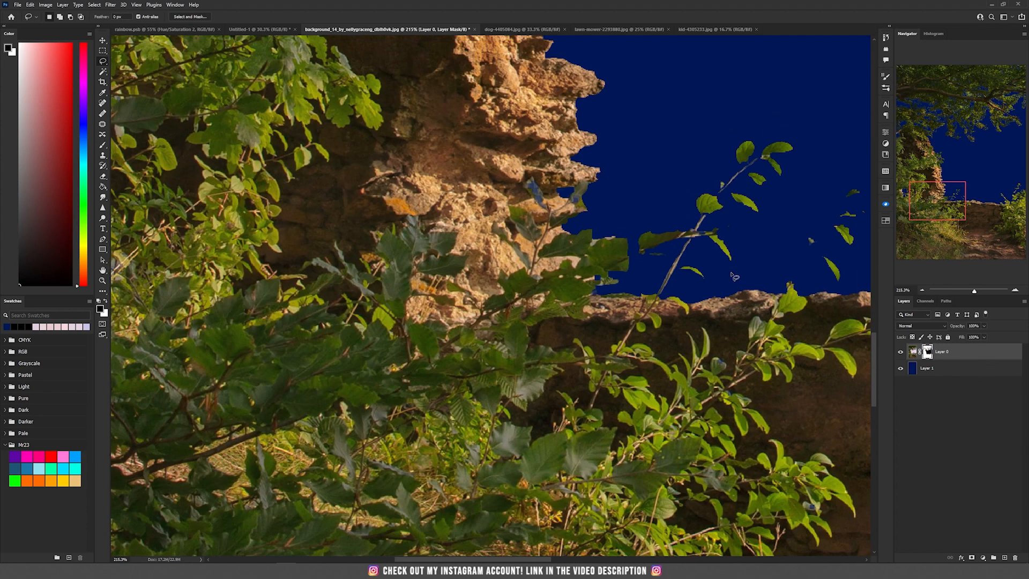
pyautogui.hotkey('ctrl', '0')
pyautogui.press('v')
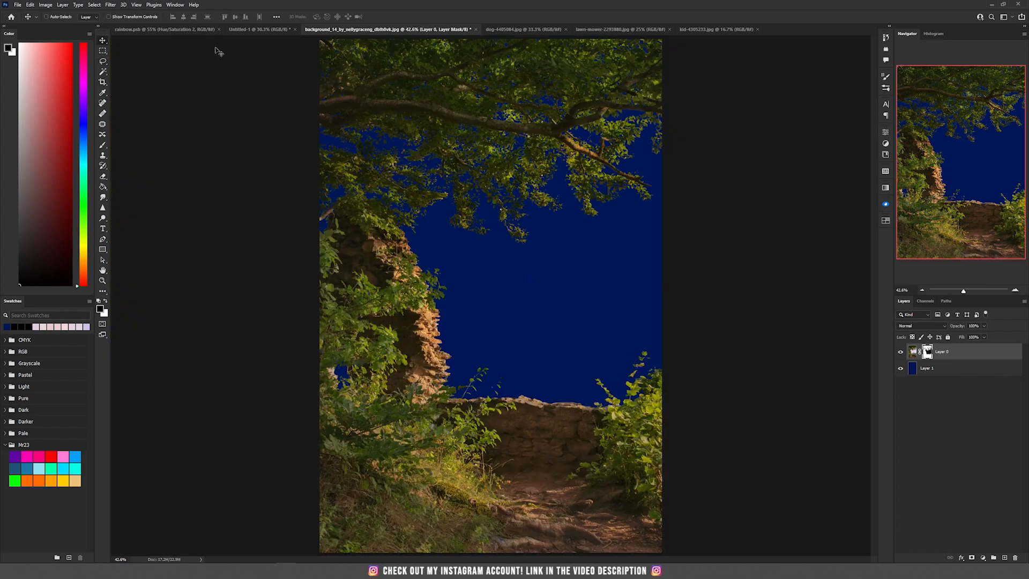
pyautogui.click(19, 6)
pyautogui.click(30, 16)
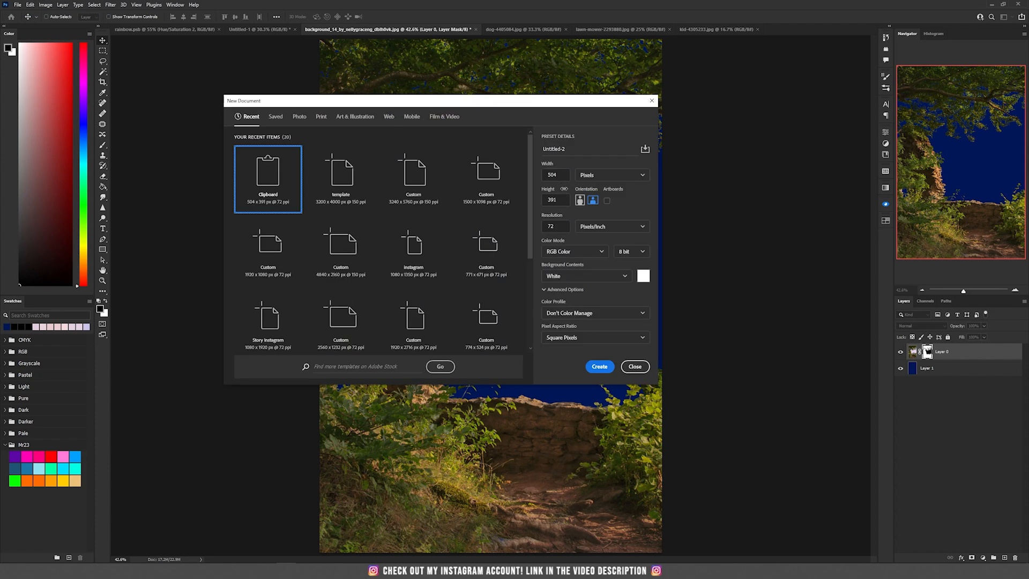
pyautogui.write('3200')
pyautogui.press('Tab')
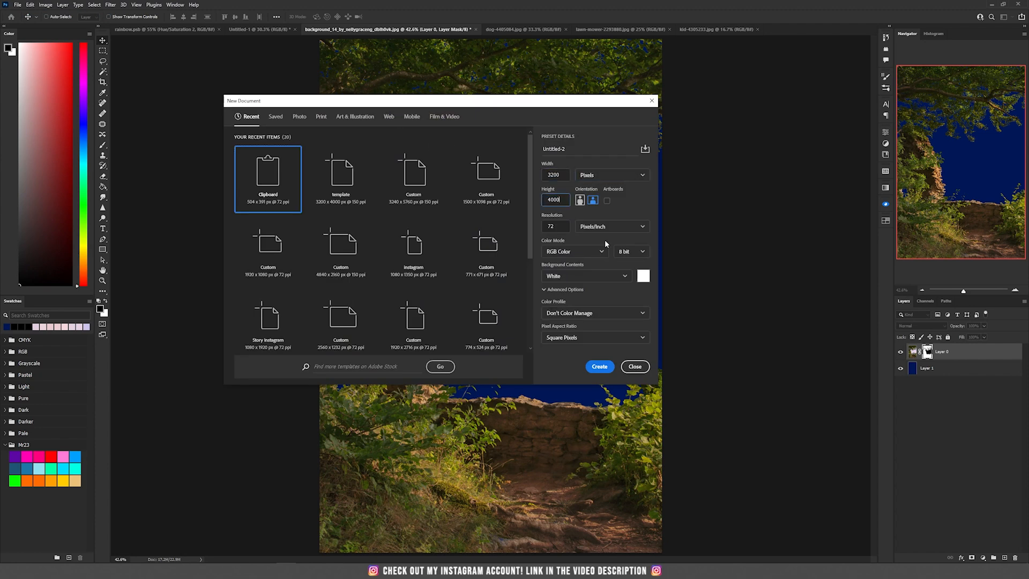
pyautogui.press('Tab')
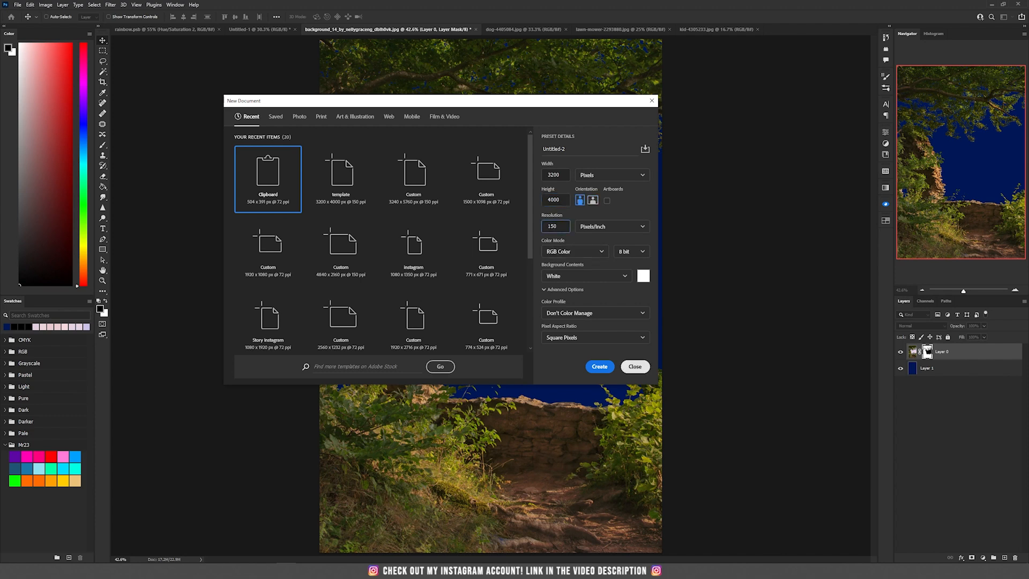
pyautogui.click(599, 366)
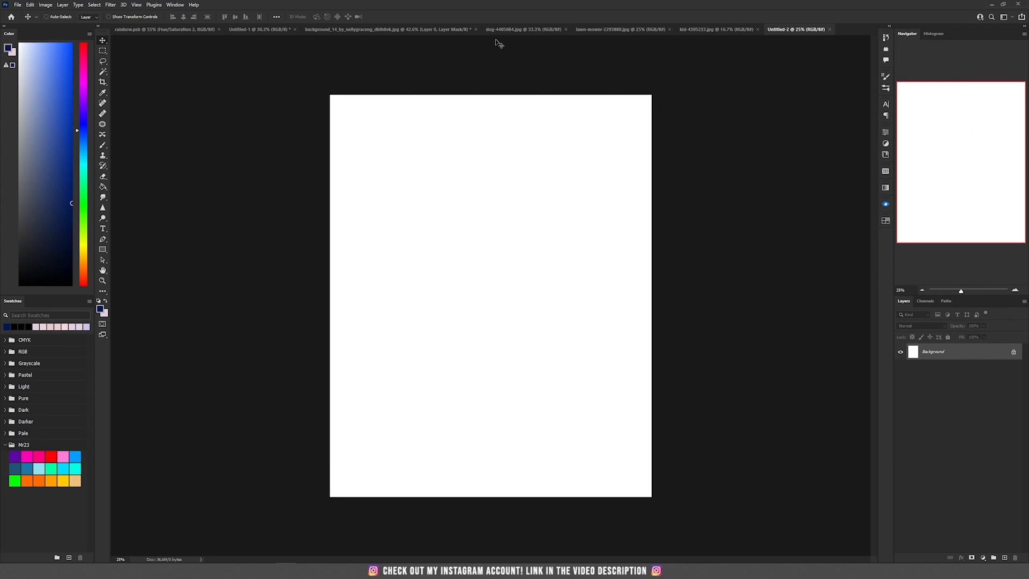
# - Copy the masked landscape layer into the new document
pyautogui.click(442, 30)
pyautogui.moveTo(461, 163); pyautogui.dragTo(494, 242)
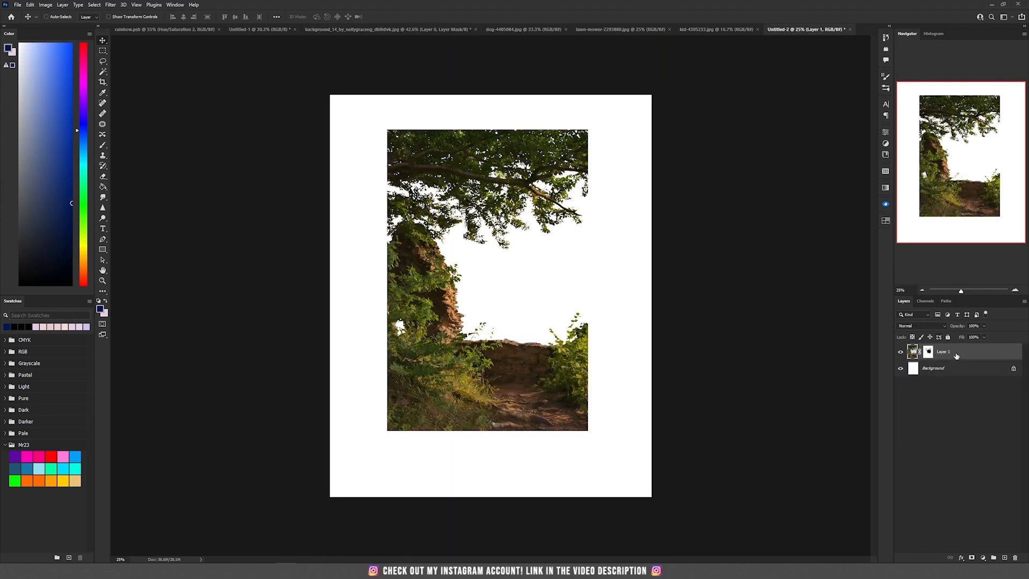
# - Convert the landscape layer to a smart object and scale it up to fill the canvas
pyautogui.rightClick(972, 356)
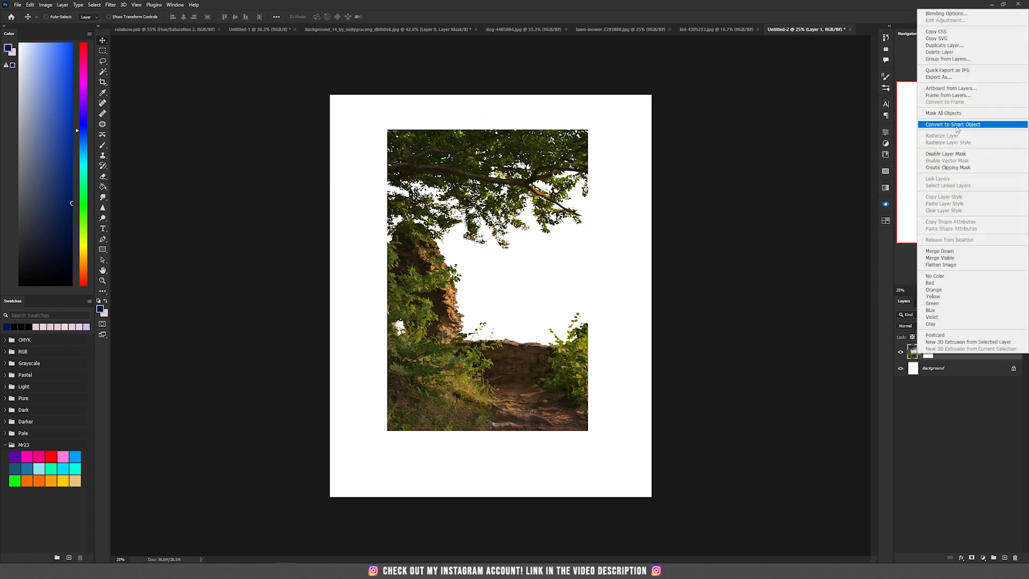
pyautogui.click(957, 127)
pyautogui.hotkey('ctrl', 't')
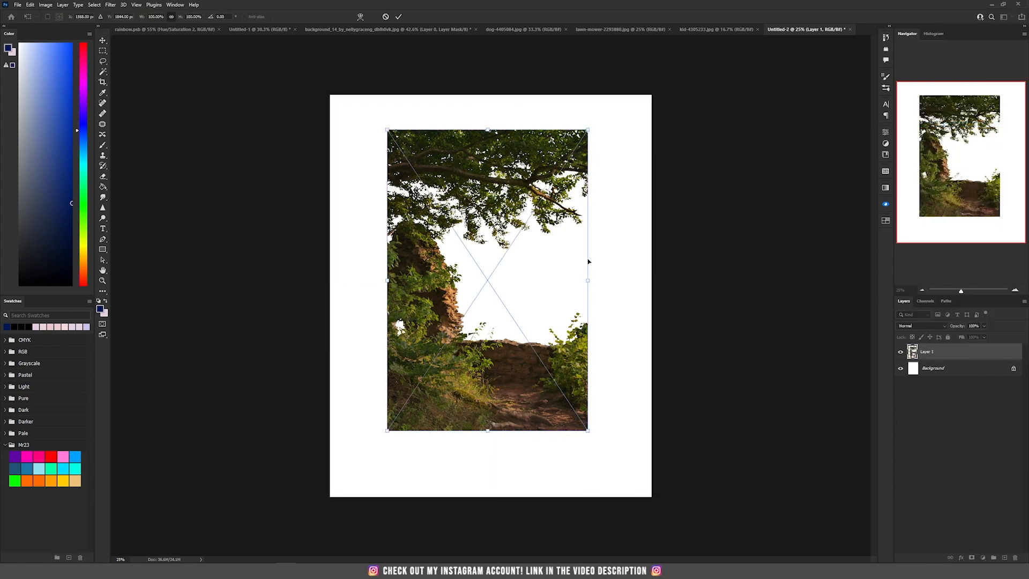
pyautogui.moveTo(588, 280); pyautogui.dragTo(701, 273)
pyautogui.moveTo(612, 294); pyautogui.dragTo(556, 281)
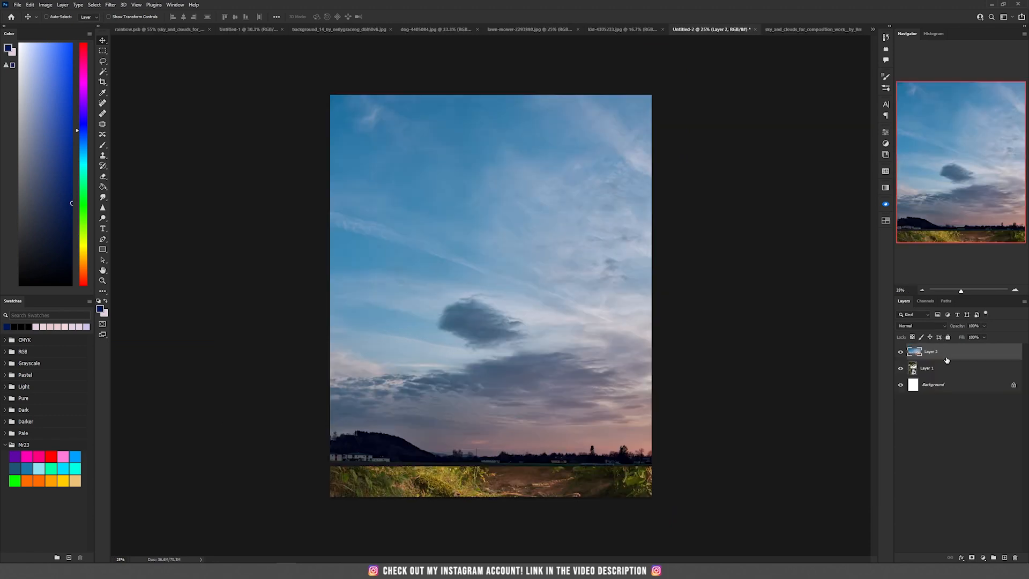
# - Bring the cloudy sunset sky photo into the new document beneath the landscape layer
pyautogui.moveTo(946, 354); pyautogui.dragTo(942, 375)
pyautogui.moveTo(636, 361); pyautogui.dragTo(438, 321)
pyautogui.moveTo(506, 301); pyautogui.dragTo(462, 302)
# - Open the landscape smart object, paint the leafy twig back into its mask with a small soft white brush, and save it
pyautogui.scroll(6, 654, 359)
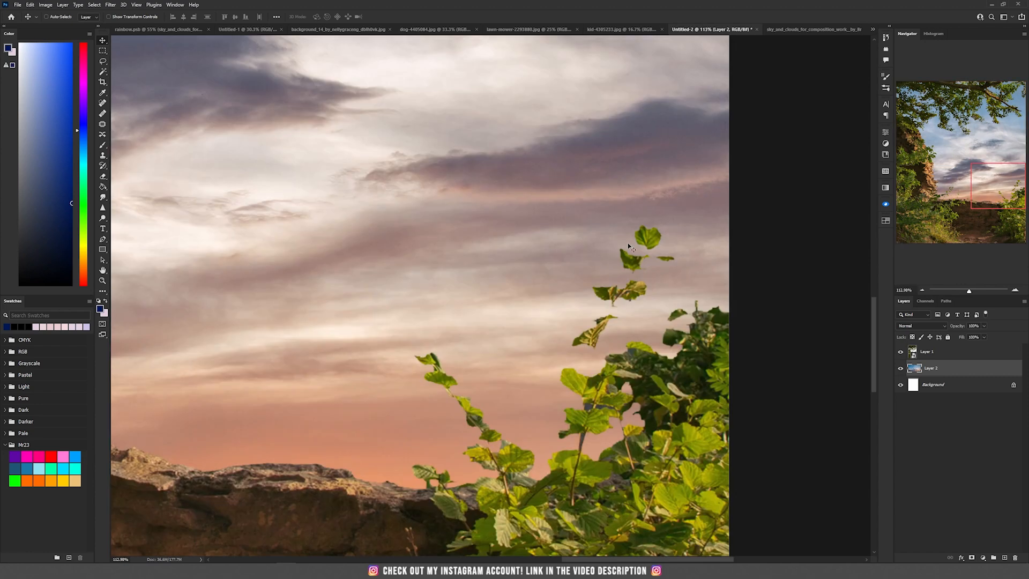
pyautogui.scroll(1, 608, 332)
pyautogui.keyDown('ctrl'); pyautogui.click(746, 358); pyautogui.keyUp('ctrl')
pyautogui.doubleClick(914, 353)
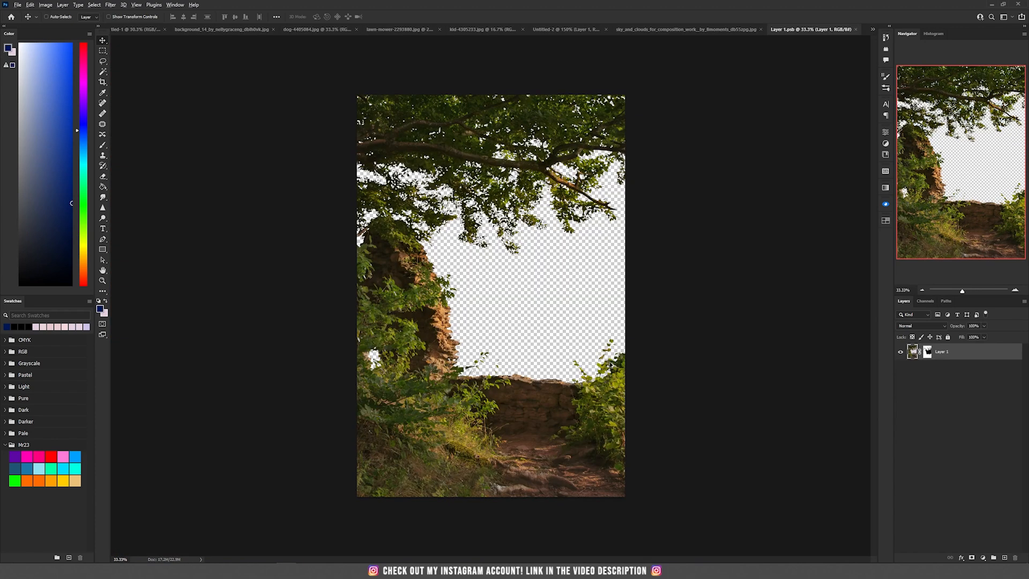
pyautogui.scroll(8, 611, 365)
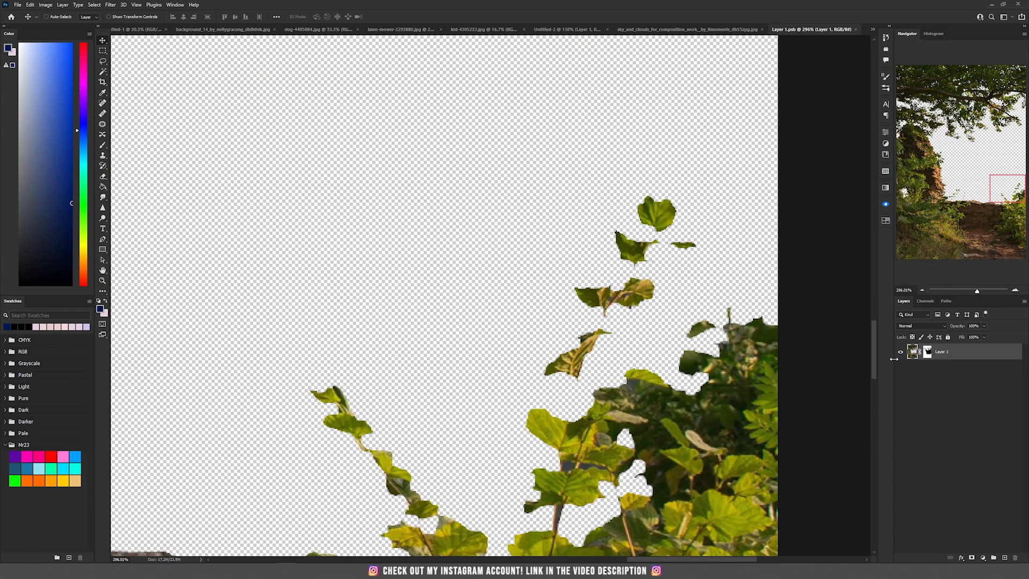
pyautogui.keyDown('shift'); pyautogui.click(927, 351); pyautogui.keyUp('shift')
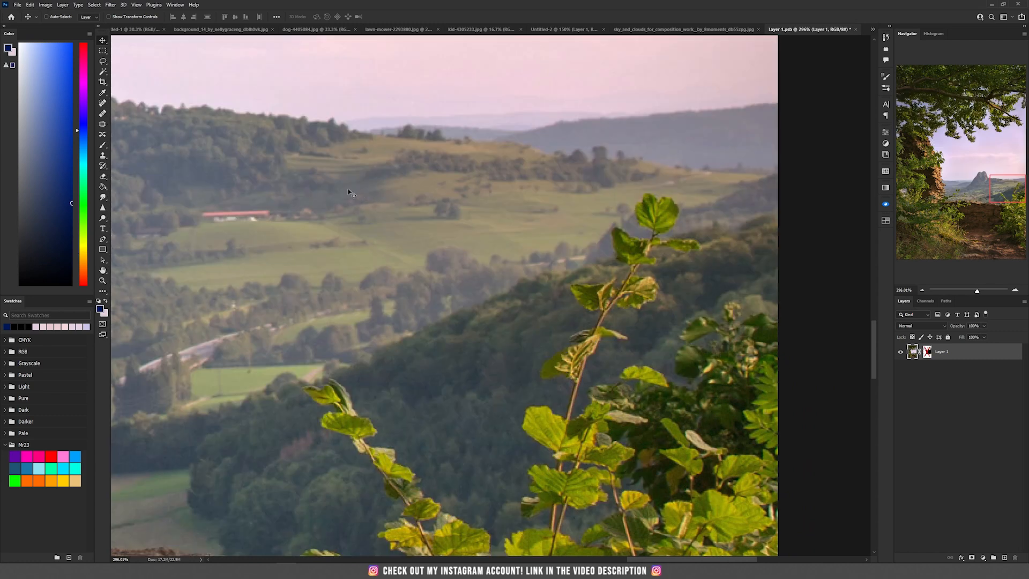
pyautogui.click(103, 145)
pyautogui.rightClick(446, 194)
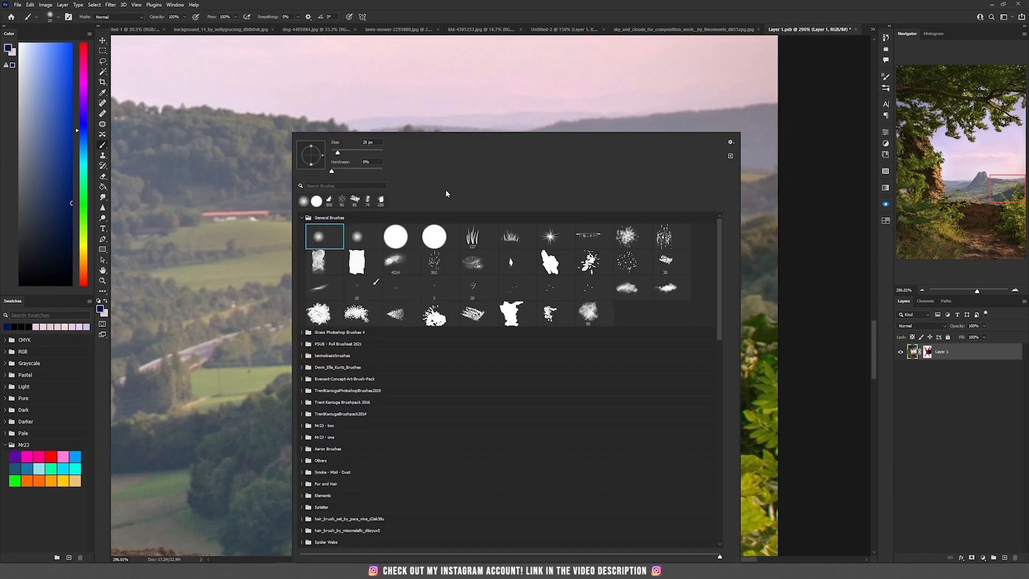
pyautogui.click(434, 236)
pyautogui.press('Return')
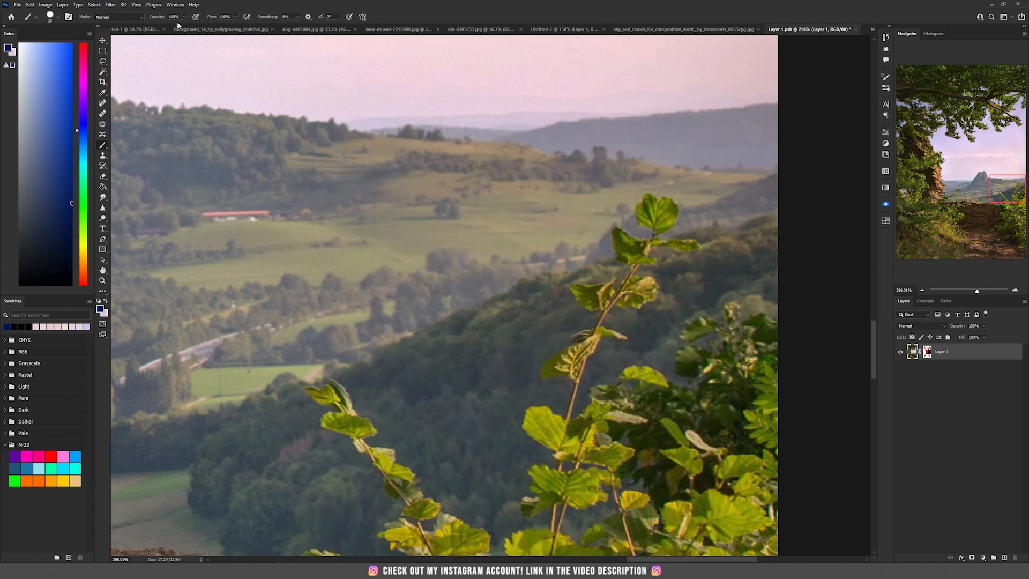
pyautogui.press('[')
pyautogui.press('[')
pyautogui.press('[')
pyautogui.press('[')
pyautogui.hotkey('ctrl', '\\')
pyautogui.click(107, 301)
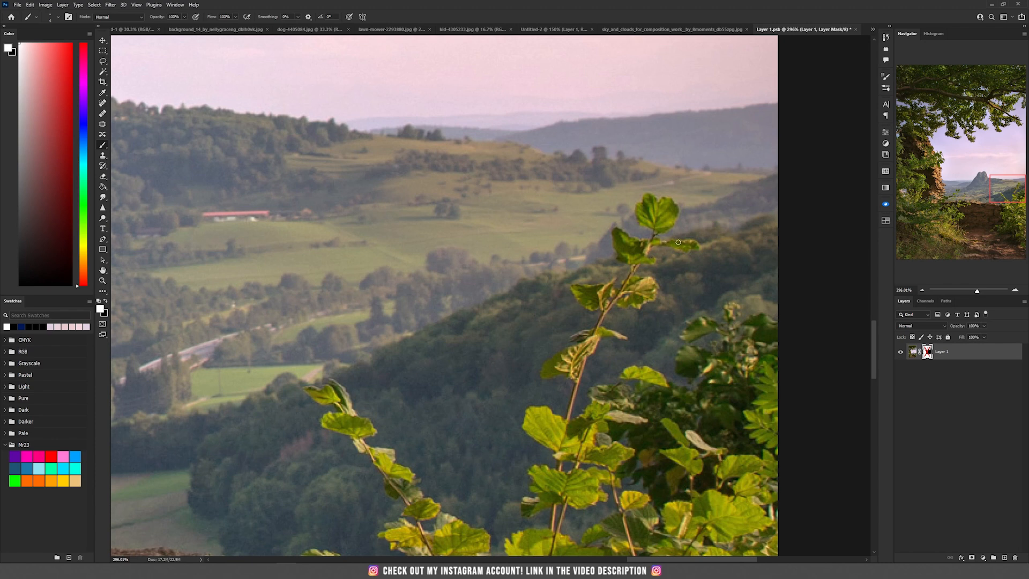
pyautogui.keyDown('shift'); pyautogui.click(927, 351); pyautogui.keyUp('shift')
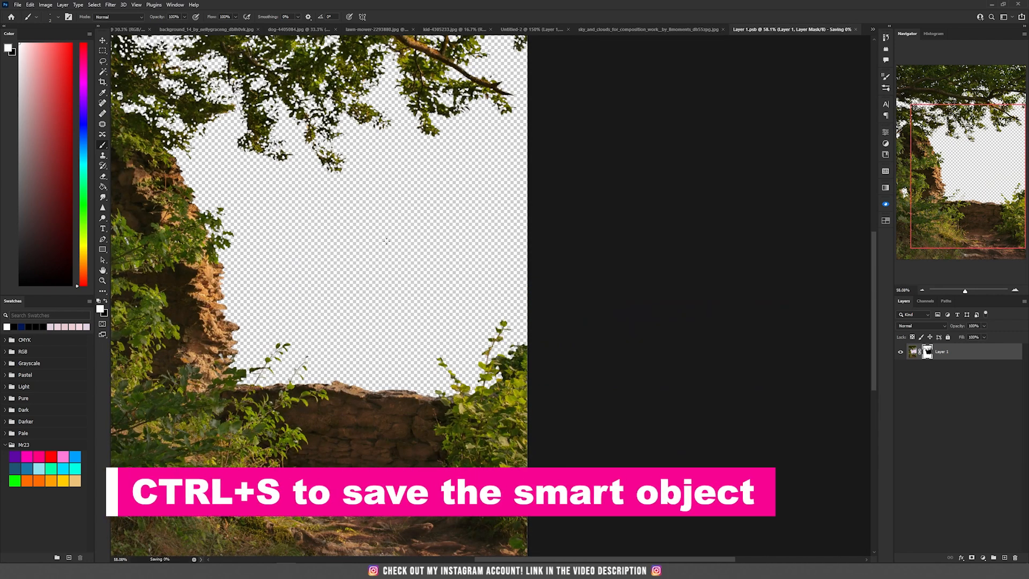
pyautogui.hotkey('ctrl', 's')
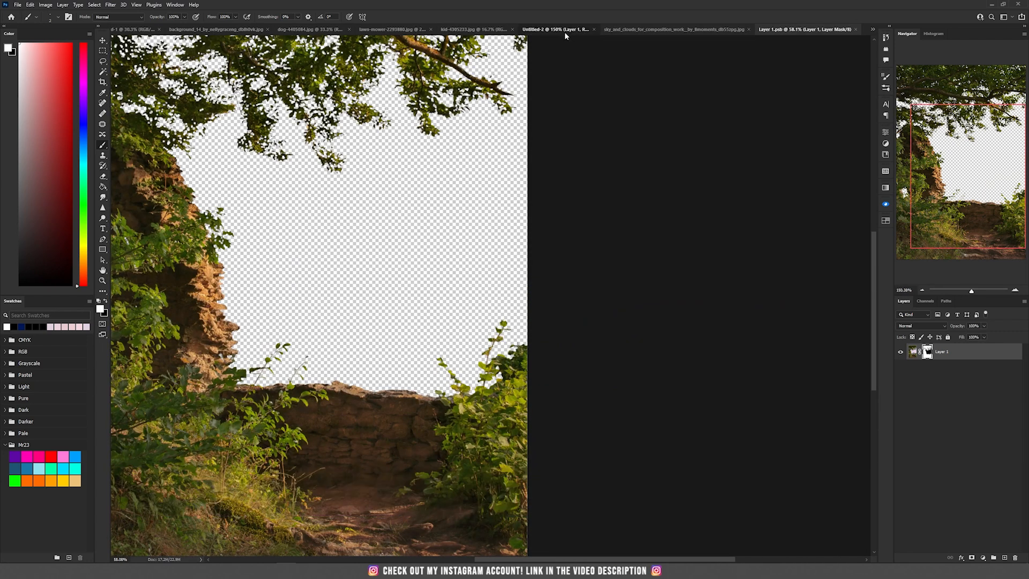
# - Back in the composite, rename the sky layer to sky and the landscape layer to frame
pyautogui.click(564, 30)
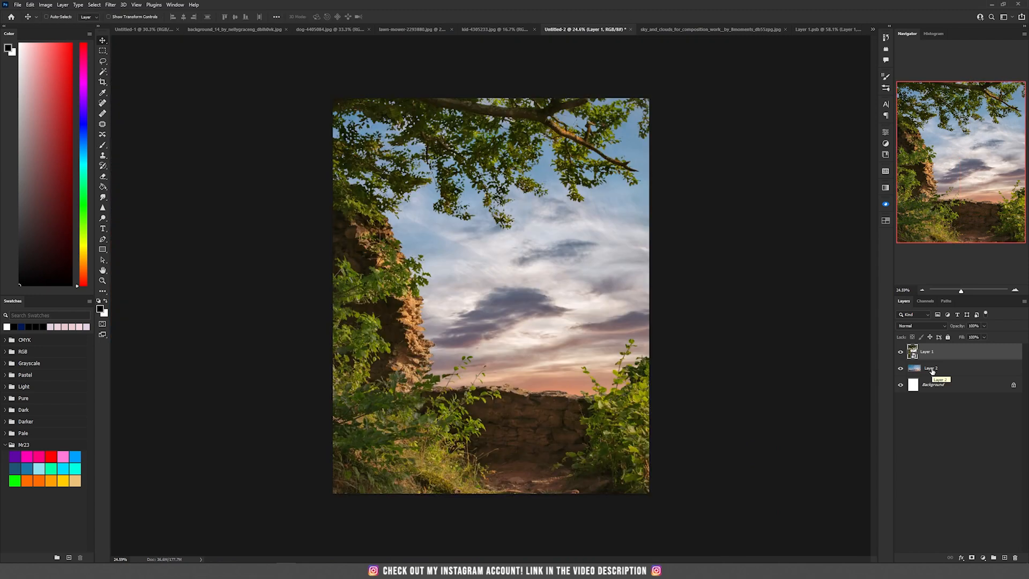
pyautogui.doubleClick(930, 367)
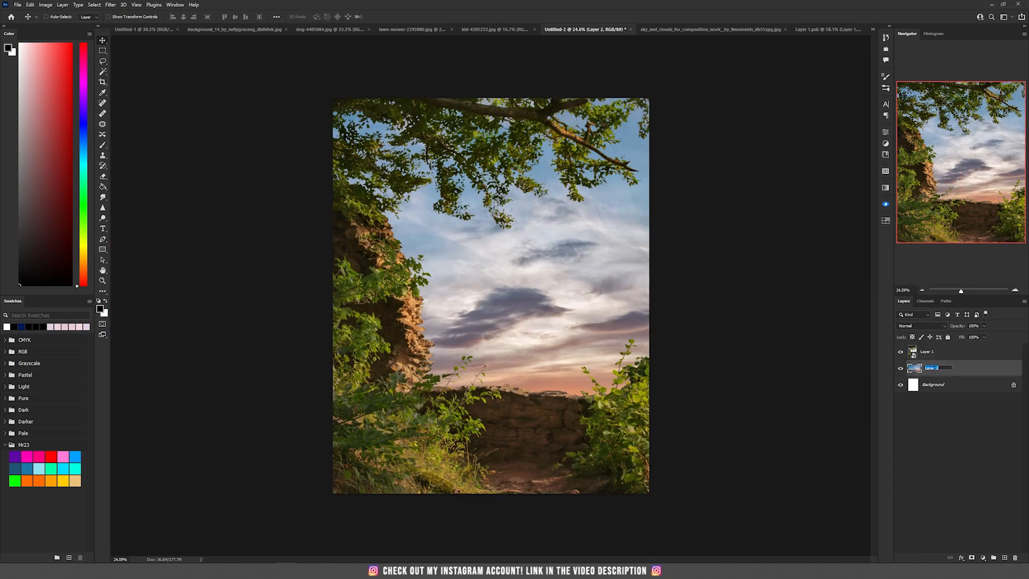
pyautogui.write('sky')
pyautogui.hotkey('shift', 'Tab')
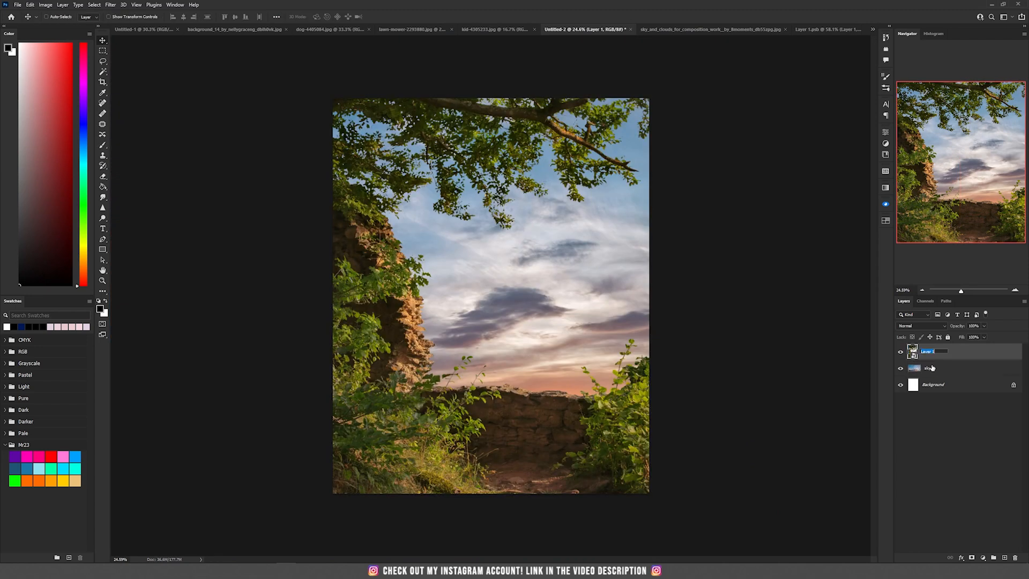
pyautogui.write('frame')
pyautogui.press('Return')
# - Switch to the photo of two children and select them with the Object Selection Tool
pyautogui.click(496, 29)
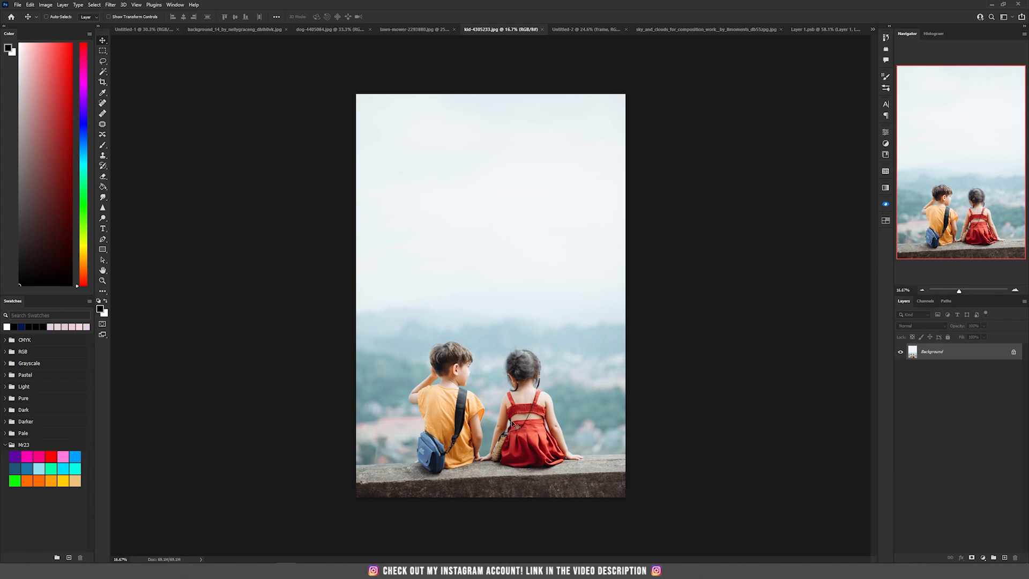
pyautogui.scroll(4, 505, 445)
pyautogui.scroll(-2, 505, 450)
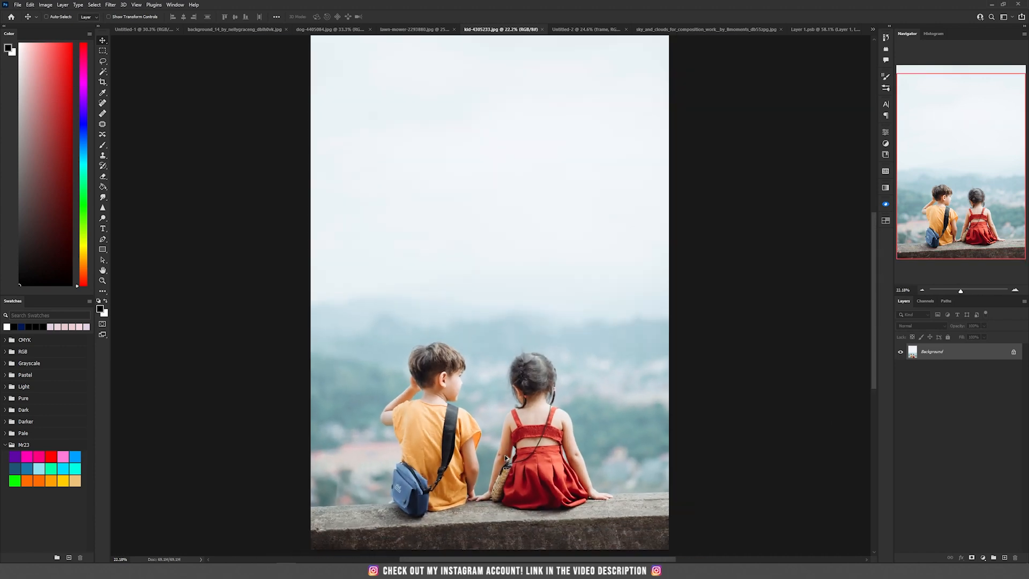
pyautogui.scroll(3, 506, 460)
pyautogui.scroll(2, 507, 460)
pyautogui.moveTo(510, 411); pyautogui.dragTo(503, 283)
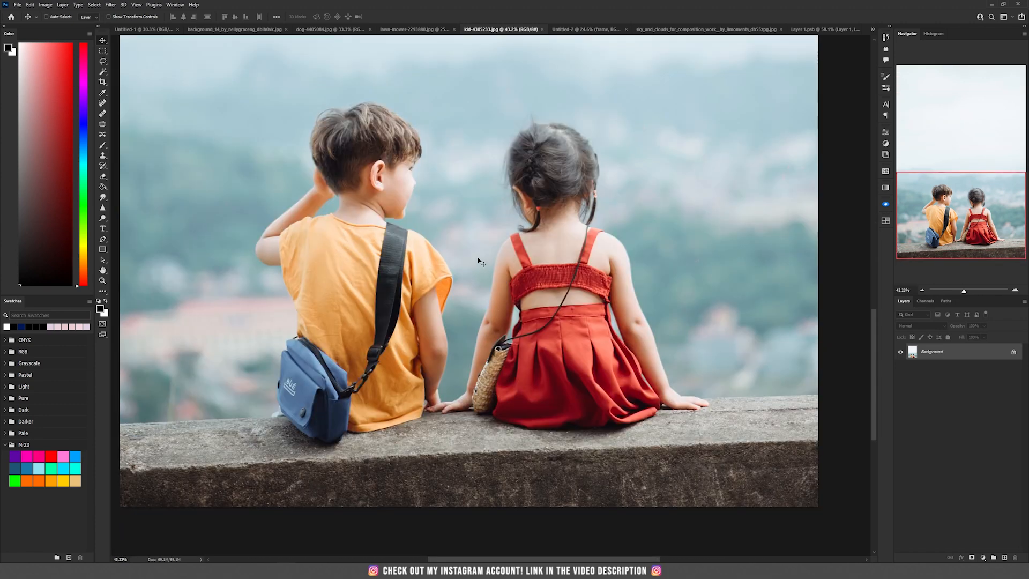
pyautogui.click(104, 72)
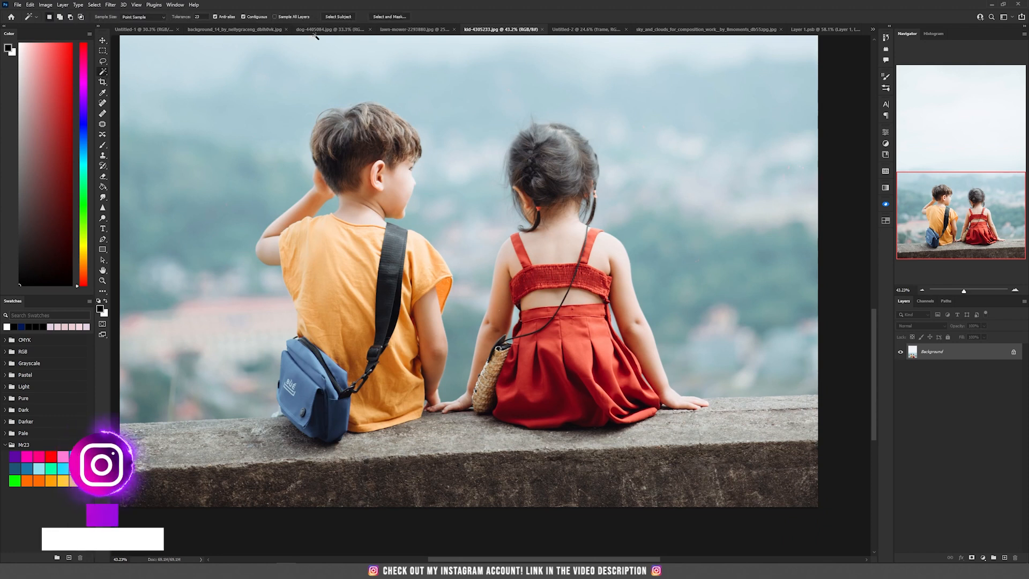
pyautogui.rightClick(102, 76)
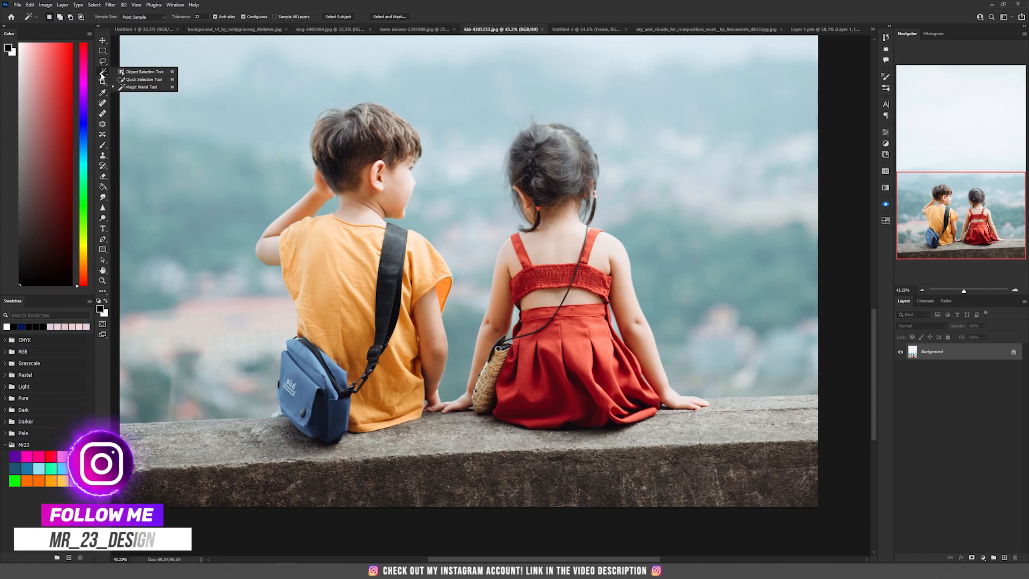
pyautogui.click(142, 71)
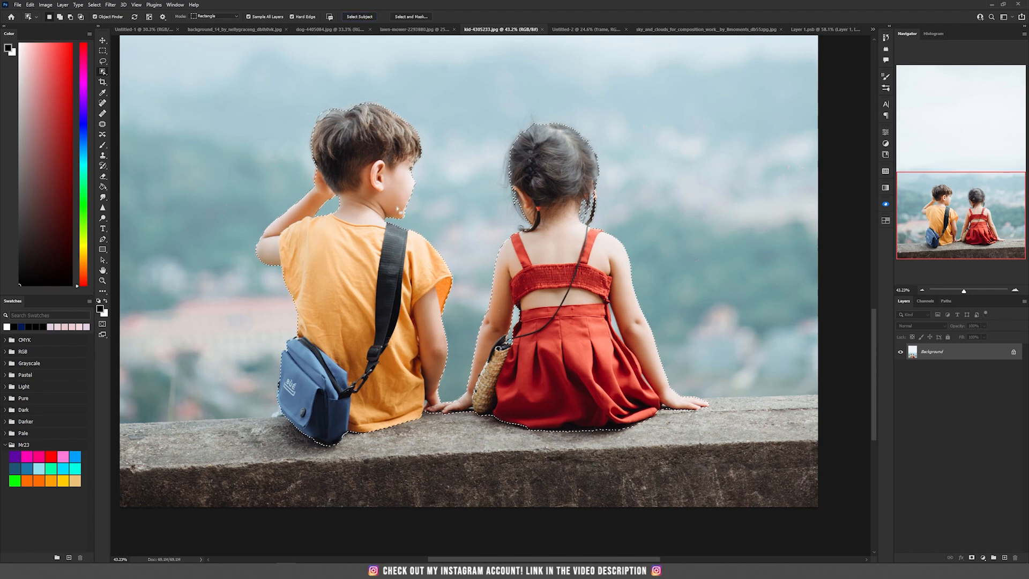
# - Mask the children from their selection, then refine the girl's hair edges in Select and Mask and output a new masked layer
pyautogui.click(971, 557)
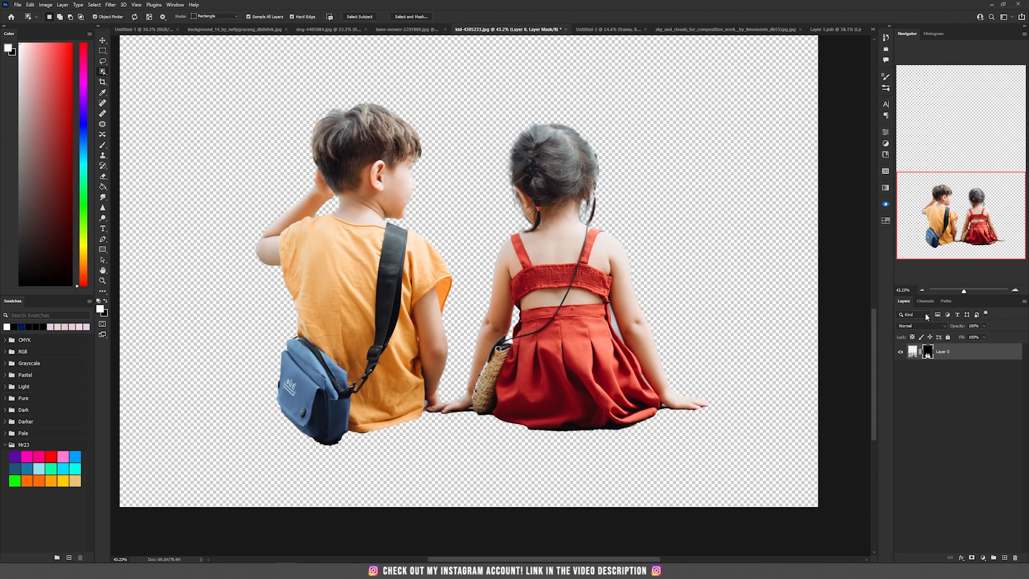
pyautogui.doubleClick(928, 352)
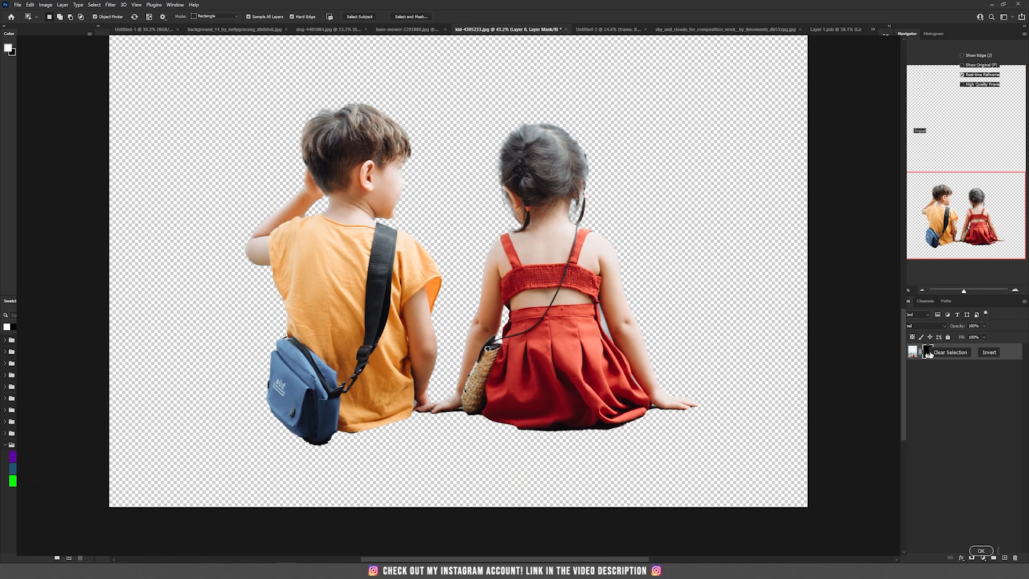
pyautogui.scroll(2, 596, 202)
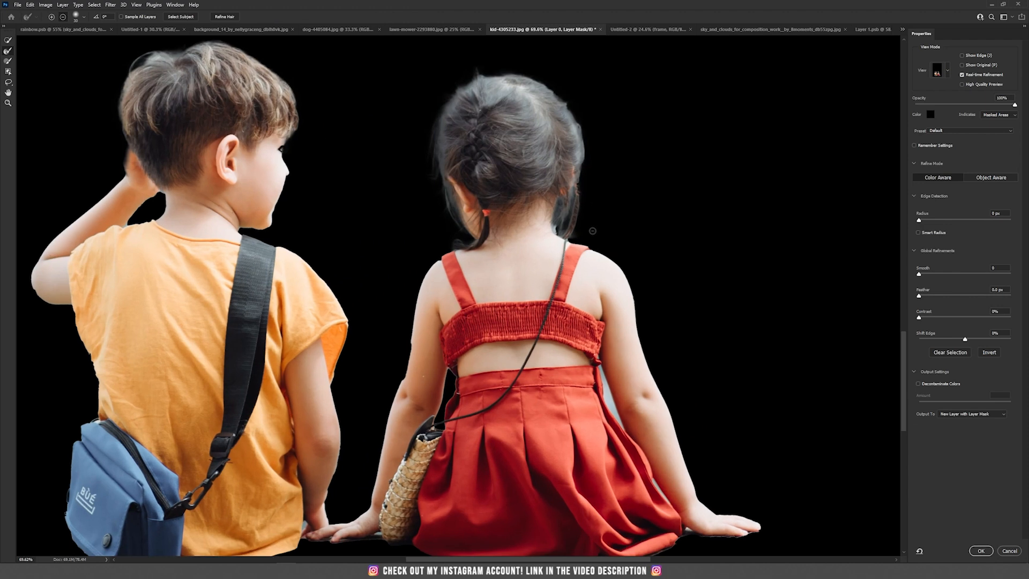
pyautogui.scroll(1, 595, 202)
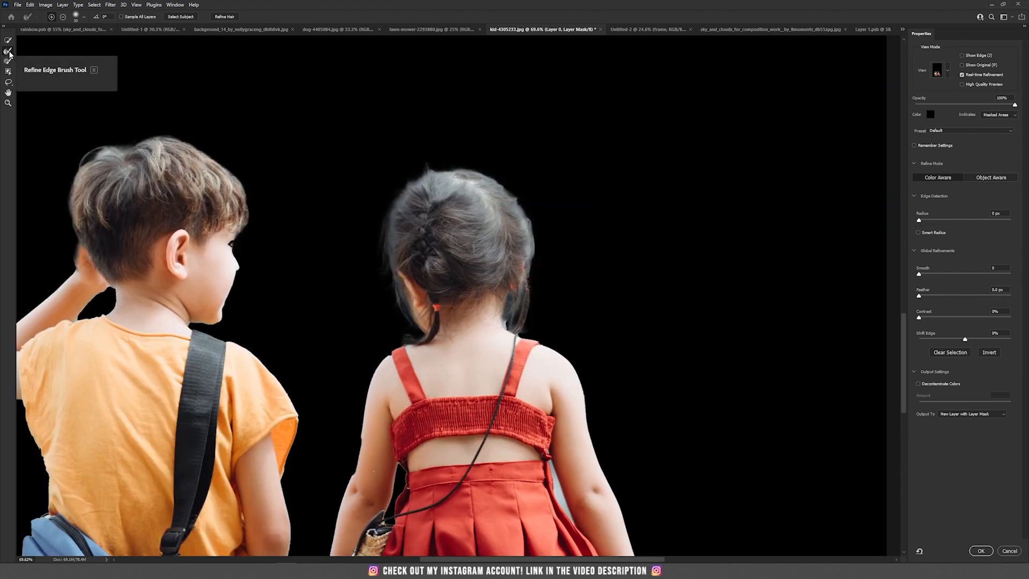
pyautogui.moveTo(422, 184); pyautogui.dragTo(396, 206)
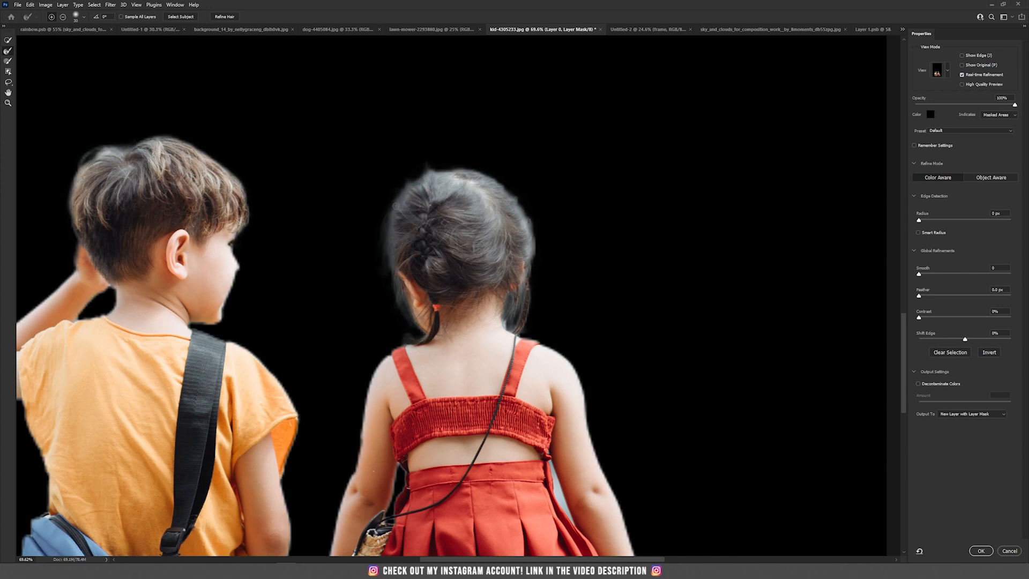
pyautogui.moveTo(485, 176)
pyautogui.mouseDown()
pyautogui.moveTo(516, 196)
pyautogui.moveTo(529, 260)
pyautogui.mouseUp()
pyautogui.moveTo(506, 324); pyautogui.dragTo(502, 211)
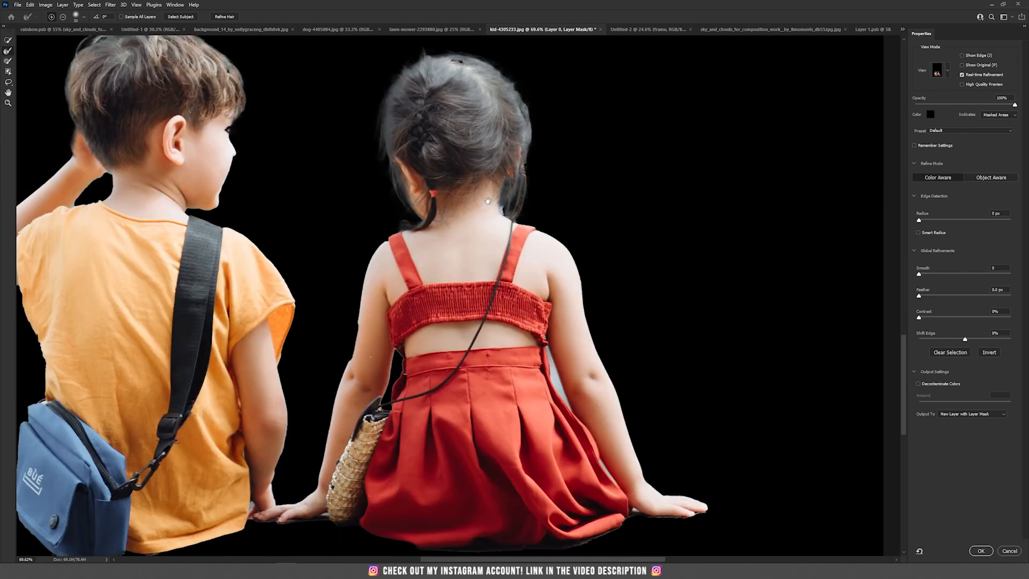
pyautogui.click(980, 554)
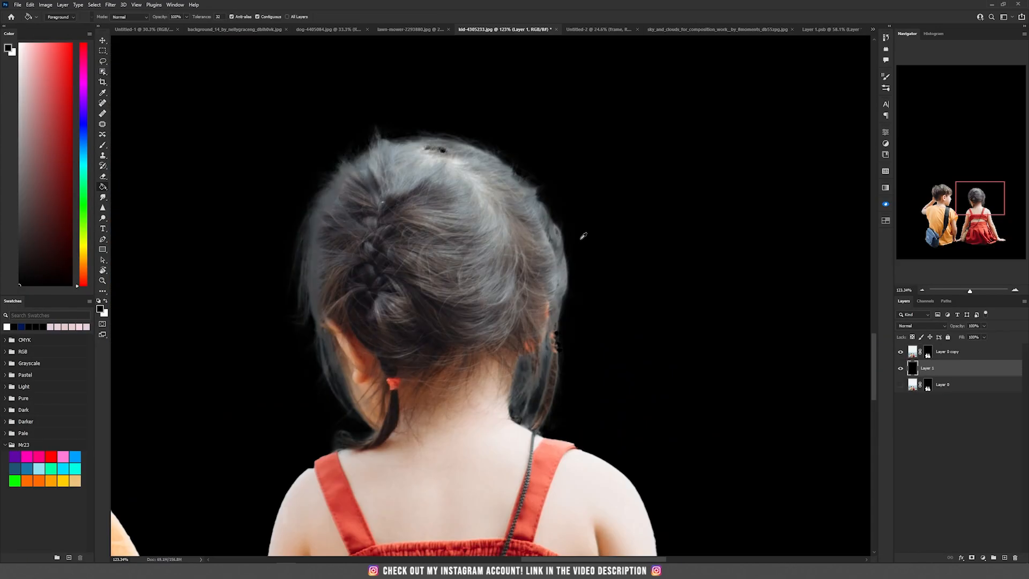
# - On the new layer's mask, paint the girl's hair edges with a large soft round brush at 10% flow
pyautogui.scroll(3, 578, 236)
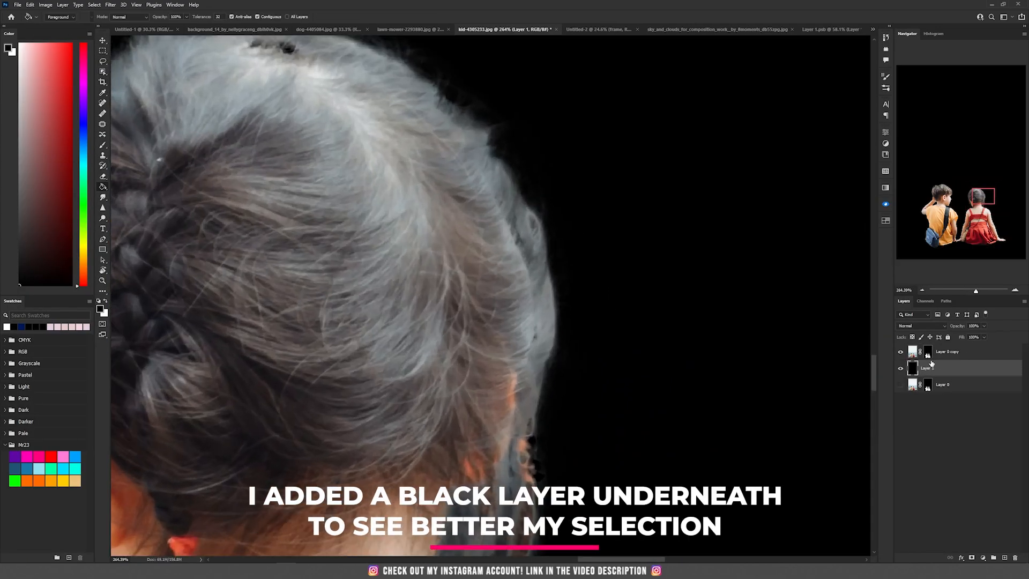
pyautogui.click(927, 353)
pyautogui.click(102, 145)
pyautogui.rightClick(381, 199)
pyautogui.rightClick(390, 180)
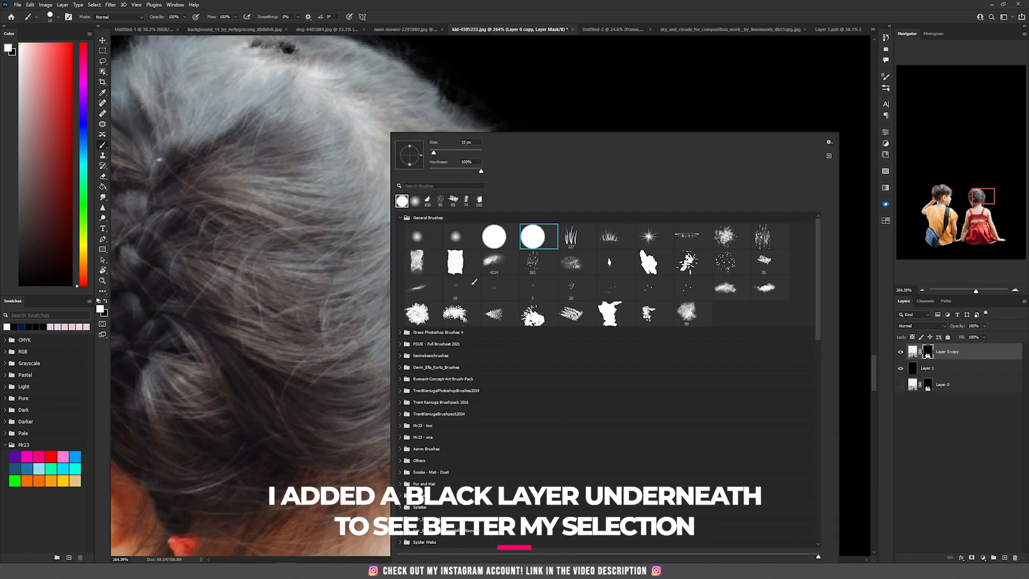
pyautogui.click(418, 239)
pyautogui.click(404, 3)
pyautogui.press(']')
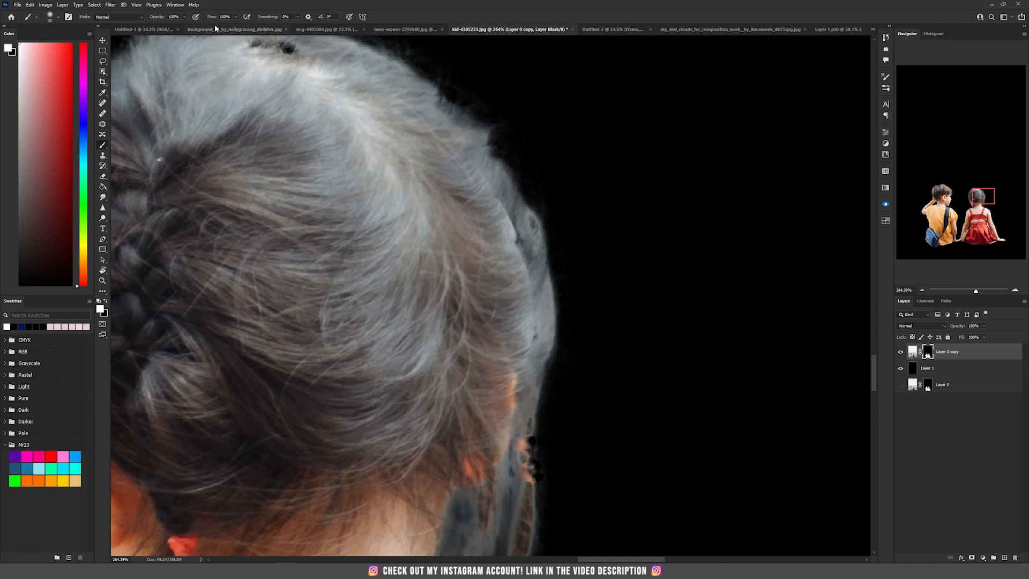
pyautogui.click(219, 8)
pyautogui.press(']')
pyautogui.press(']')
pyautogui.moveTo(507, 210)
pyautogui.mouseDown()
pyautogui.moveTo(512, 230)
pyautogui.moveTo(509, 220)
pyautogui.moveTo(500, 237)
pyautogui.moveTo(504, 227)
pyautogui.moveTo(515, 304)
pyautogui.mouseUp()
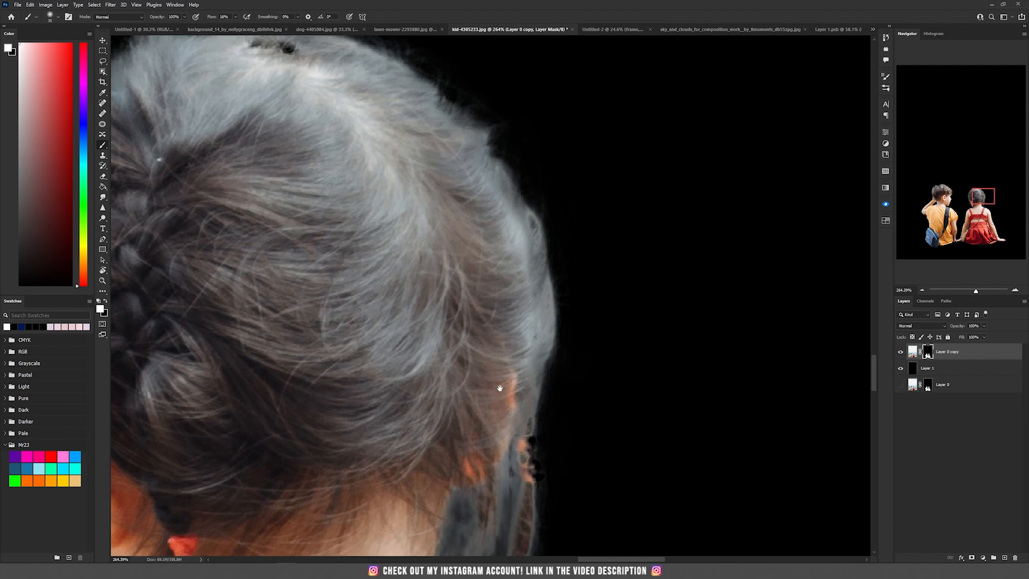
pyautogui.moveTo(493, 386); pyautogui.dragTo(466, 206)
pyautogui.press('[')
pyautogui.press('[')
pyautogui.press('[')
pyautogui.press('[')
pyautogui.press('[')
pyautogui.moveTo(496, 241); pyautogui.dragTo(499, 300)
pyautogui.moveTo(500, 300); pyautogui.dragTo(503, 279)
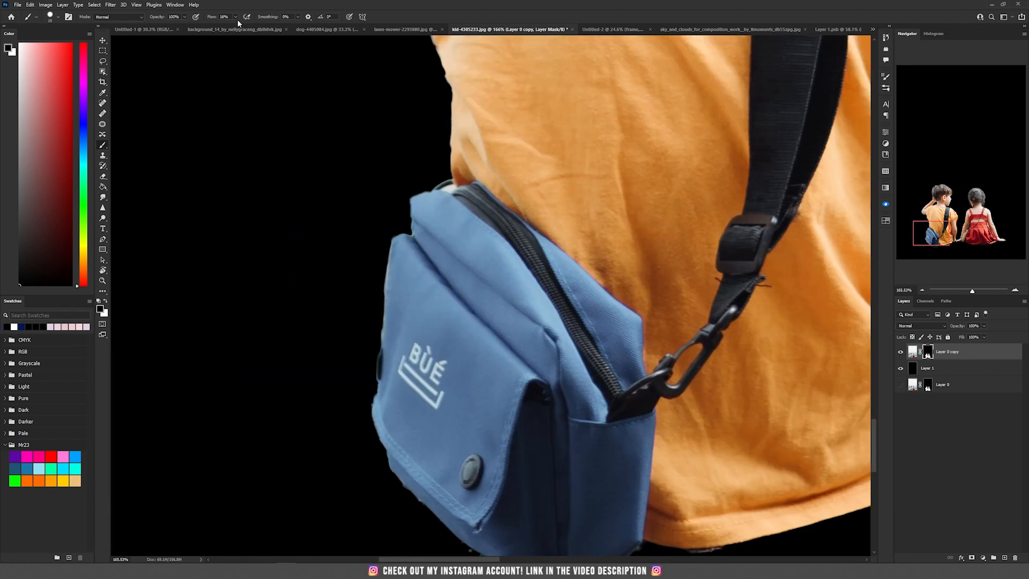
# - Paint the mask edges around the boy's hair, raised arm and shoulder with the soft brush
pyautogui.moveTo(390, 230); pyautogui.dragTo(381, 343)
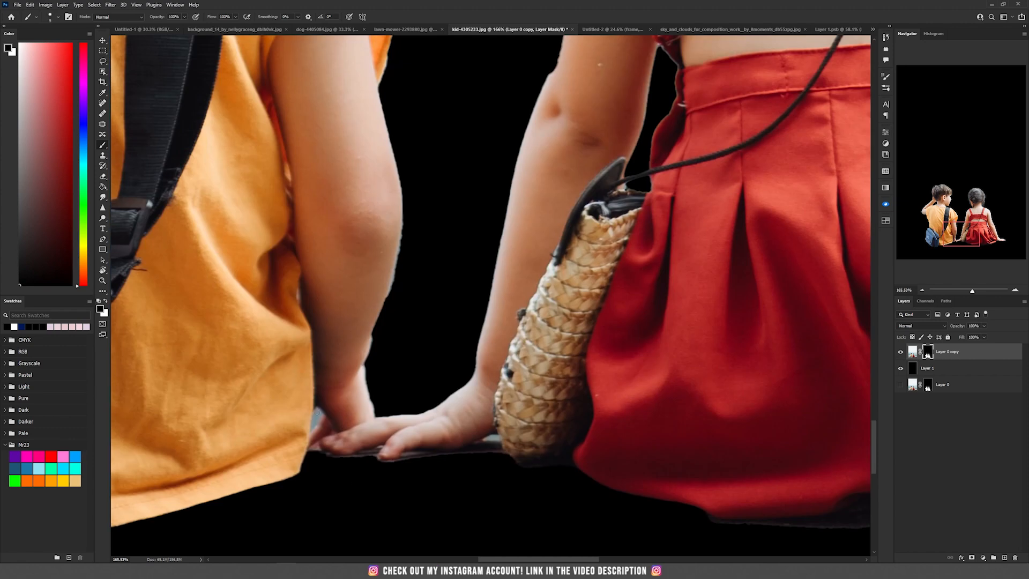
pyautogui.moveTo(317, 412); pyautogui.dragTo(312, 433)
pyautogui.rightClick(367, 370)
pyautogui.press('Escape')
pyautogui.moveTo(371, 338); pyautogui.dragTo(368, 388)
pyautogui.moveTo(401, 242); pyautogui.dragTo(410, 299)
pyautogui.moveTo(395, 358); pyautogui.dragTo(408, 288)
pyautogui.moveTo(379, 394); pyautogui.dragTo(372, 422)
pyautogui.moveTo(397, 363); pyautogui.dragTo(389, 453)
pyautogui.moveTo(383, 204); pyautogui.dragTo(407, 324)
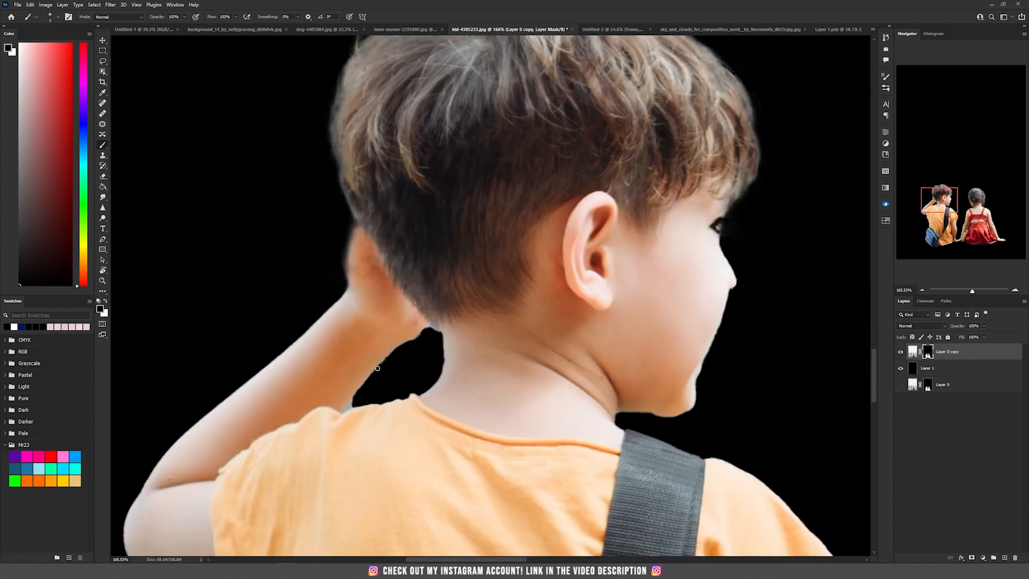
pyautogui.moveTo(396, 348)
pyautogui.mouseDown()
pyautogui.moveTo(347, 408)
pyautogui.moveTo(405, 345)
pyautogui.moveTo(435, 328)
pyautogui.moveTo(443, 369)
pyautogui.mouseUp()
pyautogui.moveTo(348, 214); pyautogui.dragTo(348, 283)
pyautogui.moveTo(490, 375); pyautogui.dragTo(514, 328)
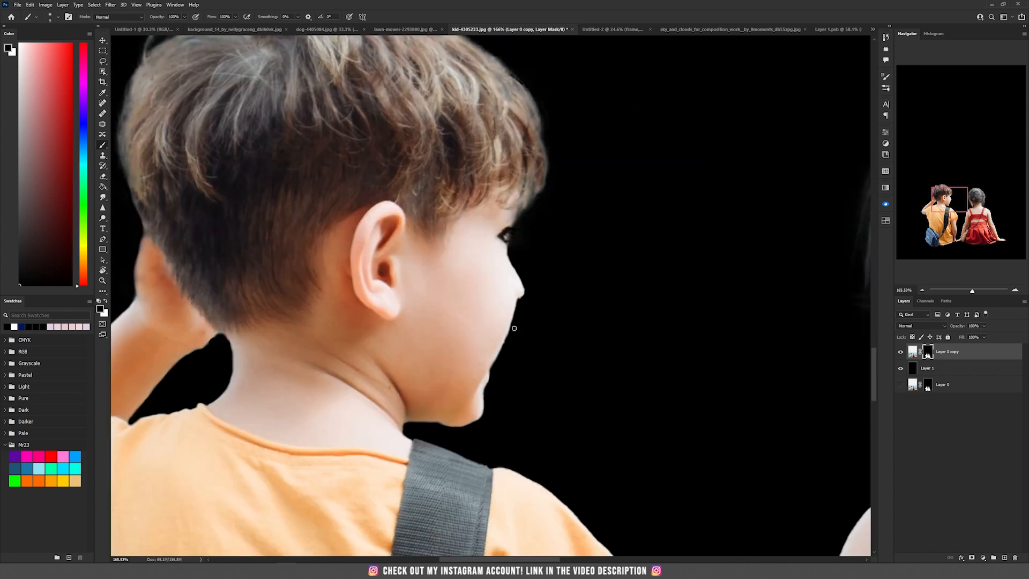
pyautogui.press('x')
pyautogui.press('x')
# - With the colours swapped, paint the mask along the girl's arm, back and hand
pyautogui.moveTo(509, 228)
pyautogui.mouseDown()
pyautogui.moveTo(511, 255)
pyautogui.moveTo(533, 193)
pyautogui.mouseUp()
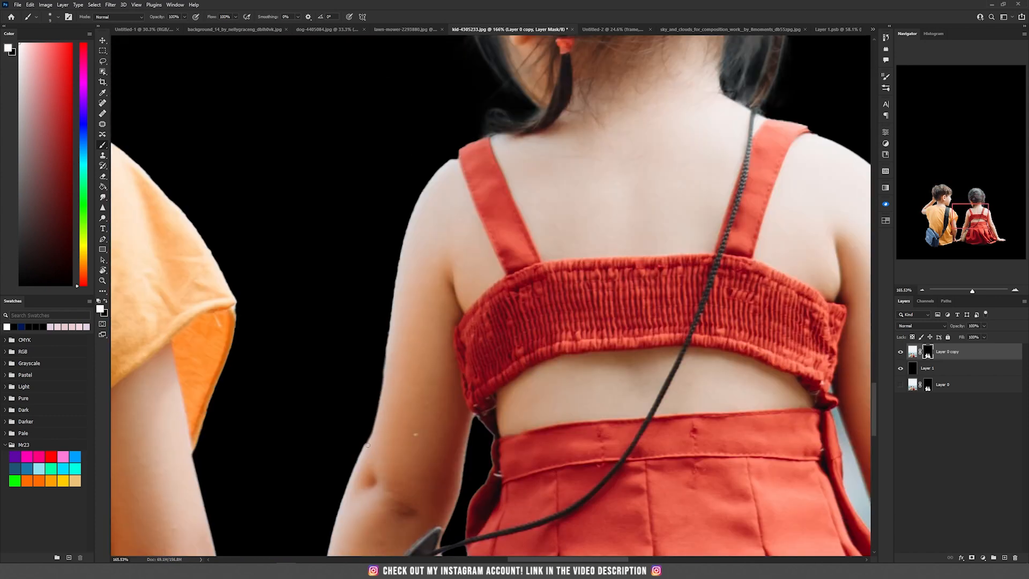
pyautogui.moveTo(417, 236); pyautogui.dragTo(411, 208)
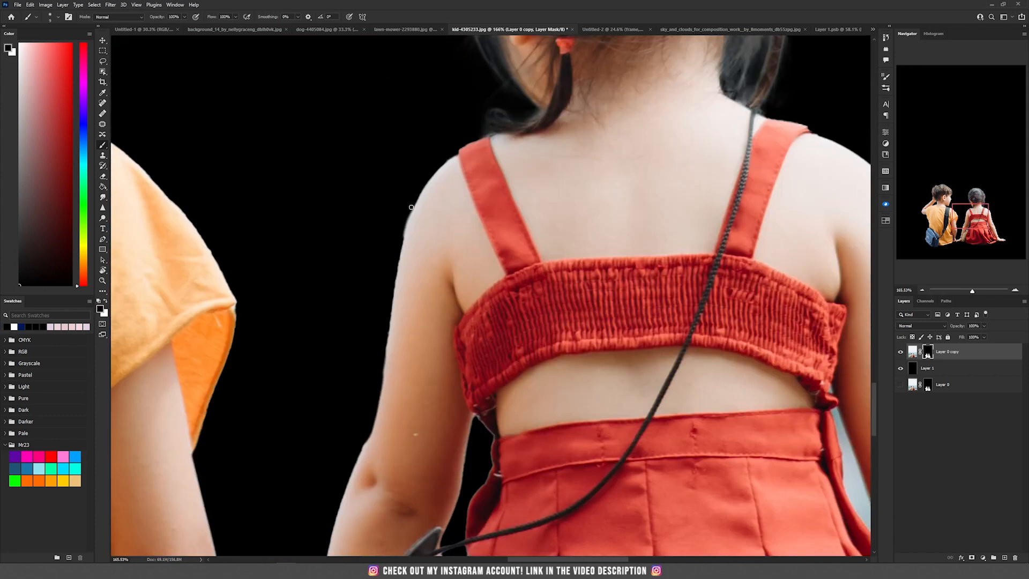
pyautogui.moveTo(411, 207); pyautogui.dragTo(388, 332)
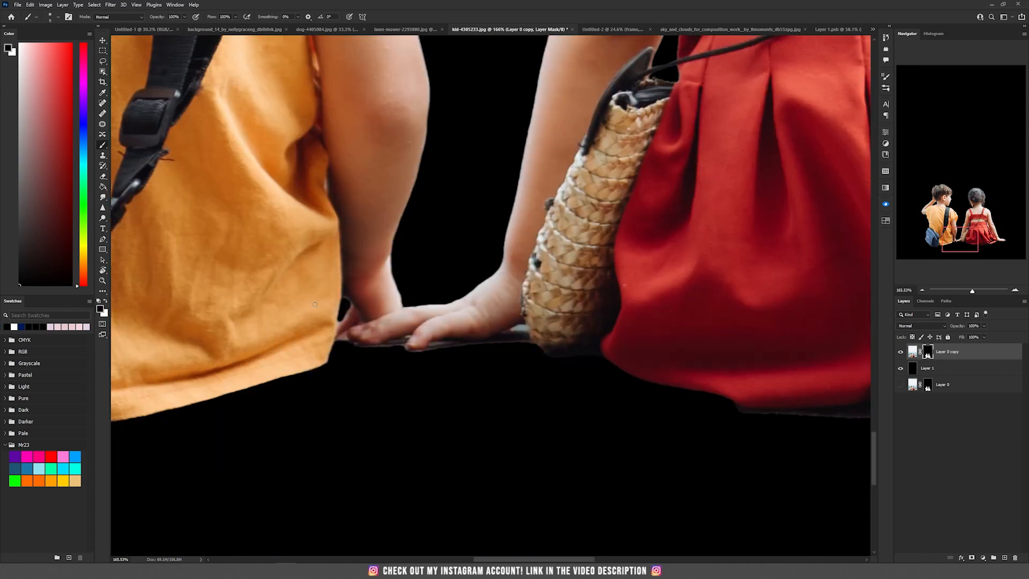
pyautogui.moveTo(386, 346)
pyautogui.mouseDown()
pyautogui.moveTo(338, 341)
pyautogui.moveTo(385, 351)
pyautogui.moveTo(529, 349)
pyautogui.mouseUp()
pyautogui.moveTo(528, 349); pyautogui.dragTo(600, 352)
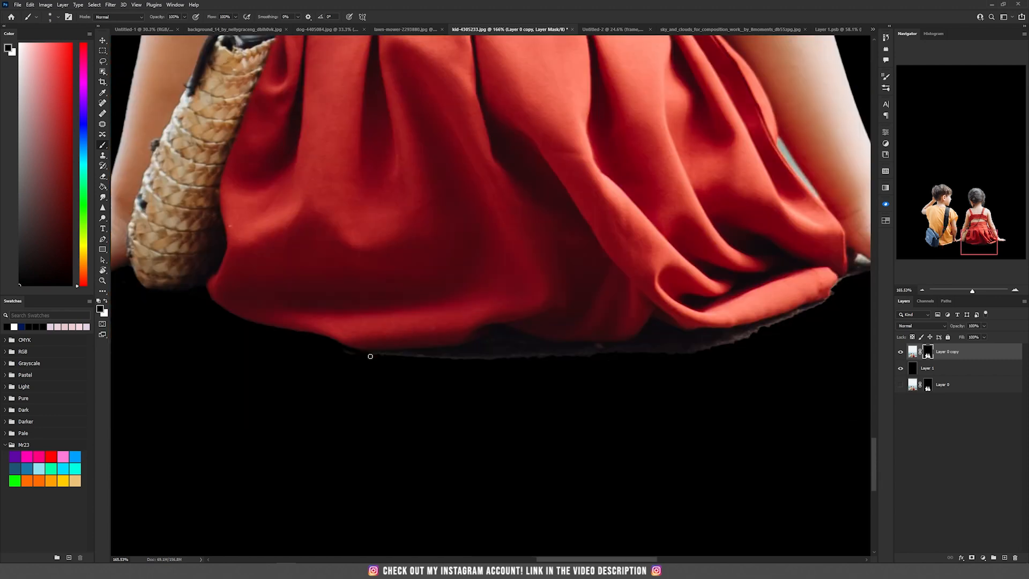
pyautogui.press(']')
pyautogui.moveTo(367, 356)
pyautogui.mouseDown()
pyautogui.moveTo(507, 336)
pyautogui.moveTo(508, 348)
pyautogui.moveTo(673, 340)
pyautogui.mouseUp()
pyautogui.moveTo(498, 326); pyautogui.dragTo(312, 343)
pyautogui.moveTo(365, 359); pyautogui.dragTo(333, 378)
pyautogui.moveTo(333, 379); pyautogui.dragTo(455, 370)
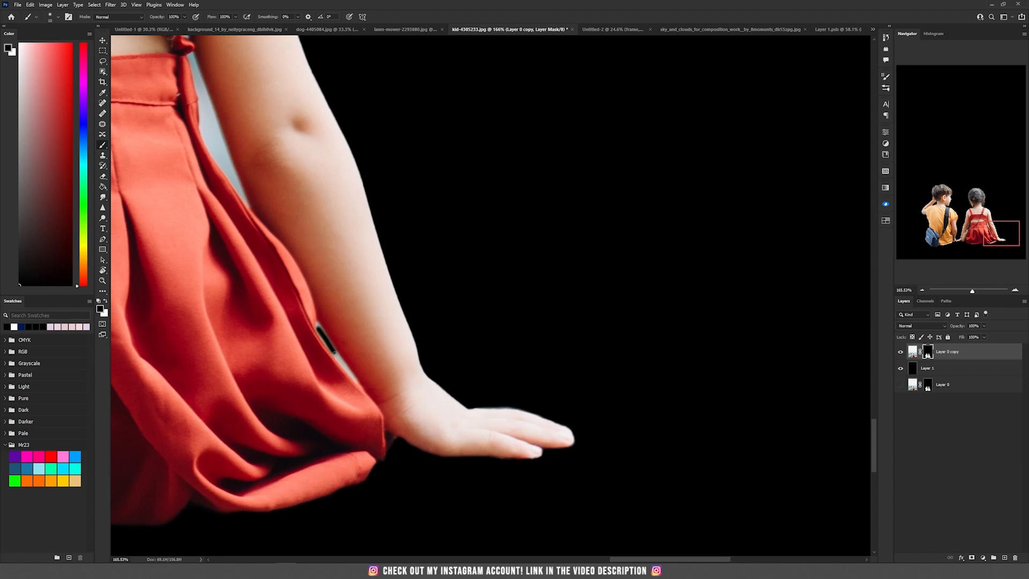
# - Select the sky gap between the girl's arm and dress and paint it out of the mask in black
pyautogui.press('l')
pyautogui.moveTo(317, 322); pyautogui.dragTo(365, 384)
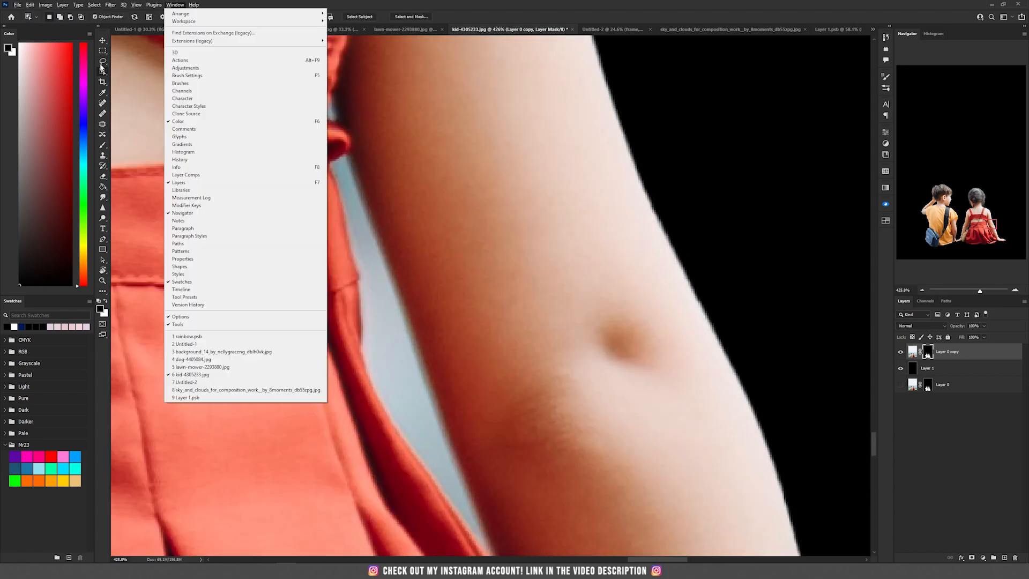
pyautogui.click(408, 387)
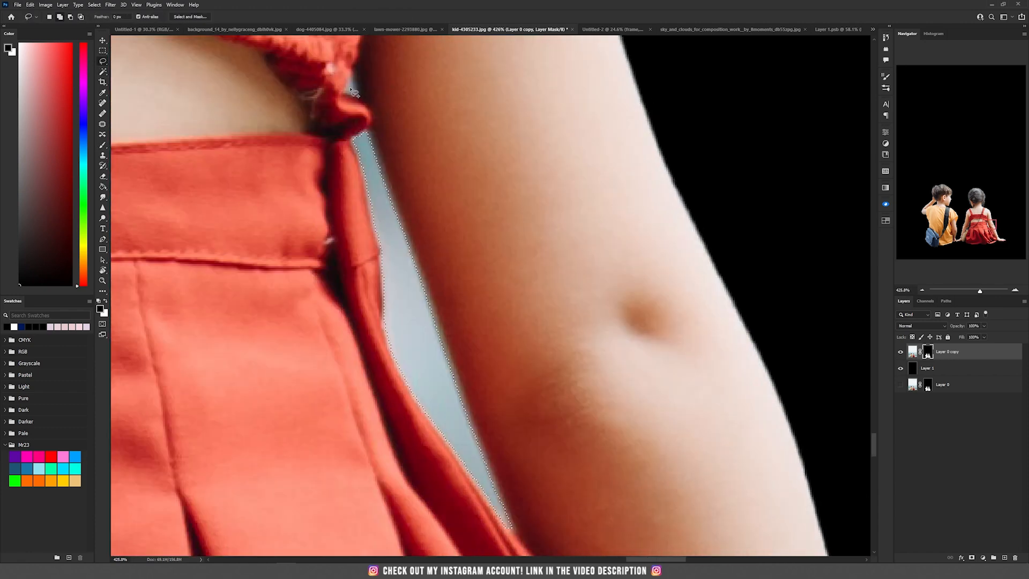
pyautogui.press('b')
pyautogui.moveTo(363, 137); pyautogui.dragTo(440, 421)
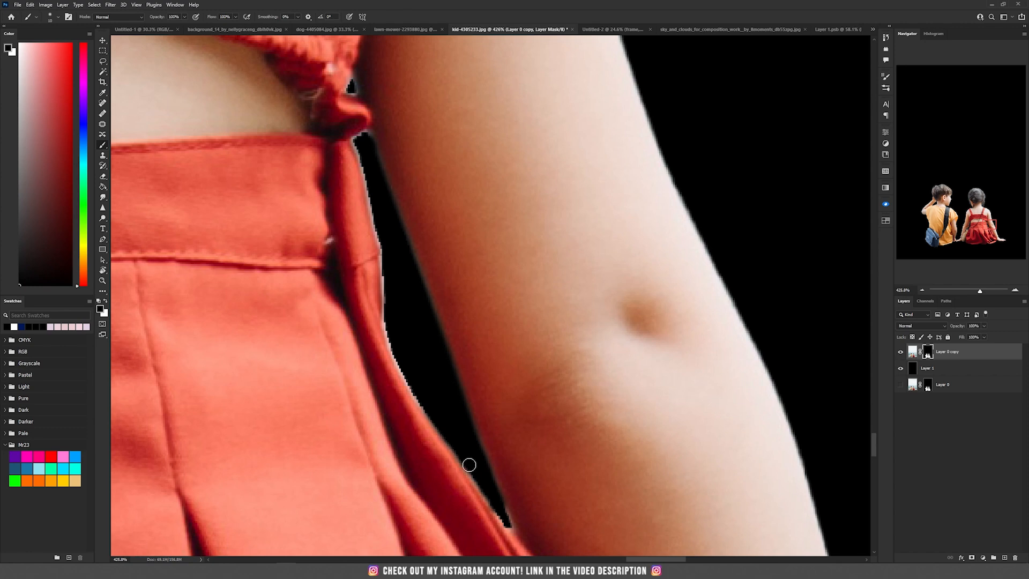
pyautogui.moveTo(440, 421); pyautogui.dragTo(485, 501)
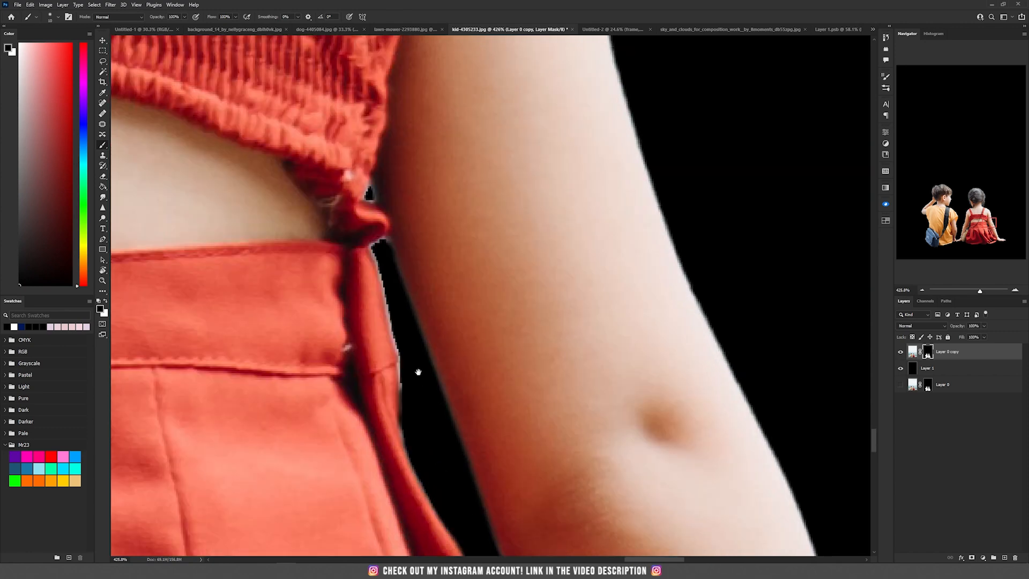
pyautogui.moveTo(418, 368); pyautogui.dragTo(369, 191)
pyautogui.moveTo(429, 385); pyautogui.dragTo(487, 456)
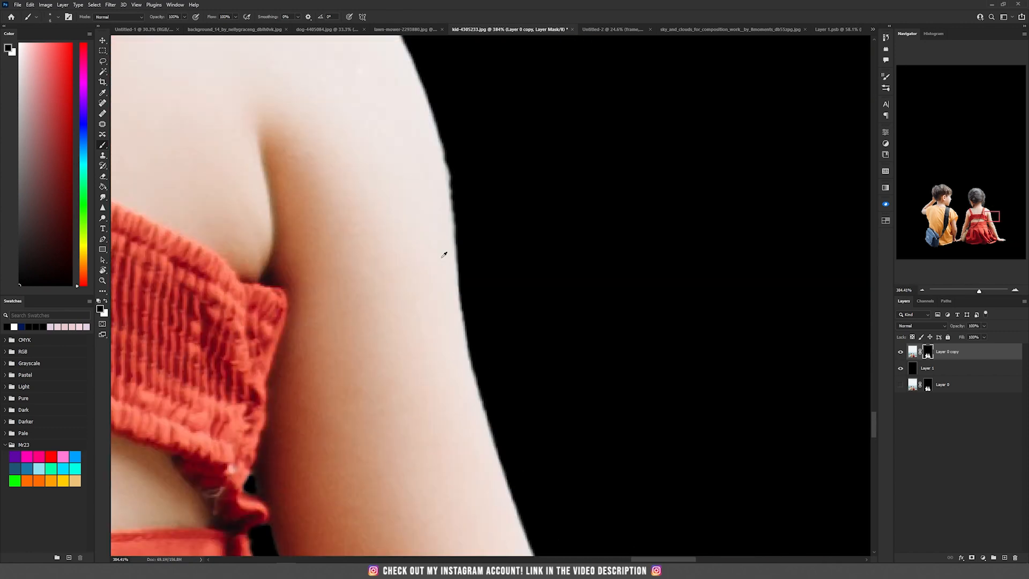
# - In the composite, convert the children layer to a smart object and scale and move them onto the wall
pyautogui.press('v')
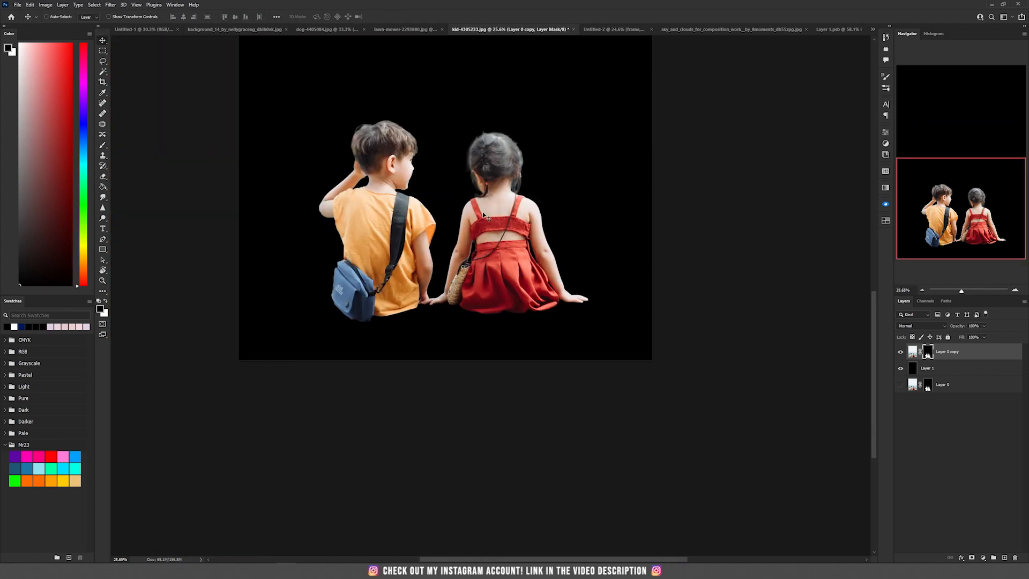
pyautogui.scroll(2, 484, 214)
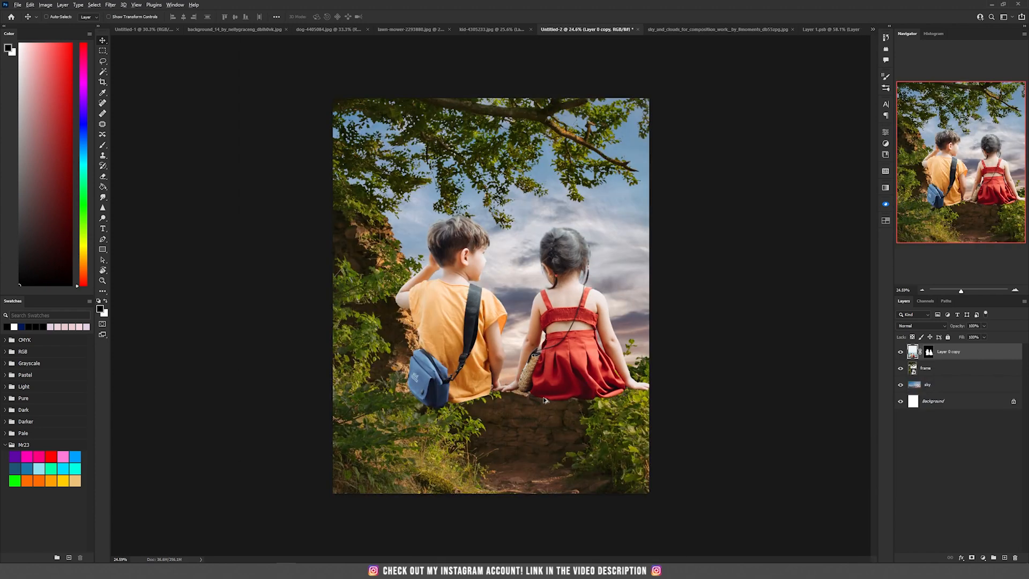
pyautogui.hotkey('ctrl', '0')
pyautogui.rightClick(988, 357)
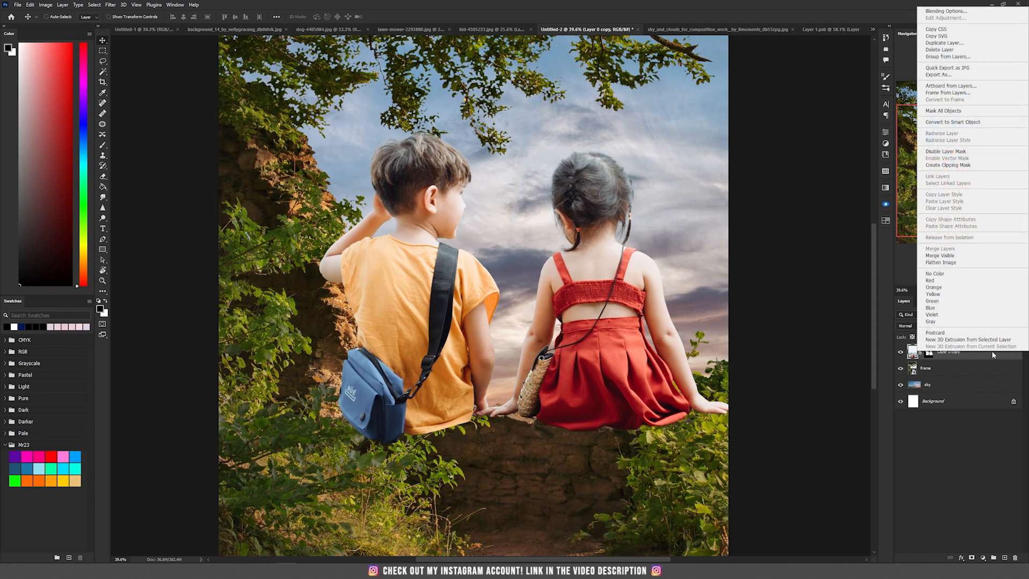
pyautogui.click(973, 122)
pyautogui.hotkey('ctrl', 't')
pyautogui.moveTo(735, 130); pyautogui.dragTo(491, 313)
pyautogui.moveTo(356, 402); pyautogui.dragTo(497, 388)
pyautogui.press('Return')
# - Add a layer mask to the children layer
pyautogui.scroll(5, 496, 389)
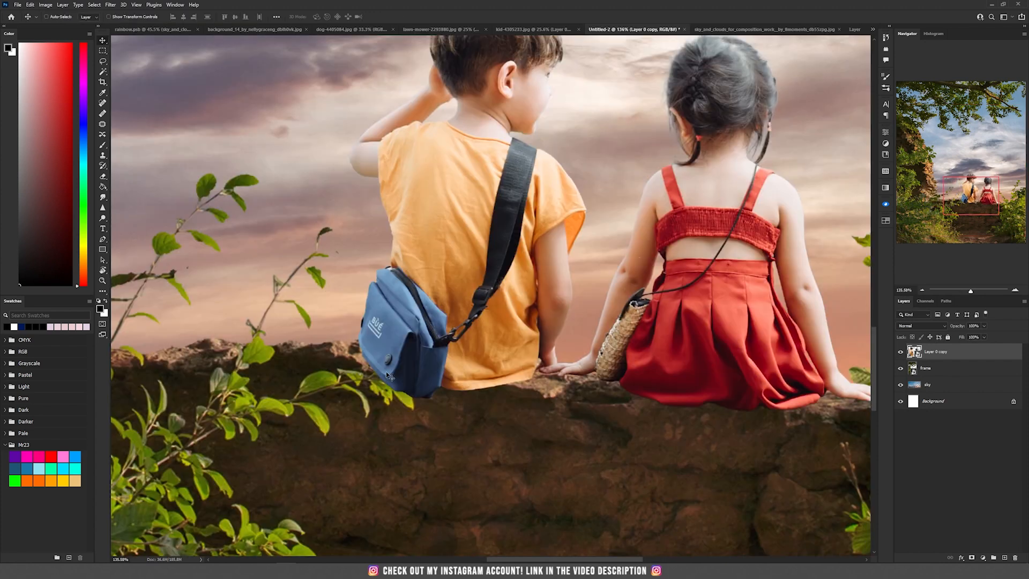
pyautogui.scroll(3, 356, 394)
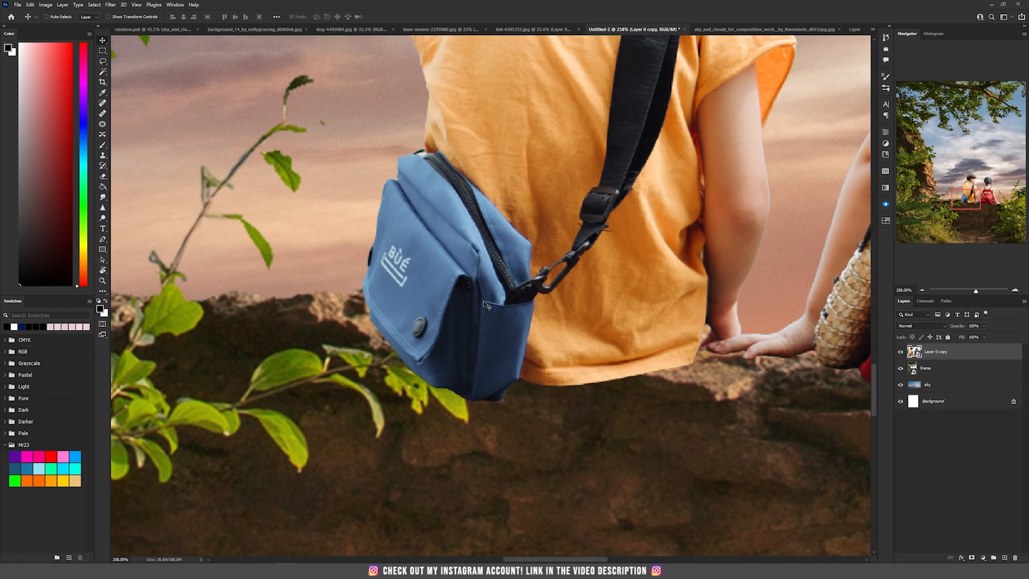
pyautogui.scroll(-5, 484, 302)
pyautogui.moveTo(659, 267); pyautogui.dragTo(259, 246)
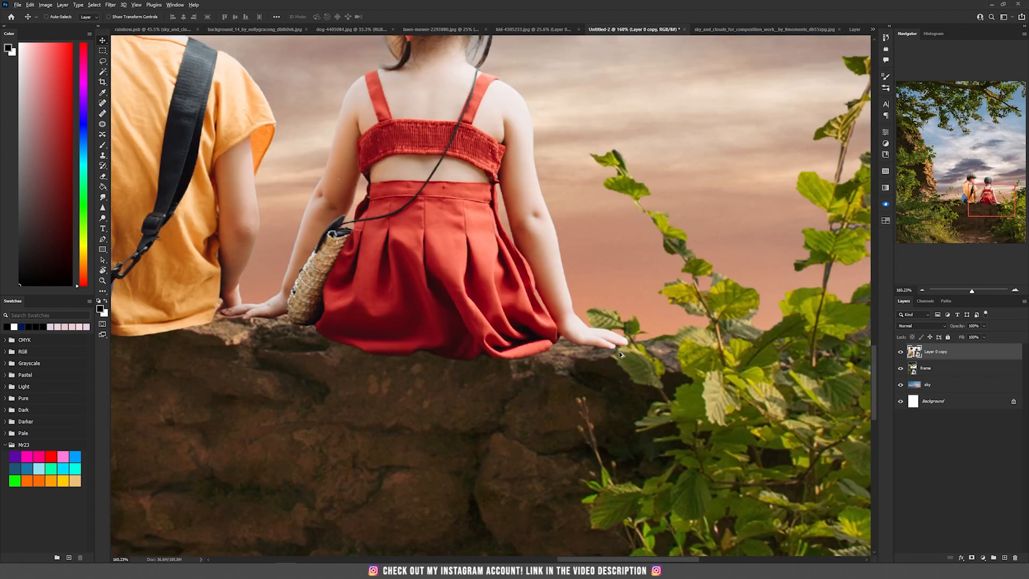
pyautogui.scroll(2, 619, 355)
pyautogui.scroll(-4, 630, 339)
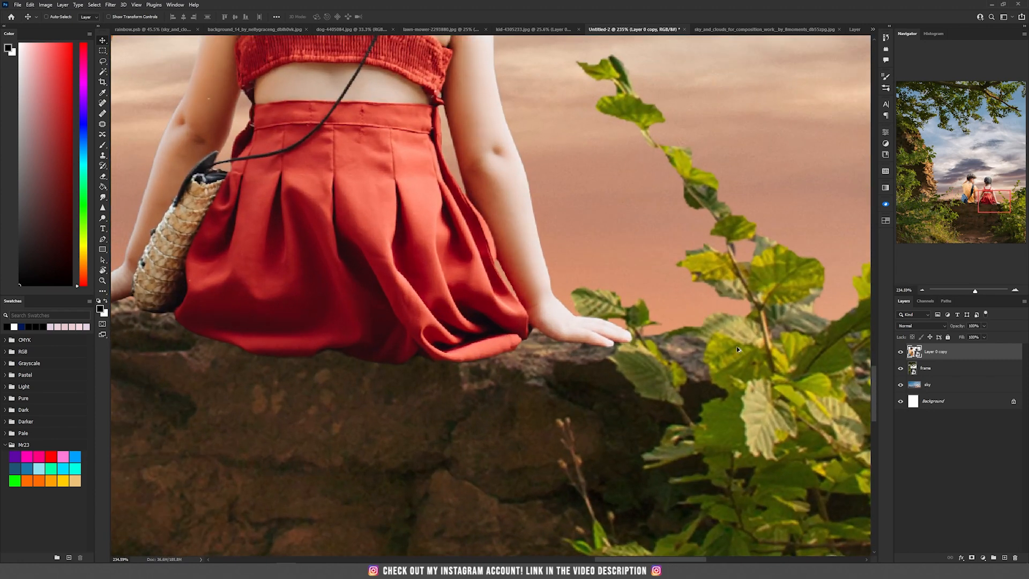
pyautogui.click(971, 557)
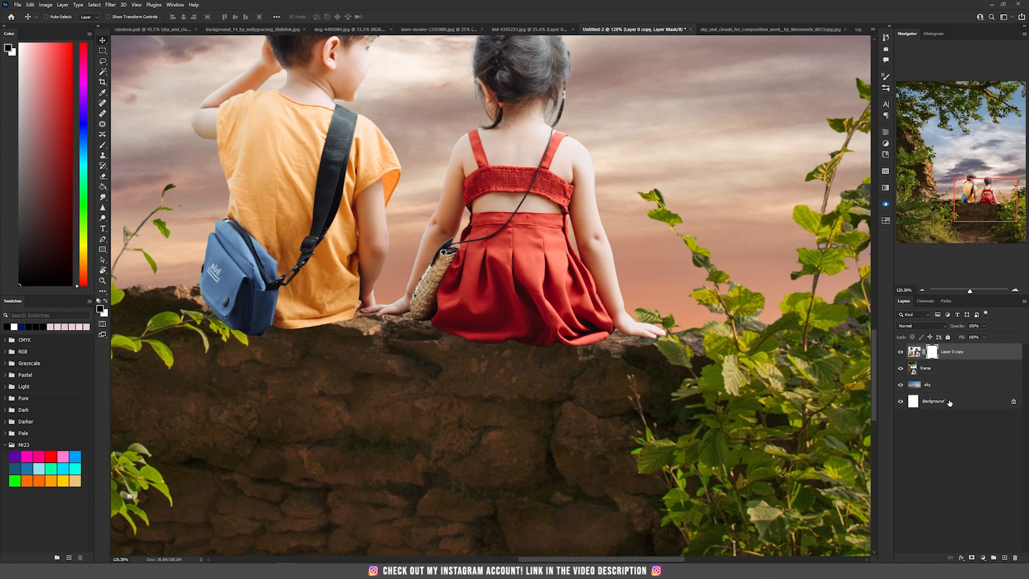
# - Load the frame layer as a selection and paint the girl's fingers out of the children's mask behind the leaf, then deselect
pyautogui.click(925, 368)
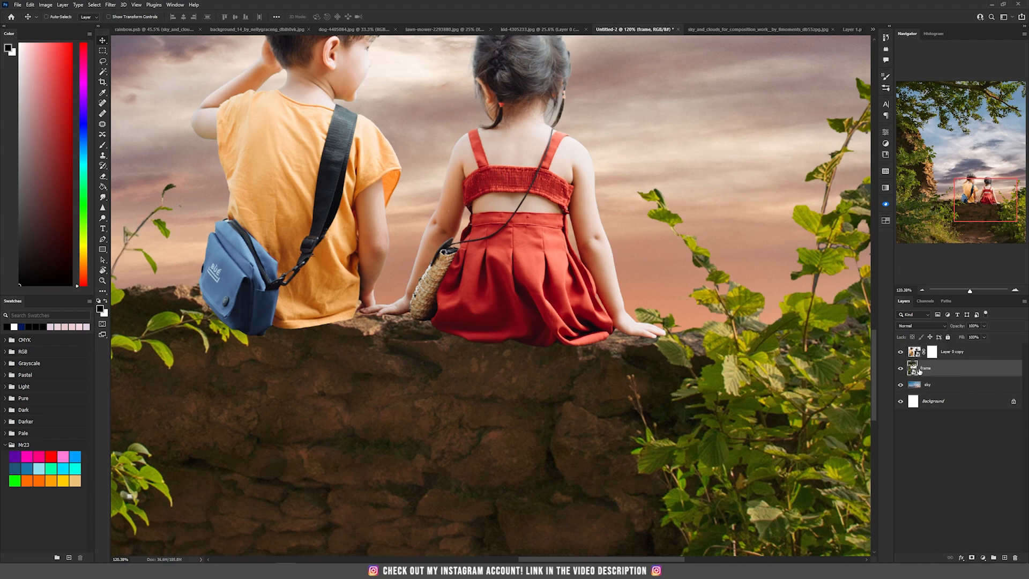
pyautogui.keyDown('ctrl'); pyautogui.click(912, 369); pyautogui.keyUp('ctrl')
pyautogui.scroll(5, 667, 333)
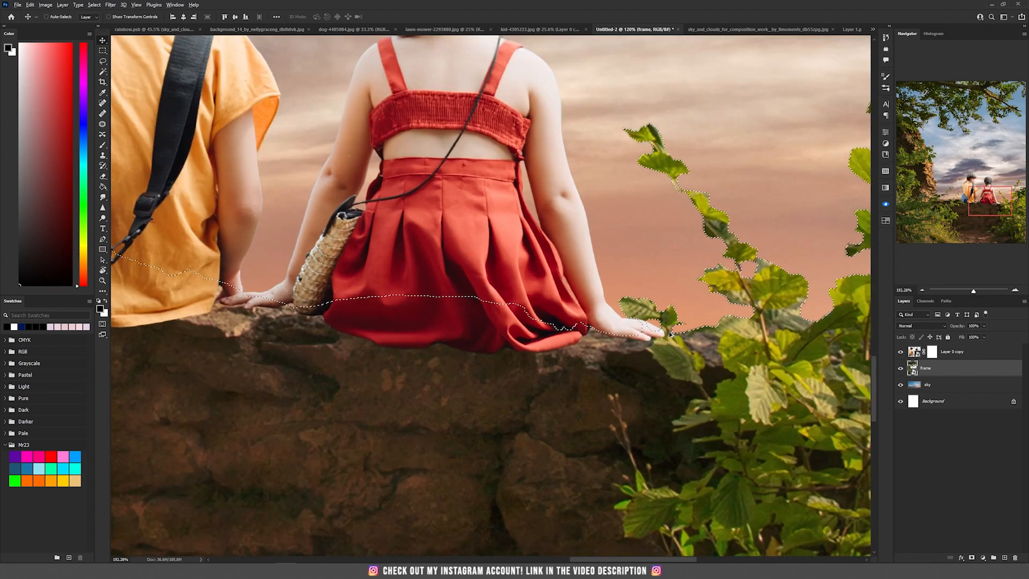
pyautogui.scroll(2, 669, 333)
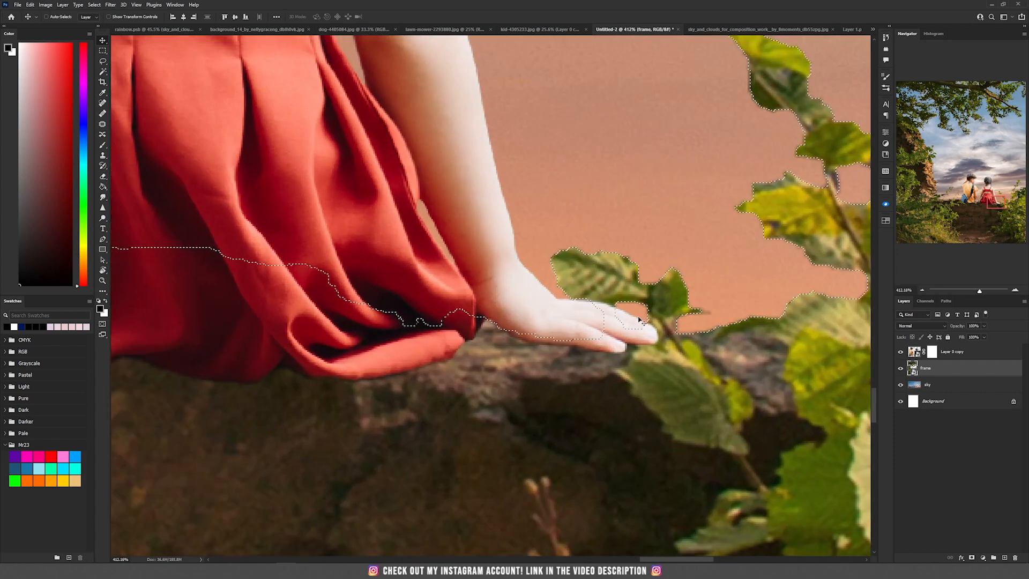
pyautogui.click(931, 352)
pyautogui.press('b')
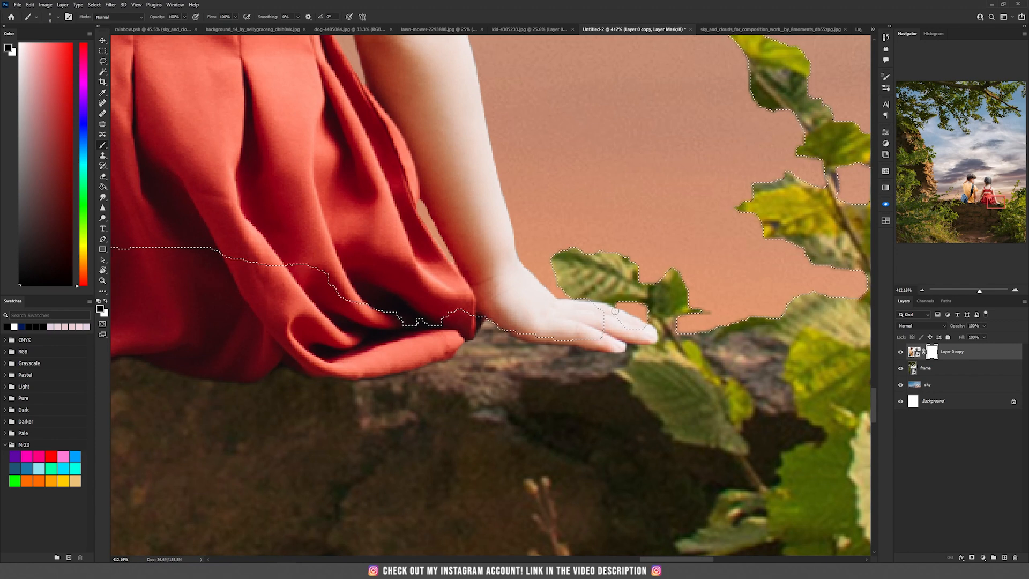
pyautogui.moveTo(612, 311)
pyautogui.mouseDown()
pyautogui.moveTo(616, 326)
pyautogui.moveTo(643, 333)
pyautogui.moveTo(608, 331)
pyautogui.moveTo(654, 337)
pyautogui.mouseUp()
pyautogui.hotkey('ctrl', 'd')
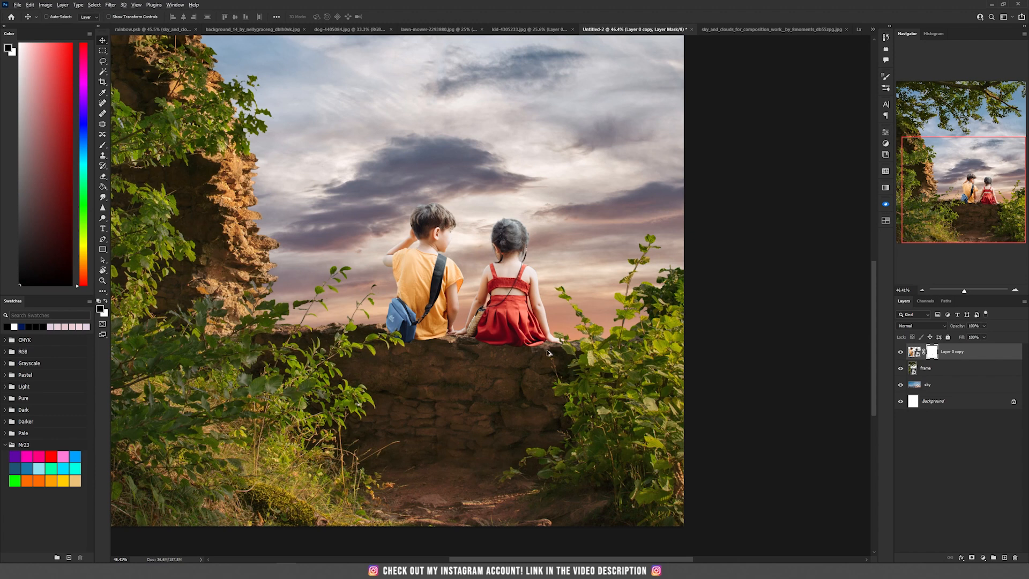
# - Rename the children layer to kids
pyautogui.scroll(5, 545, 343)
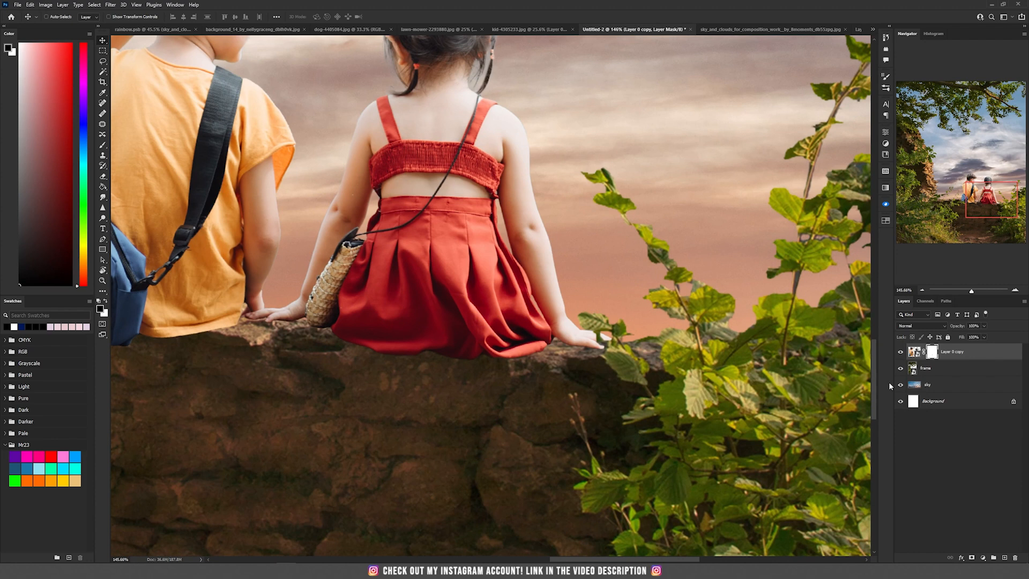
pyautogui.click(946, 369)
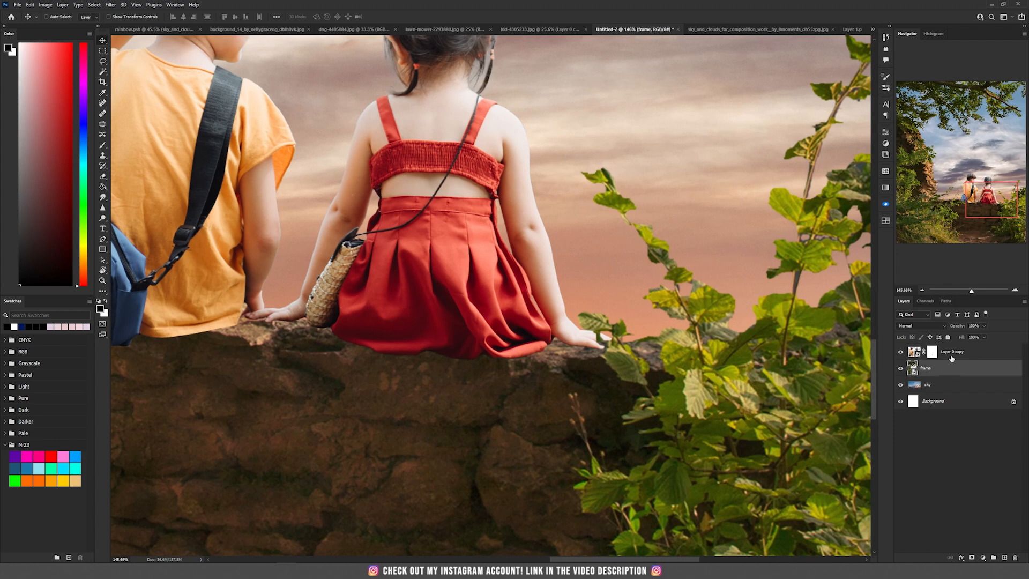
pyautogui.doubleClick(952, 353)
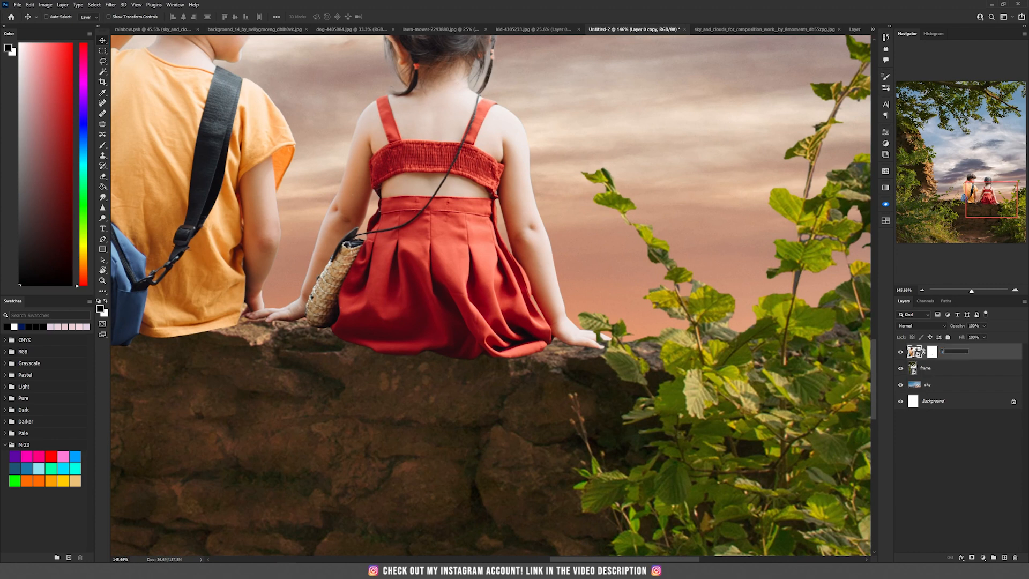
pyautogui.write('kids')
pyautogui.click(965, 368)
pyautogui.hotkey('ctrl', '0')
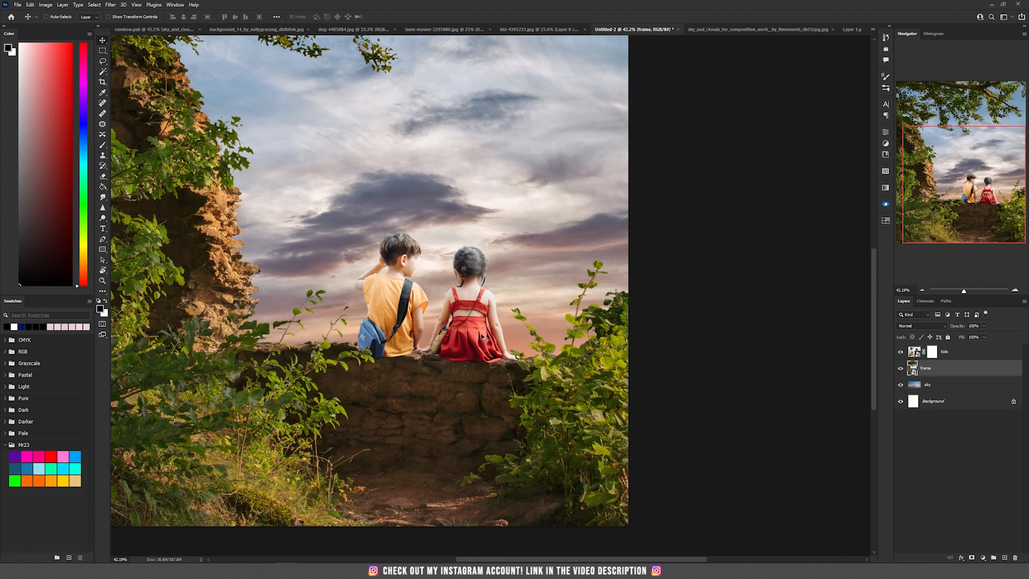
# - Put the sky layer into a new group named sky
pyautogui.click(955, 388)
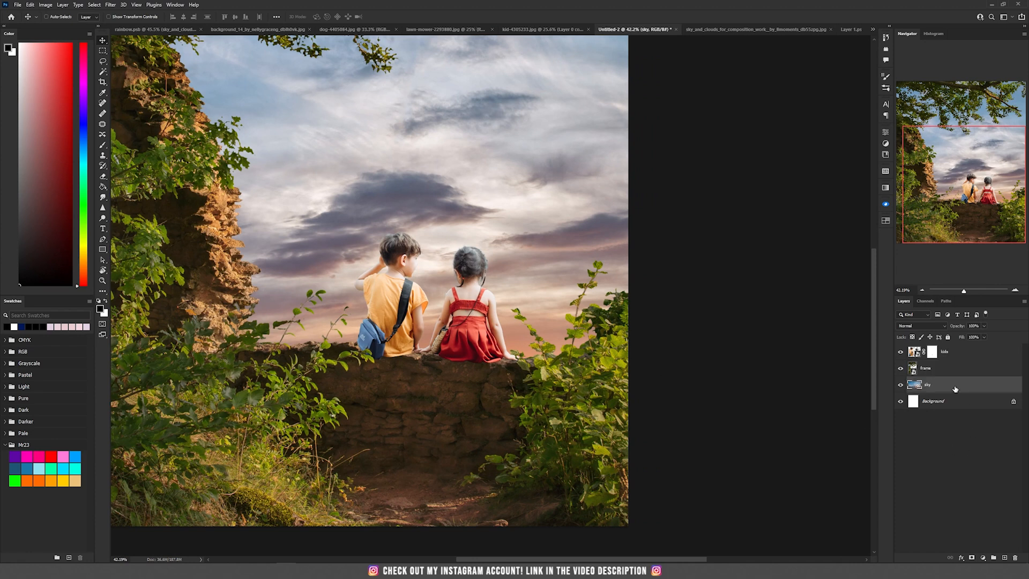
pyautogui.click(994, 559)
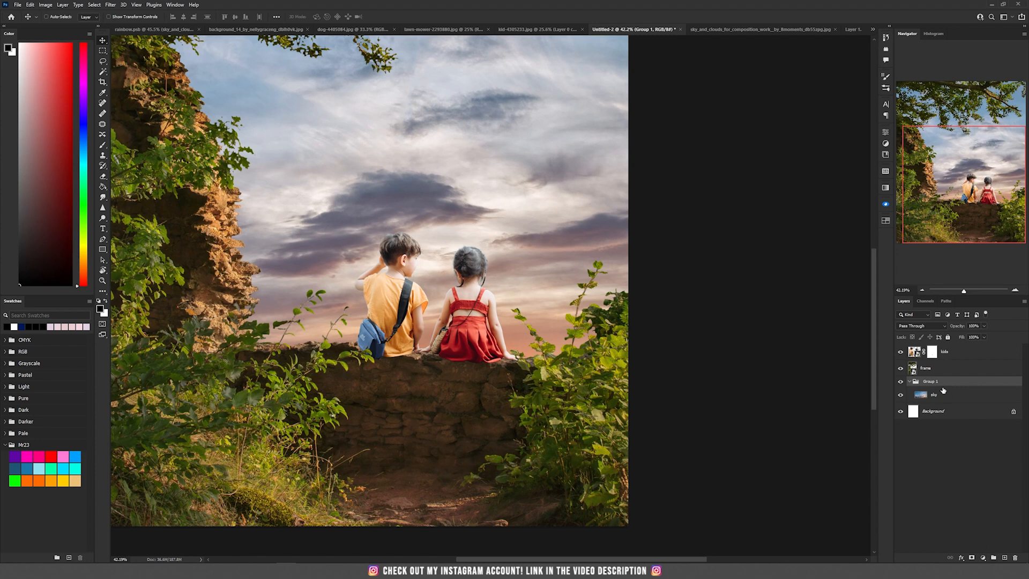
pyautogui.write('sky')
pyautogui.press('Return')
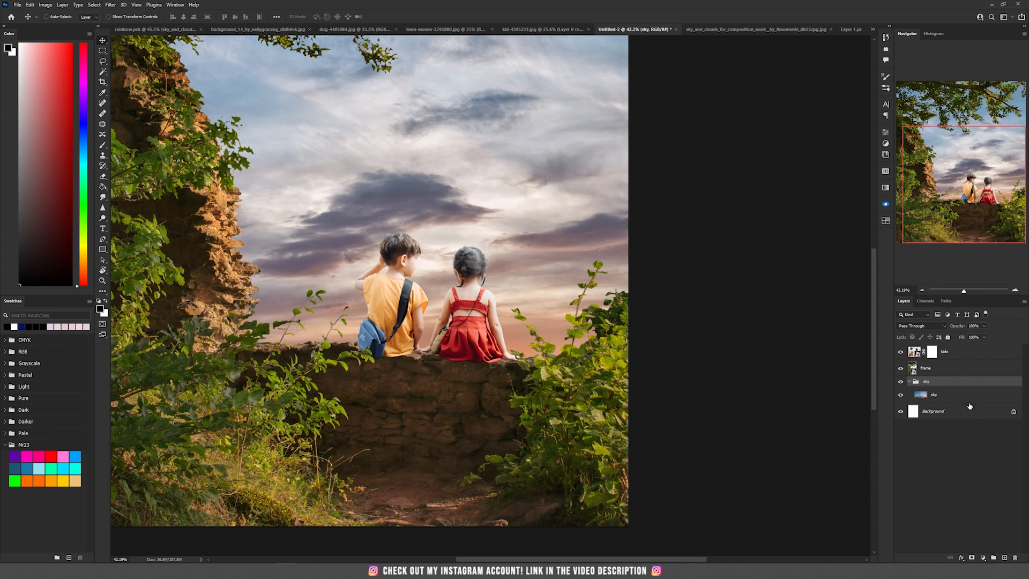
# - Put the frame layer into a new group named background
pyautogui.click(955, 371)
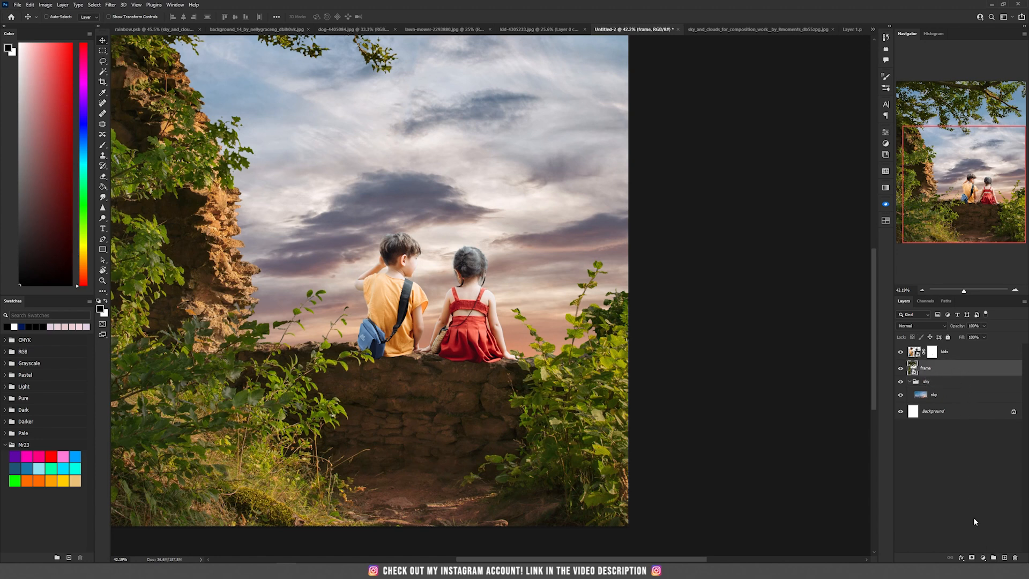
pyautogui.click(994, 559)
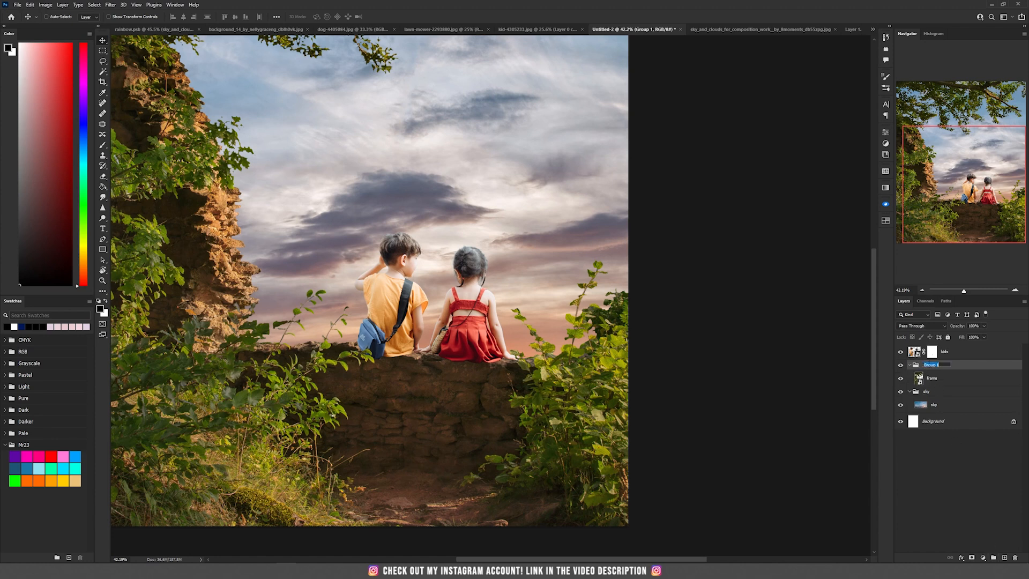
pyautogui.write('background')
pyautogui.press('Return')
# - Put the kids layer into a new group named kids
pyautogui.click(976, 353)
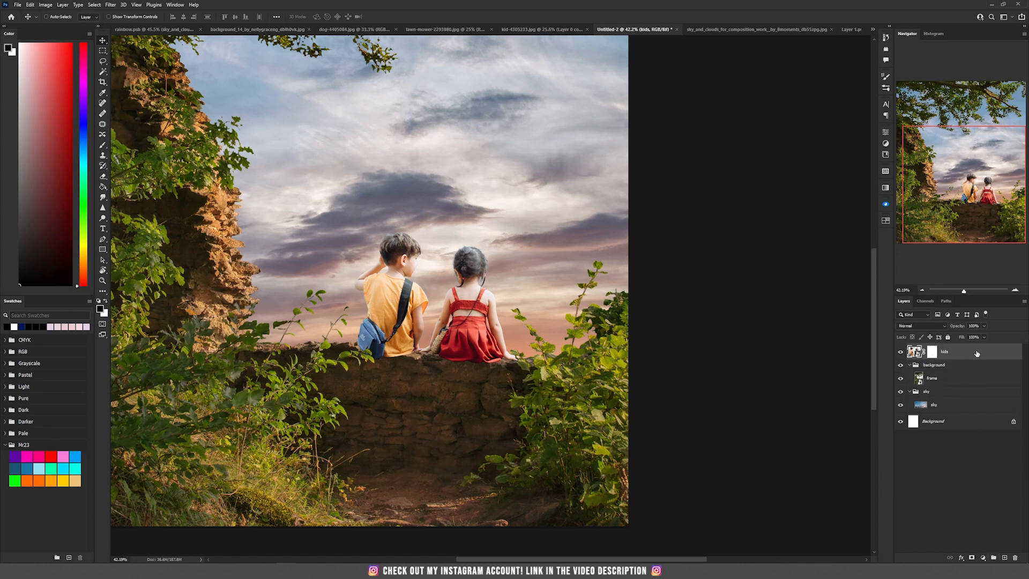
pyautogui.click(993, 558)
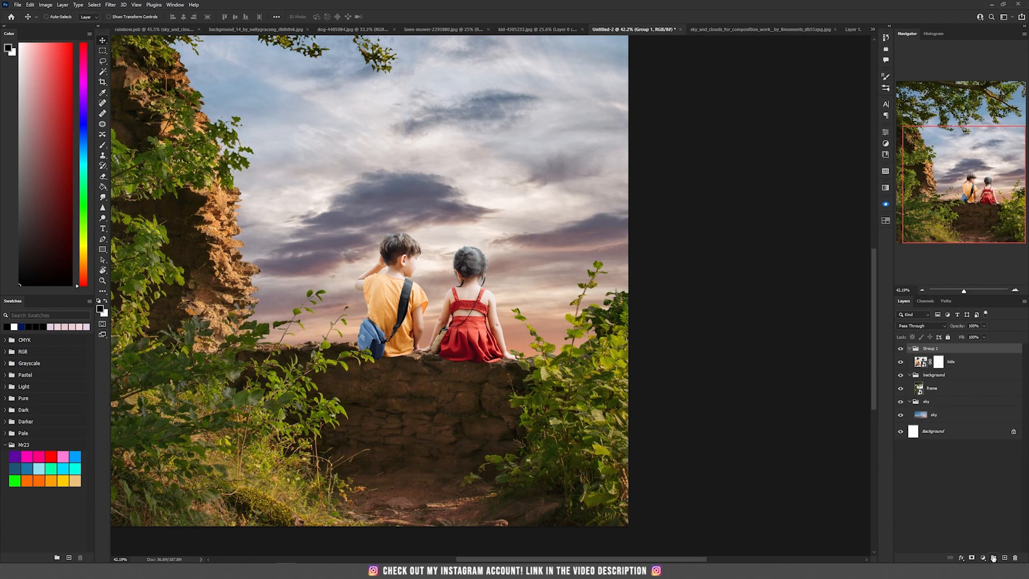
pyautogui.doubleClick(930, 349)
pyautogui.write('kids')
pyautogui.press('Return')
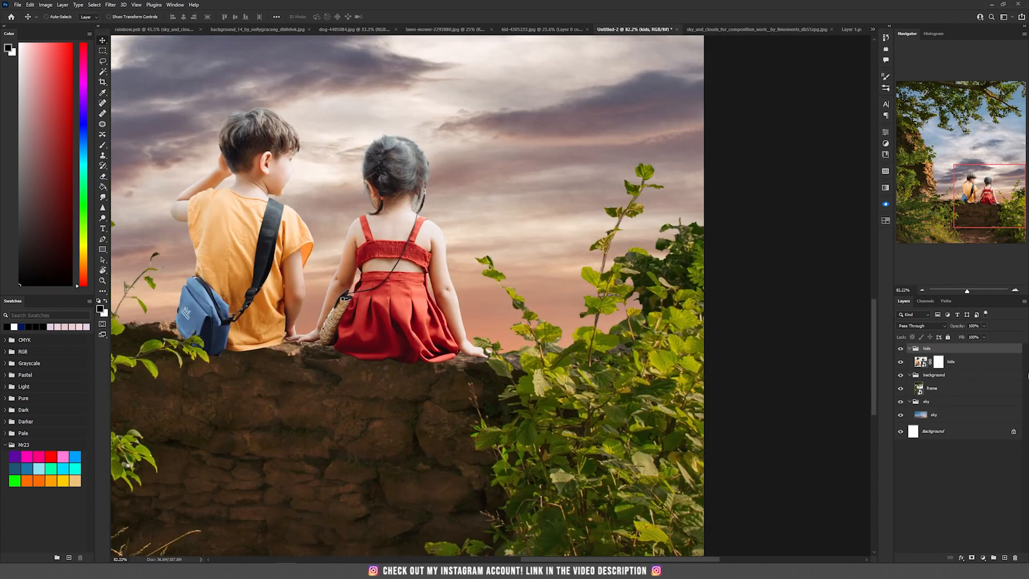
# - Create a new empty layer beneath the kids layer and set its blend mode to Multiply
pyautogui.click(996, 369)
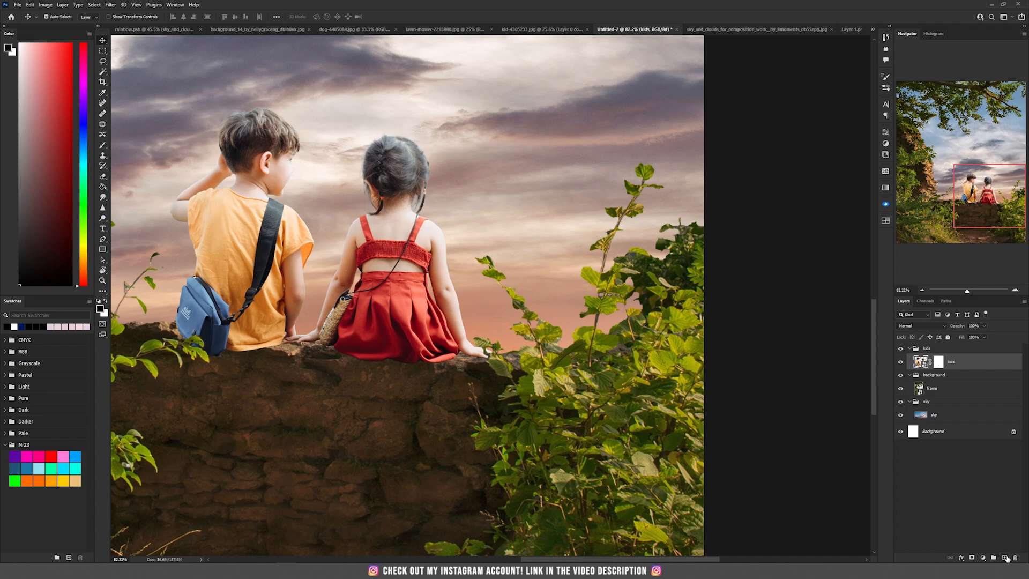
pyautogui.keyDown('ctrl'); pyautogui.click(1005, 558); pyautogui.keyUp('ctrl')
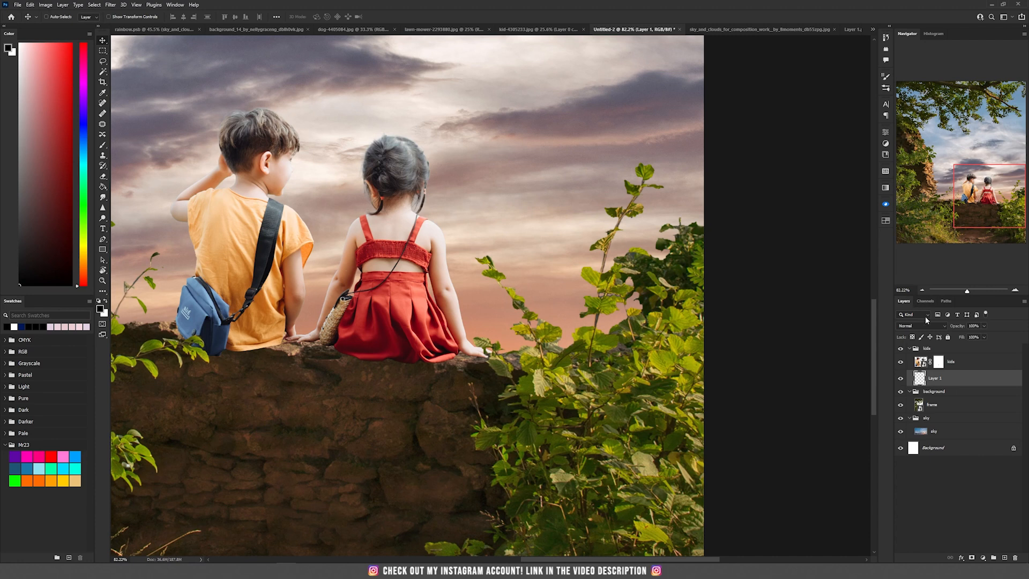
pyautogui.click(920, 326)
pyautogui.click(910, 360)
# - With a soft low-flow brush, sample a dark wall colour and paint contact shadows under the children along the wall
pyautogui.press('b')
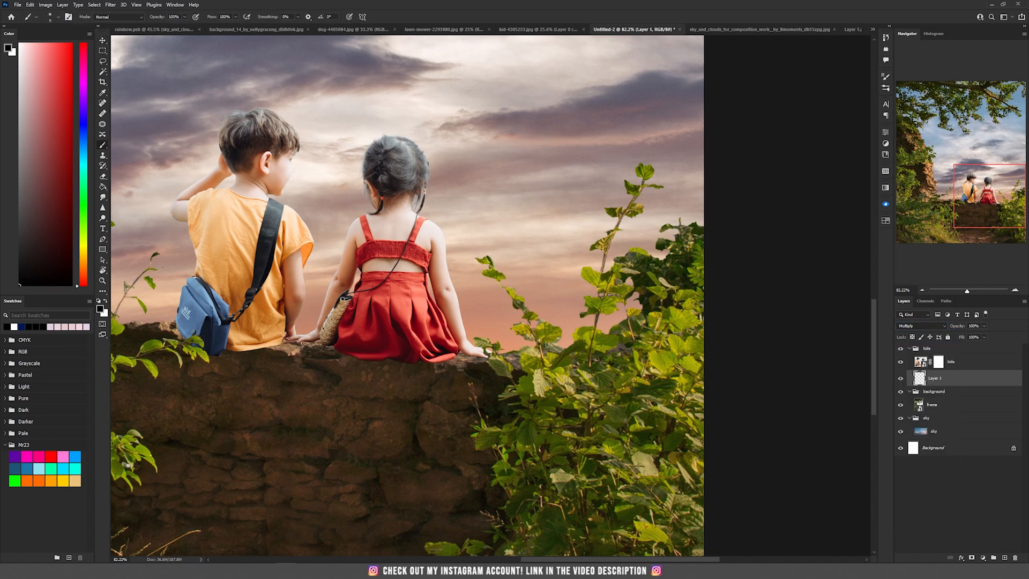
pyautogui.rightClick(271, 200)
pyautogui.click(320, 234)
pyautogui.click(365, 3)
pyautogui.click(235, 17)
pyautogui.moveTo(202, 27); pyautogui.dragTo(203, 26)
pyautogui.rightClick(384, 370)
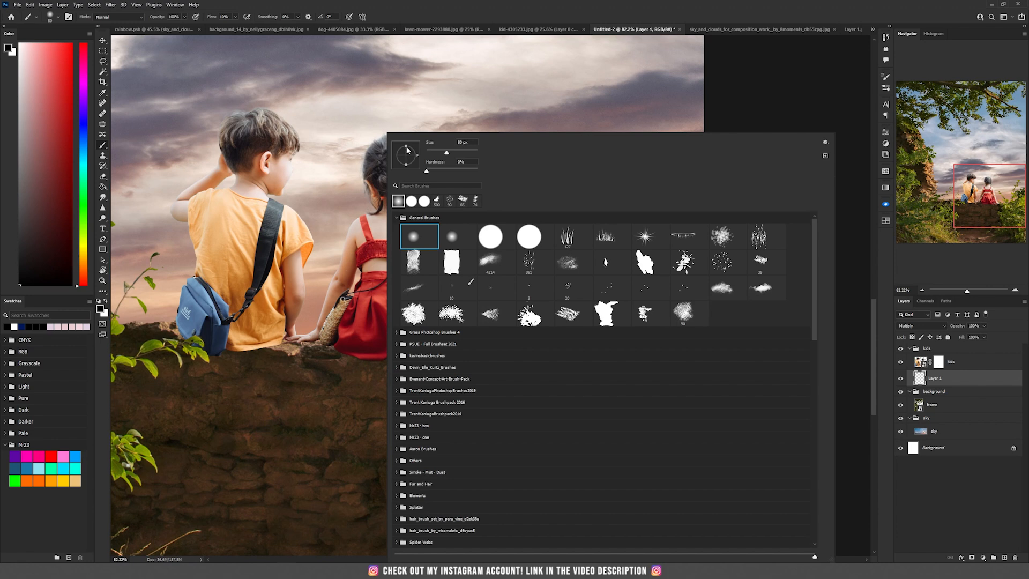
pyautogui.moveTo(406, 148); pyautogui.dragTo(406, 155)
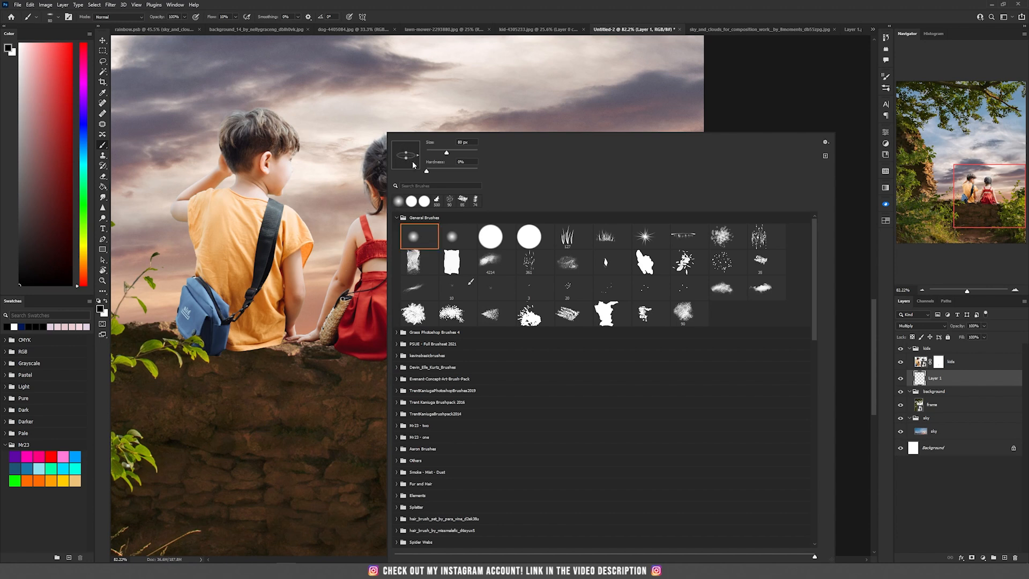
pyautogui.click(450, 4)
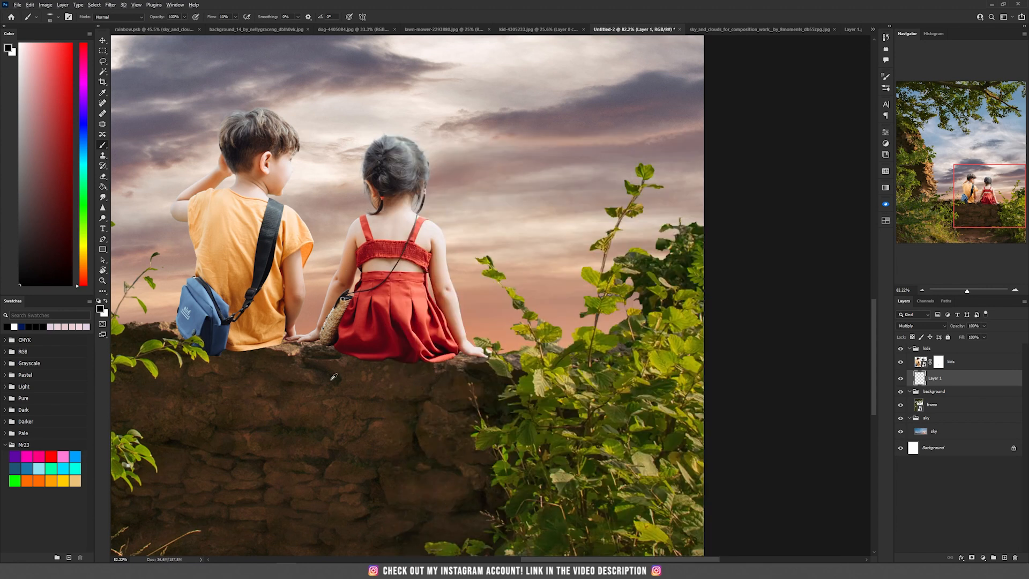
pyautogui.keyDown('alt'); pyautogui.click(311, 365); pyautogui.keyUp('alt')
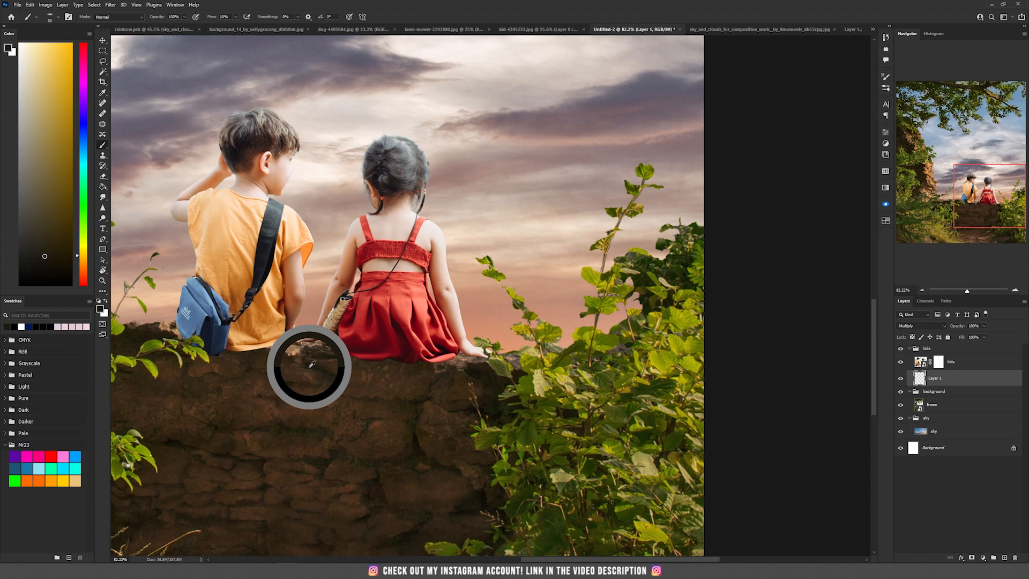
pyautogui.moveTo(344, 359)
pyautogui.mouseDown()
pyautogui.moveTo(369, 355)
pyautogui.moveTo(311, 344)
pyautogui.moveTo(386, 329)
pyautogui.moveTo(294, 327)
pyautogui.mouseUp()
pyautogui.press('[')
pyautogui.press('[')
pyautogui.moveTo(836, 373)
pyautogui.mouseDown()
pyautogui.moveTo(520, 342)
pyautogui.moveTo(326, 361)
pyautogui.mouseUp()
pyautogui.moveTo(185, 333); pyautogui.dragTo(461, 341)
pyautogui.moveTo(435, 332)
pyautogui.mouseDown()
pyautogui.moveTo(327, 342)
pyautogui.moveTo(675, 327)
pyautogui.mouseUp()
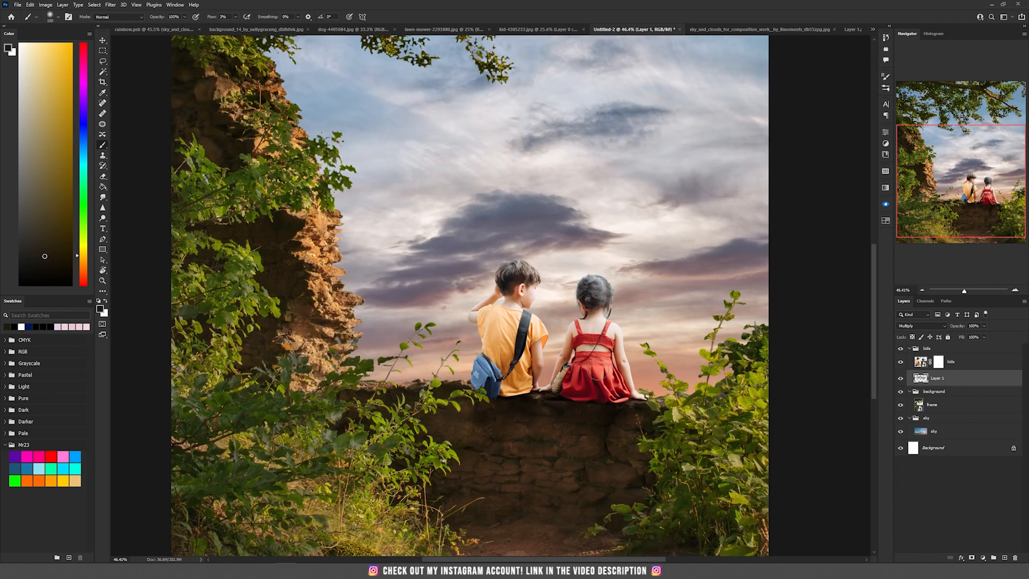
# - Add a Levels adjustment clipped to the kids layer and lower its output white level to 113
pyautogui.scroll(6, 603, 366)
pyautogui.press('v')
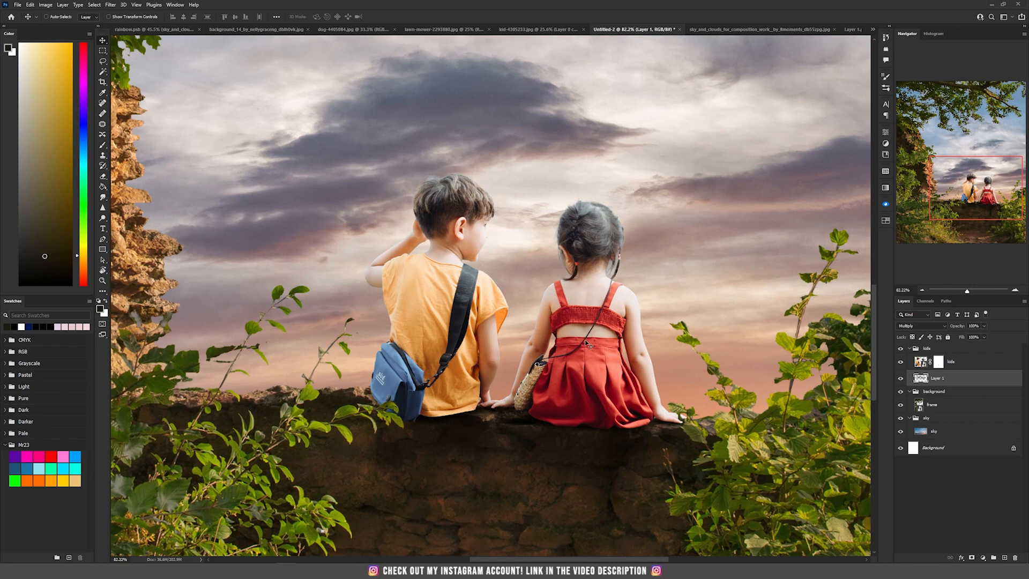
pyautogui.hotkey('ctrl', '0')
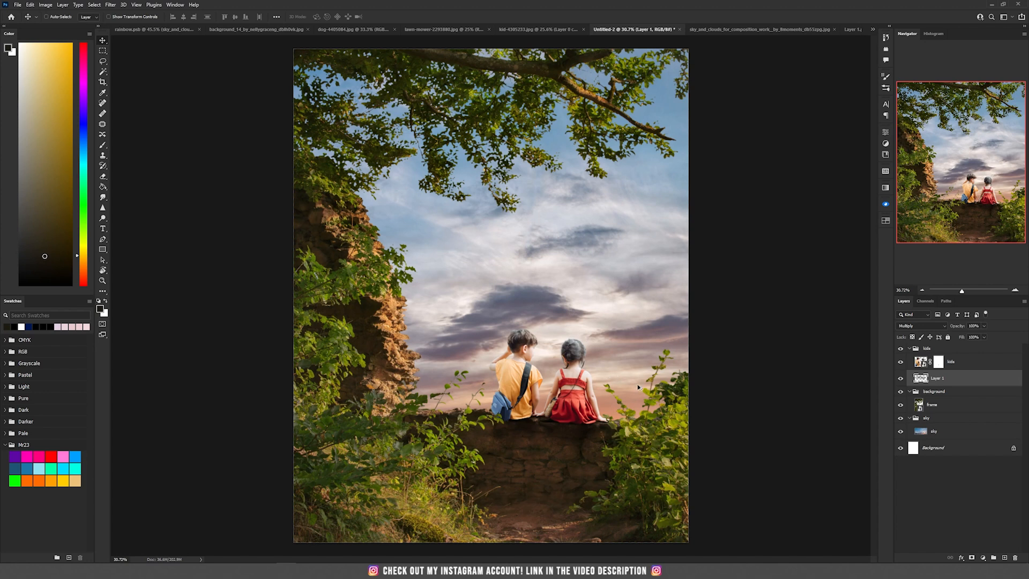
pyautogui.scroll(5, 637, 384)
pyautogui.click(961, 368)
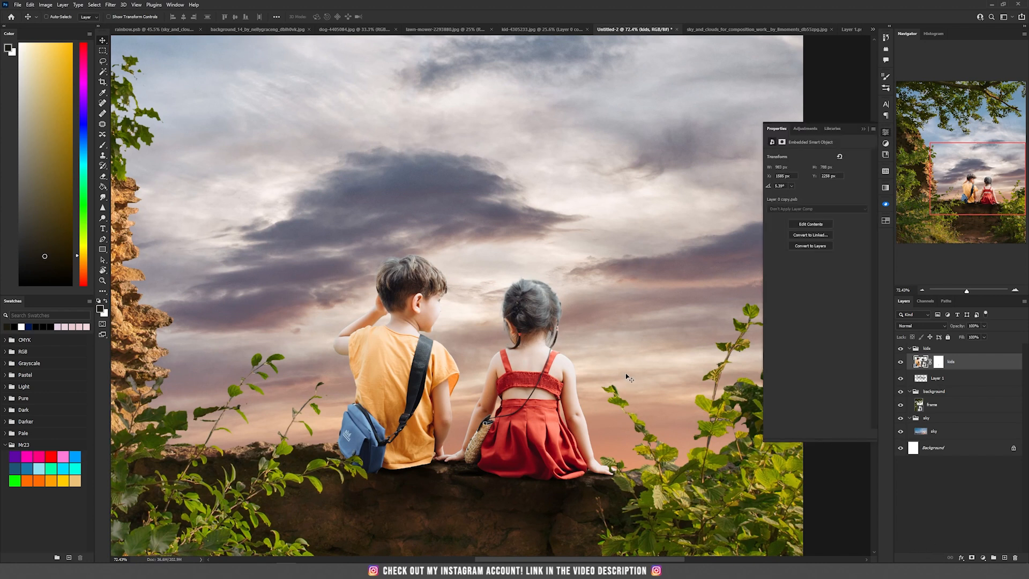
pyautogui.click(985, 558)
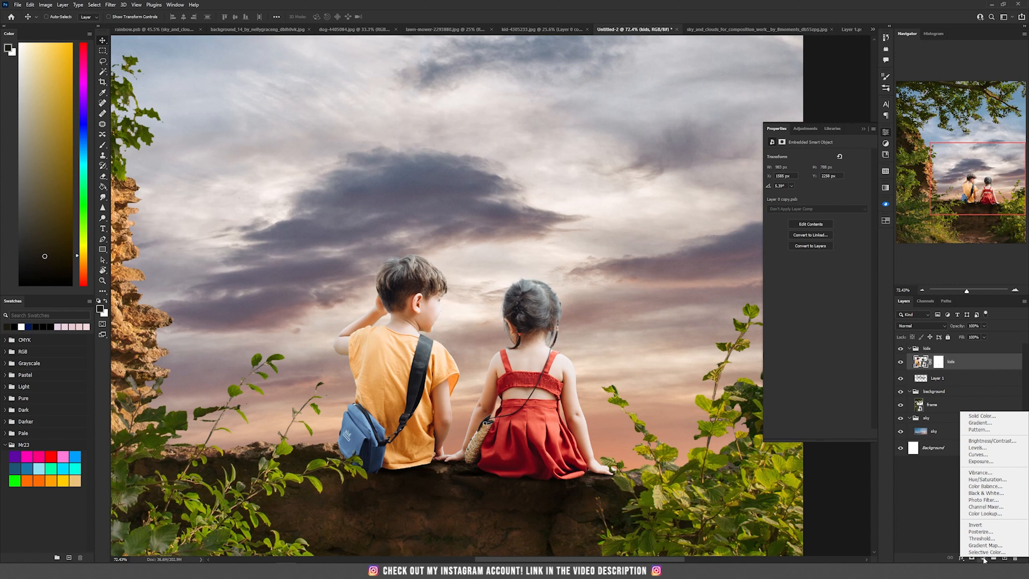
pyautogui.click(991, 449)
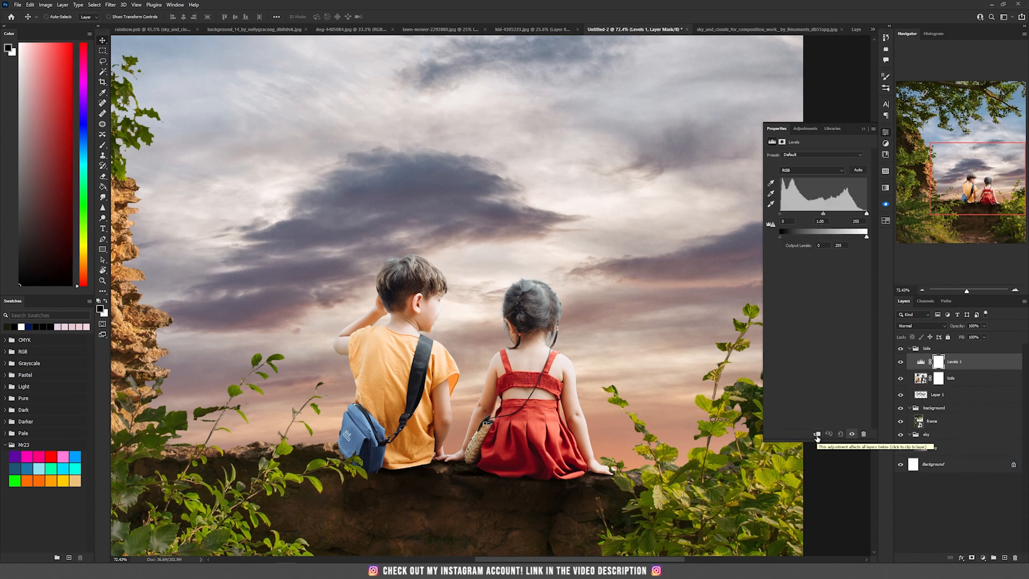
pyautogui.click(816, 434)
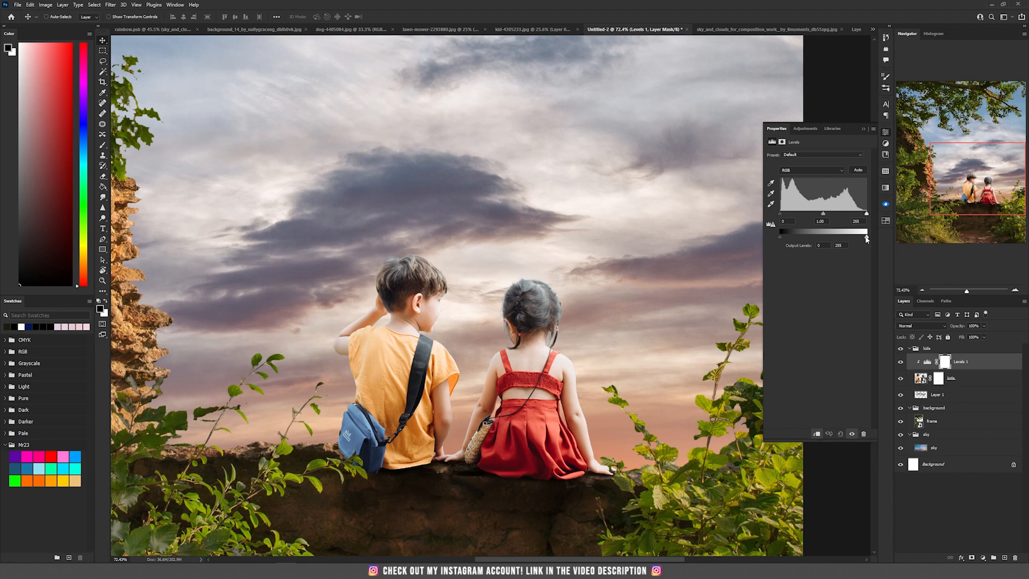
pyautogui.moveTo(865, 238); pyautogui.dragTo(818, 236)
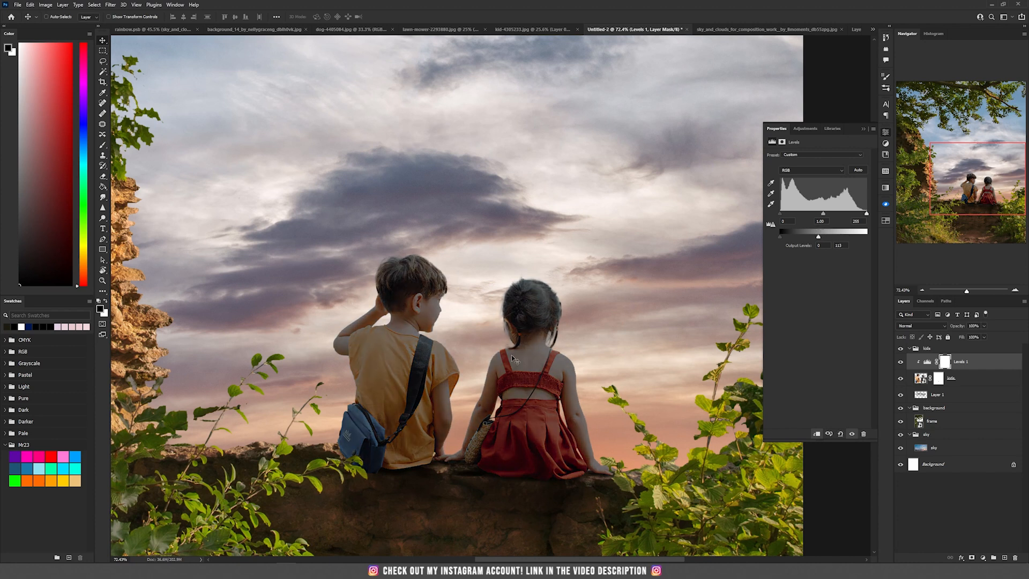
pyautogui.scroll(-6, 511, 355)
pyautogui.scroll(6, 522, 353)
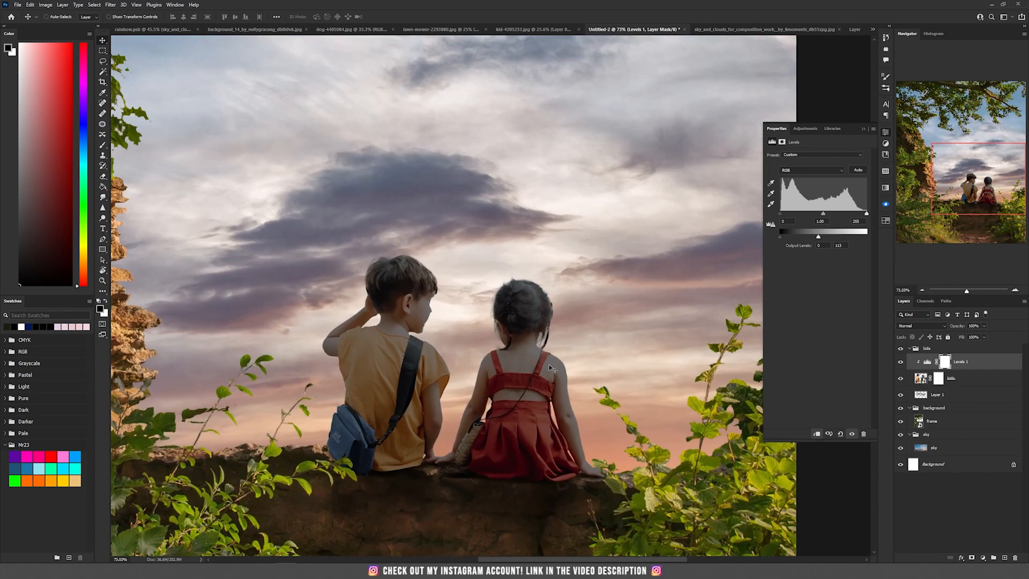
pyautogui.click(945, 362)
pyautogui.press('b')
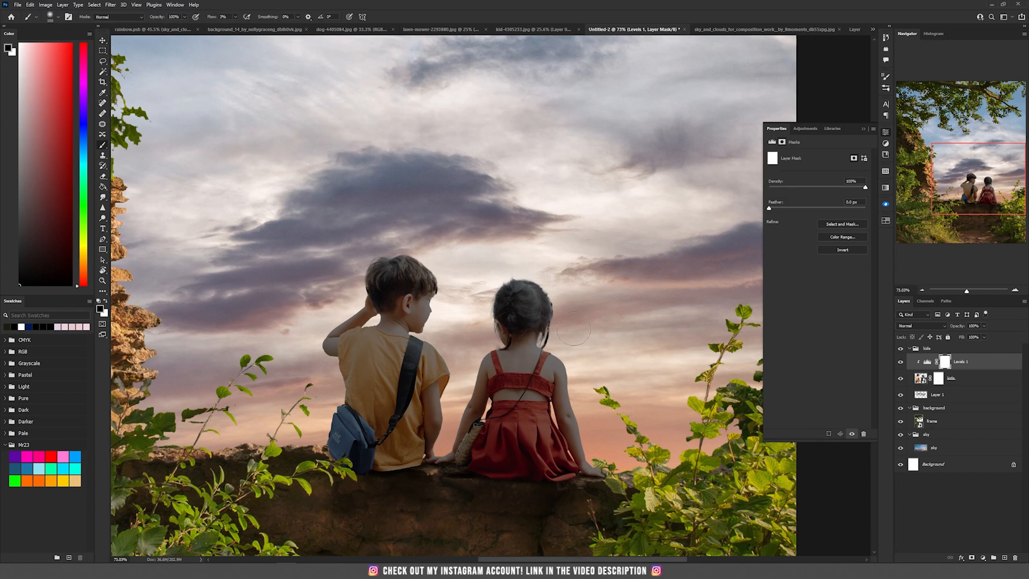
pyautogui.click(235, 17)
pyautogui.click(250, 12)
pyautogui.press(']')
pyautogui.press(']')
pyautogui.press(']')
pyautogui.press(']')
pyautogui.press(']')
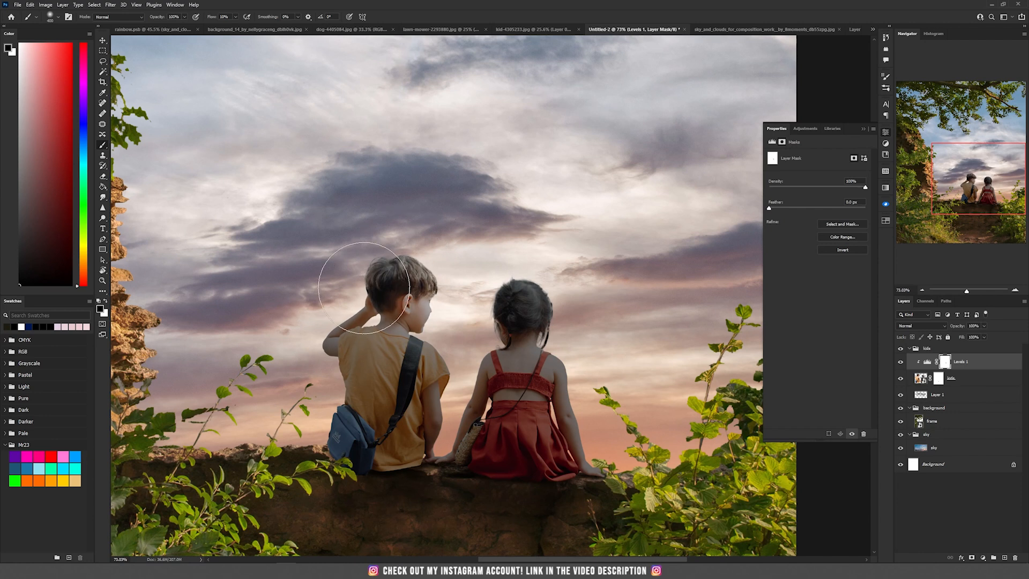
pyautogui.press('[')
pyautogui.press('[')
pyautogui.scroll(-3, 601, 413)
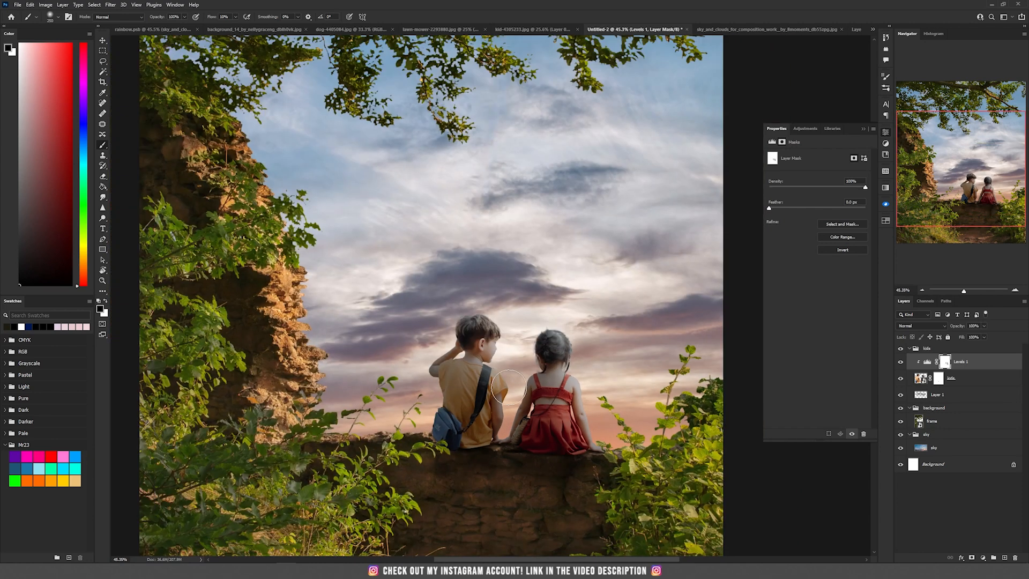
pyautogui.press('v')
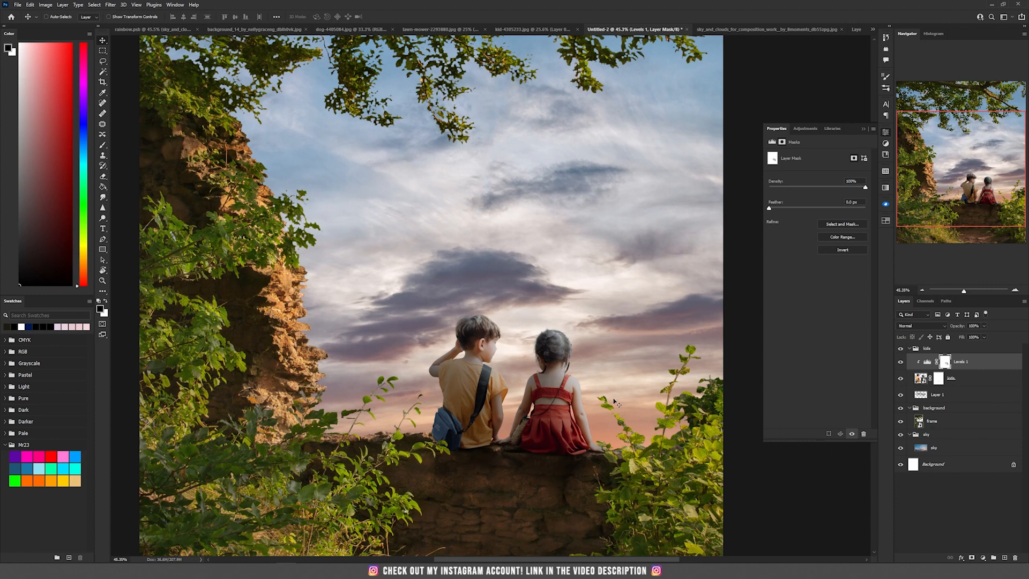
# - Add a Selective Color adjustment for the kids in Color blend mode, setting Neutrals to Cyan -3, Magenta +1, Yellow -2, Black -31
pyautogui.click(983, 558)
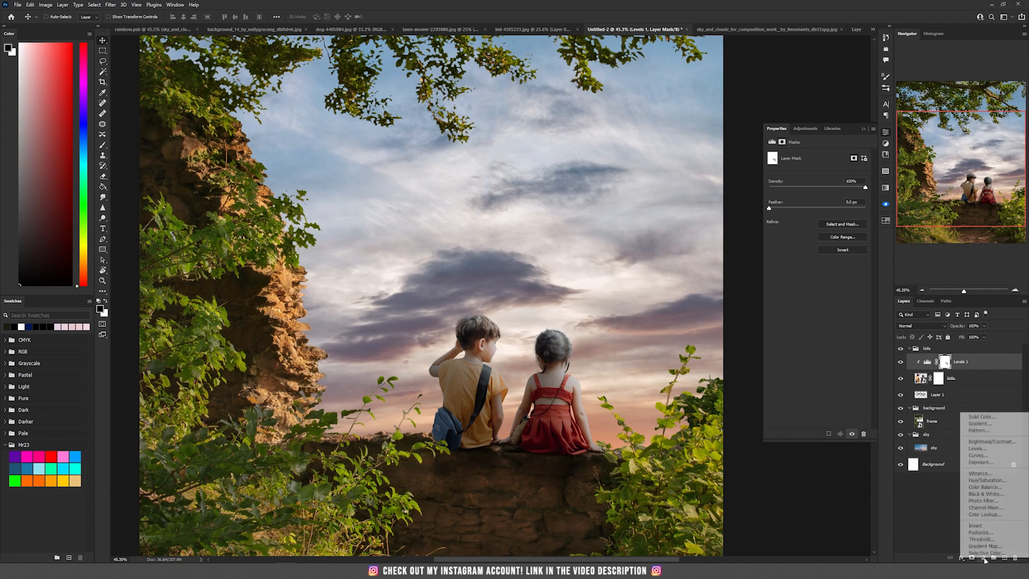
pyautogui.click(985, 518)
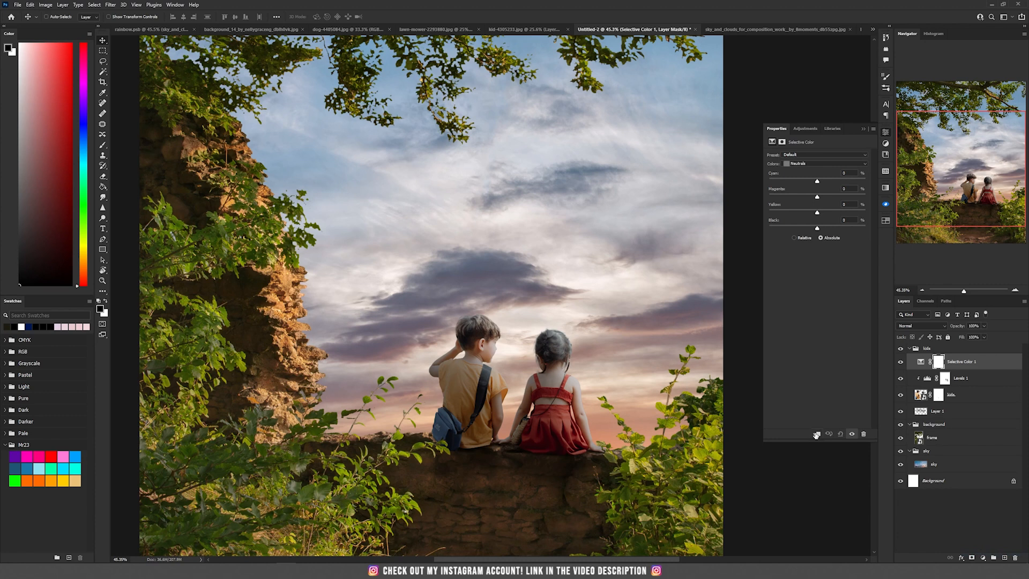
pyautogui.click(920, 326)
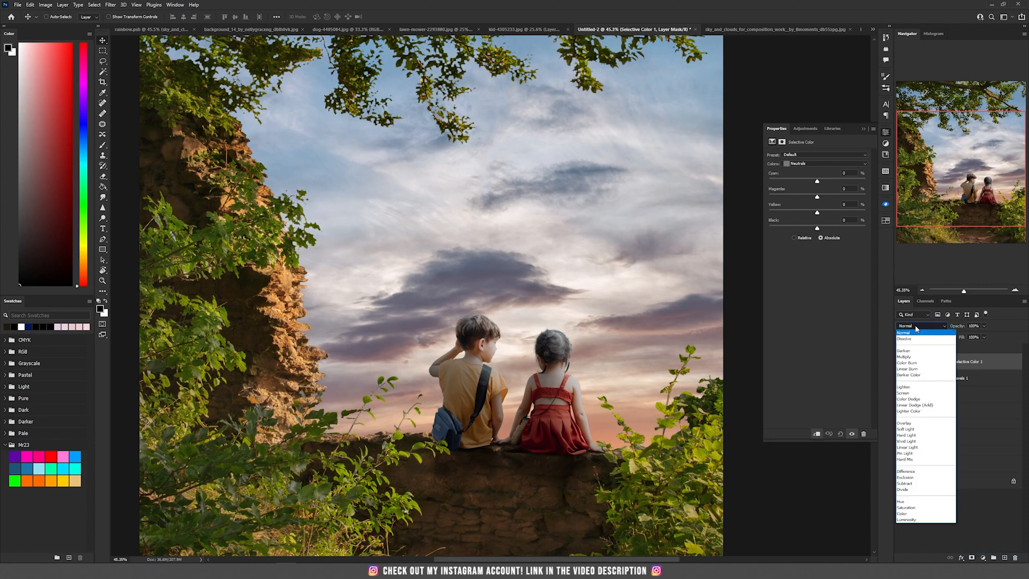
pyautogui.click(906, 513)
pyautogui.click(811, 166)
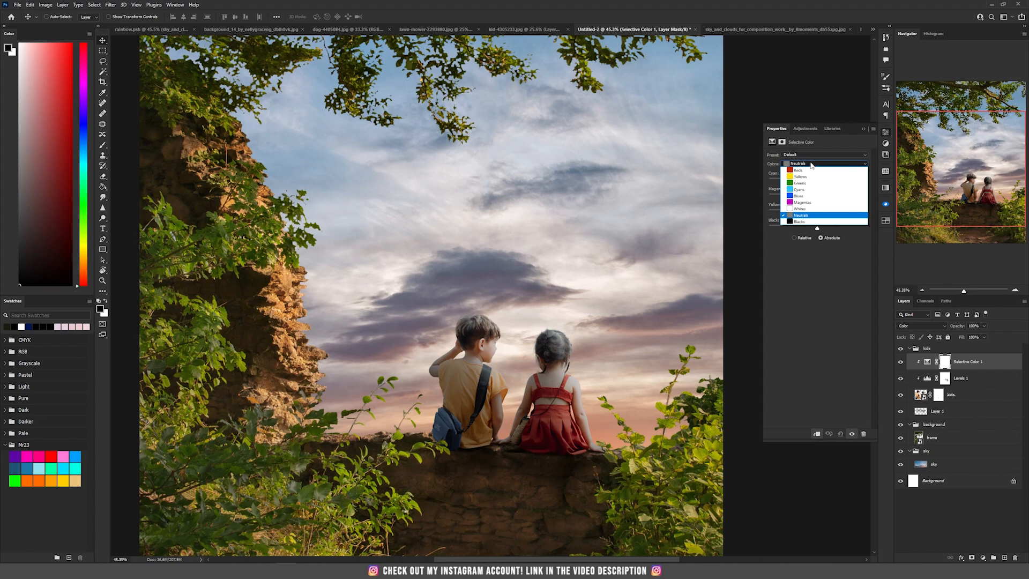
pyautogui.click(811, 164)
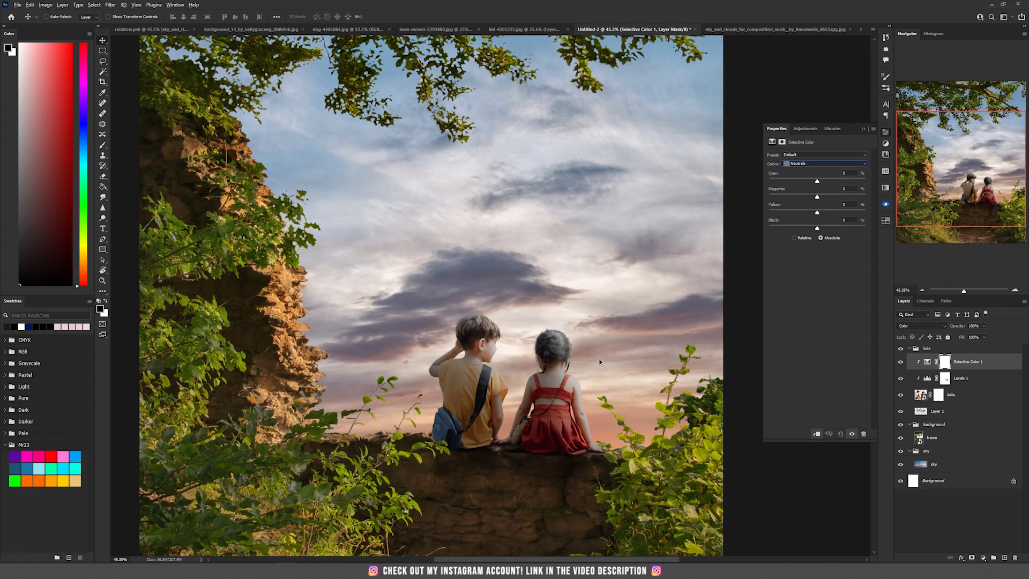
pyautogui.scroll(5, 594, 358)
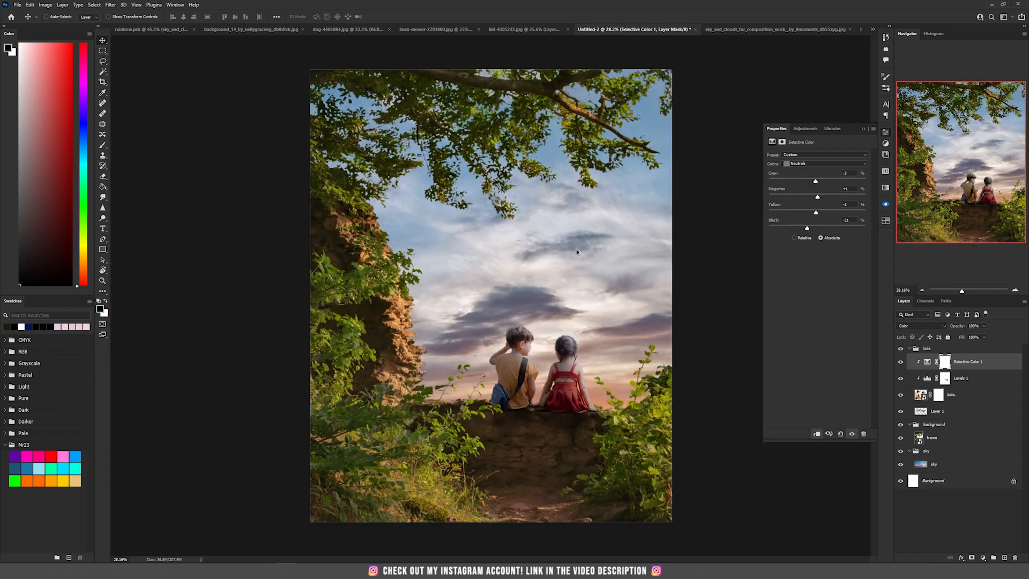
pyautogui.scroll(2, 576, 349)
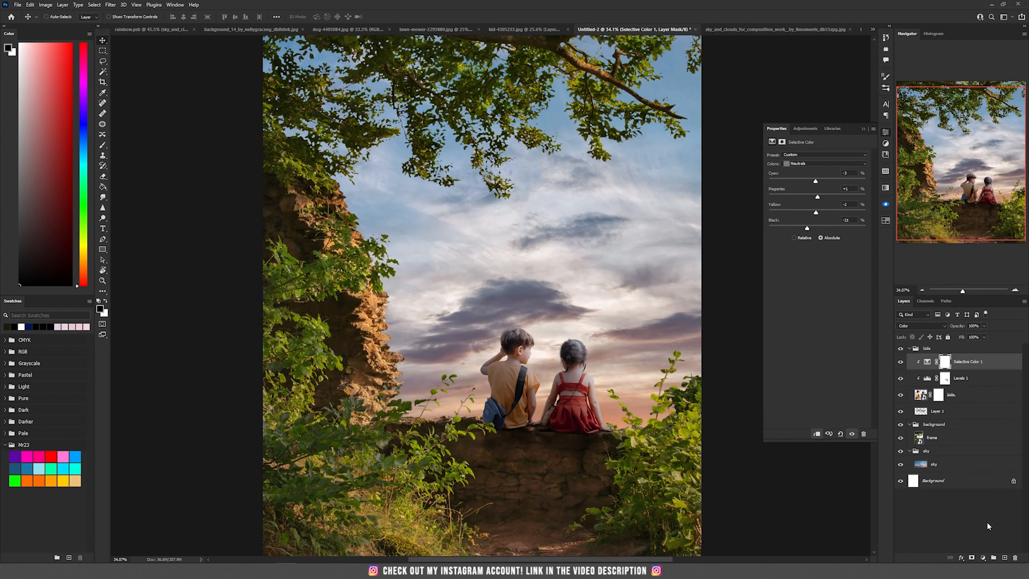
# - Add a Brightness/Contrast adjustment clipped to the kids layer
pyautogui.click(984, 558)
pyautogui.click(986, 459)
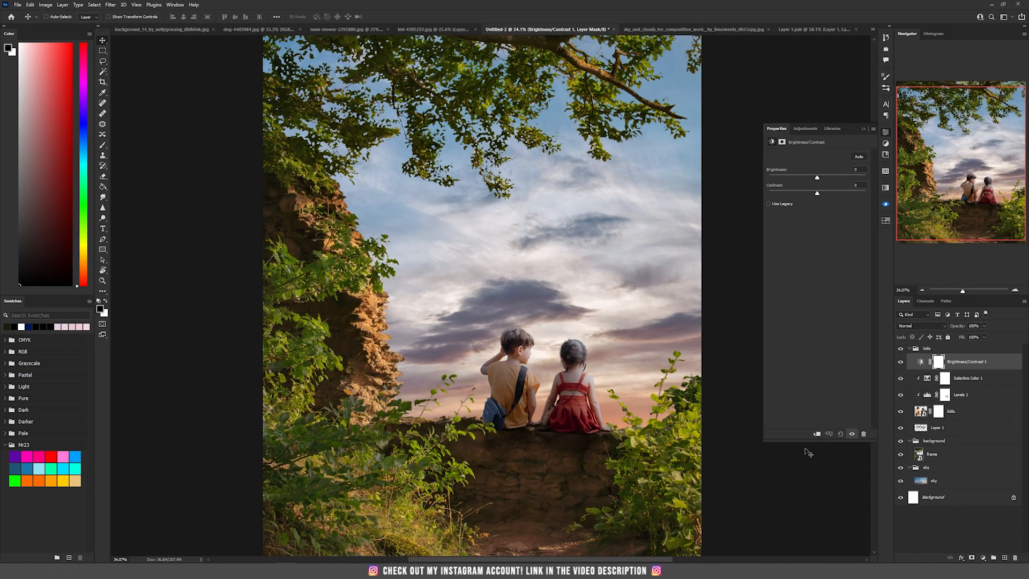
pyautogui.click(816, 435)
# - Trace the boy's orange shirt with the Pen tool and convert the path into a selection
pyautogui.scroll(3, 598, 377)
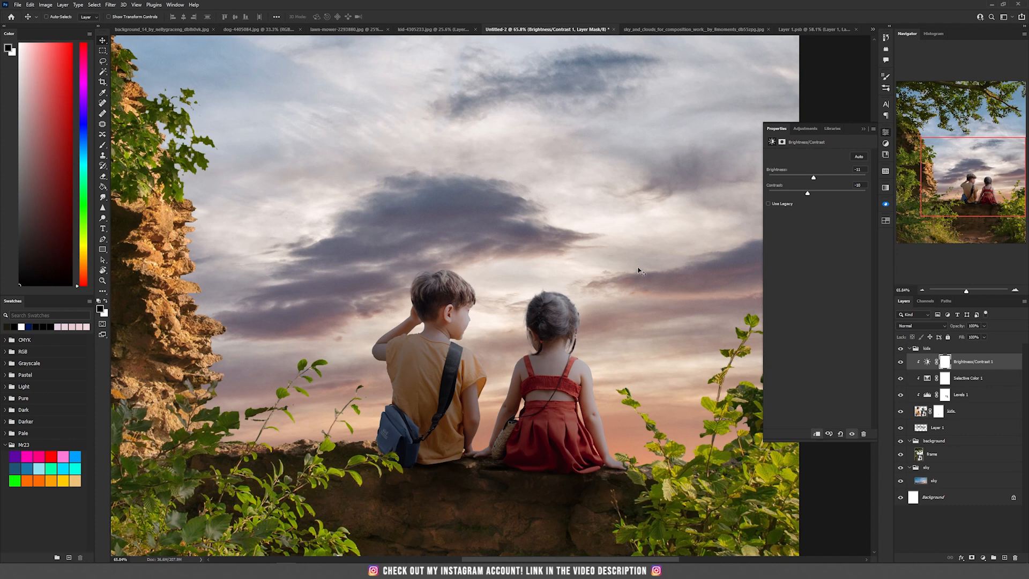
pyautogui.scroll(4, 412, 439)
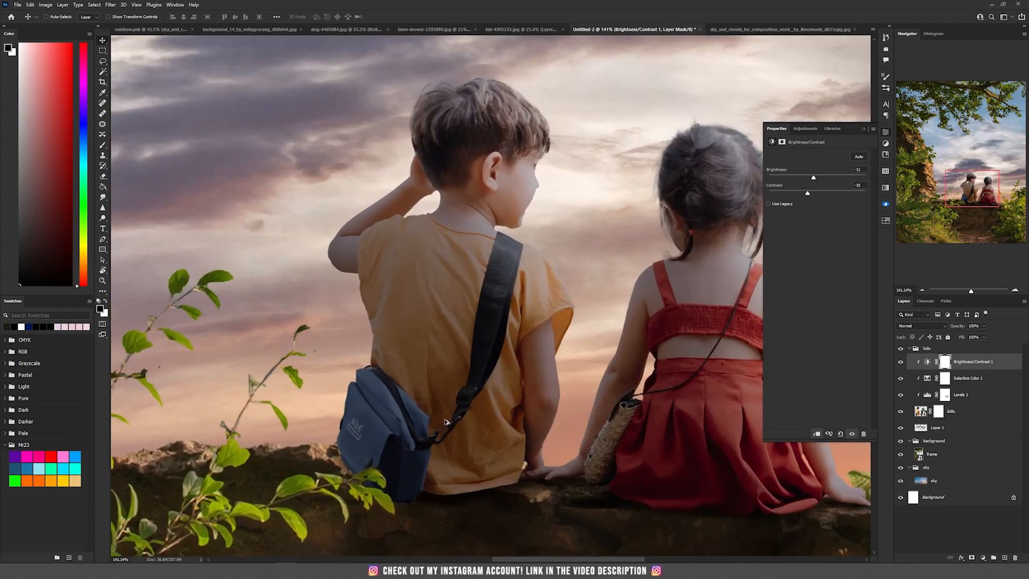
pyautogui.moveTo(509, 341); pyautogui.dragTo(469, 334)
pyautogui.press('p')
pyautogui.scroll(3, 334, 262)
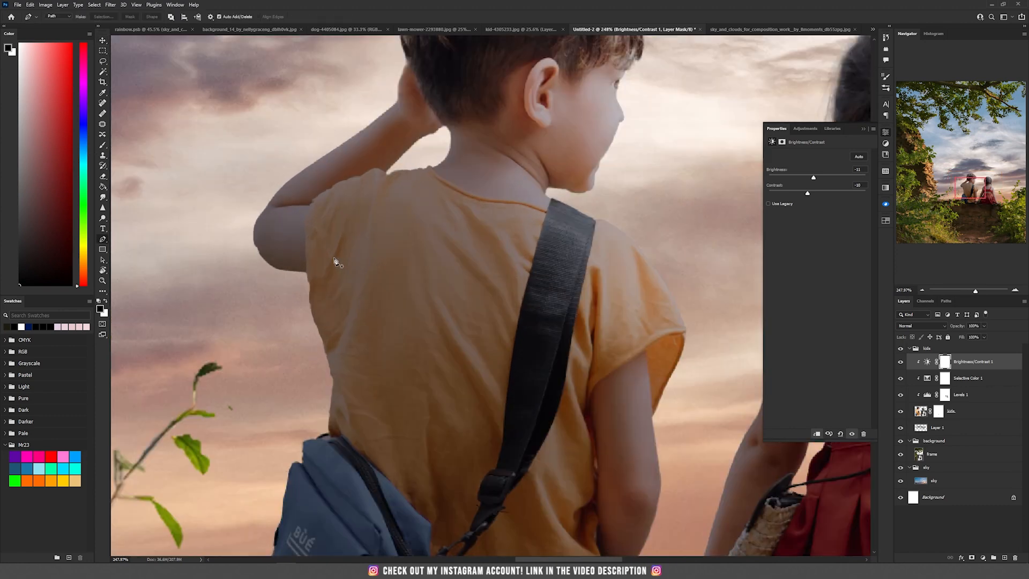
pyautogui.click(331, 188)
pyautogui.click(353, 177)
pyautogui.click(386, 173)
pyautogui.click(432, 167)
pyautogui.click(546, 211)
pyautogui.click(519, 313)
pyautogui.moveTo(514, 369); pyautogui.dragTo(523, 181)
pyautogui.click(513, 217)
pyautogui.click(487, 301)
pyautogui.click(488, 318)
pyautogui.click(479, 335)
pyautogui.click(465, 352)
pyautogui.click(441, 368)
pyautogui.click(408, 304)
pyautogui.moveTo(371, 324); pyautogui.dragTo(399, 443)
pyautogui.click(524, 241)
pyautogui.click(508, 344)
pyautogui.click(450, 279)
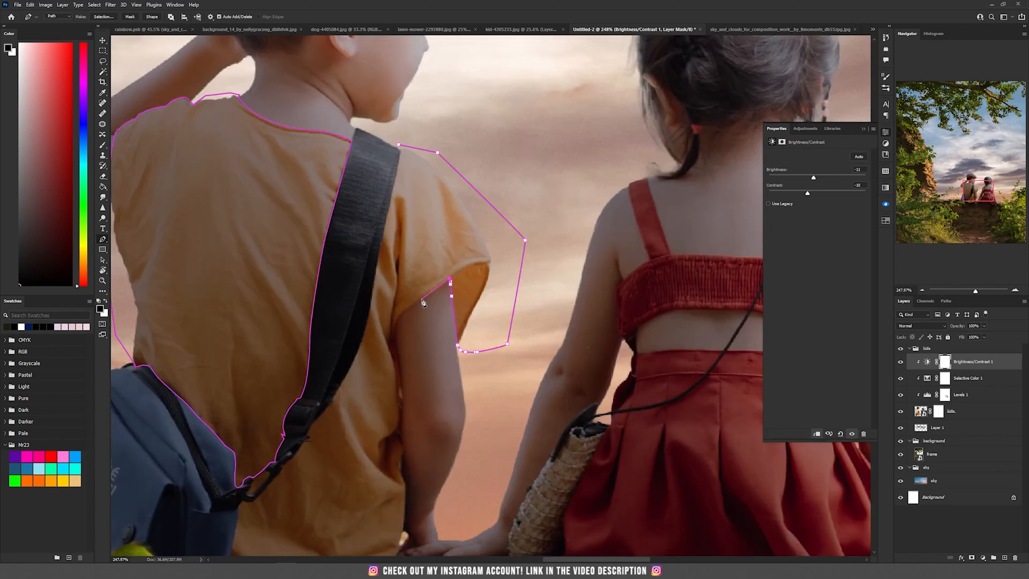
pyautogui.click(401, 314)
pyautogui.moveTo(404, 397); pyautogui.dragTo(415, 174)
pyautogui.click(384, 400)
pyautogui.click(237, 378)
pyautogui.click(286, 256)
pyautogui.scroll(-5, 321, 219)
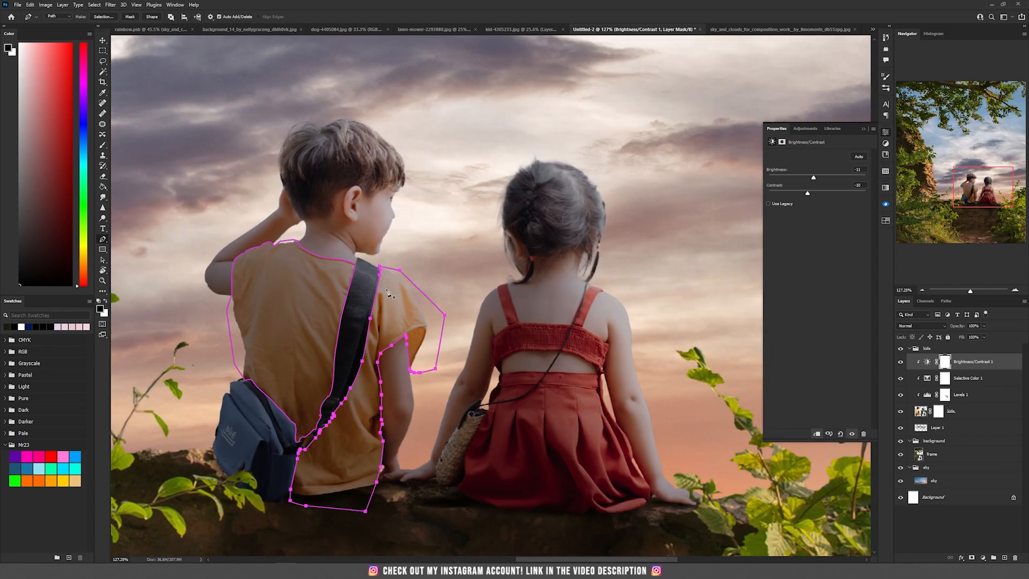
pyautogui.hotkey('ctrl', 'Return')
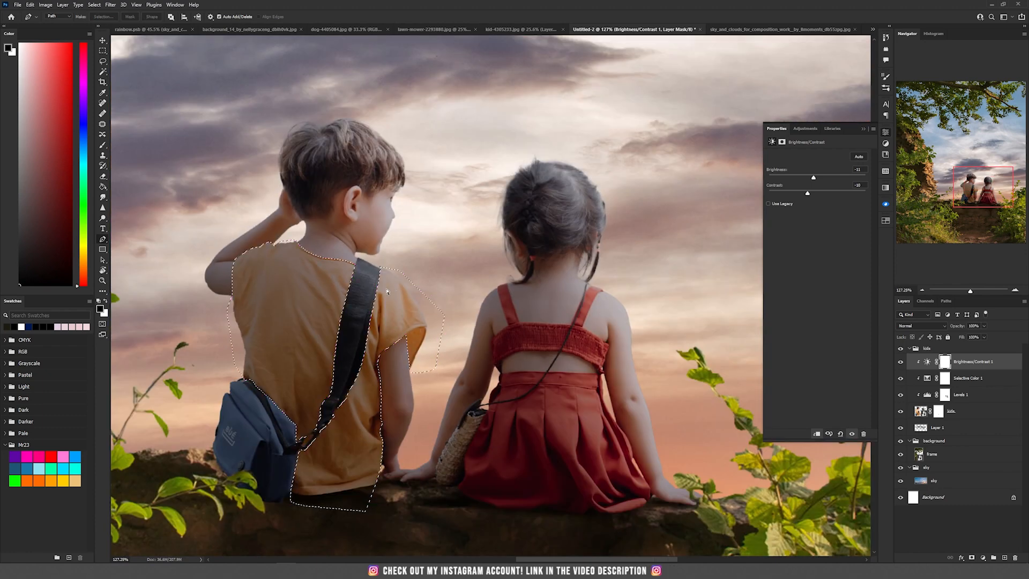
# - Add a clipped Hue/Saturation adjustment from the shirt selection, shift hue to +37 and set its blend mode to Color
pyautogui.click(980, 557)
pyautogui.click(969, 477)
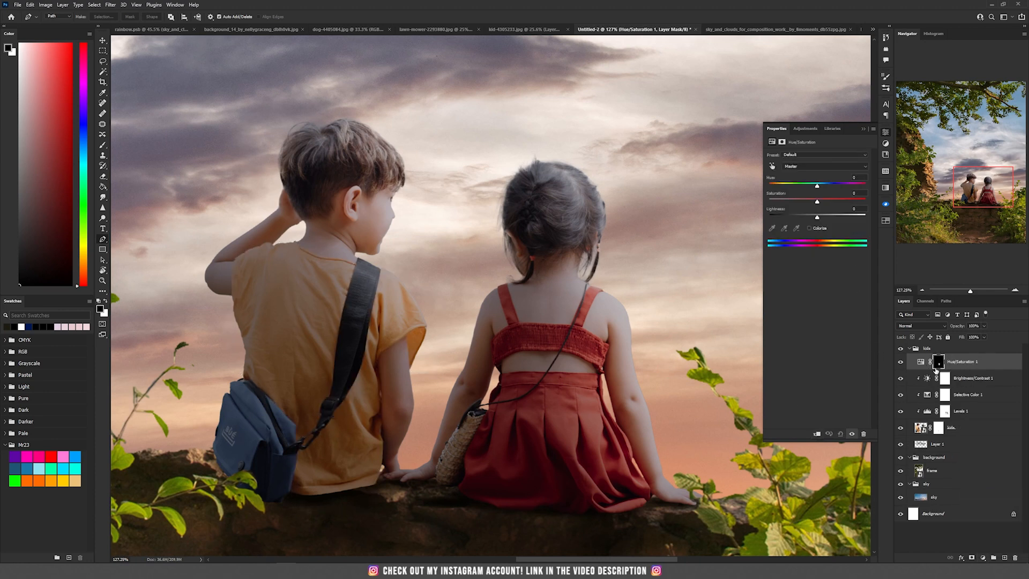
pyautogui.click(817, 434)
pyautogui.moveTo(816, 186); pyautogui.dragTo(841, 187)
pyautogui.click(908, 326)
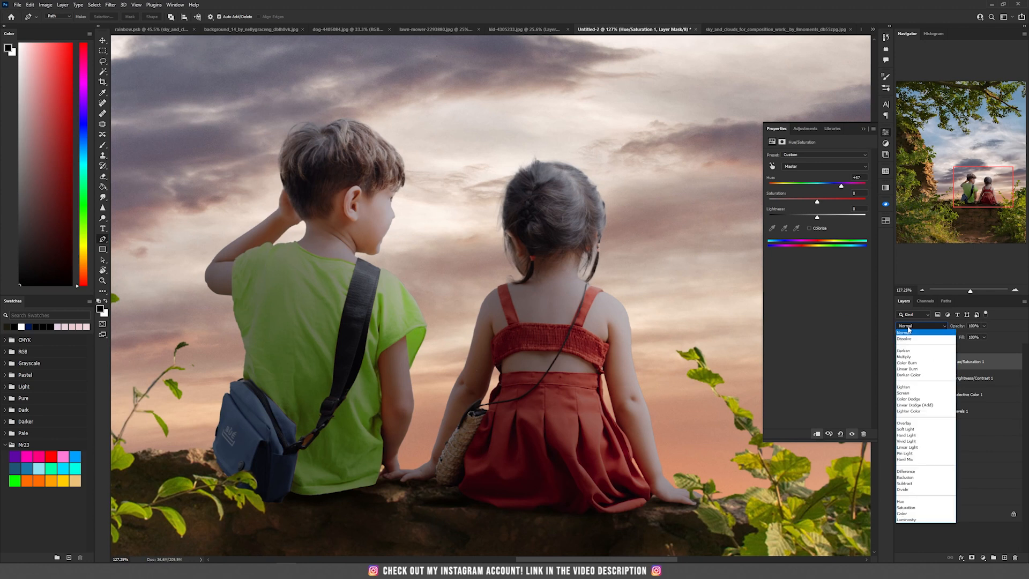
pyautogui.click(903, 514)
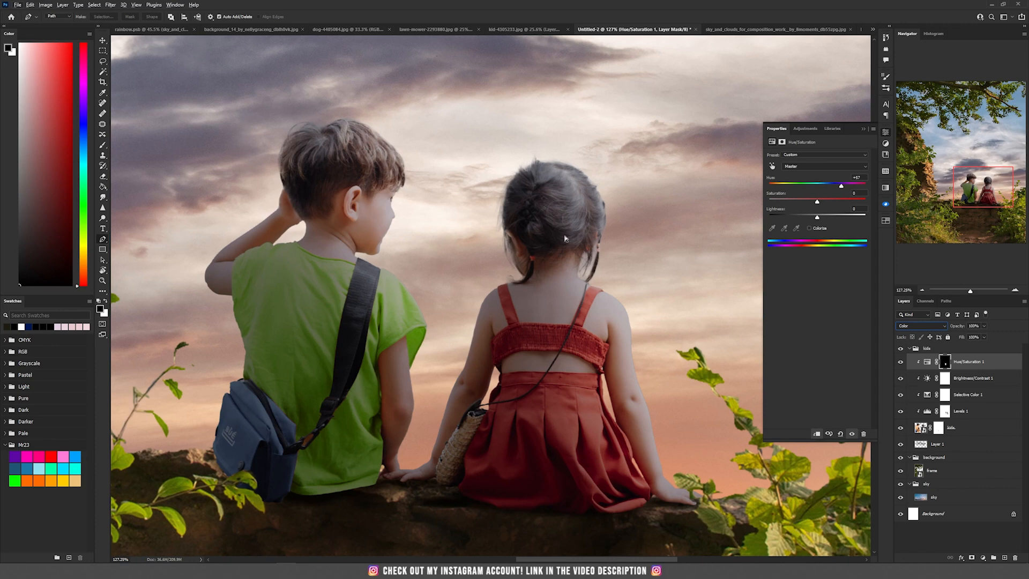
# - Trace the strap buckle with the Pen tool, make it a selection and fill it on the Hue/Saturation mask
pyautogui.scroll(-3, 565, 238)
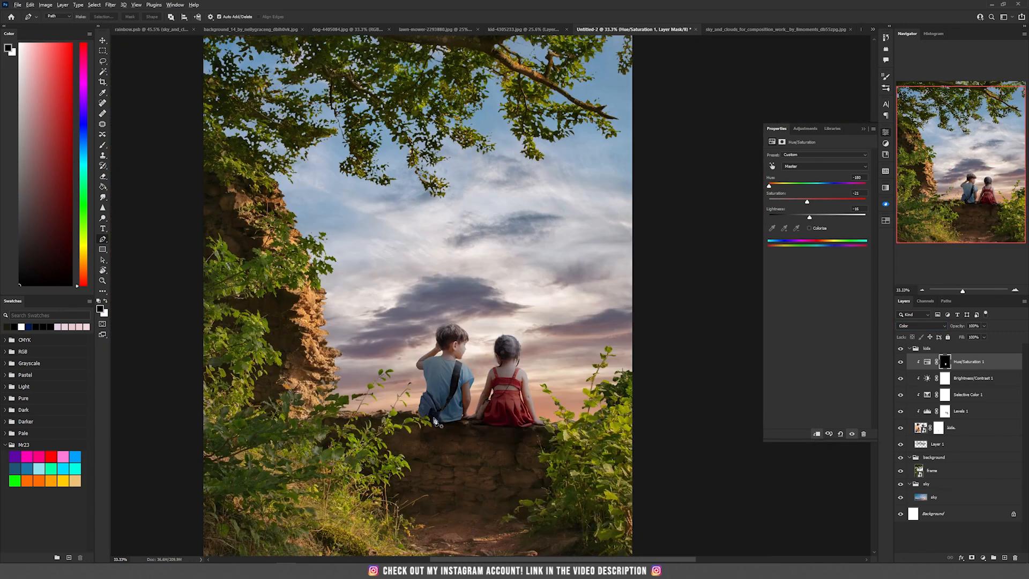
pyautogui.scroll(2, 437, 422)
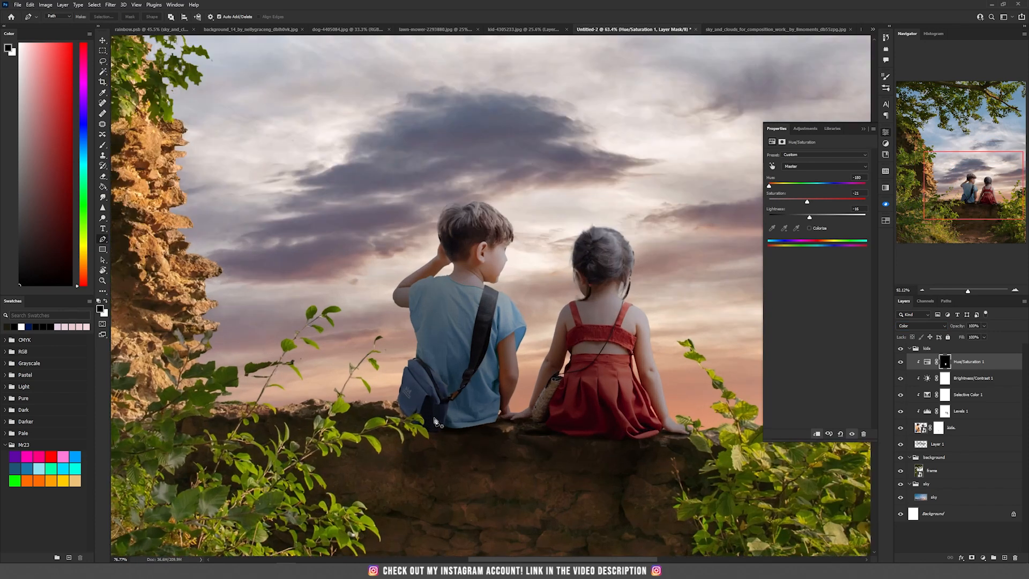
pyautogui.scroll(1, 435, 421)
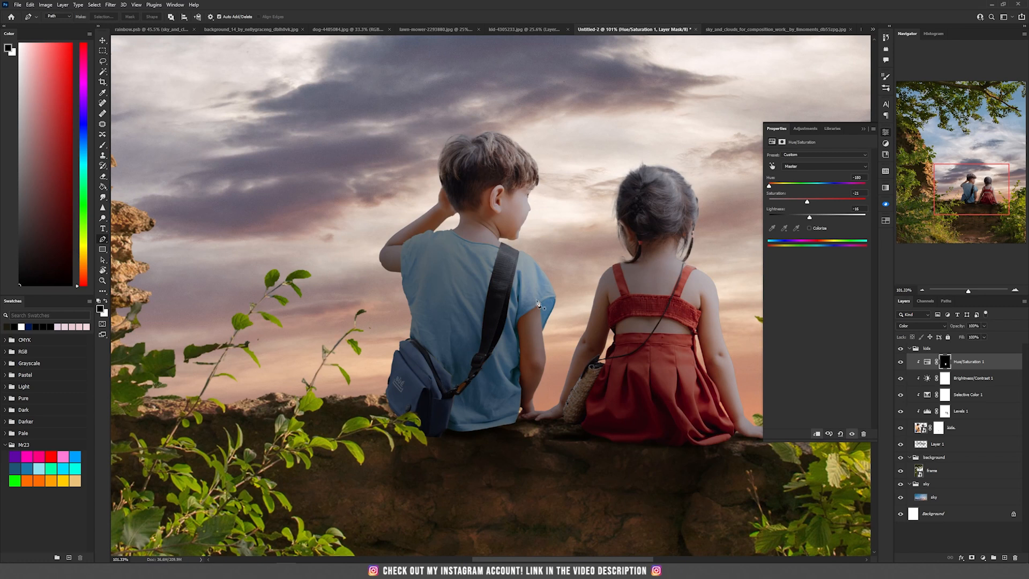
pyautogui.scroll(3, 489, 381)
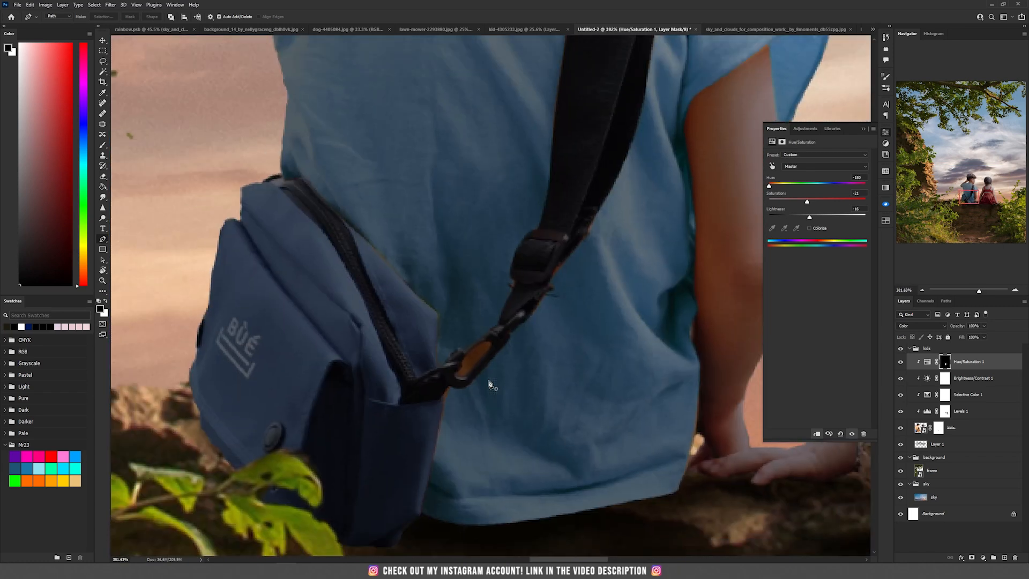
pyautogui.click(488, 340)
pyautogui.moveTo(467, 353); pyautogui.dragTo(468, 359)
pyautogui.click(462, 359)
pyautogui.click(461, 368)
pyautogui.click(457, 372)
pyautogui.click(460, 376)
pyautogui.click(465, 377)
pyautogui.moveTo(476, 365); pyautogui.dragTo(479, 363)
pyautogui.click(485, 355)
pyautogui.click(490, 346)
pyautogui.click(488, 339)
pyautogui.hotkey('ctrl', 'Return')
pyautogui.hotkey('ctrl', 'BackSpace')
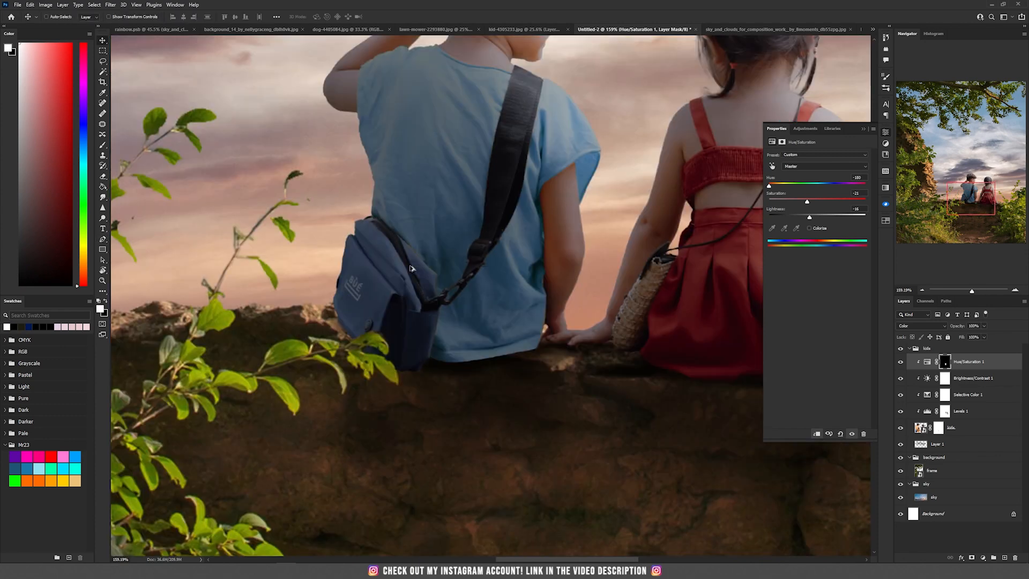
# - Outline the boy's bag with the Pen tool and convert the path into a selection
pyautogui.scroll(4, 403, 274)
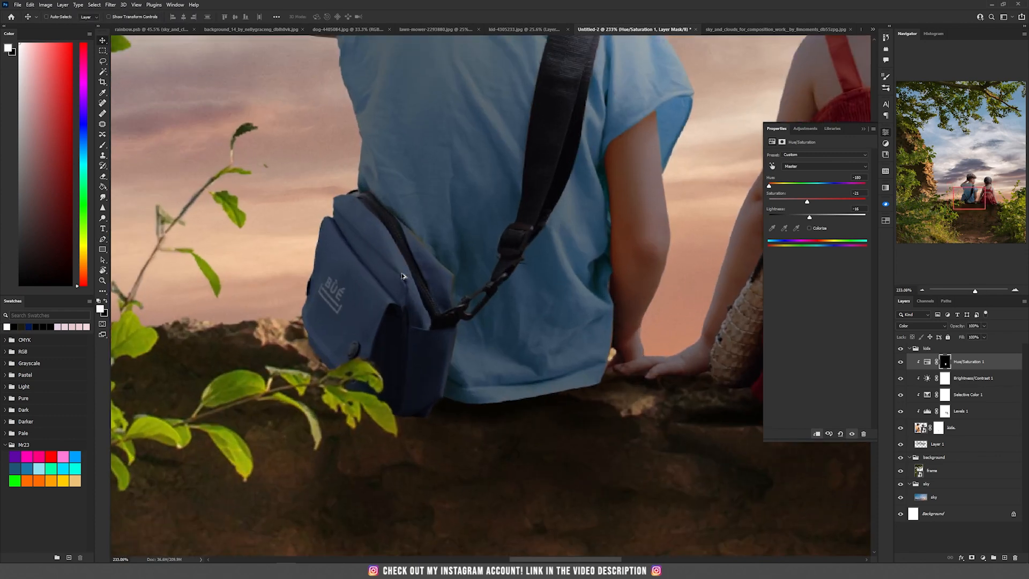
pyautogui.scroll(2, 403, 276)
pyautogui.moveTo(386, 268); pyautogui.dragTo(428, 261)
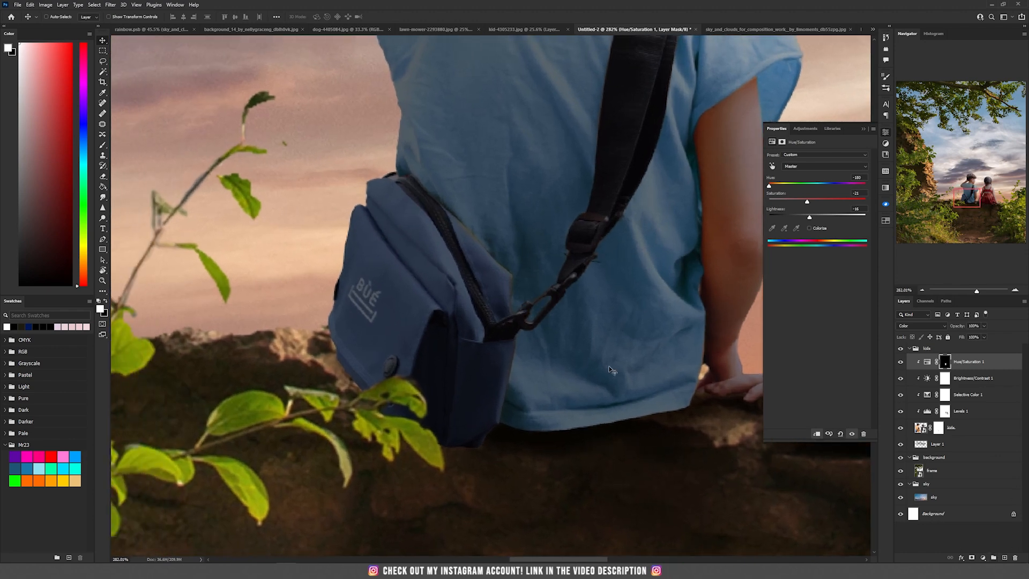
pyautogui.press('p')
pyautogui.click(387, 163)
pyautogui.hotkey('ctrl', 'z')
pyautogui.click(394, 183)
pyautogui.click(431, 218)
pyautogui.moveTo(470, 297); pyautogui.dragTo(484, 332)
pyautogui.click(484, 343)
pyautogui.click(514, 338)
pyautogui.moveTo(506, 394); pyautogui.dragTo(501, 432)
pyautogui.click(482, 494)
pyautogui.click(360, 495)
pyautogui.hotkey('ctrl', 'Return')
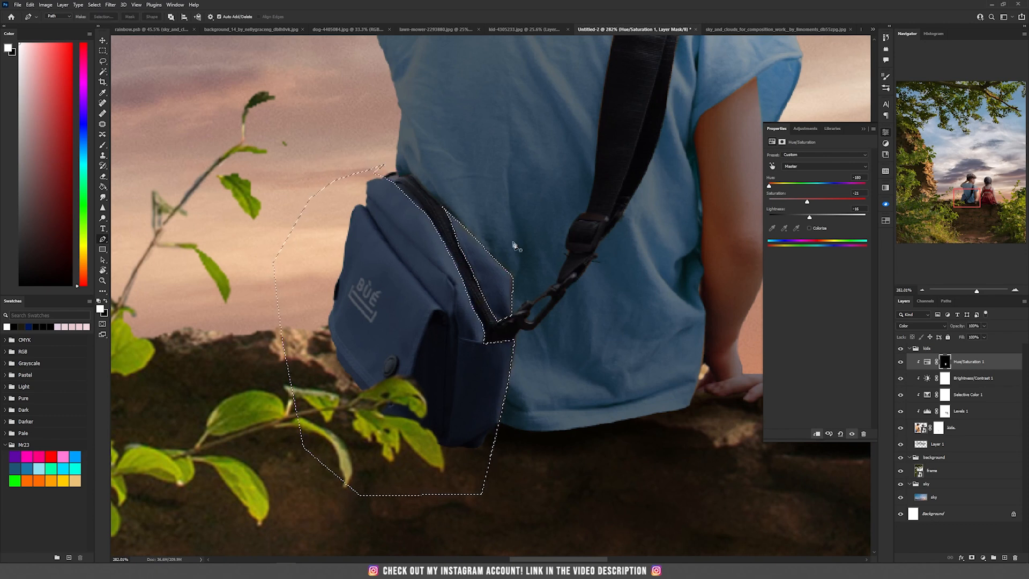
# - Add a second clipped Hue/Saturation adjustment for the bag in Color blend mode with hue set to +176
pyautogui.click(982, 558)
pyautogui.click(1009, 481)
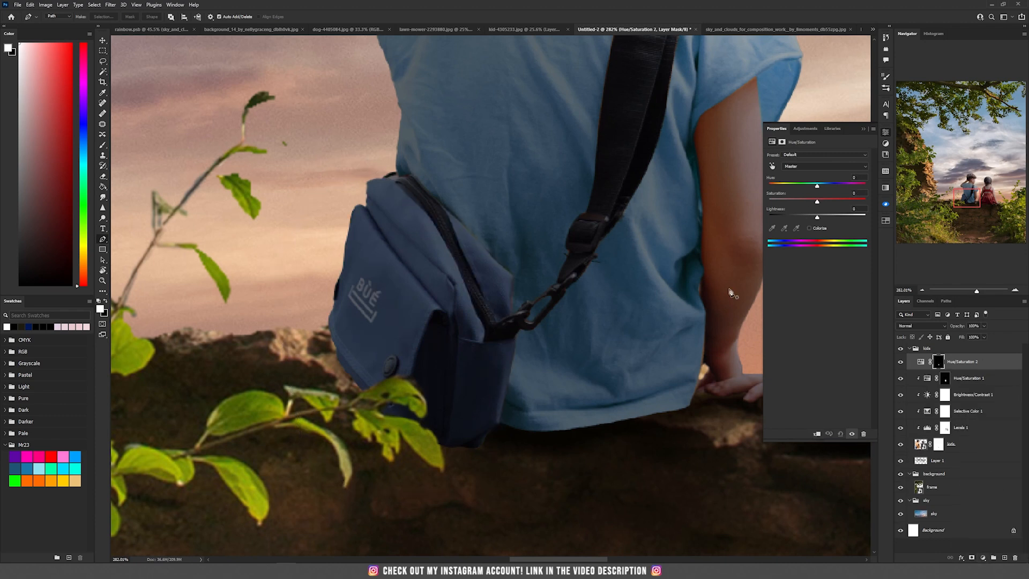
pyautogui.click(817, 433)
pyautogui.click(911, 325)
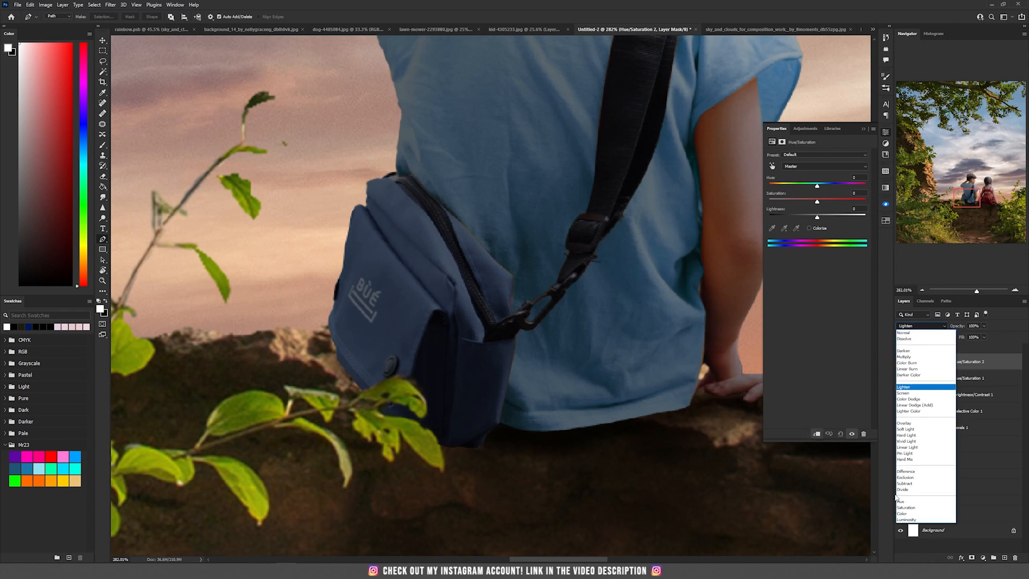
pyautogui.click(922, 511)
pyautogui.moveTo(821, 185); pyautogui.dragTo(864, 188)
pyautogui.hotkey('ctrl', '0')
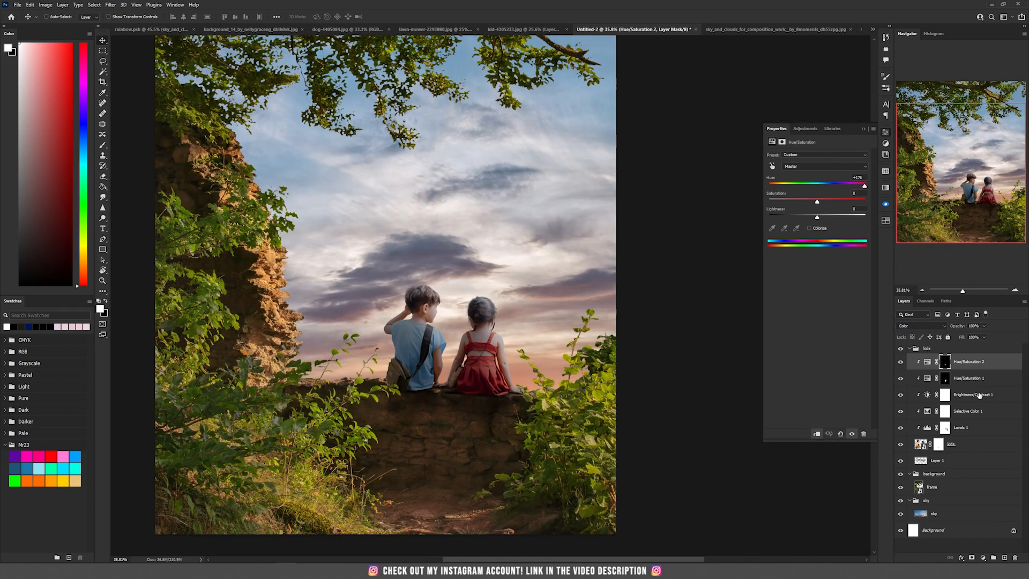
# - Add an Exposure adjustment clipped to the kids and lower exposure to -0.44
pyautogui.click(984, 560)
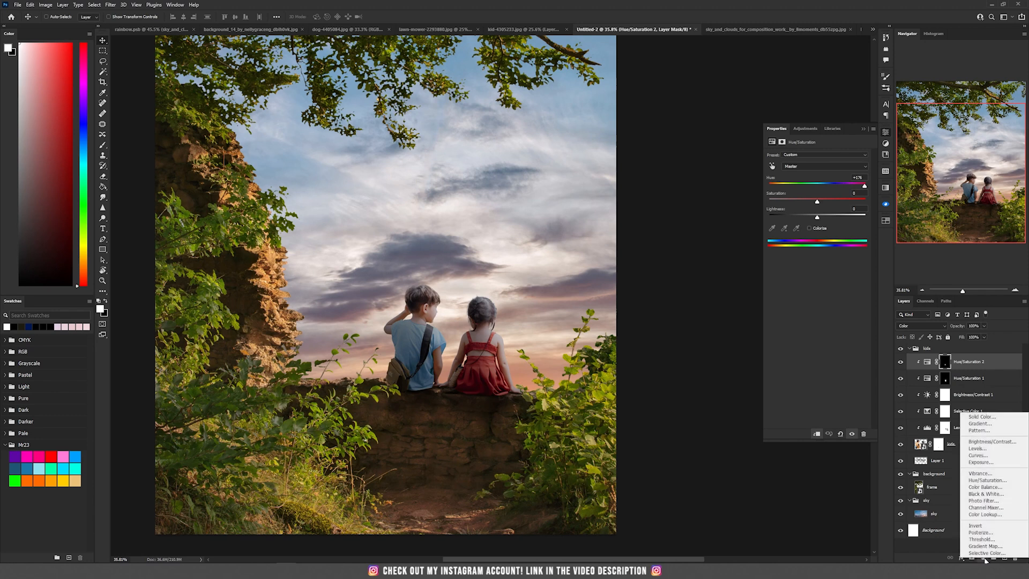
pyautogui.click(978, 462)
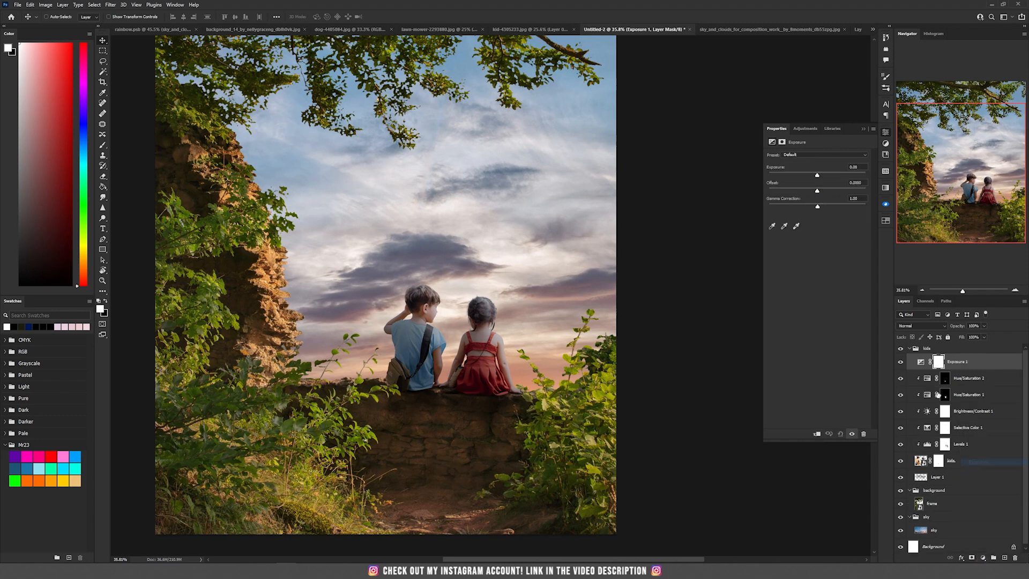
pyautogui.click(816, 434)
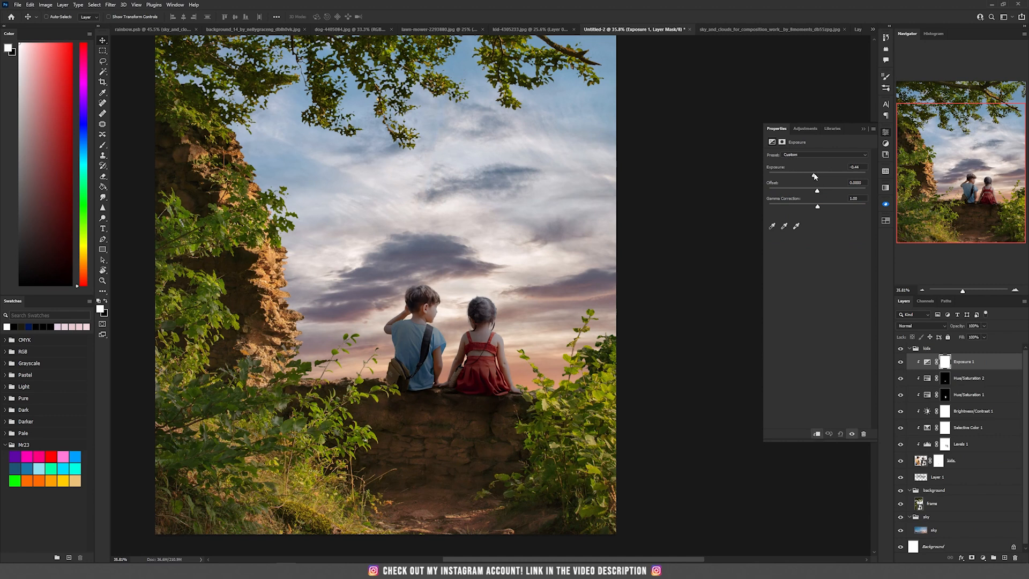
# - Invert the Exposure mask to black and paint white over the boy's back with a soft brush
pyautogui.click(944, 362)
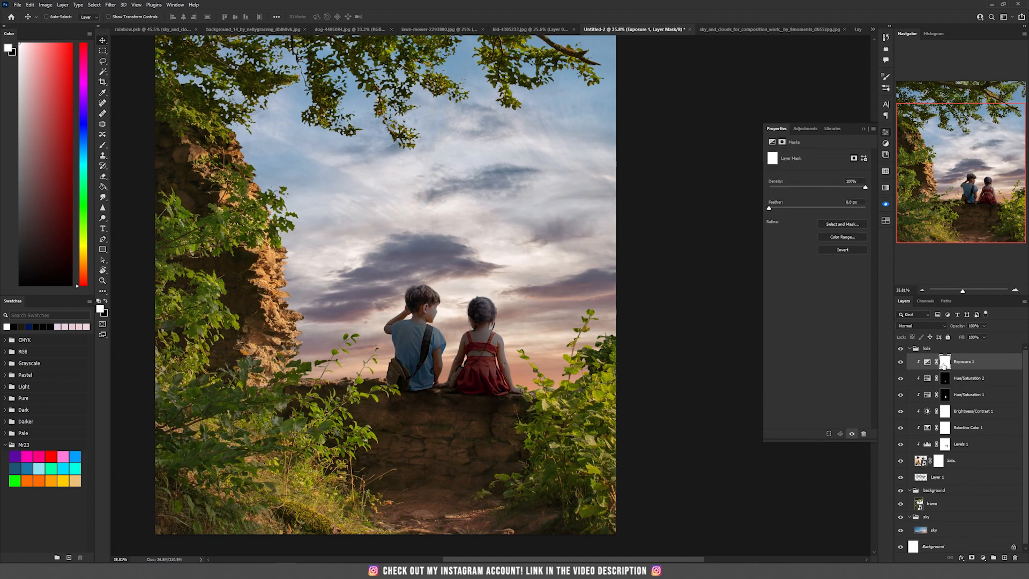
pyautogui.hotkey('ctrl', 'i')
pyautogui.scroll(4, 489, 310)
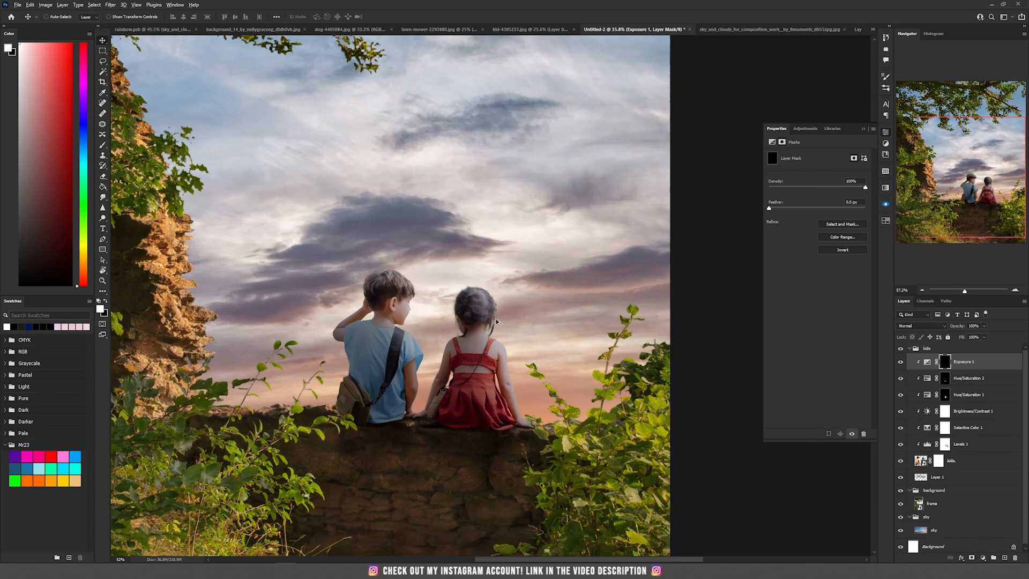
pyautogui.press('b')
pyautogui.rightClick(470, 145)
pyautogui.press('Return')
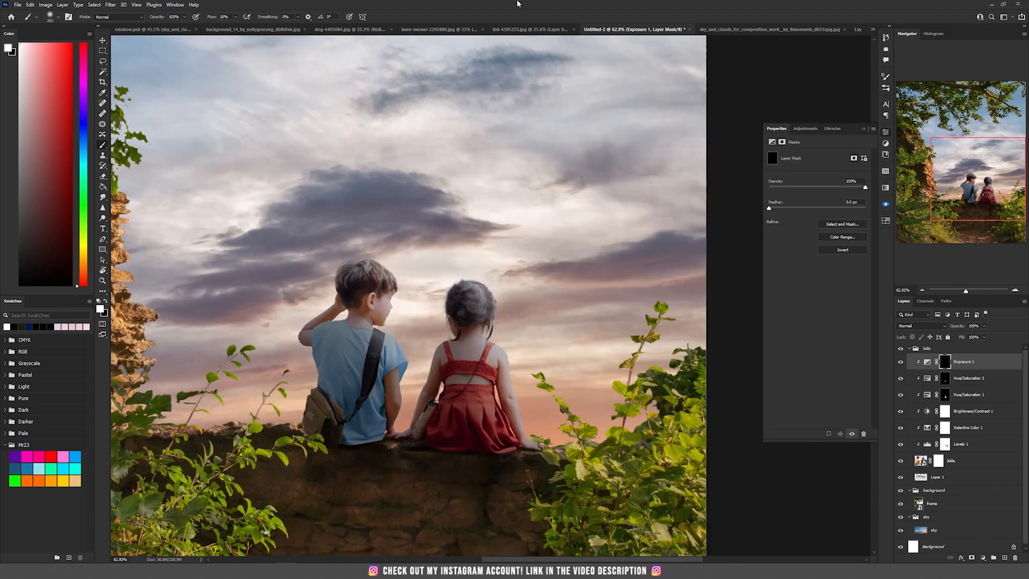
pyautogui.moveTo(349, 286)
pyautogui.mouseDown()
pyautogui.moveTo(343, 300)
pyautogui.moveTo(346, 280)
pyautogui.mouseUp()
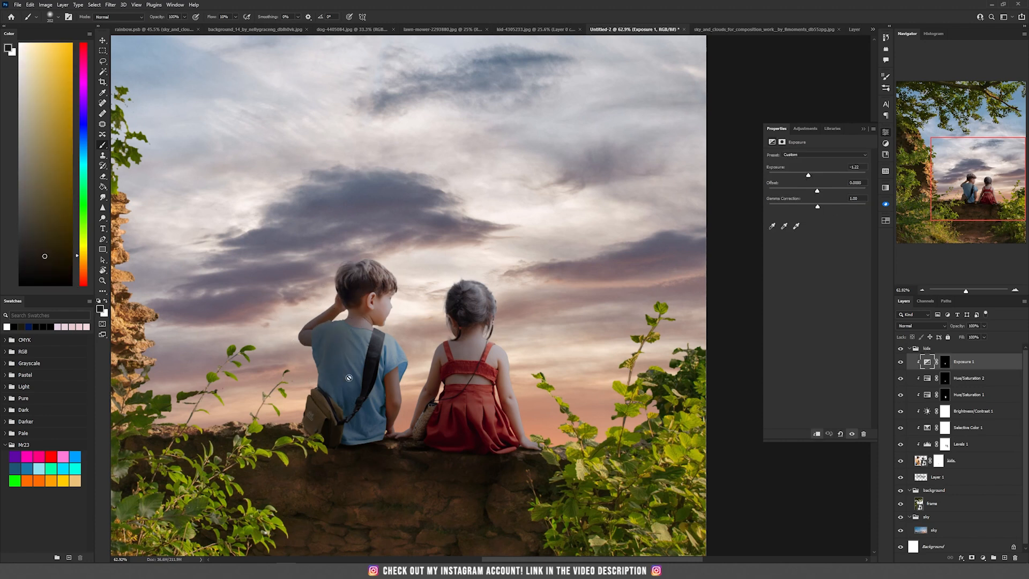
# - Create a new Soft Light layer filled with Soft-Light-neutral 50% gray above the kids adjustments
pyautogui.hotkey('ctrl', '0')
pyautogui.scroll(3, 442, 462)
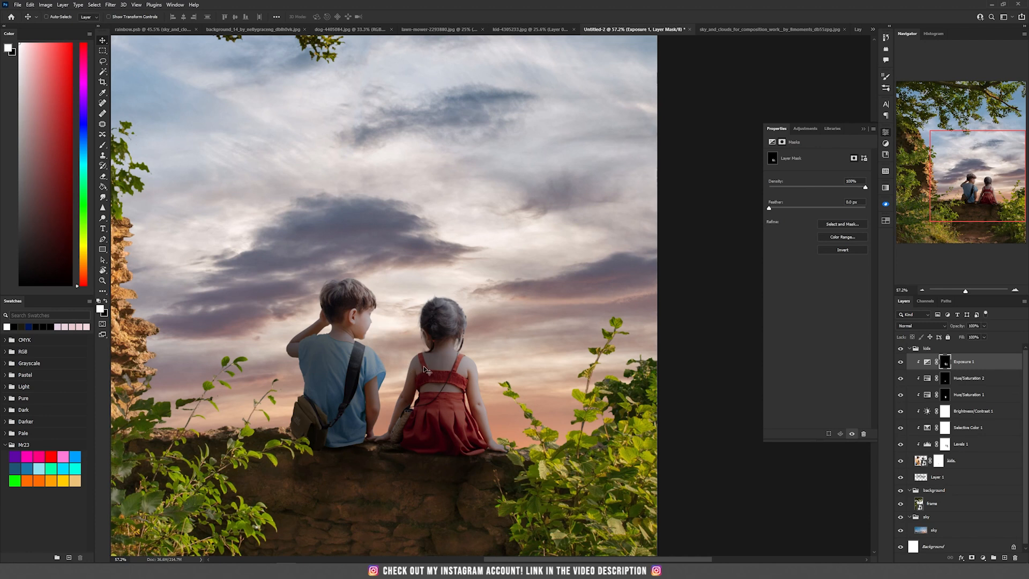
pyautogui.click(63, 5)
pyautogui.moveTo(75, 15)
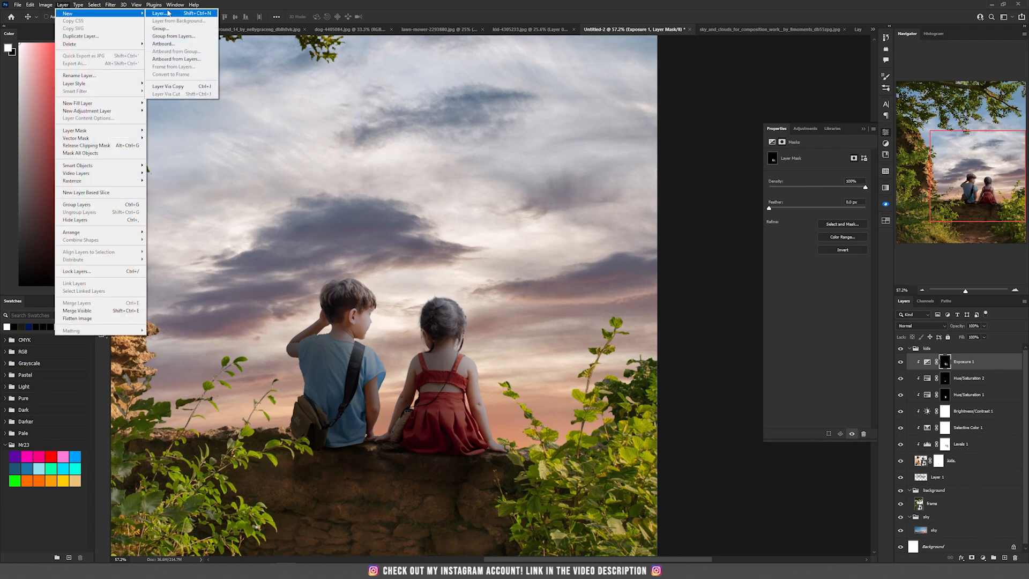
pyautogui.click(160, 15)
pyautogui.click(455, 207)
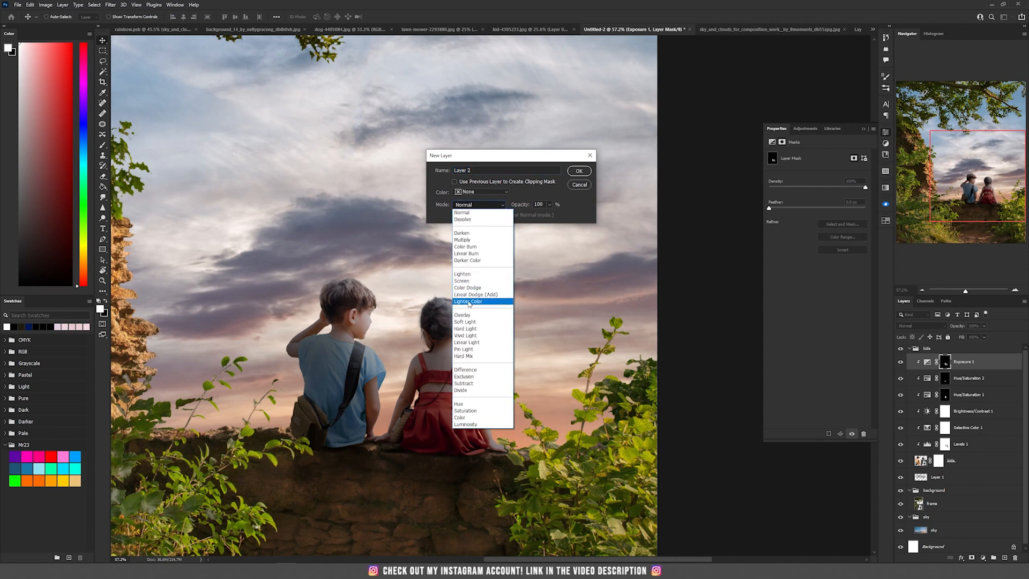
pyautogui.click(484, 319)
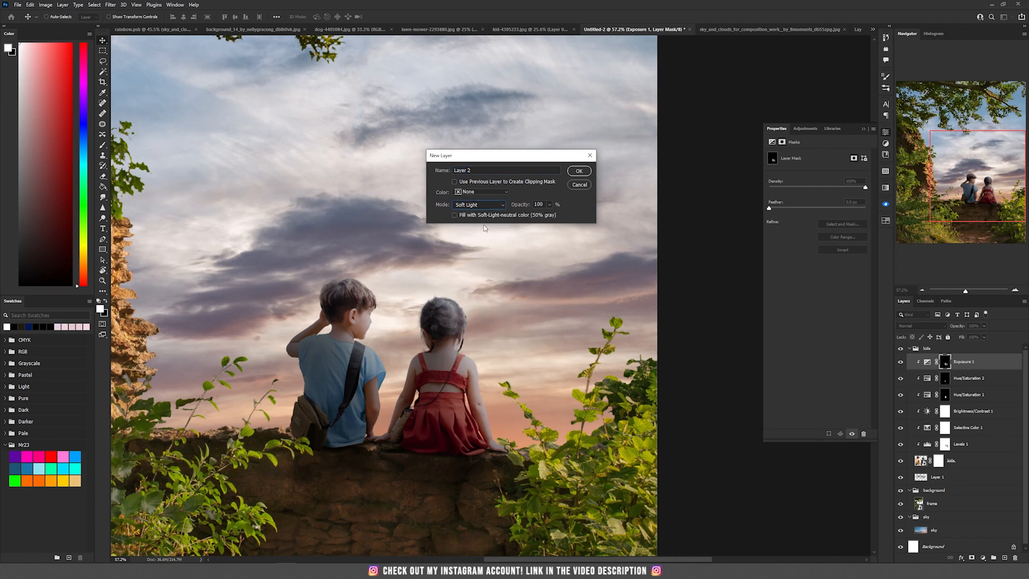
pyautogui.click(579, 171)
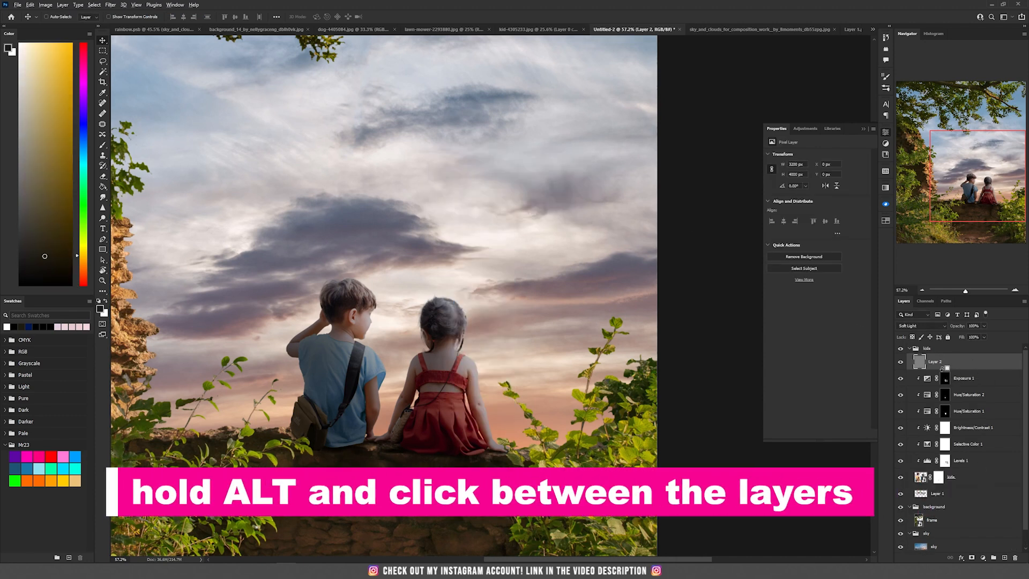
# - Clip the gray Soft Light layer to the kids and paint on it with a soft 67% brush to dodge and burn them
pyautogui.keyDown('alt'); pyautogui.click(941, 365); pyautogui.keyUp('alt')
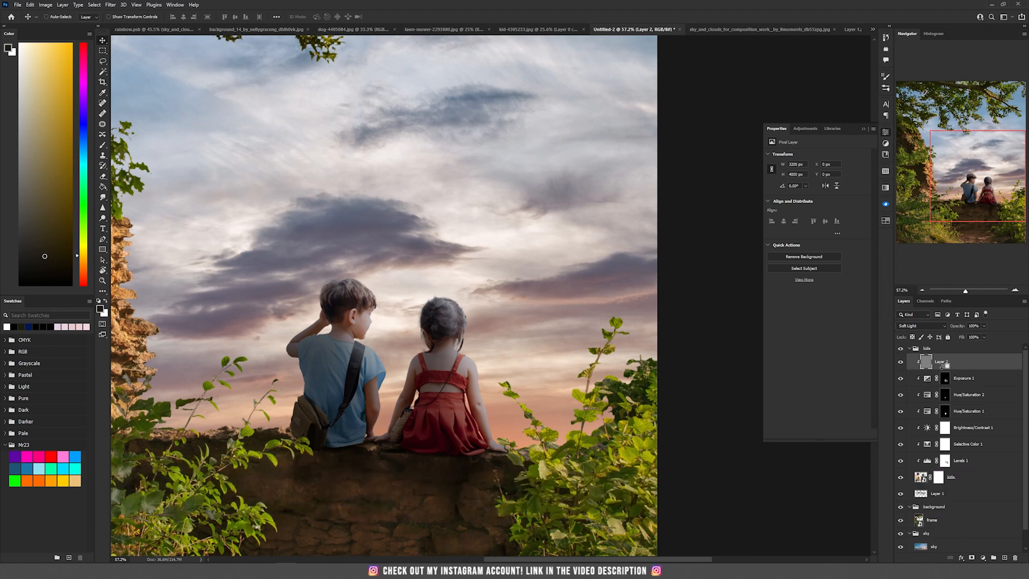
pyautogui.press('b')
pyautogui.scroll(3, 343, 407)
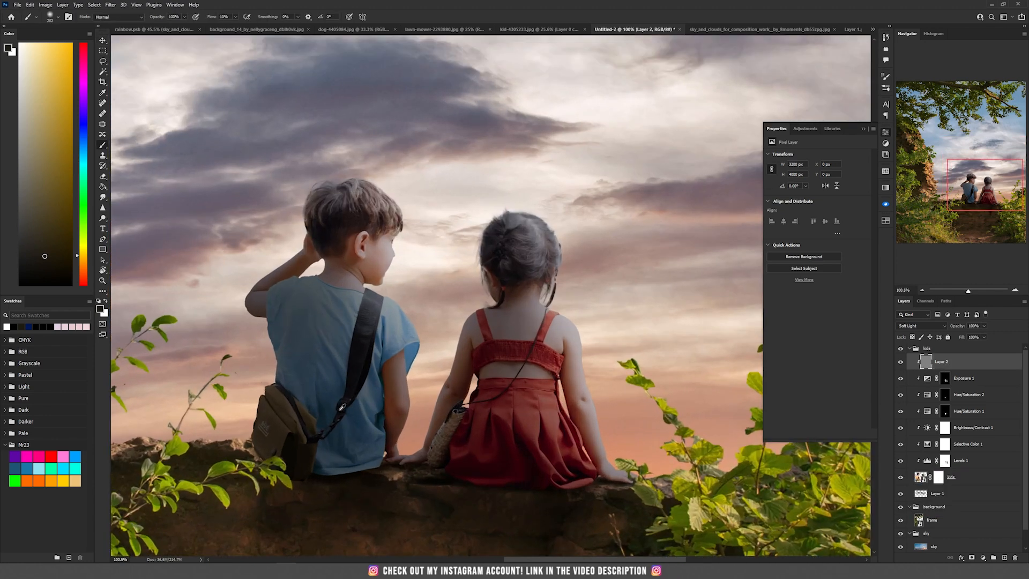
pyautogui.press('d')
pyautogui.press('[')
pyautogui.press('[')
pyautogui.press('[')
pyautogui.press('[')
pyautogui.press('[')
pyautogui.press('[')
pyautogui.press('[')
pyautogui.press('[')
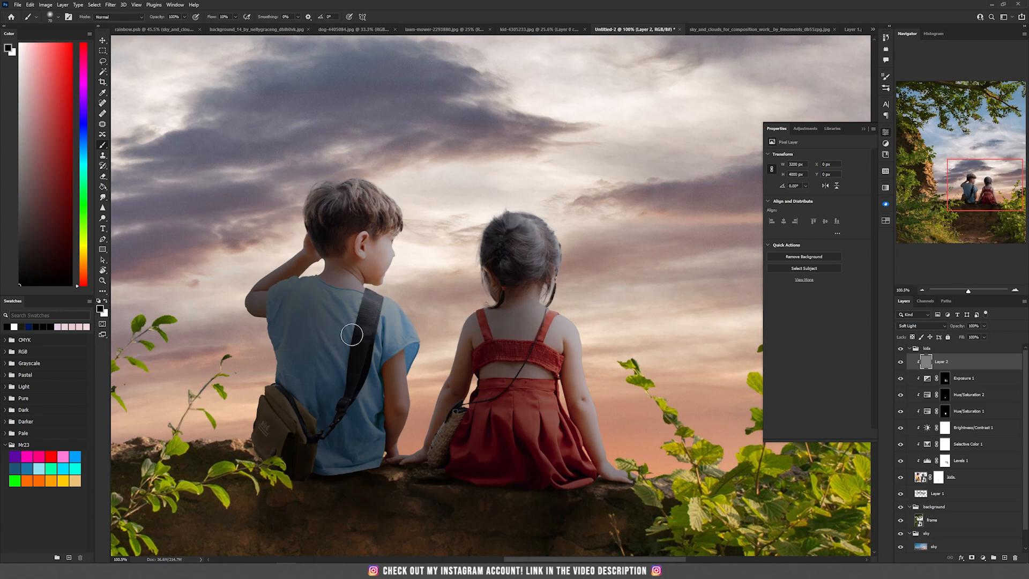
pyautogui.scroll(3, 351, 337)
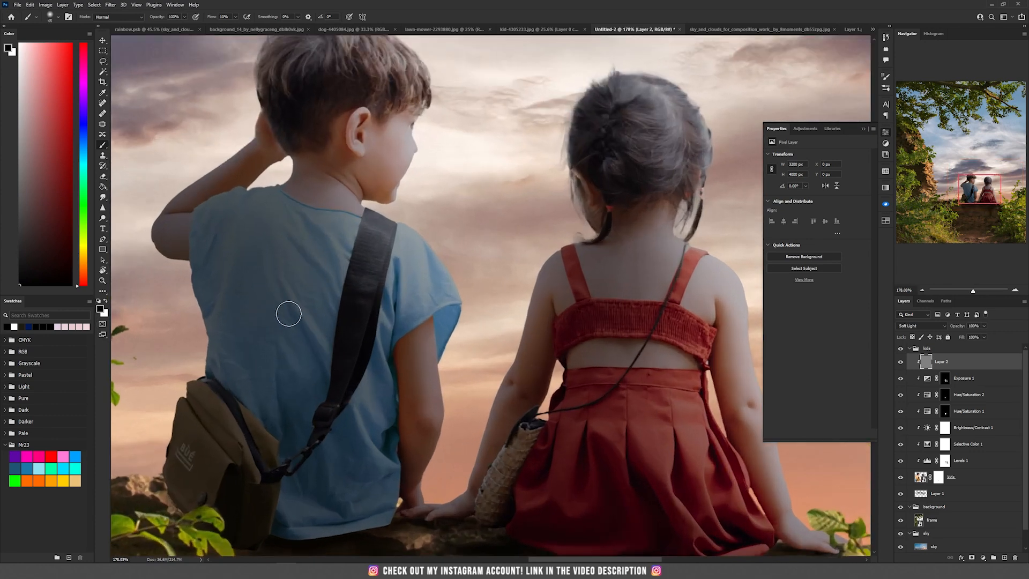
pyautogui.scroll(-3, 332, 375)
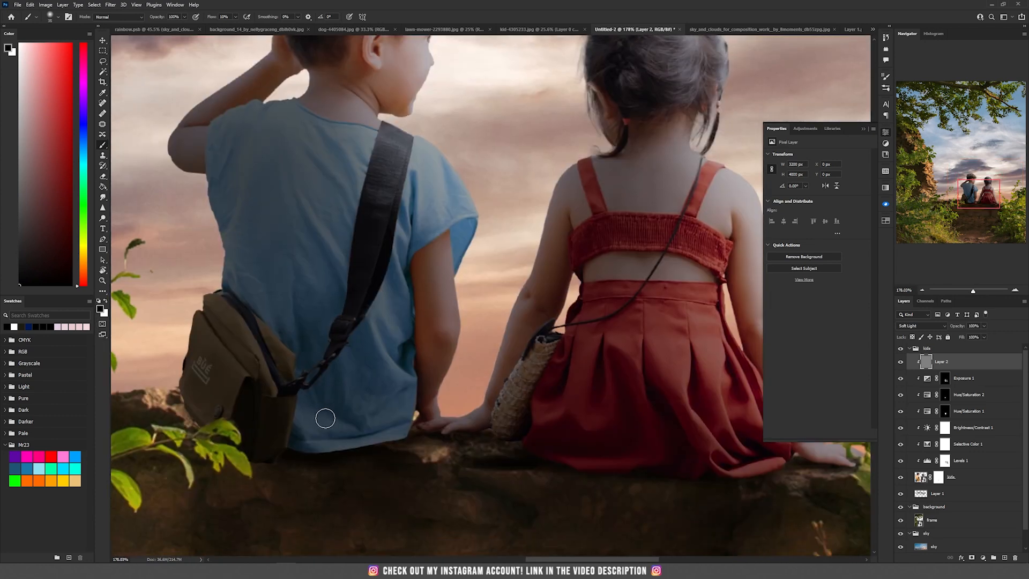
pyautogui.press('6')
pyautogui.press('7')
pyautogui.moveTo(443, 267); pyautogui.dragTo(449, 233)
pyautogui.moveTo(354, 158); pyautogui.dragTo(348, 214)
pyautogui.press(']')
pyautogui.press(']')
pyautogui.press(']')
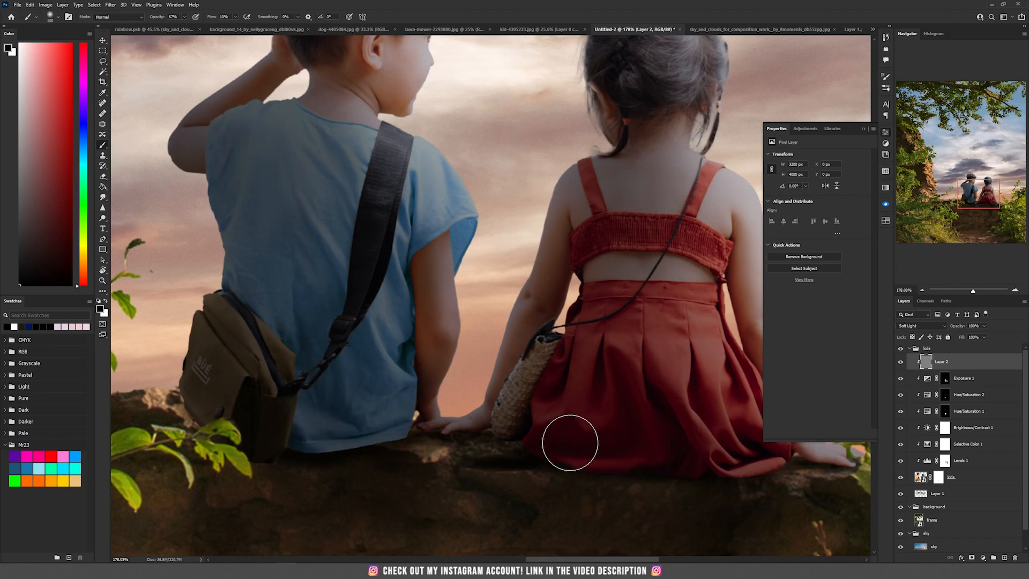
pyautogui.moveTo(713, 445); pyautogui.dragTo(351, 383)
pyautogui.moveTo(302, 128); pyautogui.dragTo(469, 357)
pyautogui.scroll(-3, 469, 357)
pyautogui.press(']')
pyautogui.press(']')
pyautogui.scroll(-3, 385, 283)
pyautogui.scroll(5, 384, 282)
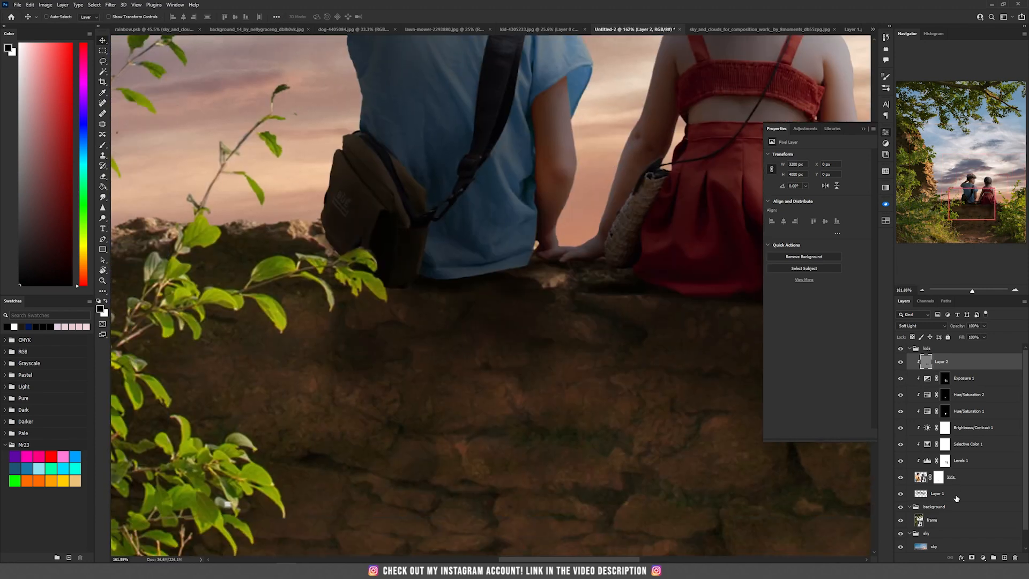
# - Sample a dark wall colour and paint extra shadow on the wall beneath the kids on the Multiply shadow layer
pyautogui.click(954, 496)
pyautogui.press('b')
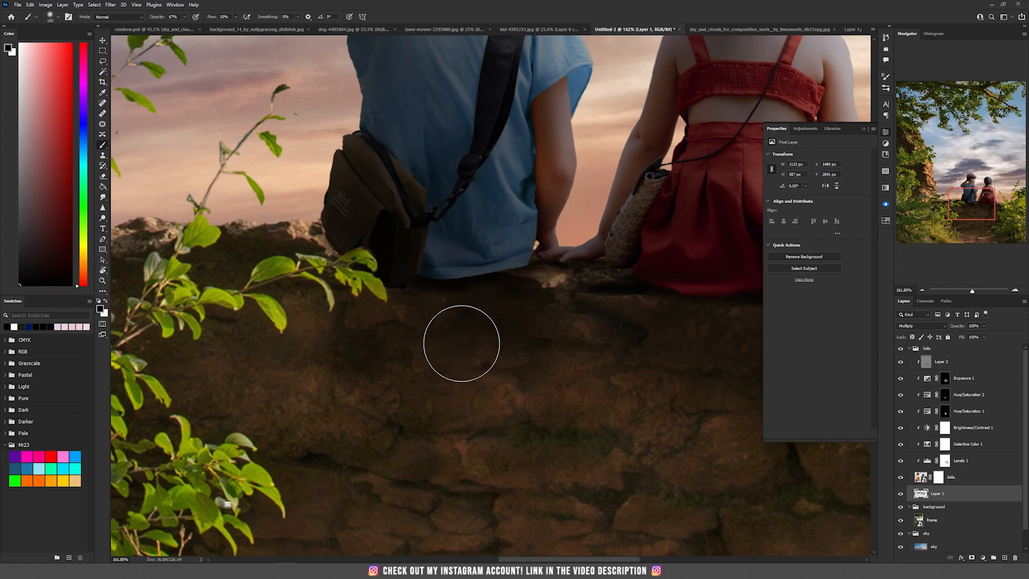
pyautogui.keyDown('alt'); pyautogui.click(501, 321); pyautogui.keyUp('alt')
pyautogui.moveTo(501, 320); pyautogui.dragTo(501, 319)
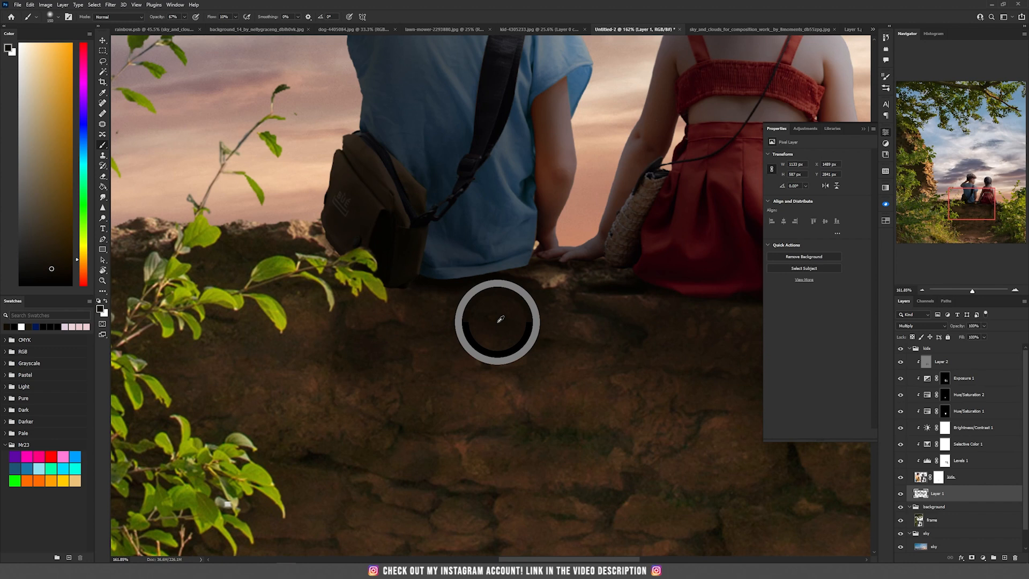
pyautogui.moveTo(451, 329)
pyautogui.mouseDown()
pyautogui.moveTo(397, 312)
pyautogui.moveTo(450, 310)
pyautogui.moveTo(429, 339)
pyautogui.moveTo(326, 231)
pyautogui.mouseUp()
pyautogui.press(']')
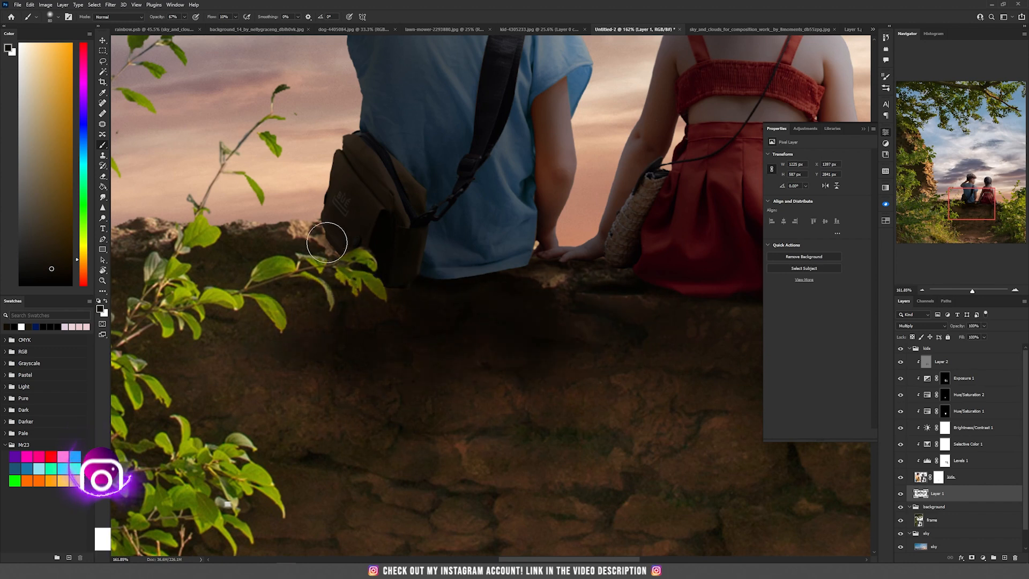
pyautogui.scroll(-7, 188, 233)
pyautogui.moveTo(381, 266); pyautogui.dragTo(352, 278)
# - Switch to the dog photo and select the dog with the Object Selection tool
pyautogui.hotkey('ctrl', '0')
pyautogui.press('v')
pyautogui.click(353, 29)
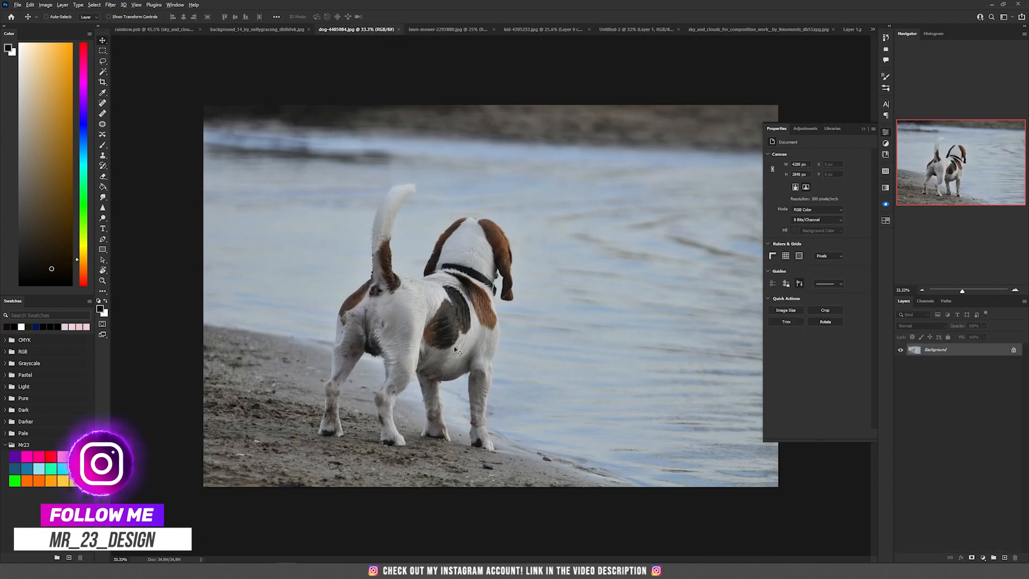
pyautogui.scroll(2, 454, 346)
pyautogui.press('w')
pyautogui.rightClick(102, 72)
pyautogui.click(139, 71)
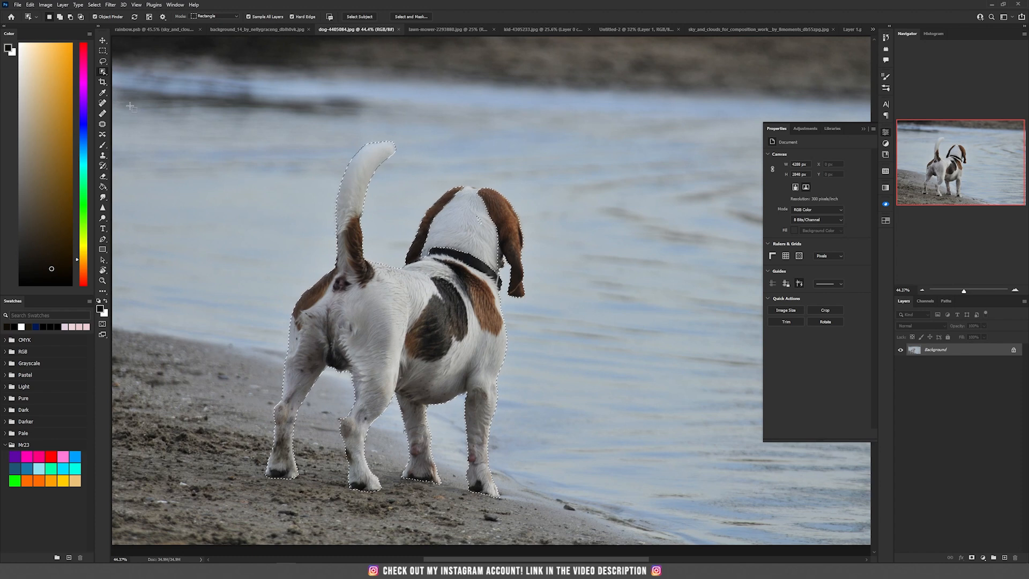
# - Refine the dog selection with the Lasso tool along its body and legs
pyautogui.click(103, 61)
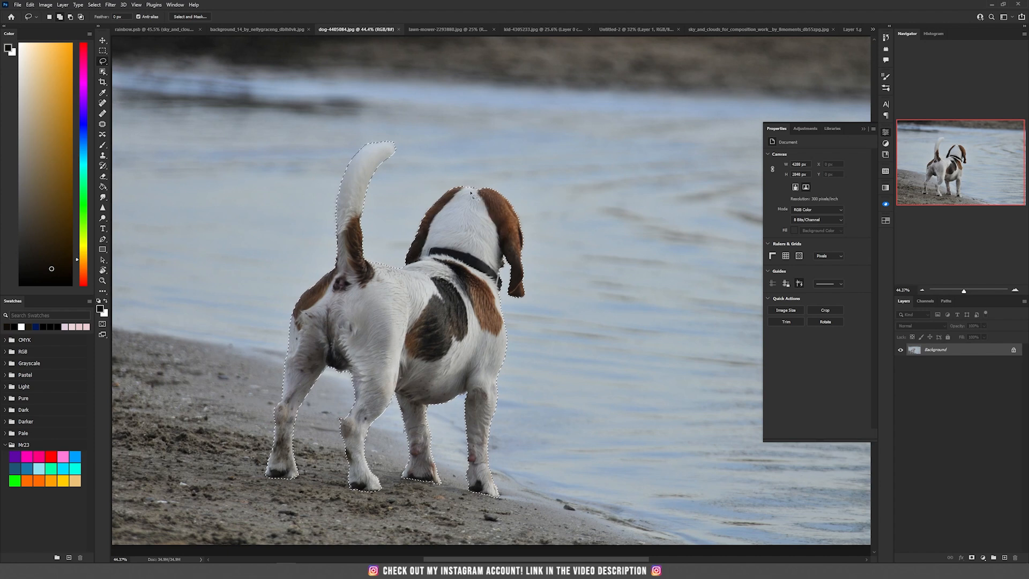
pyautogui.scroll(5, 292, 419)
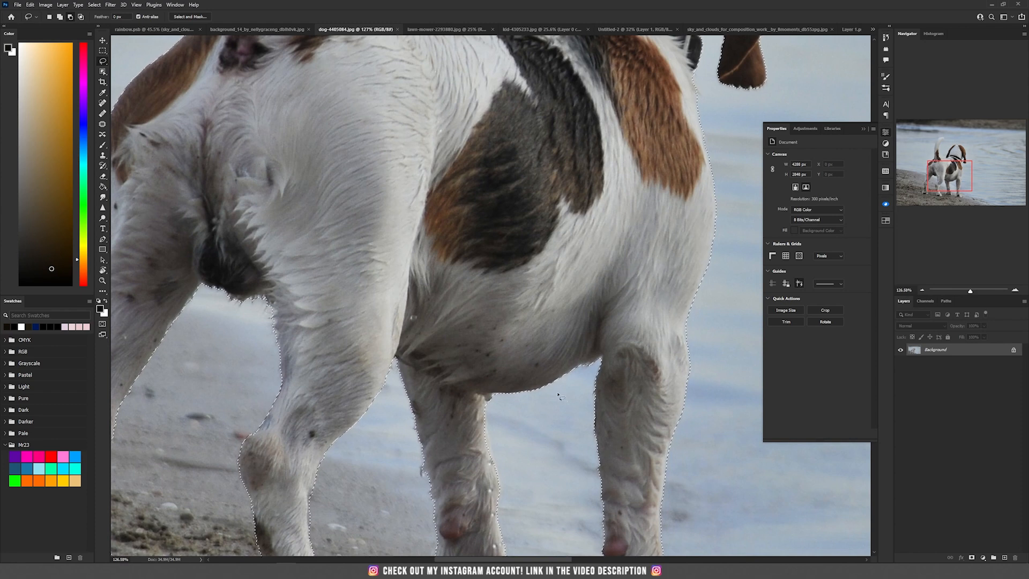
pyautogui.moveTo(416, 127); pyautogui.dragTo(373, 243)
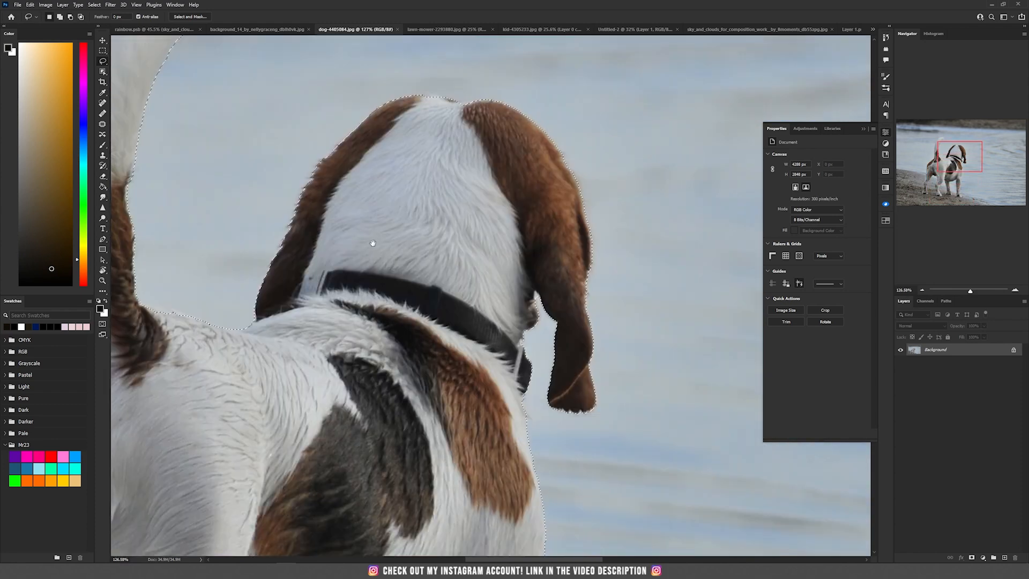
pyautogui.moveTo(213, 284); pyautogui.dragTo(660, 288)
pyautogui.moveTo(509, 260)
pyautogui.mouseDown()
pyautogui.moveTo(504, 308)
pyautogui.moveTo(480, 236)
pyautogui.mouseUp()
pyautogui.moveTo(465, 429); pyautogui.dragTo(538, 195)
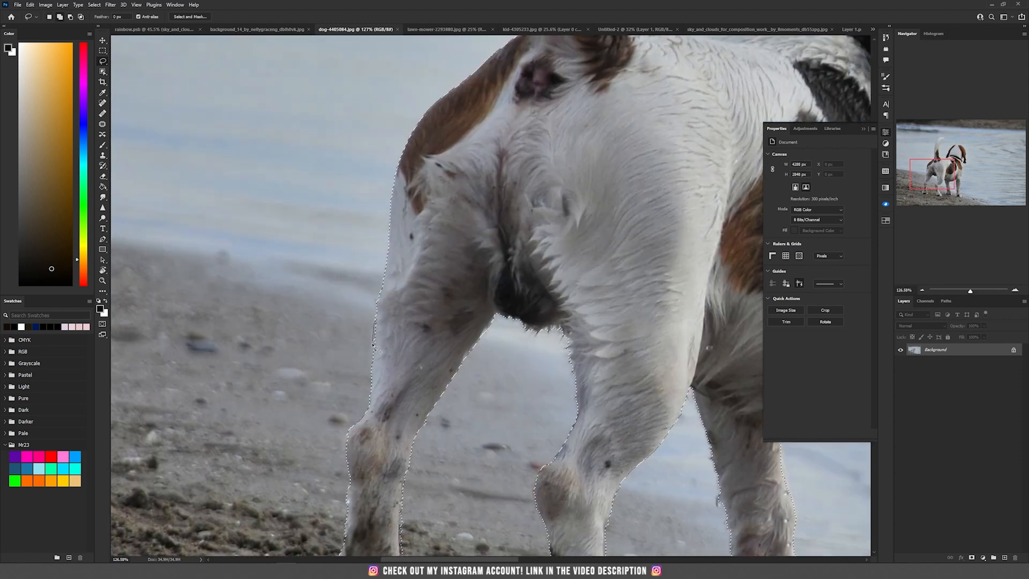
pyautogui.moveTo(509, 375); pyautogui.dragTo(520, 266)
pyautogui.moveTo(744, 459); pyautogui.dragTo(449, 477)
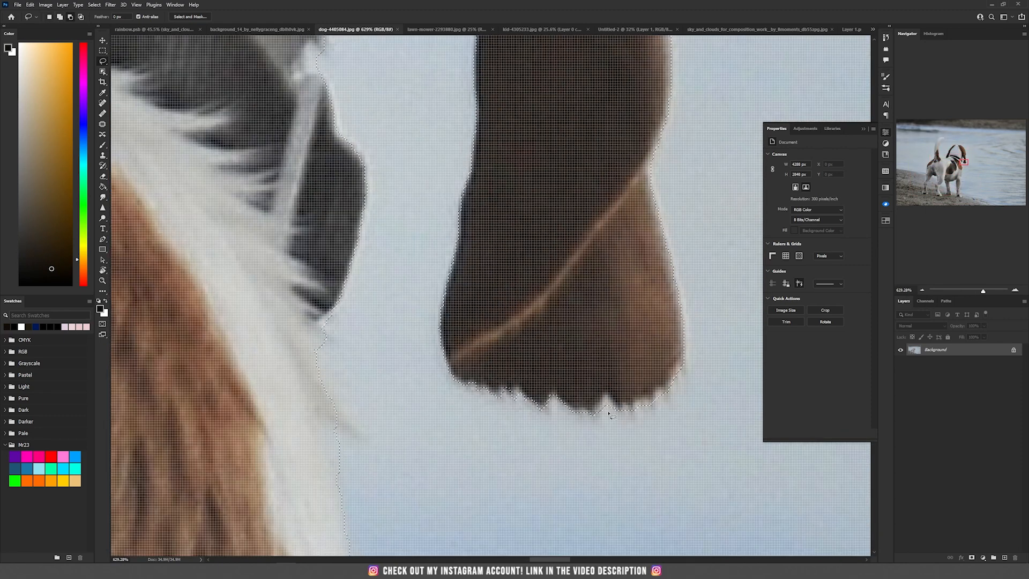
pyautogui.scroll(-12, 334, 317)
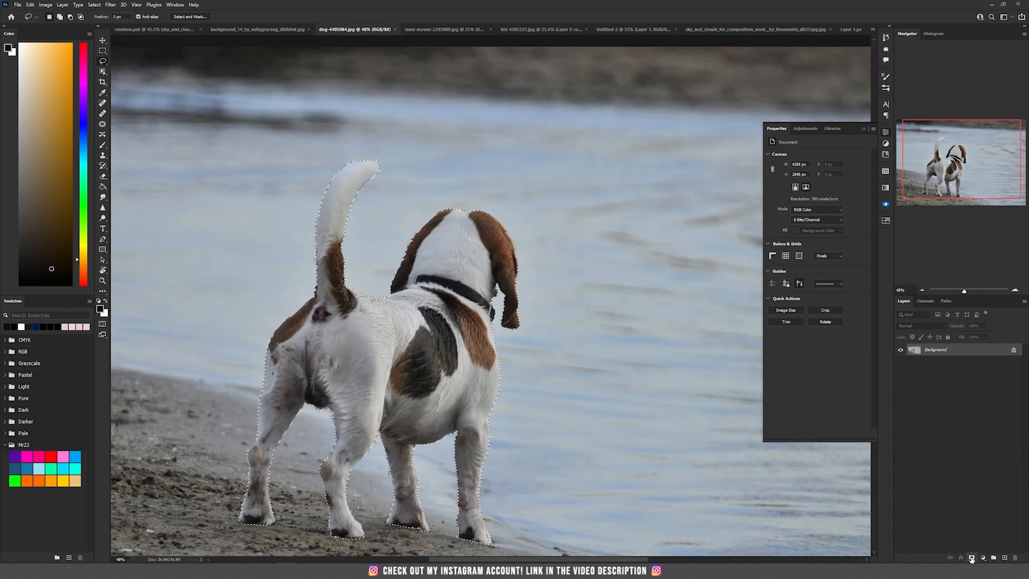
# - Mask the dog and bring it into the composite above the kids group
pyautogui.click(972, 557)
pyautogui.press('v')
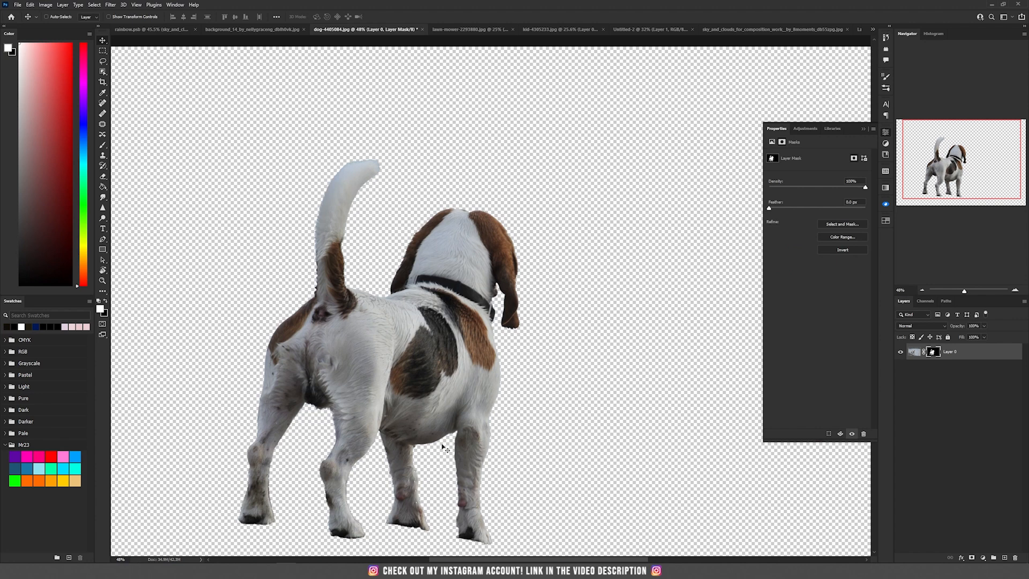
pyautogui.moveTo(432, 286); pyautogui.dragTo(503, 133)
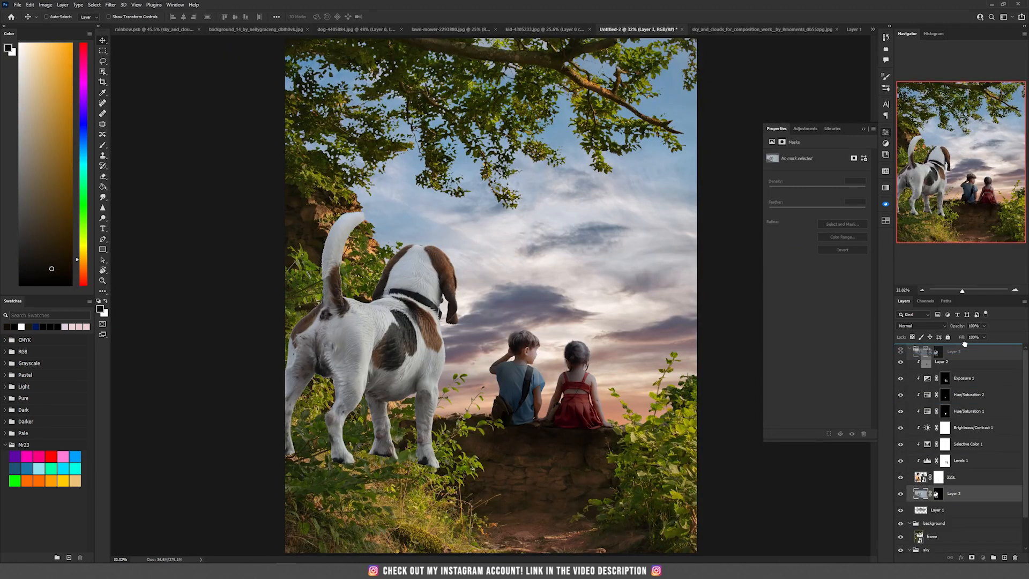
pyautogui.moveTo(964, 344); pyautogui.dragTo(964, 346)
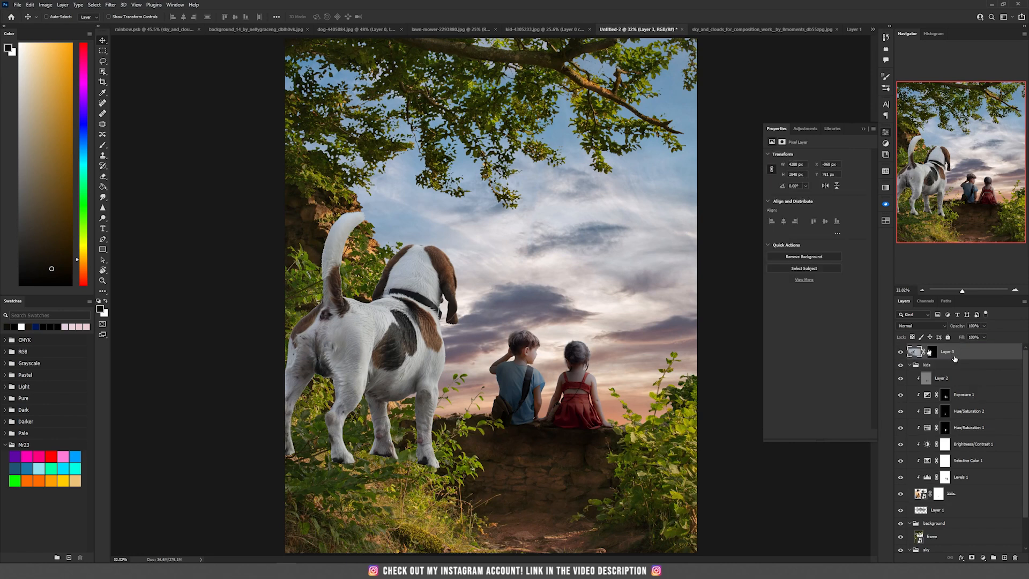
# - Put the dog layer into a new group named dog
pyautogui.click(995, 559)
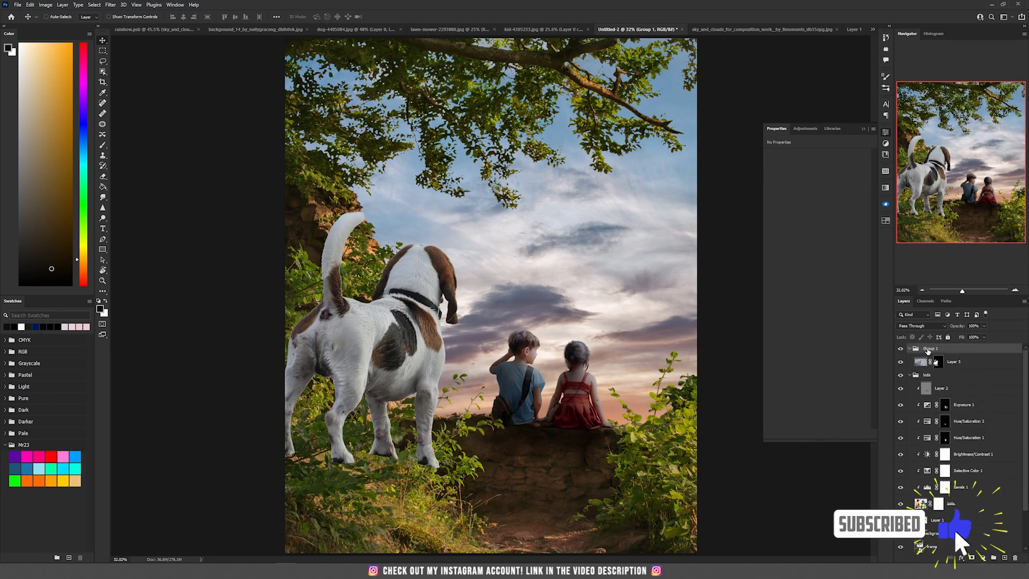
pyautogui.doubleClick(929, 348)
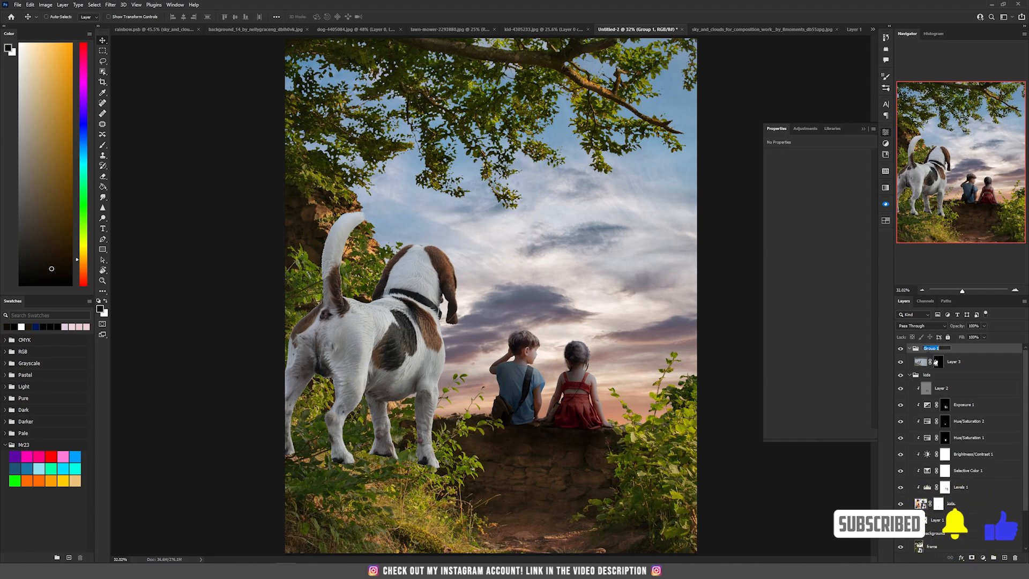
pyautogui.write('dog')
pyautogui.click(987, 364)
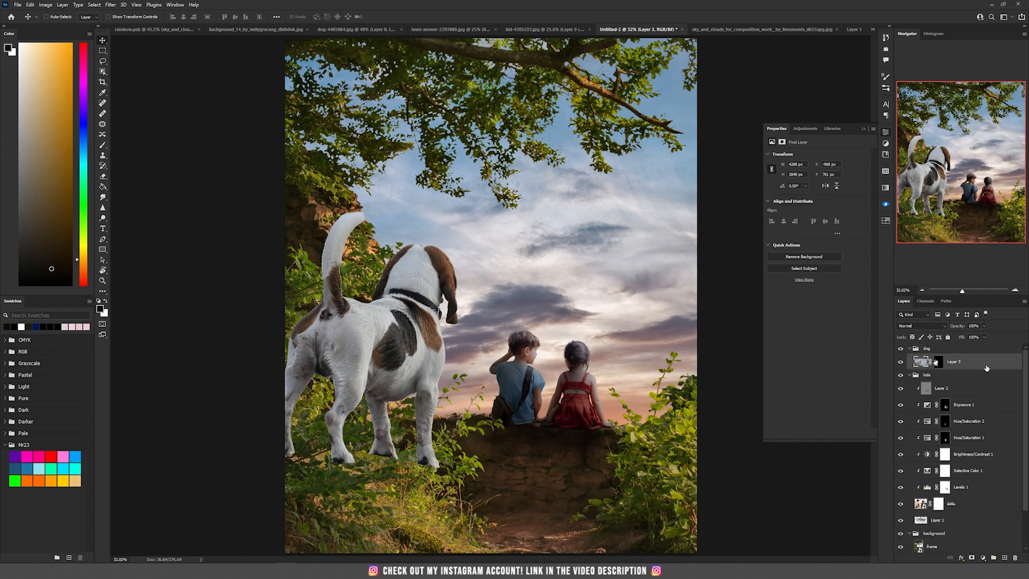
# - Move the dog lower in the composite so it stands in the foreground grass
pyautogui.scroll(5, 348, 276)
pyautogui.moveTo(419, 302); pyautogui.dragTo(440, 436)
pyautogui.scroll(2, 373, 354)
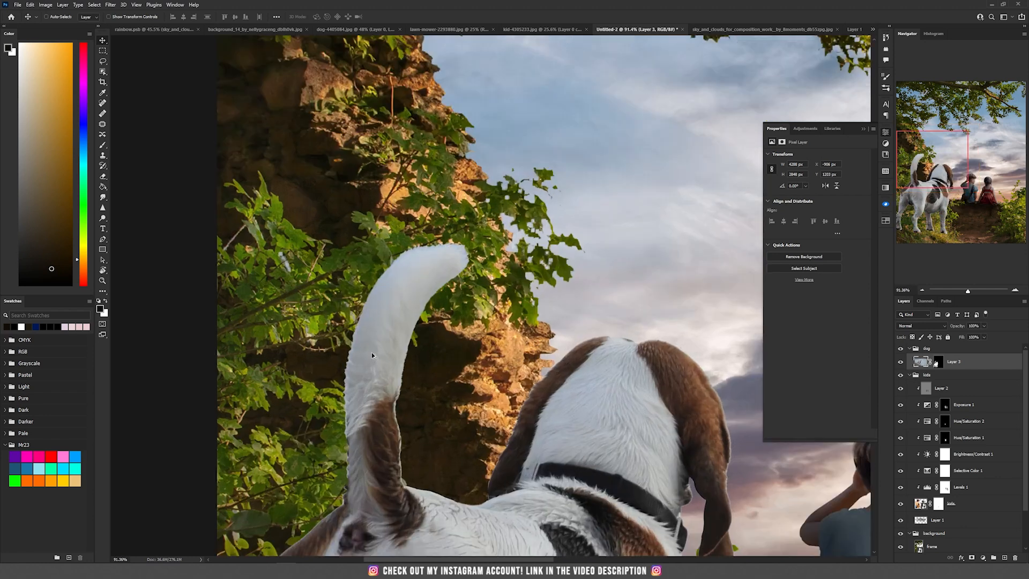
pyautogui.scroll(2, 373, 355)
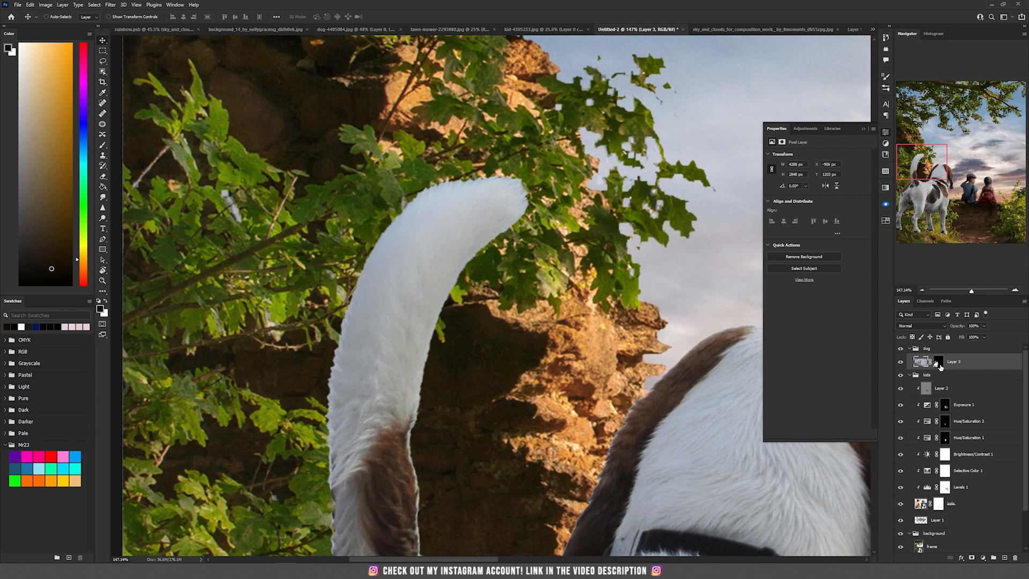
pyautogui.scroll(1, 392, 348)
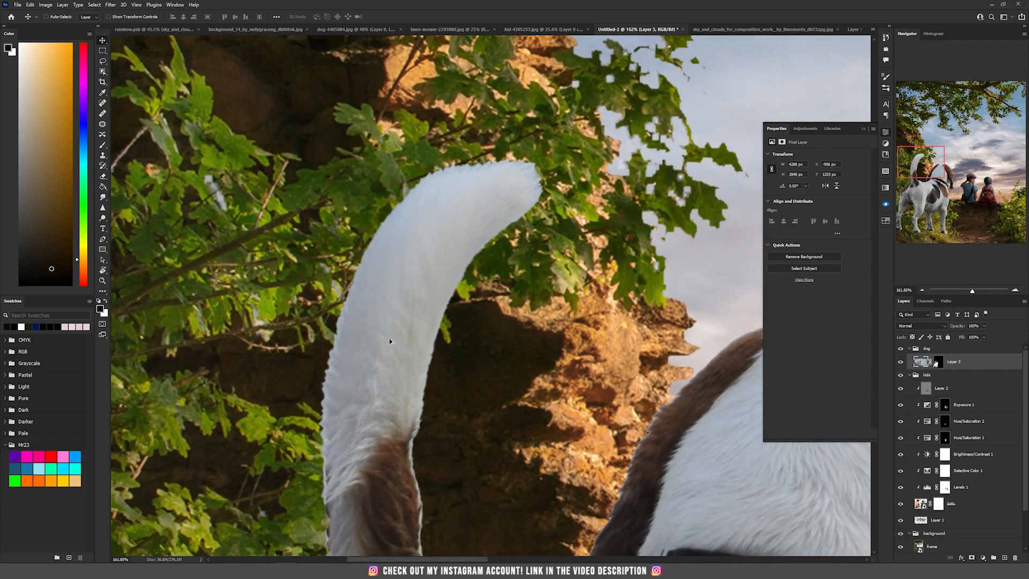
# - Select the dog's layer mask and smudge its edges along the tail at 59% strength to create fur strands
pyautogui.press('x')
pyautogui.click(938, 362)
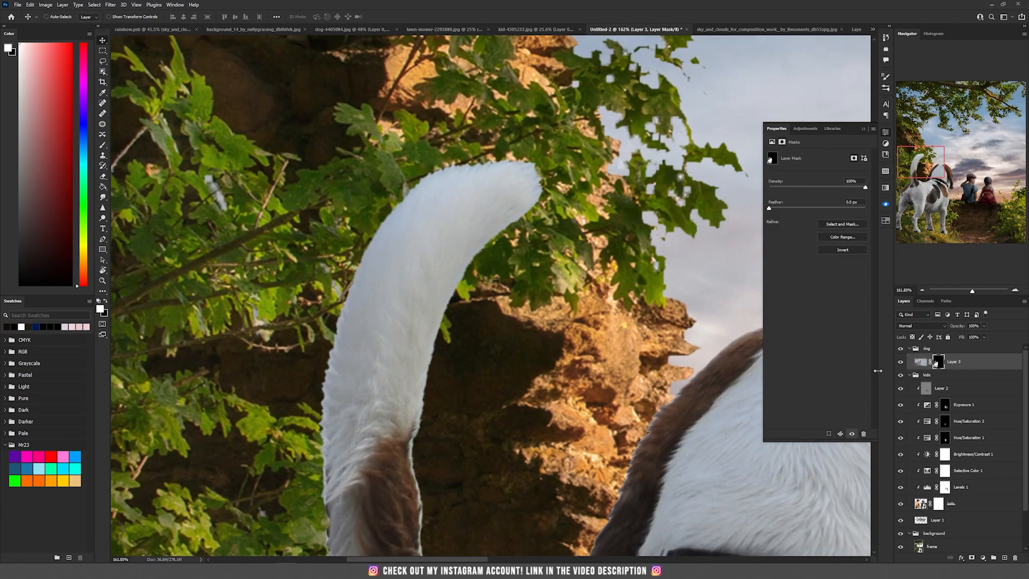
pyautogui.click(104, 198)
pyautogui.rightClick(309, 229)
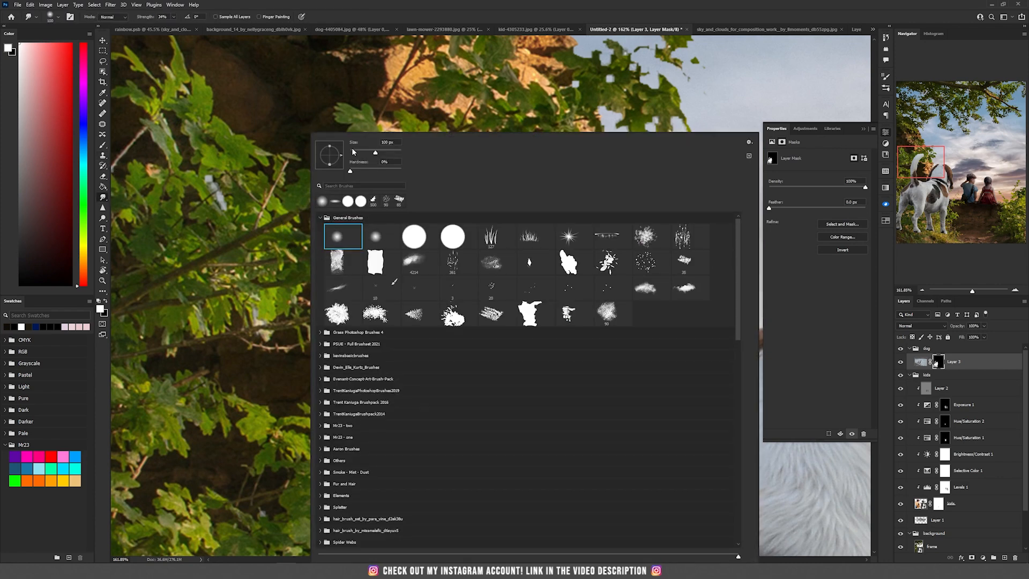
pyautogui.click(370, 35)
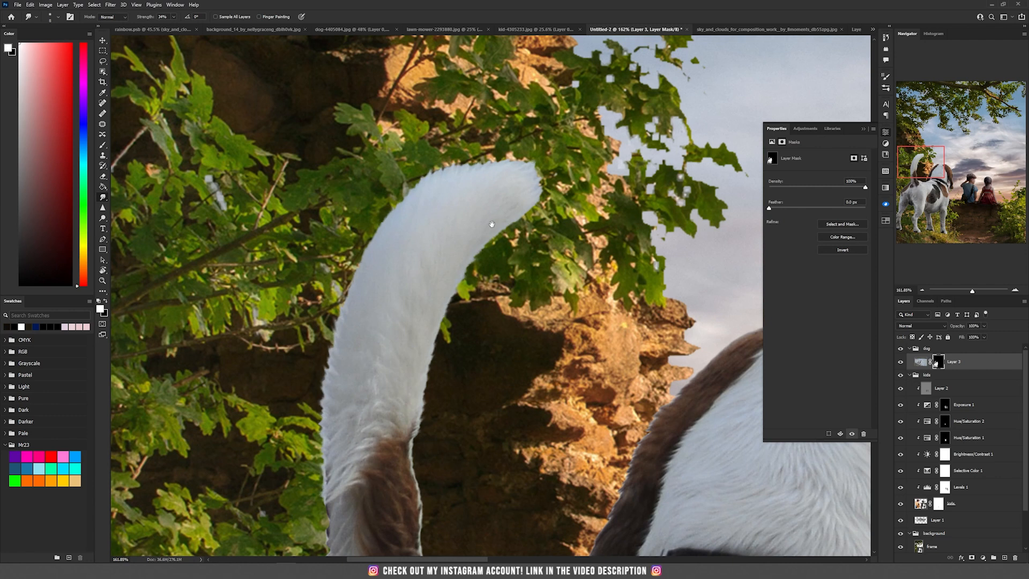
pyautogui.scroll(-3, 465, 305)
pyautogui.scroll(-10, 507, 266)
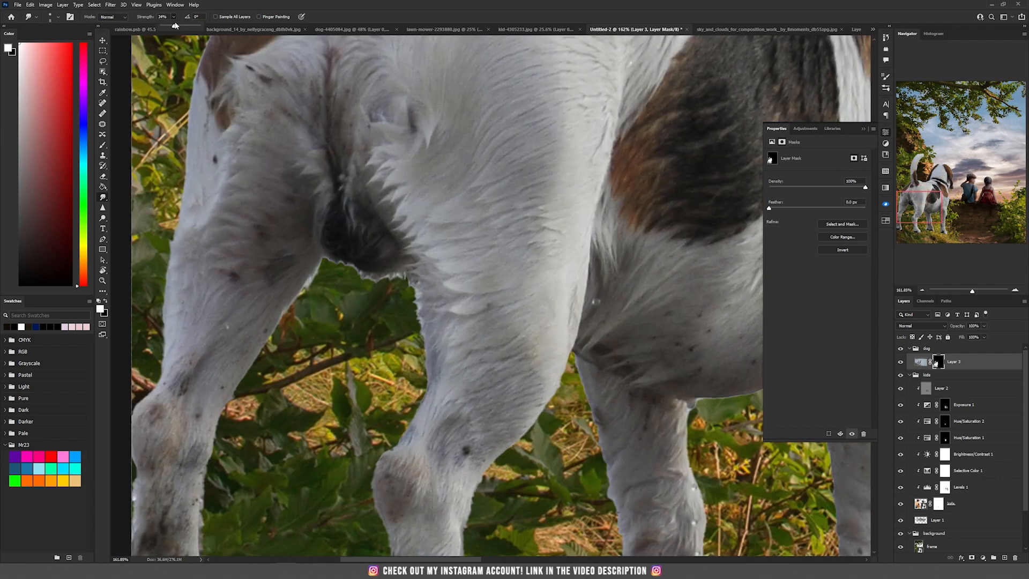
pyautogui.moveTo(175, 25); pyautogui.dragTo(183, 26)
pyautogui.moveTo(285, 301); pyautogui.dragTo(296, 316)
pyautogui.moveTo(257, 391); pyautogui.dragTo(339, 272)
pyautogui.moveTo(288, 462); pyautogui.dragTo(293, 486)
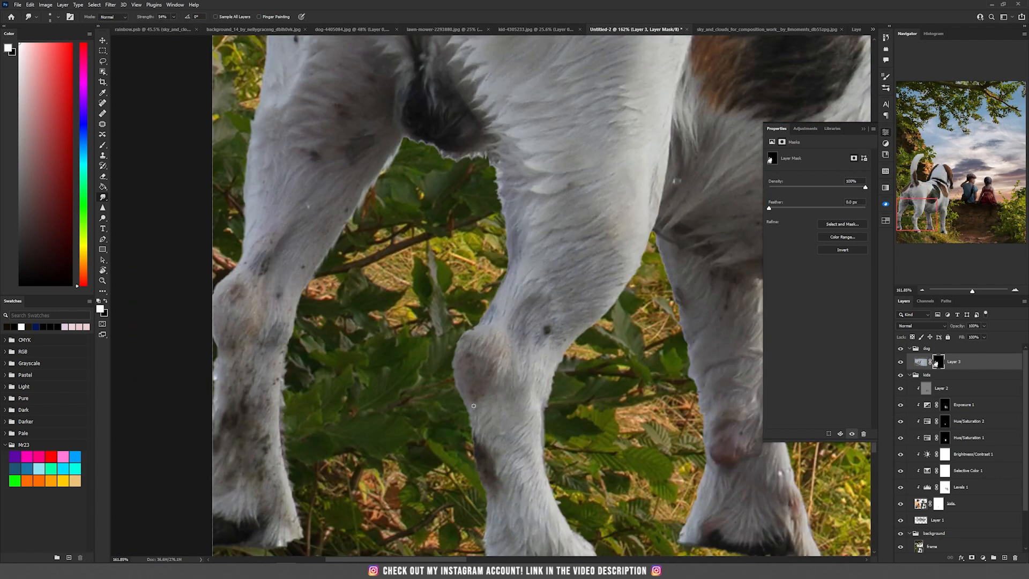
# - Smudge the dog's mask edges around its legs, head and ears to soften the fur outline
pyautogui.moveTo(482, 444); pyautogui.dragTo(423, 243)
pyautogui.moveTo(486, 228); pyautogui.dragTo(490, 251)
pyautogui.moveTo(396, 183); pyautogui.dragTo(413, 348)
pyautogui.moveTo(411, 311); pyautogui.dragTo(406, 332)
pyautogui.moveTo(369, 114); pyautogui.dragTo(396, 221)
pyautogui.moveTo(429, 234); pyautogui.dragTo(478, 256)
pyautogui.moveTo(549, 439)
pyautogui.mouseDown()
pyautogui.moveTo(354, 324)
pyautogui.moveTo(345, 355)
pyautogui.mouseUp()
pyautogui.moveTo(535, 321); pyautogui.dragTo(391, 364)
pyautogui.moveTo(483, 188); pyautogui.dragTo(377, 412)
pyautogui.moveTo(576, 81); pyautogui.dragTo(591, 310)
pyautogui.moveTo(678, 148); pyautogui.dragTo(644, 342)
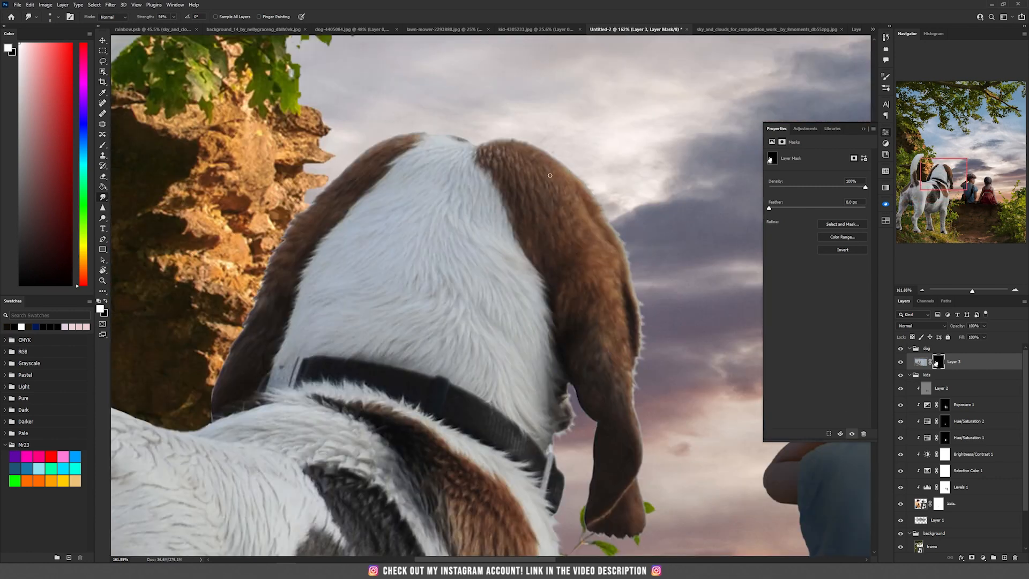
pyautogui.moveTo(658, 429); pyautogui.dragTo(577, 236)
pyautogui.moveTo(575, 467); pyautogui.dragTo(620, 130)
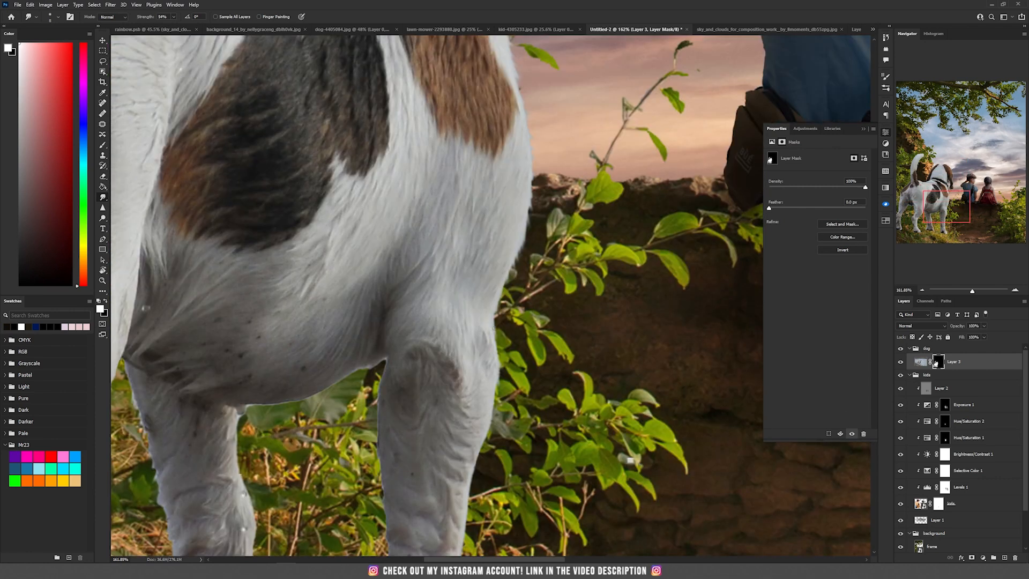
pyautogui.moveTo(643, 466); pyautogui.dragTo(590, 269)
pyautogui.moveTo(440, 273); pyautogui.dragTo(429, 307)
pyautogui.moveTo(338, 173)
pyautogui.mouseDown()
pyautogui.moveTo(206, 217)
pyautogui.moveTo(697, 279)
pyautogui.mouseUp()
pyautogui.scroll(-3, 536, 279)
pyautogui.moveTo(365, 320); pyautogui.dragTo(344, 414)
# - Convert the dog layer to a smart object and name it dog
pyautogui.hotkey('ctrl', '0')
pyautogui.press('v')
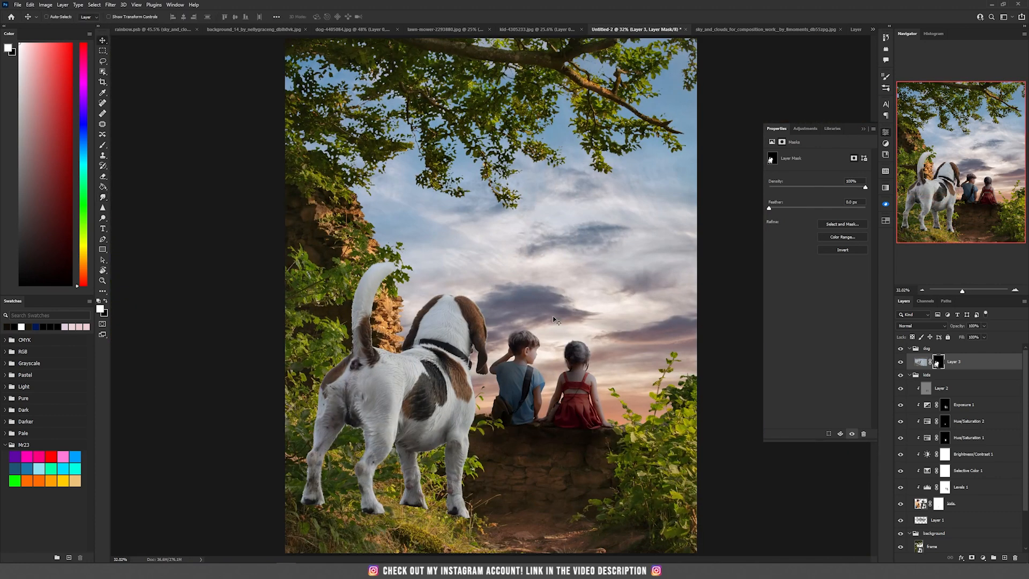
pyautogui.rightClick(984, 366)
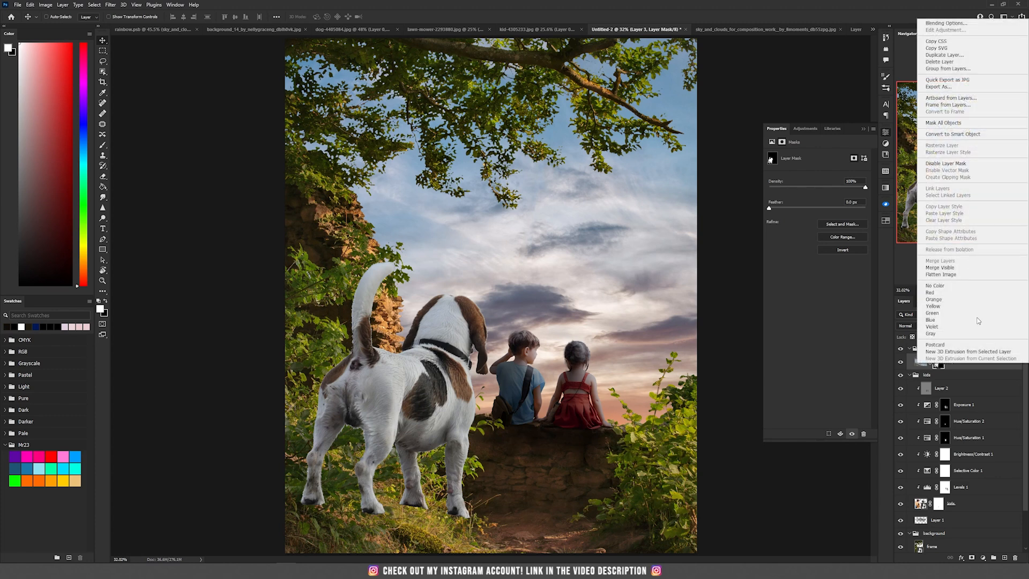
pyautogui.click(952, 134)
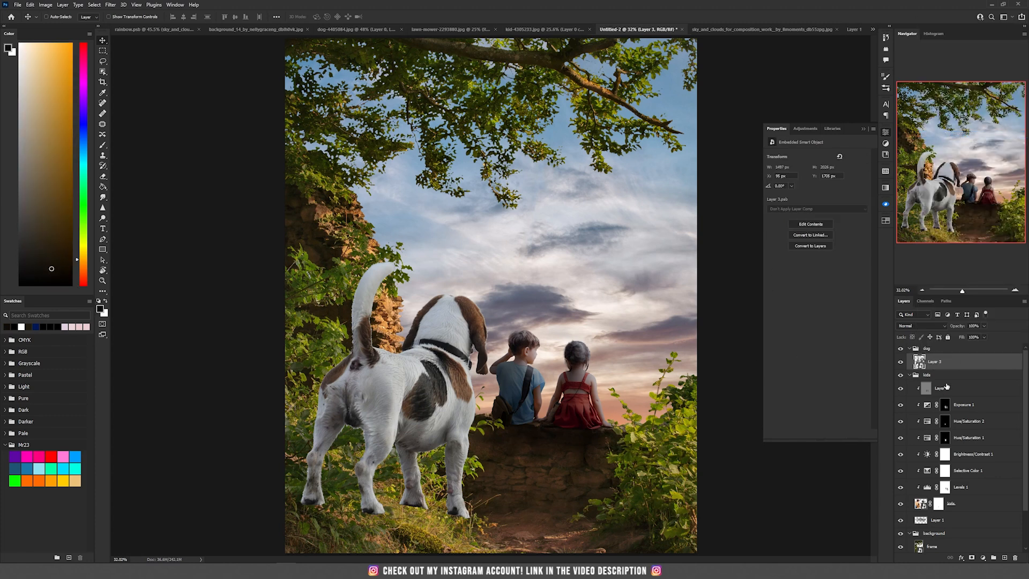
pyautogui.write('dog')
pyautogui.press('Return')
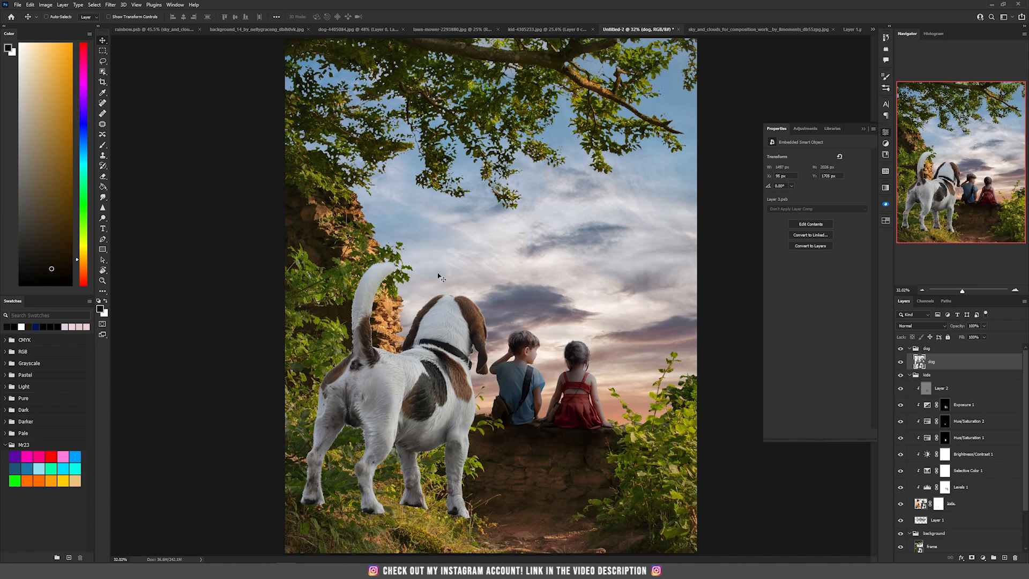
# - Scale the dog down and place it standing on the wall to the left of the boy
pyautogui.hotkey('ctrl', 't')
pyautogui.moveTo(485, 263); pyautogui.dragTo(379, 408)
pyautogui.moveTo(320, 503); pyautogui.dragTo(440, 405)
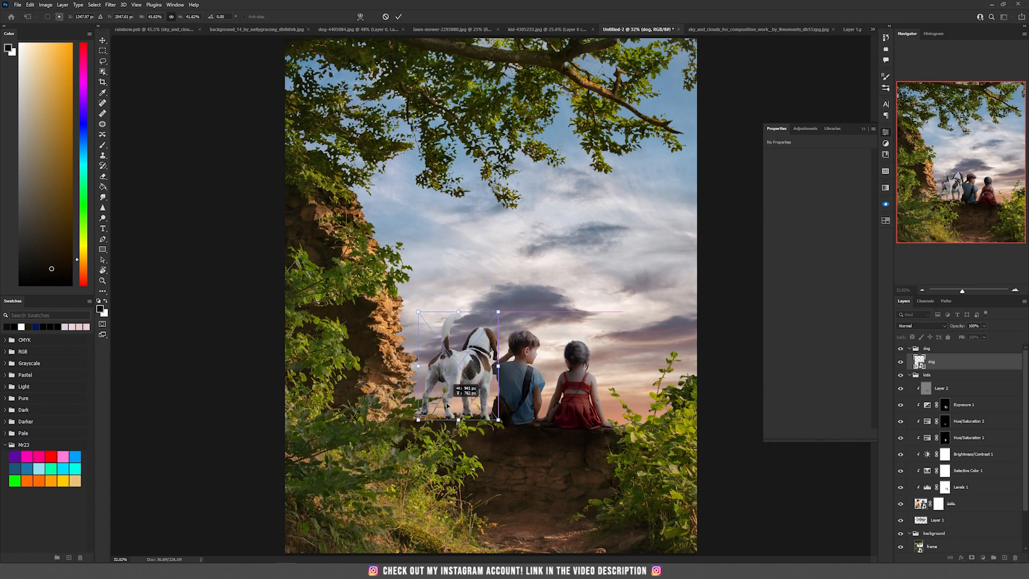
pyautogui.moveTo(458, 311); pyautogui.dragTo(464, 357)
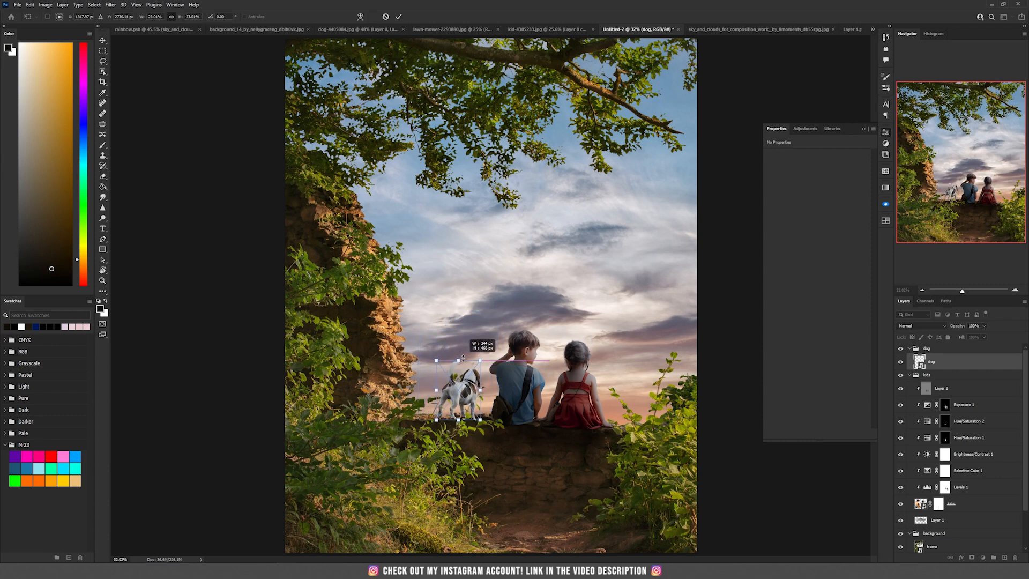
pyautogui.scroll(4, 337, 385)
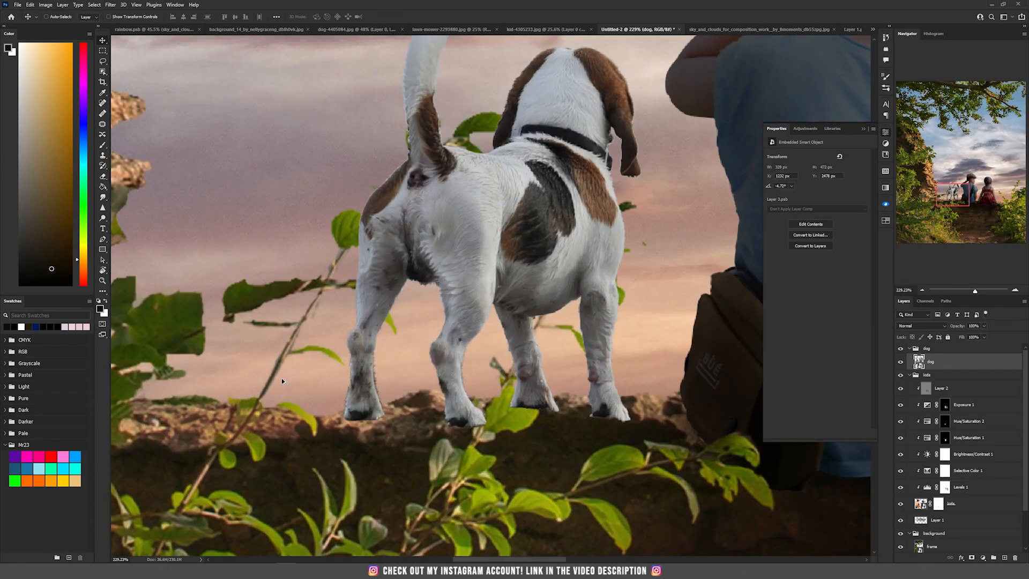
pyautogui.moveTo(281, 378); pyautogui.dragTo(476, 371)
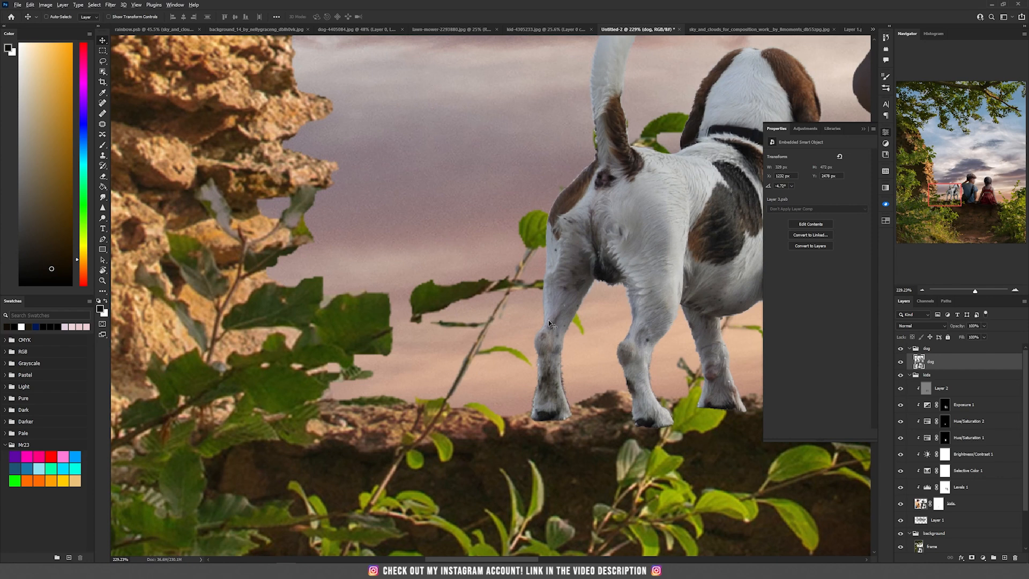
pyautogui.scroll(-2, 548, 320)
pyautogui.moveTo(596, 298); pyautogui.dragTo(547, 314)
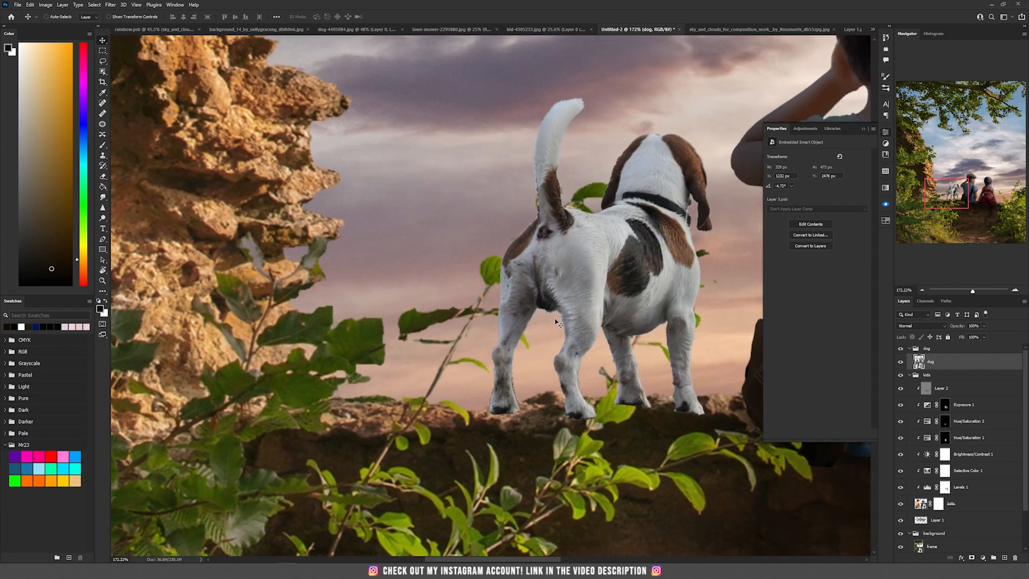
pyautogui.keyDown('ctrl'); pyautogui.click(428, 329); pyautogui.keyUp('ctrl')
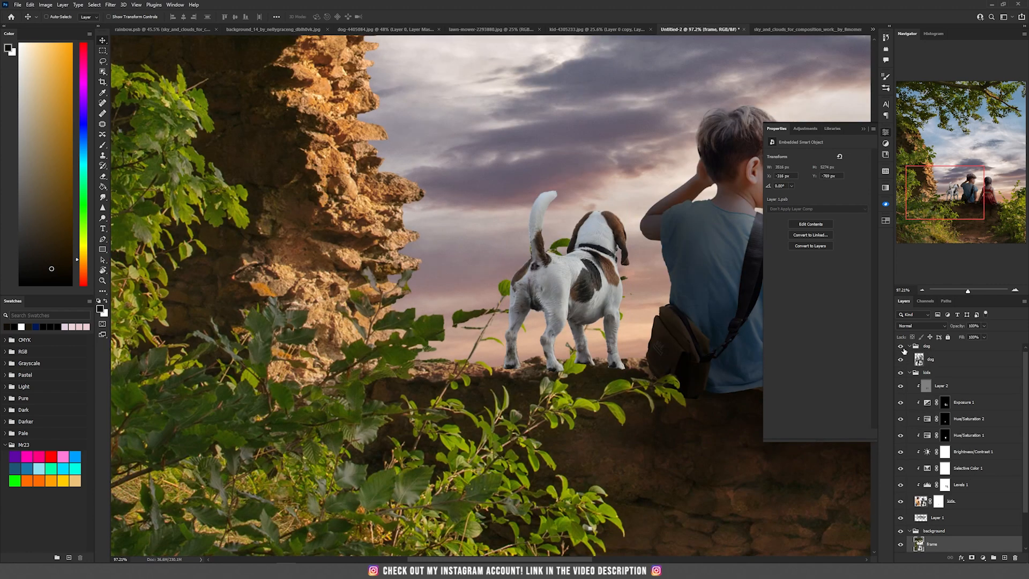
# - Hide the dog group and copy a small leafy sprig from the frame layer onto a new layer
pyautogui.click(900, 347)
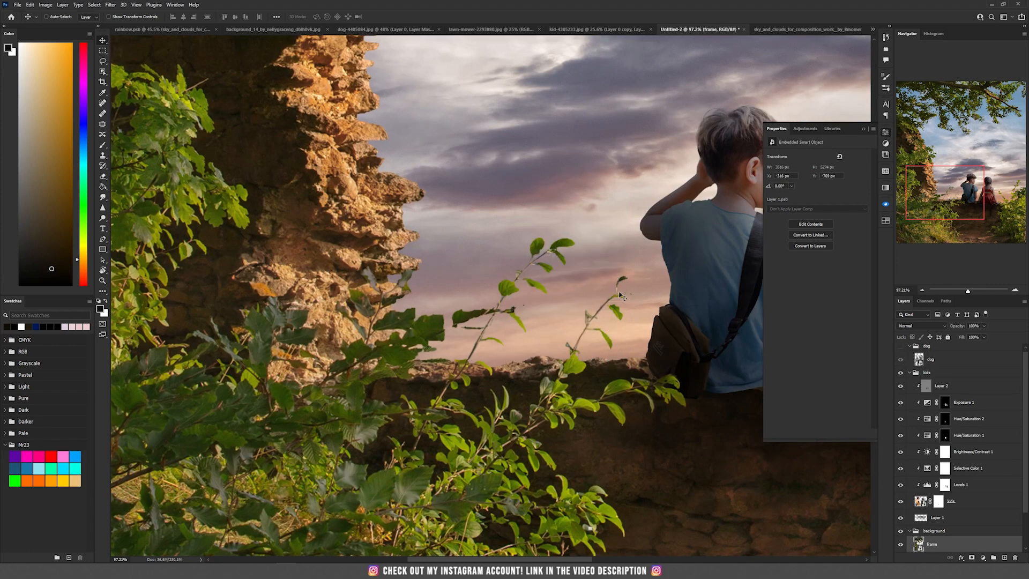
pyautogui.press('l')
pyautogui.moveTo(518, 254)
pyautogui.mouseDown()
pyautogui.moveTo(564, 278)
pyautogui.moveTo(590, 232)
pyautogui.moveTo(555, 208)
pyautogui.moveTo(528, 203)
pyautogui.mouseUp()
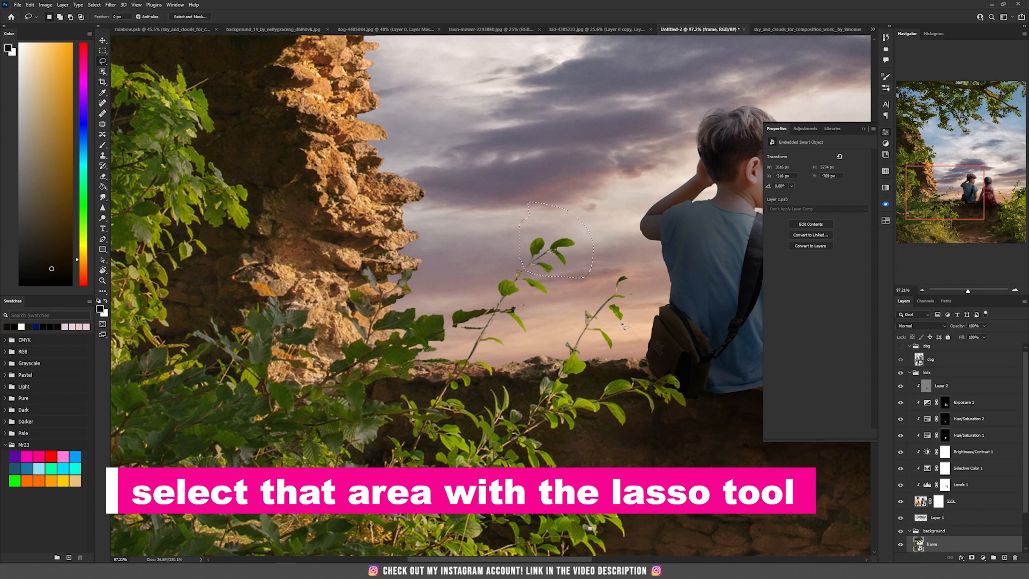
pyautogui.hotkey('ctrl', 'c')
pyautogui.hotkey('ctrl', 'v')
# - Move the copied sprig into position near the top of the wall
pyautogui.press('v')
pyautogui.moveTo(557, 256); pyautogui.dragTo(461, 225)
pyautogui.moveTo(524, 220); pyautogui.dragTo(510, 235)
pyautogui.scroll(5, 523, 285)
pyautogui.moveTo(533, 321); pyautogui.dragTo(547, 266)
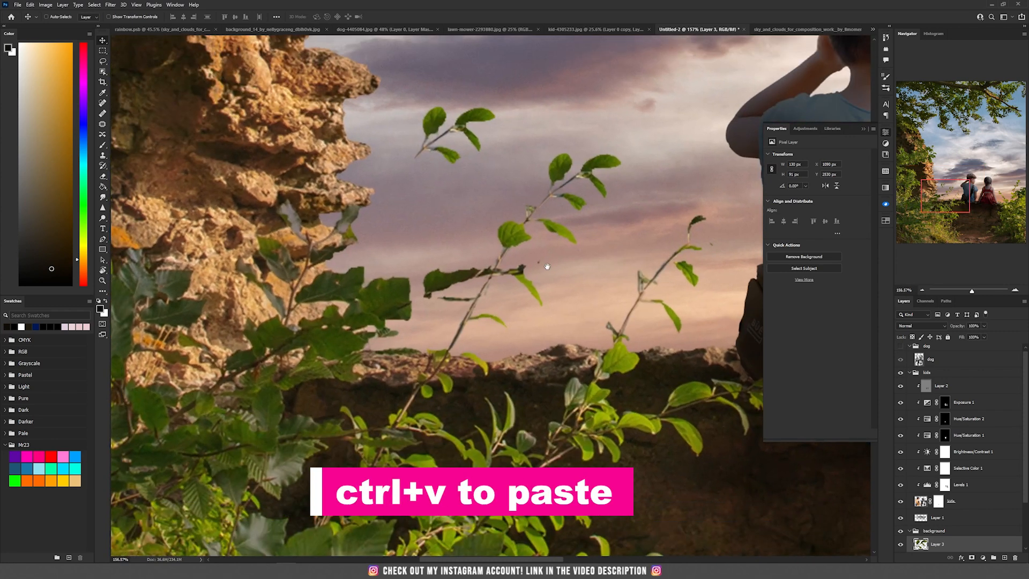
# - Open the frame smart object, delete the original sprig with a lasso selection, save it and return to the composite
pyautogui.scroll(-3, 940, 543)
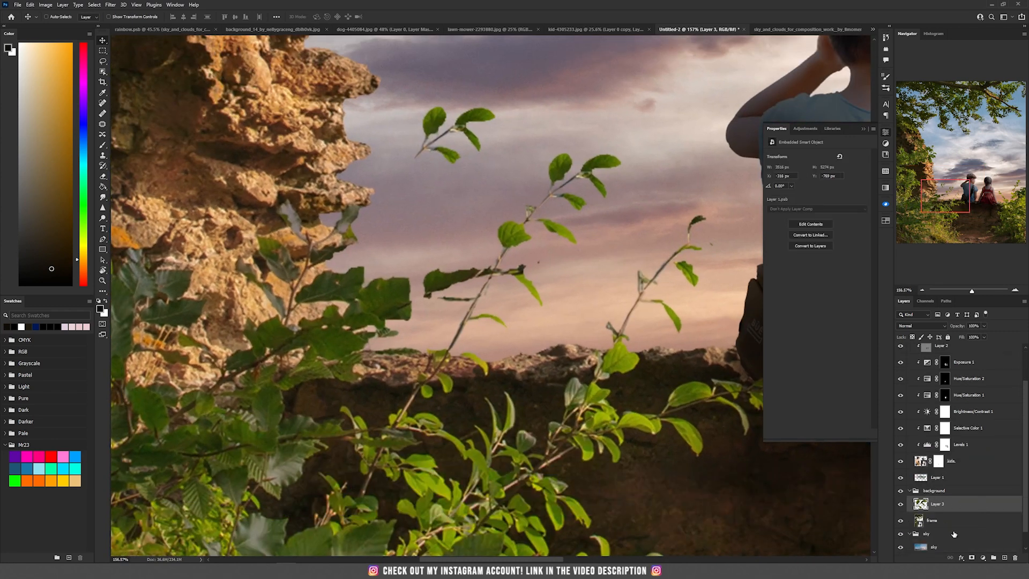
pyautogui.click(942, 522)
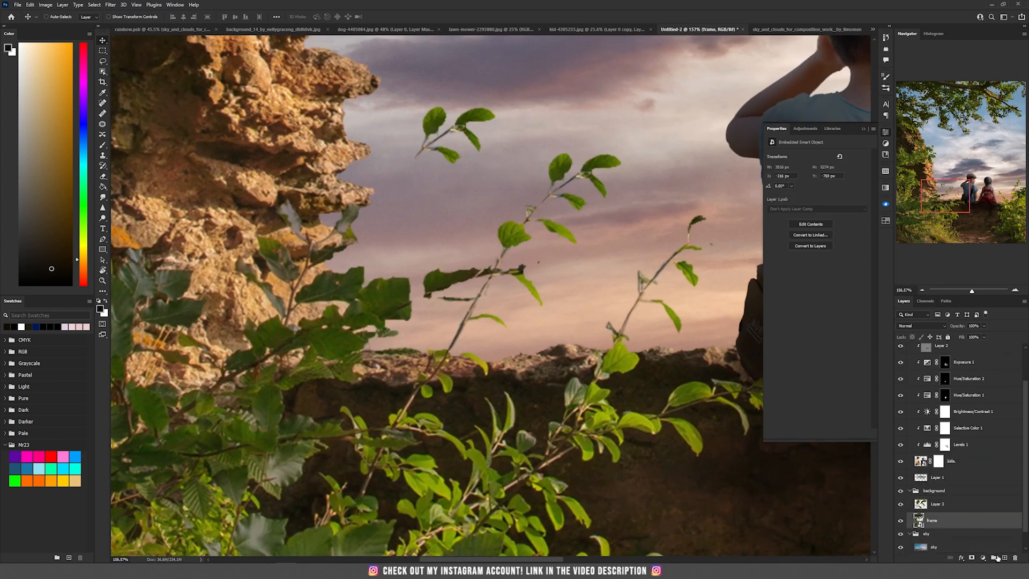
pyautogui.doubleClick(918, 521)
pyautogui.scroll(3, 460, 375)
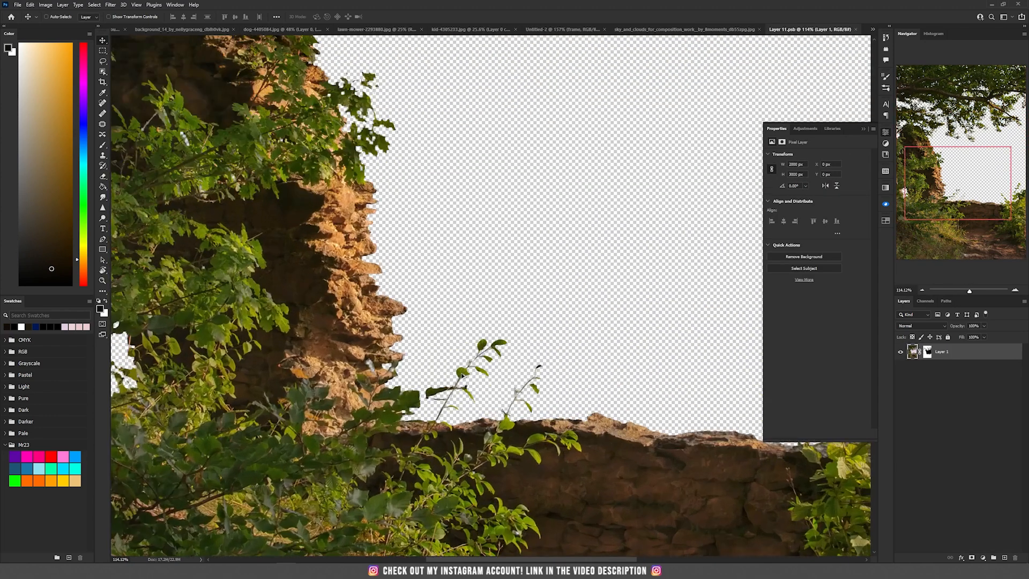
pyautogui.press('l')
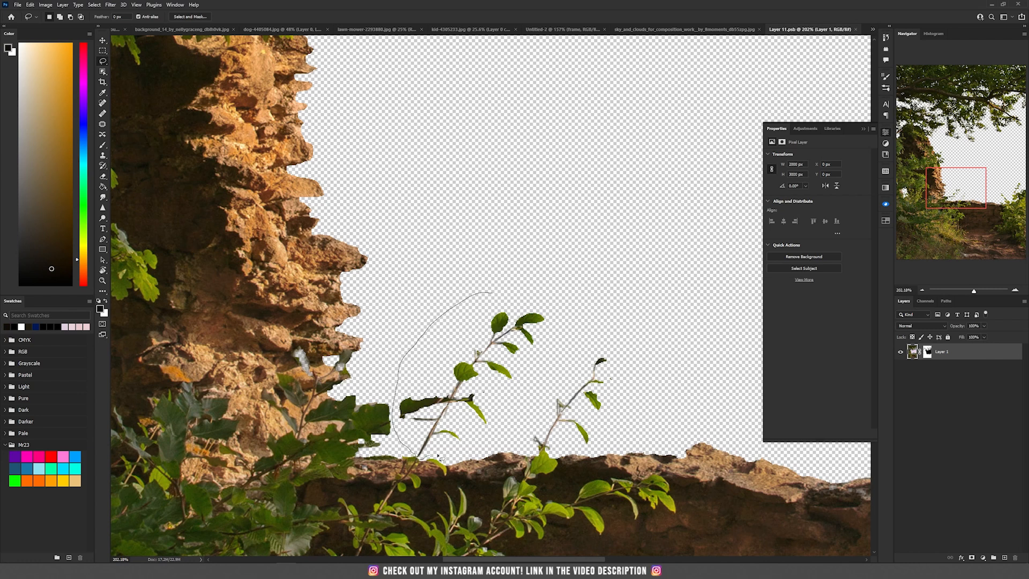
pyautogui.moveTo(561, 338); pyautogui.dragTo(541, 277)
pyautogui.press('Delete')
pyautogui.hotkey('ctrl', 'd')
pyautogui.hotkey('ctrl', 's')
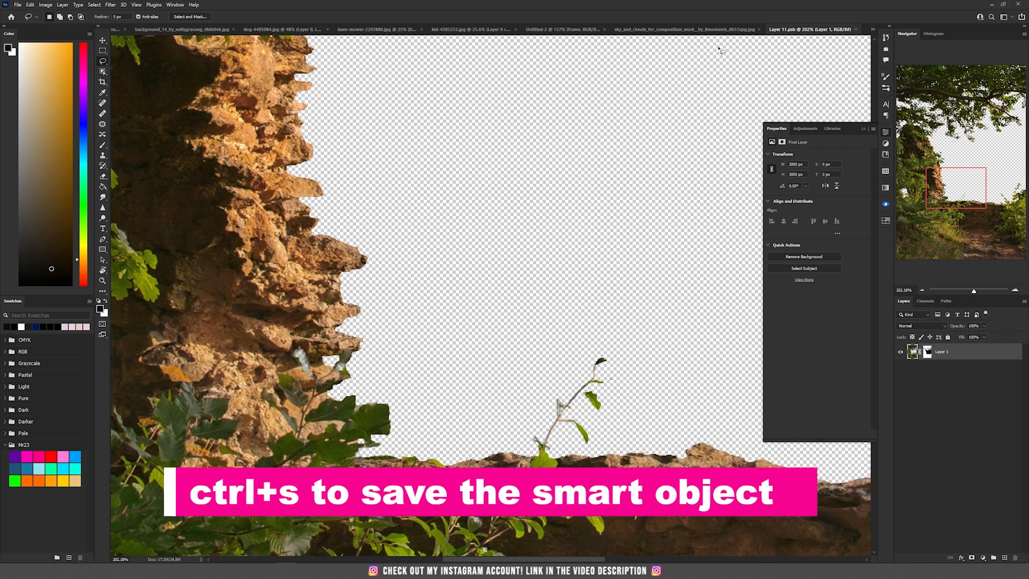
pyautogui.click(557, 29)
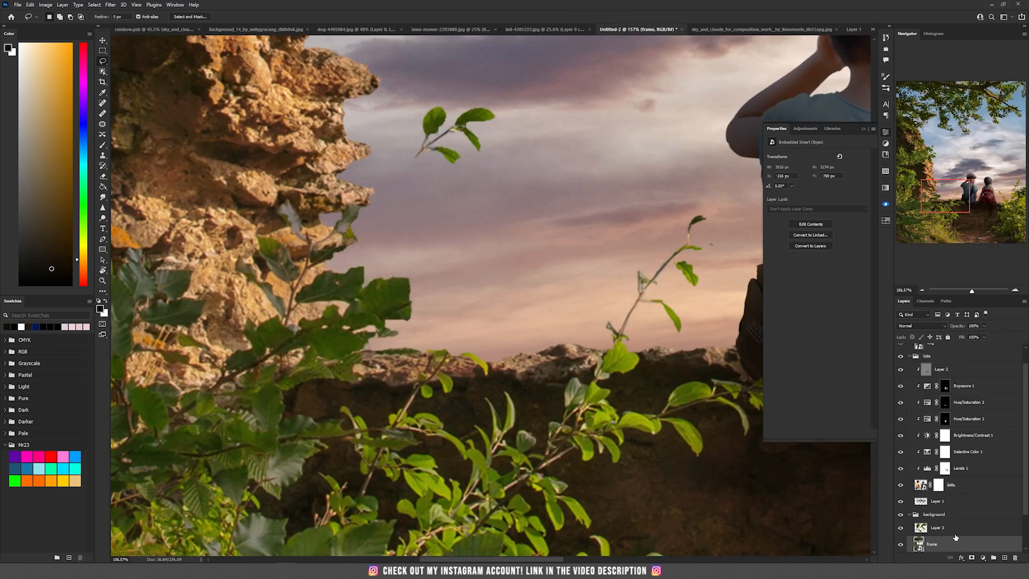
# - Move, rotate and flip the copied sprig horizontally so it grows from the wall's top edge
pyautogui.click(954, 528)
pyautogui.press('v')
pyautogui.moveTo(490, 122); pyautogui.dragTo(524, 319)
pyautogui.hotkey('ctrl', 't')
pyautogui.moveTo(445, 274); pyautogui.dragTo(427, 294)
pyautogui.moveTo(492, 336); pyautogui.dragTo(468, 328)
pyautogui.moveTo(550, 359); pyautogui.dragTo(553, 341)
pyautogui.moveTo(459, 335); pyautogui.dragTo(457, 323)
pyautogui.rightClick(458, 322)
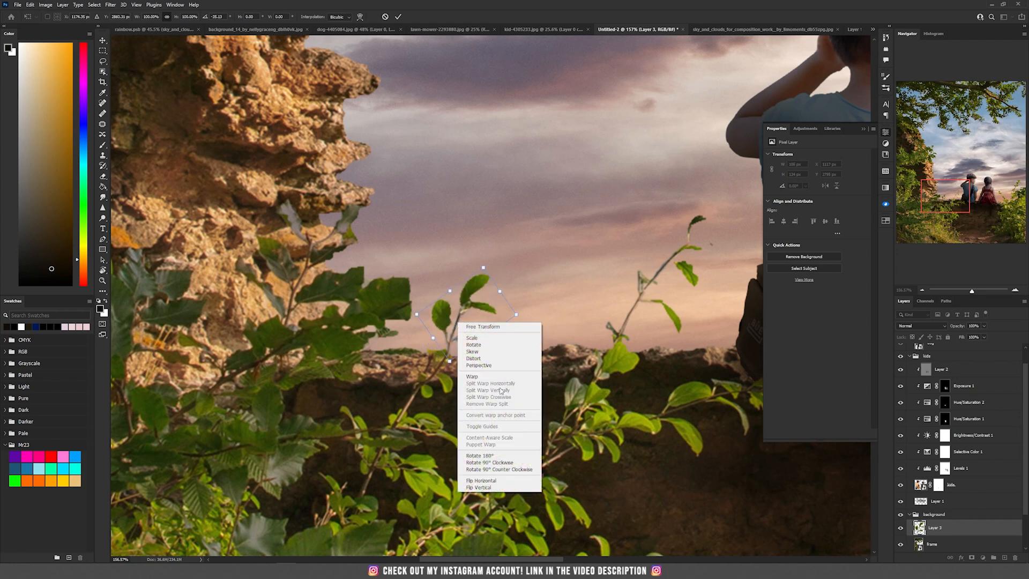
pyautogui.click(505, 481)
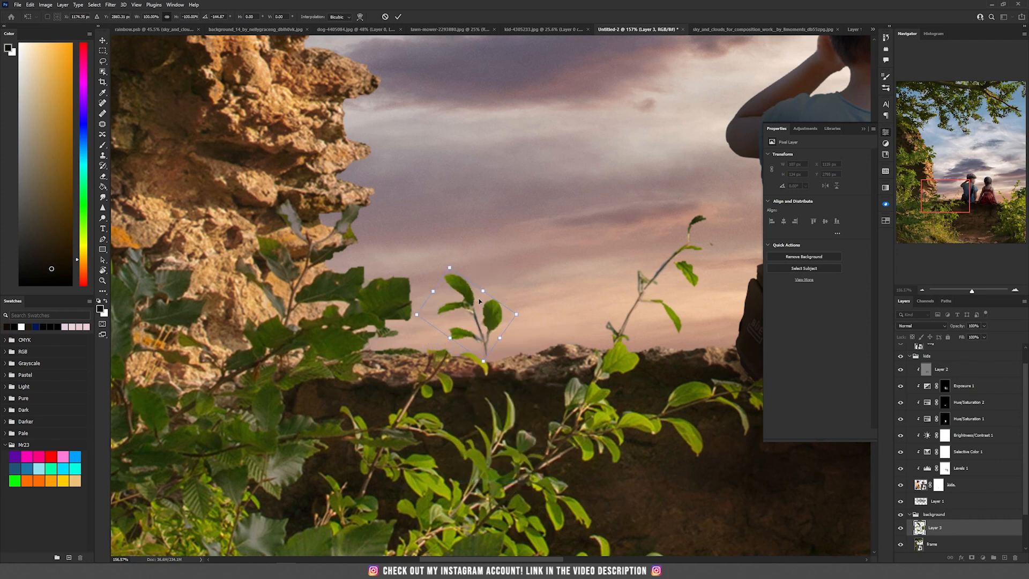
pyautogui.press('Return')
# - Transform the sprig again to resize and seat it on the wall top
pyautogui.hotkey('ctrl', 't')
pyautogui.moveTo(530, 360); pyautogui.dragTo(486, 396)
pyautogui.moveTo(485, 275); pyautogui.dragTo(461, 309)
pyautogui.press('Return')
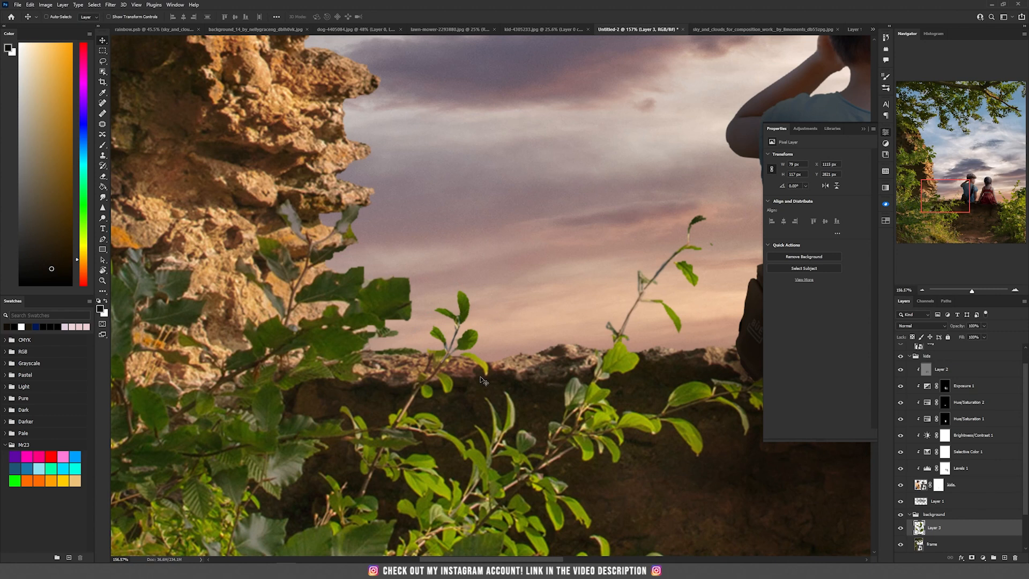
# - Add a layer mask to the sprig and paint black with a small brush to blend its base into the wall
pyautogui.scroll(5, 466, 381)
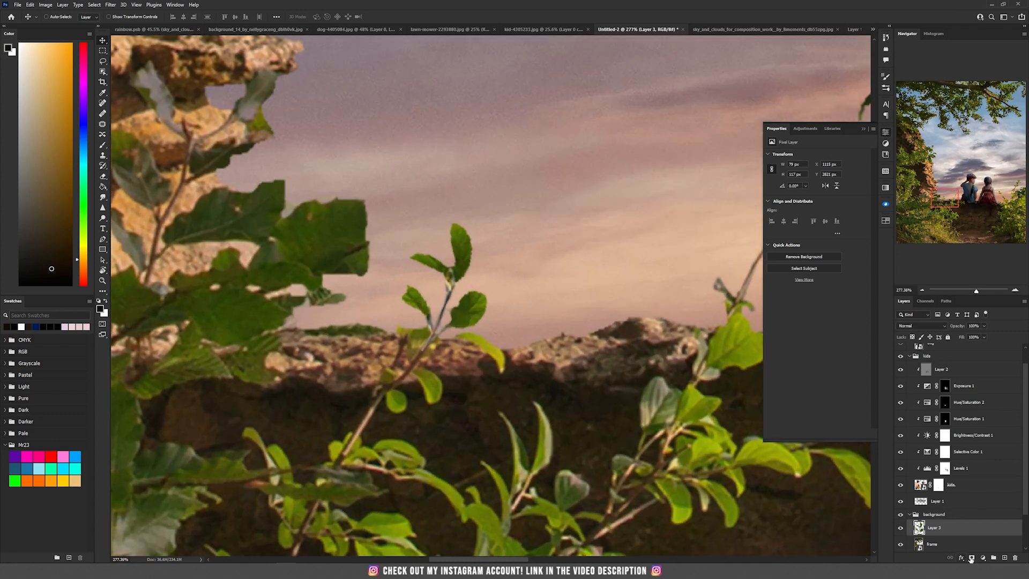
pyautogui.click(971, 558)
pyautogui.press('b')
pyautogui.press('d')
pyautogui.press('[')
pyautogui.press('[')
pyautogui.press('[')
pyautogui.press('[')
pyautogui.press('x')
pyautogui.moveTo(417, 368)
pyautogui.mouseDown()
pyautogui.moveTo(402, 384)
pyautogui.moveTo(428, 348)
pyautogui.moveTo(417, 359)
pyautogui.mouseUp()
pyautogui.scroll(-5, 416, 359)
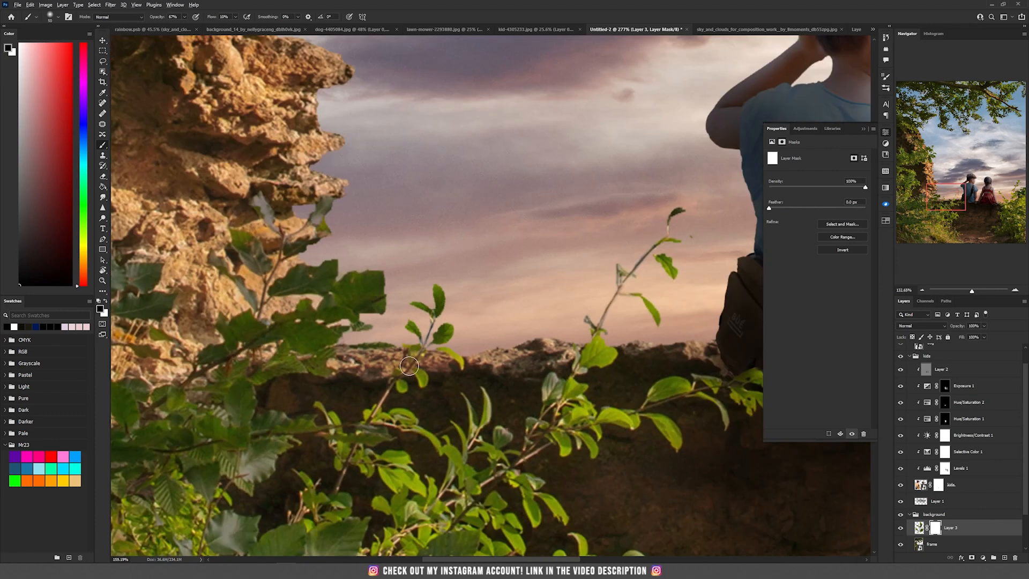
# - Show the dog group again
pyautogui.press('v')
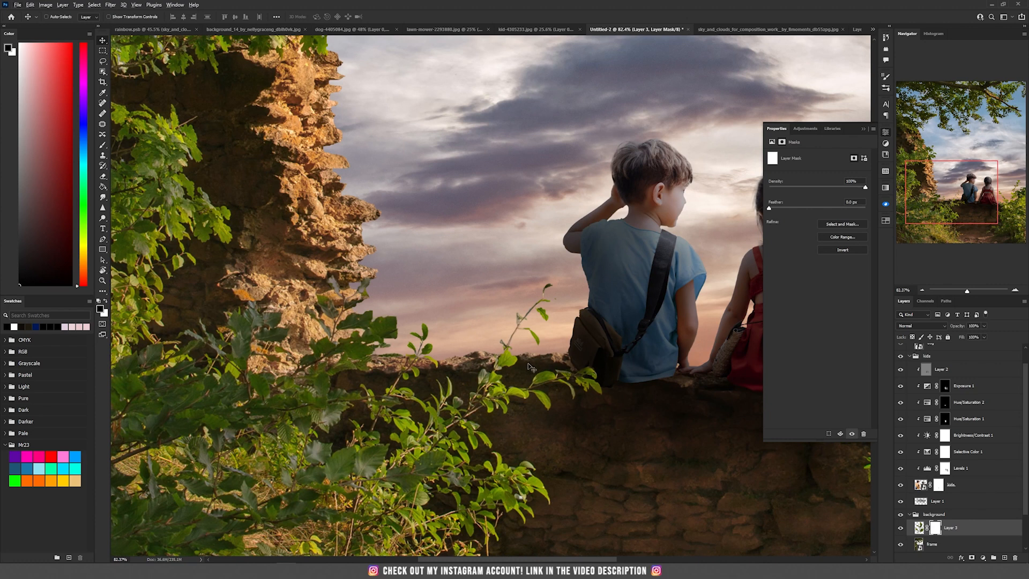
pyautogui.scroll(1, 929, 375)
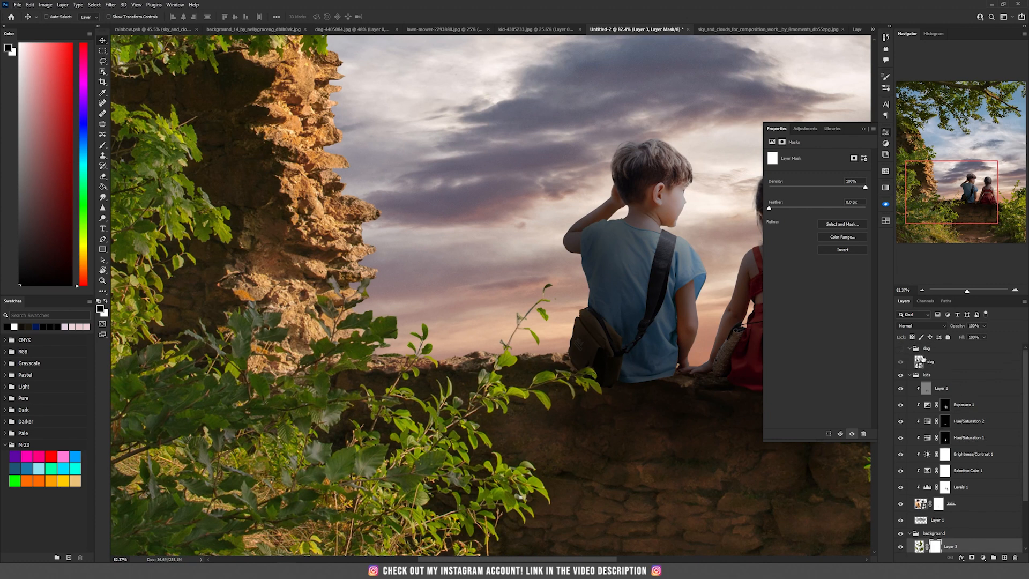
pyautogui.click(901, 350)
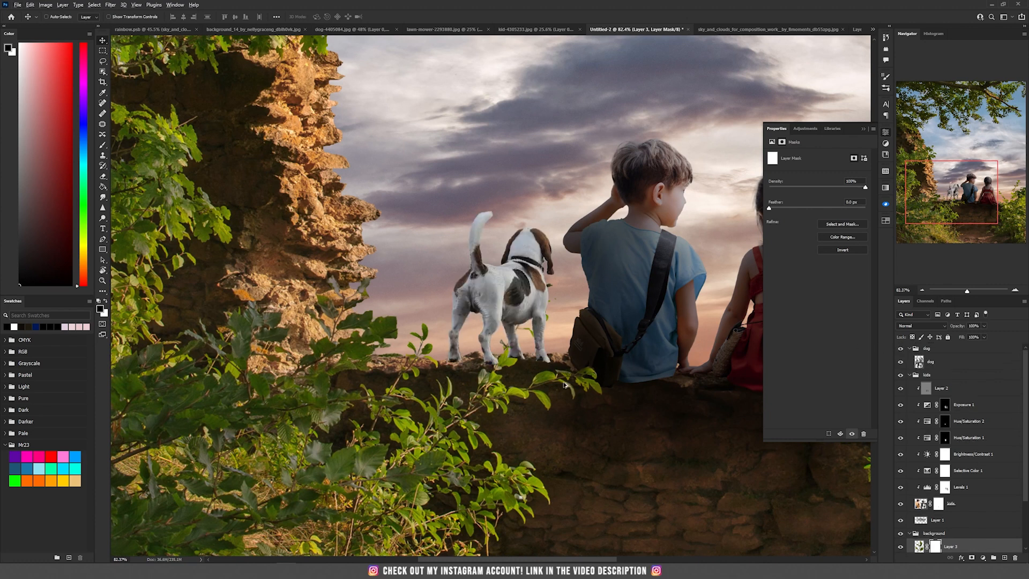
pyautogui.scroll(2, 563, 384)
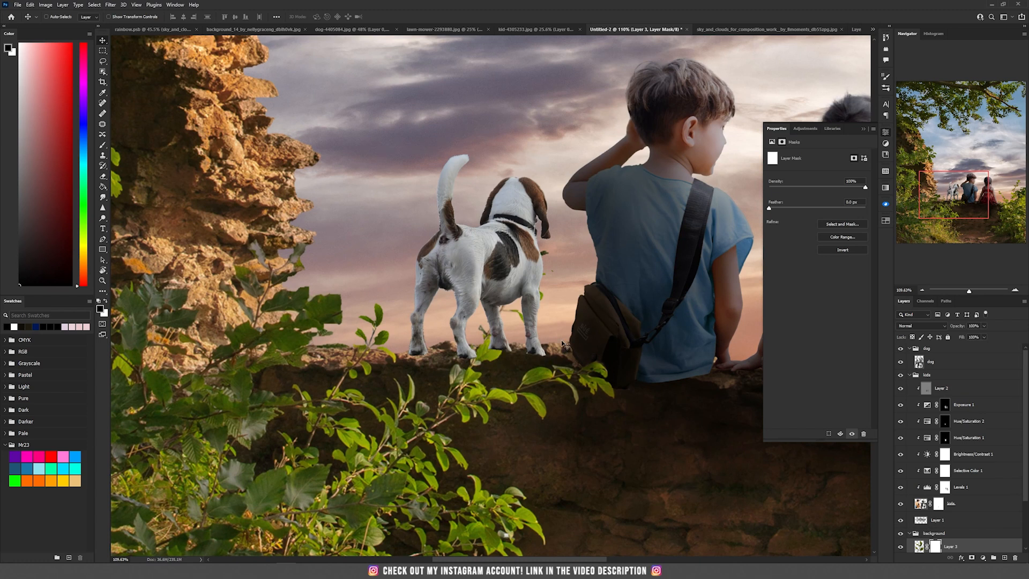
pyautogui.scroll(-3, 989, 525)
# - Load the frame layer's selection and paint on the dog's mask so the foreground leaves overlap its legs
pyautogui.click(939, 506)
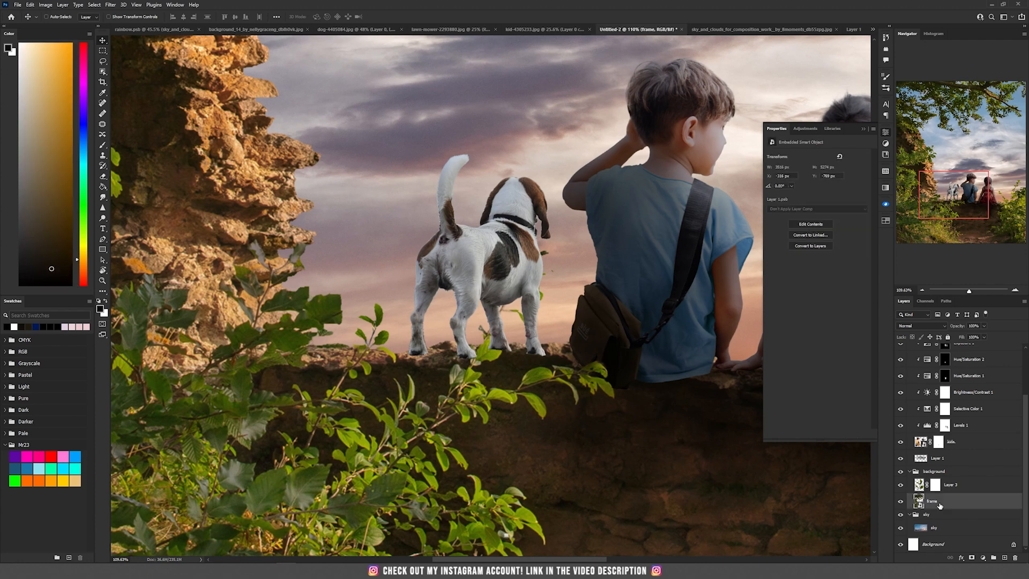
pyautogui.keyDown('ctrl'); pyautogui.click(920, 502); pyautogui.keyUp('ctrl')
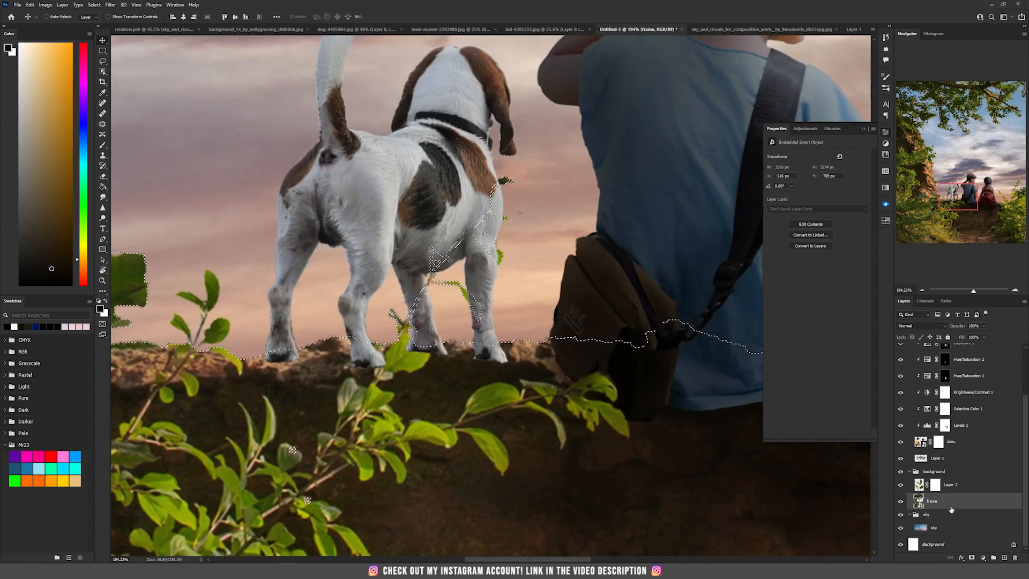
pyautogui.scroll(3, 963, 459)
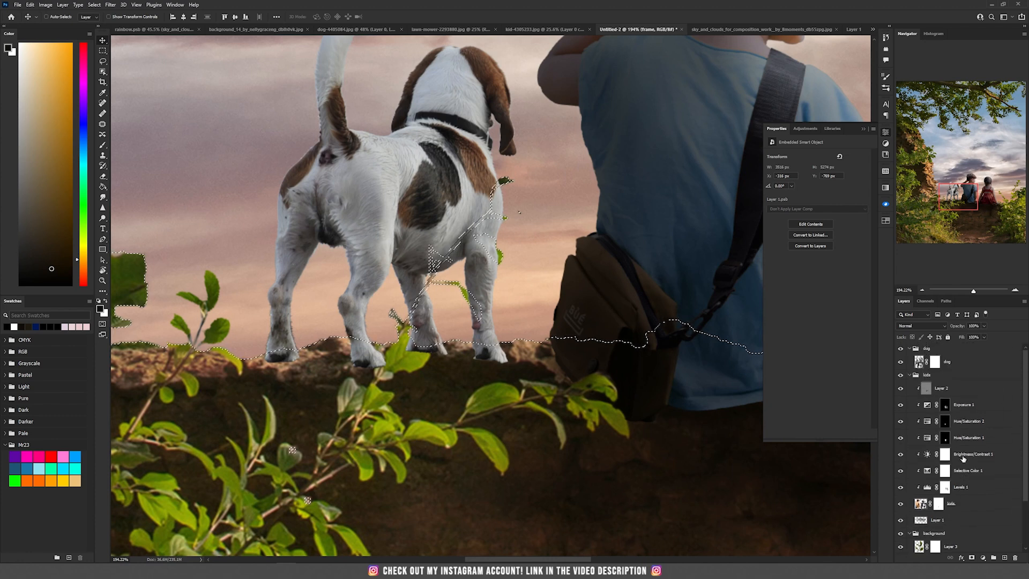
pyautogui.click(934, 361)
pyautogui.press('b')
pyautogui.press(']')
pyautogui.press(']')
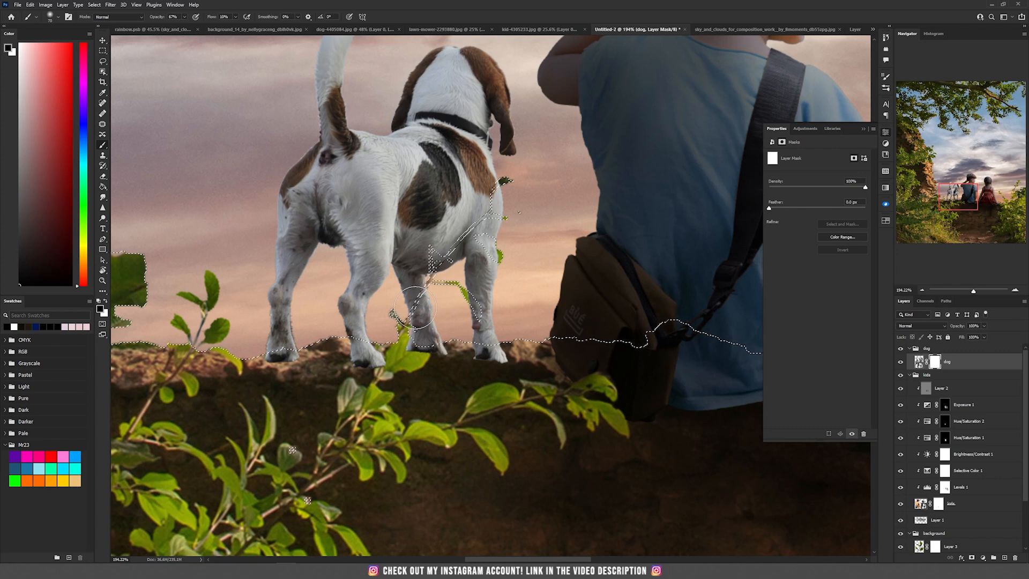
pyautogui.moveTo(412, 310); pyautogui.dragTo(521, 168)
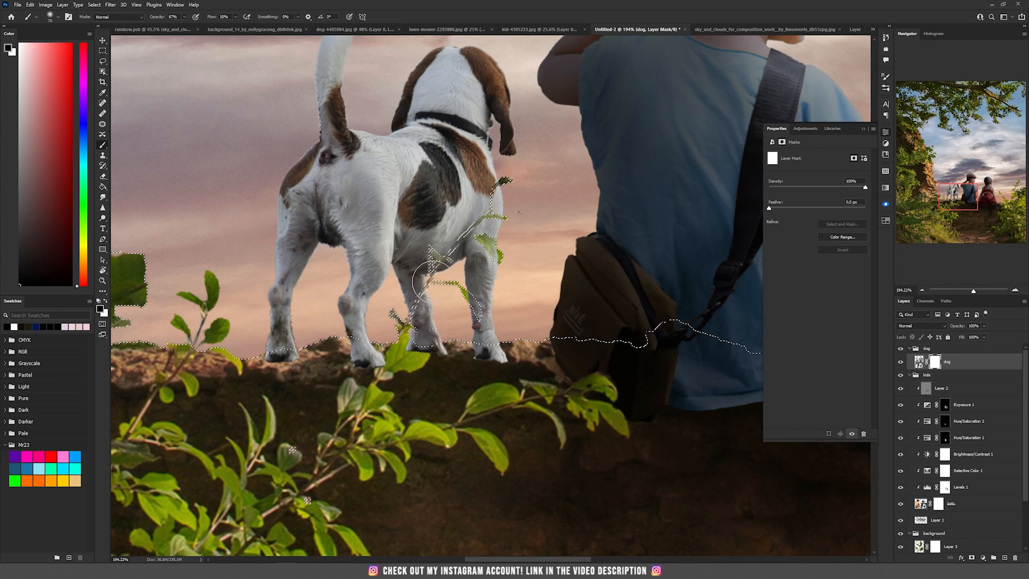
pyautogui.moveTo(367, 319)
pyautogui.mouseDown()
pyautogui.moveTo(437, 289)
pyautogui.moveTo(394, 311)
pyautogui.moveTo(404, 315)
pyautogui.moveTo(462, 274)
pyautogui.moveTo(406, 294)
pyautogui.moveTo(419, 296)
pyautogui.moveTo(525, 180)
pyautogui.mouseUp()
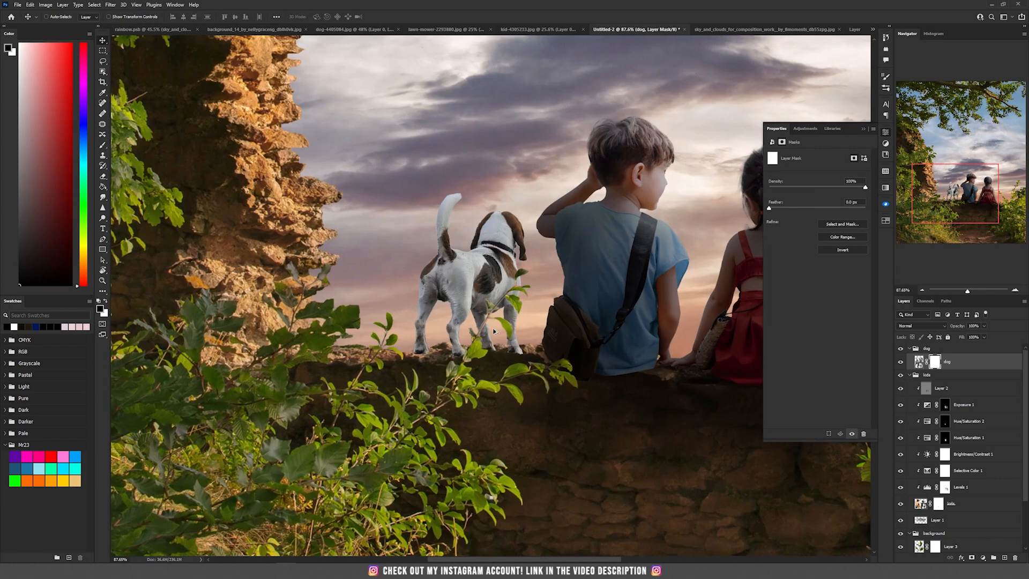
# - Move and slightly rotate the dog so its paws rest on the wall
pyautogui.scroll(8, 448, 365)
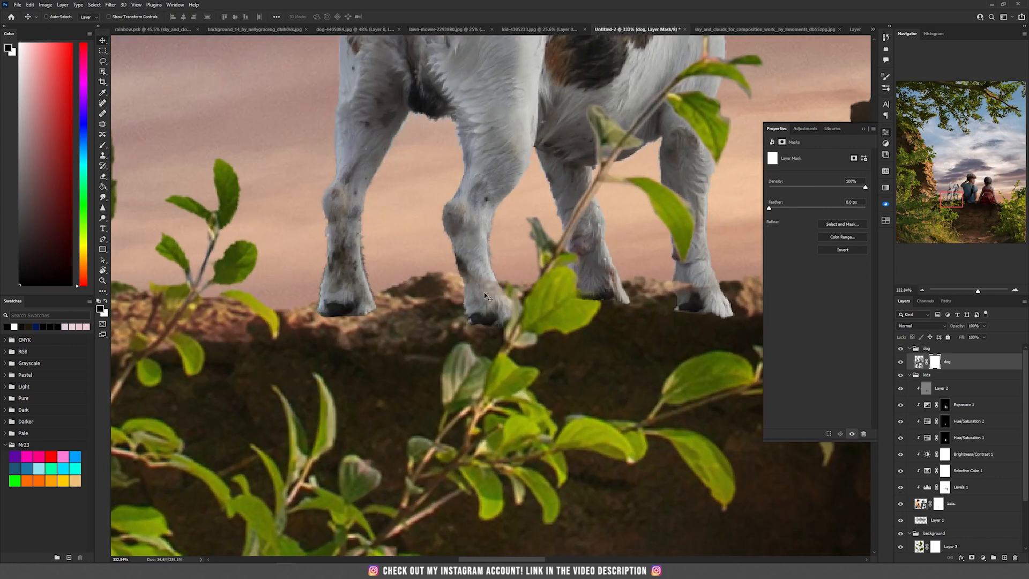
pyautogui.moveTo(561, 274); pyautogui.dragTo(587, 346)
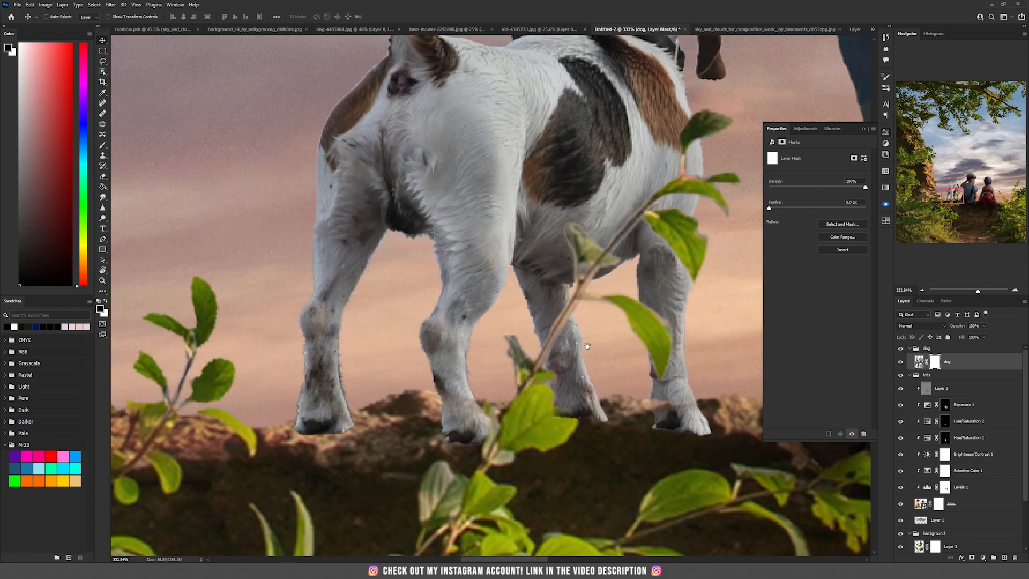
pyautogui.click(923, 362)
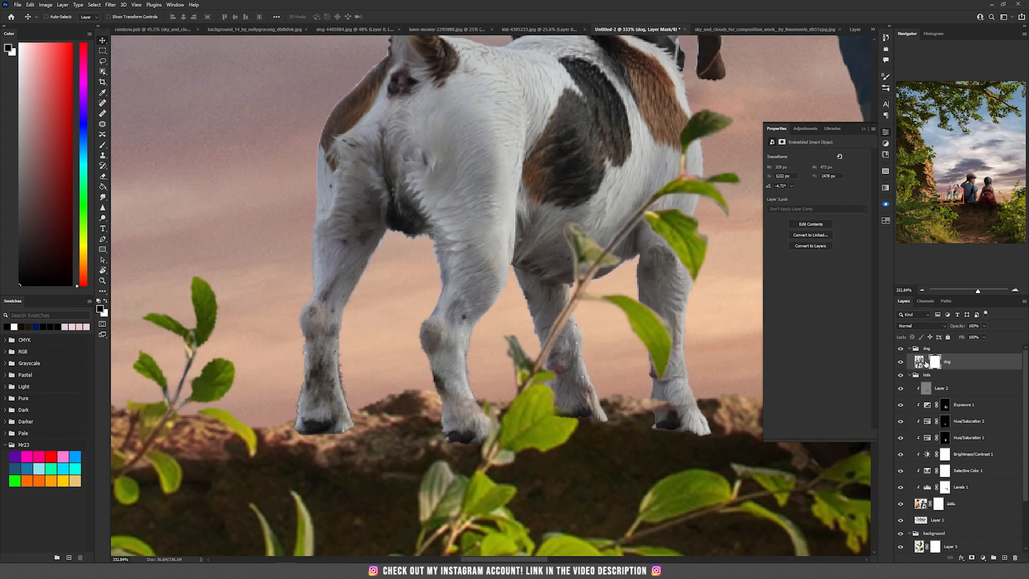
pyautogui.click(920, 364)
pyautogui.moveTo(493, 225)
pyautogui.mouseDown()
pyautogui.moveTo(487, 216)
pyautogui.moveTo(498, 214)
pyautogui.moveTo(455, 219)
pyautogui.moveTo(517, 240)
pyautogui.moveTo(507, 240)
pyautogui.mouseUp()
pyautogui.scroll(-3, 463, 234)
pyautogui.hotkey('ctrl', 't')
pyautogui.moveTo(600, 311); pyautogui.dragTo(604, 307)
pyautogui.moveTo(504, 281); pyautogui.dragTo(517, 278)
pyautogui.press('Return')
pyautogui.scroll(4, 517, 278)
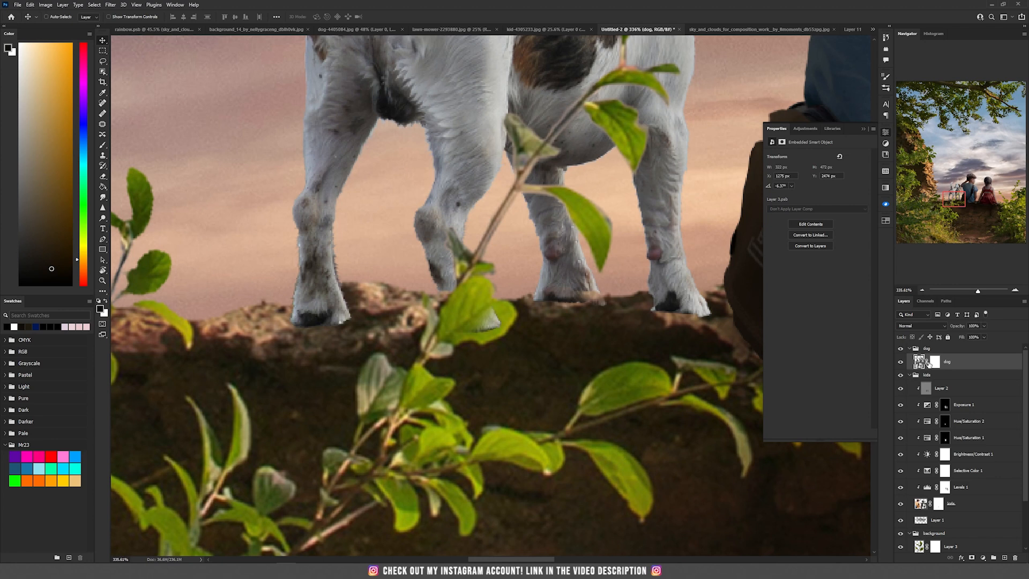
# - Select the dog's layer mask and paint with a small brush around its paws to refine where they meet the wall
pyautogui.click(935, 362)
pyautogui.press('b')
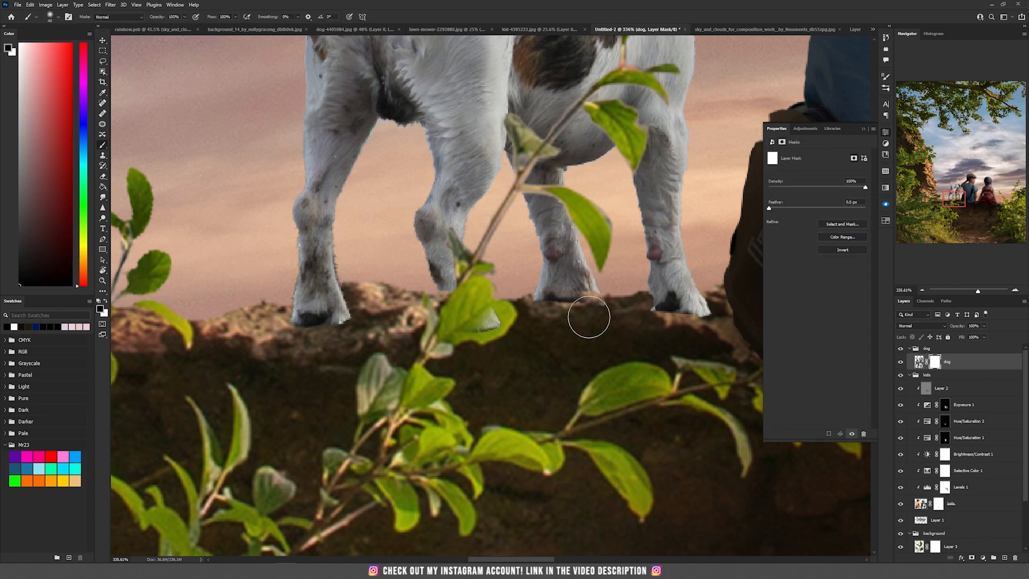
pyautogui.press('[')
pyautogui.press('[')
pyautogui.press('[')
pyautogui.moveTo(480, 318); pyautogui.dragTo(484, 327)
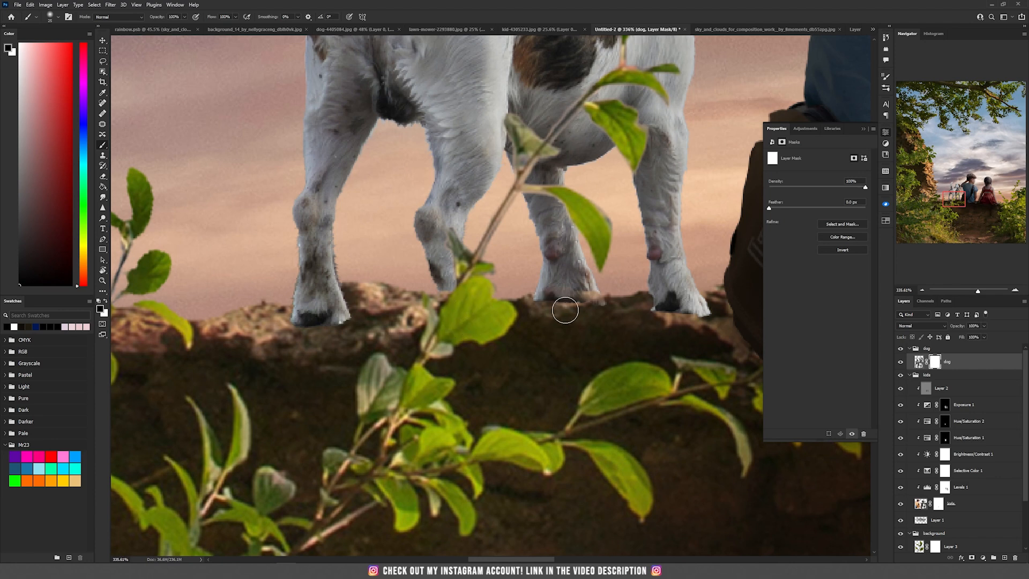
pyautogui.press('x')
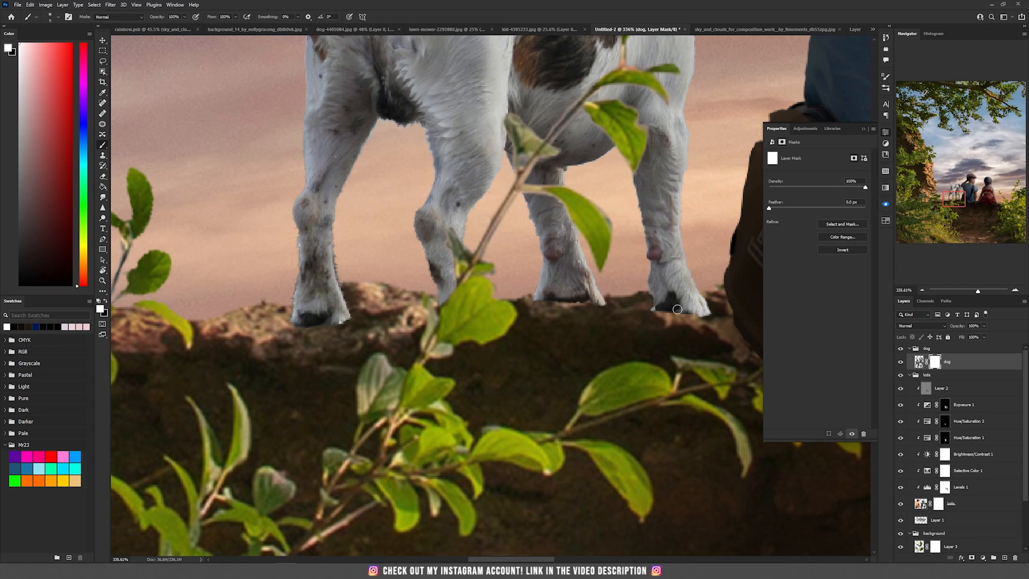
pyautogui.scroll(-3, 491, 297)
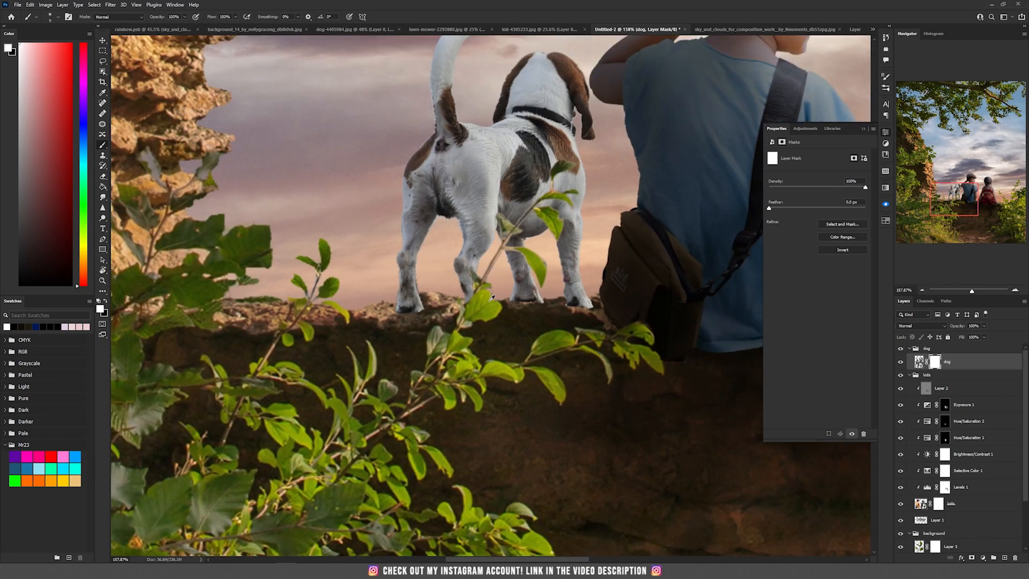
pyautogui.scroll(1, 492, 297)
pyautogui.press('v')
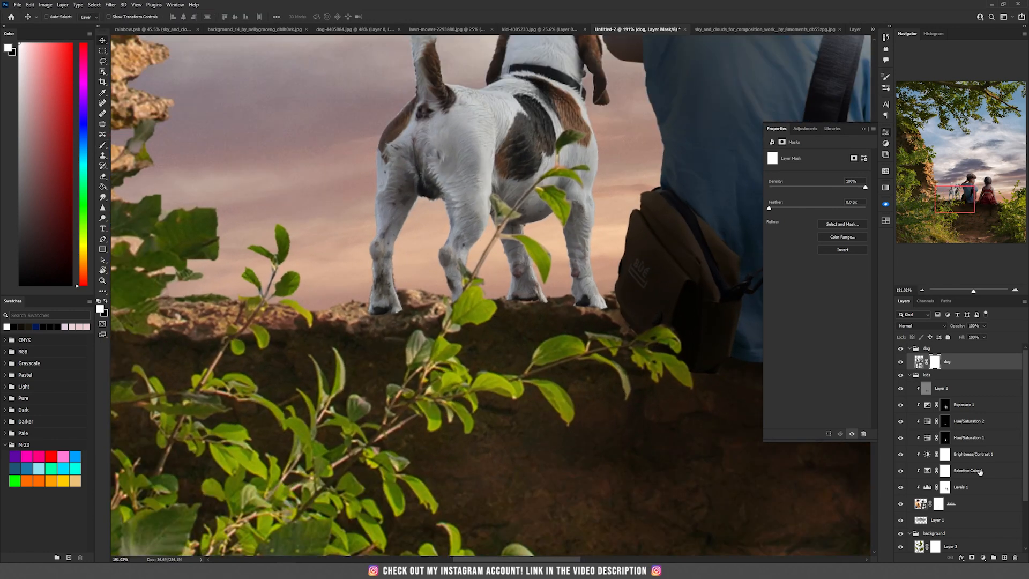
# - Add a new Multiply layer below the dog and set up a soft flattened brush of about 124 px at 9% flow
pyautogui.keyDown('ctrl'); pyautogui.click(1004, 557); pyautogui.keyUp('ctrl')
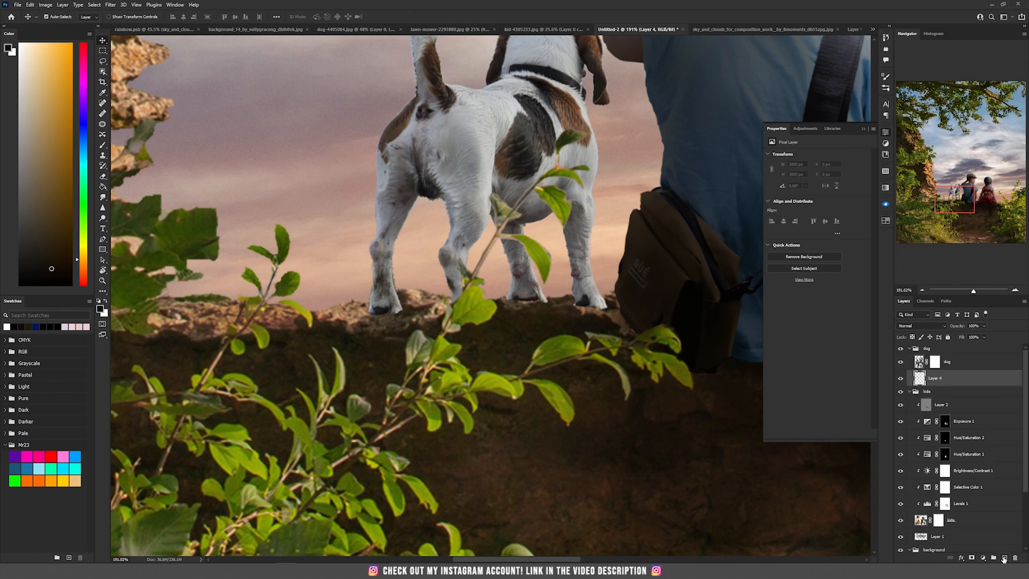
pyautogui.click(917, 326)
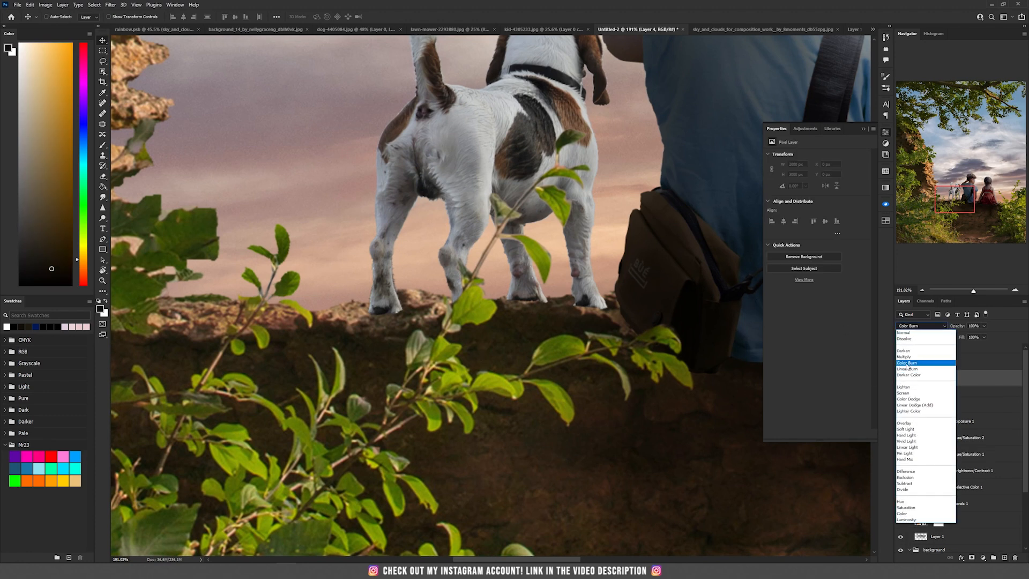
pyautogui.click(907, 369)
pyautogui.press('b')
pyautogui.rightClick(521, 287)
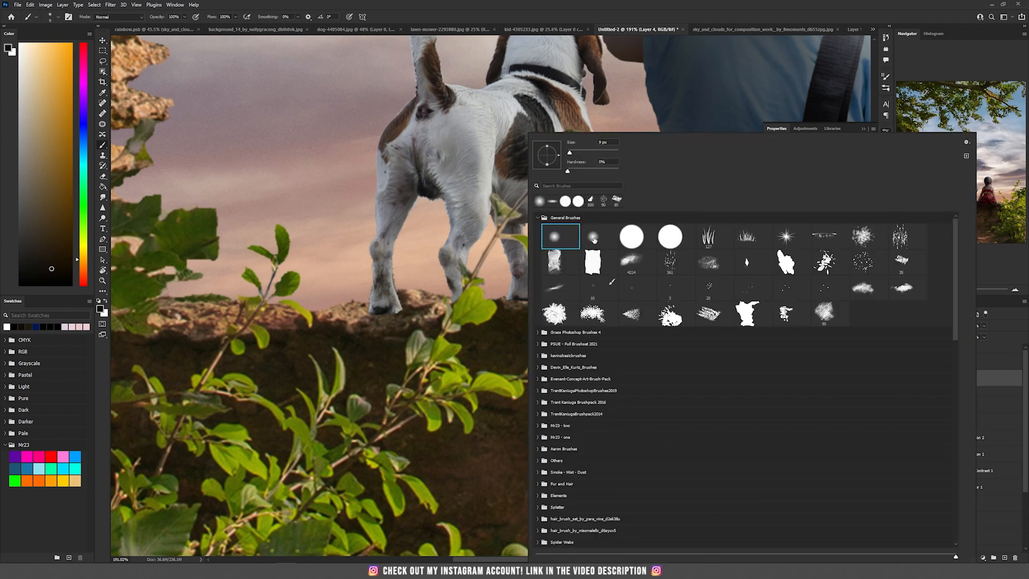
pyautogui.click(431, 3)
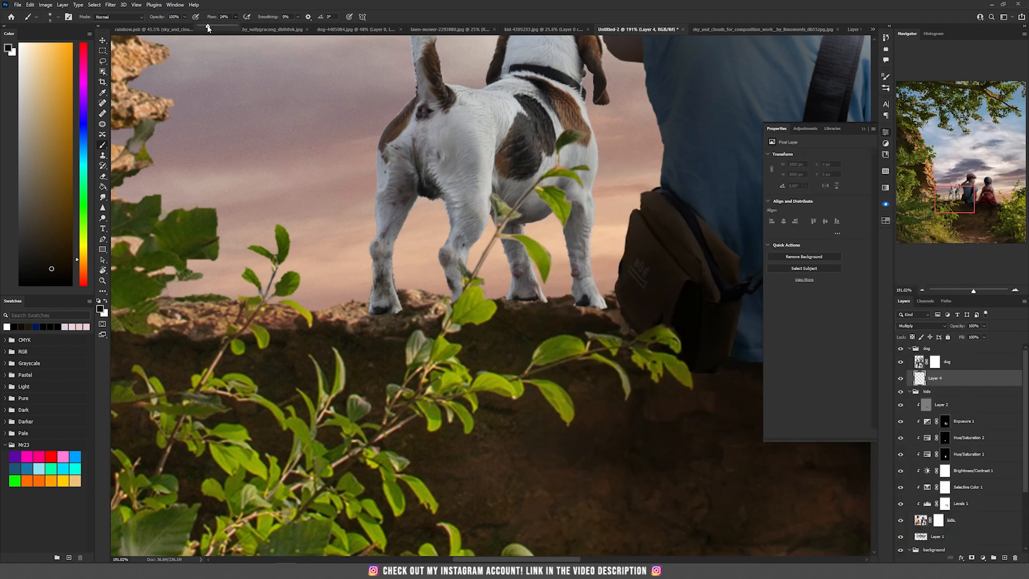
pyautogui.moveTo(203, 27); pyautogui.dragTo(202, 27)
pyautogui.rightClick(470, 249)
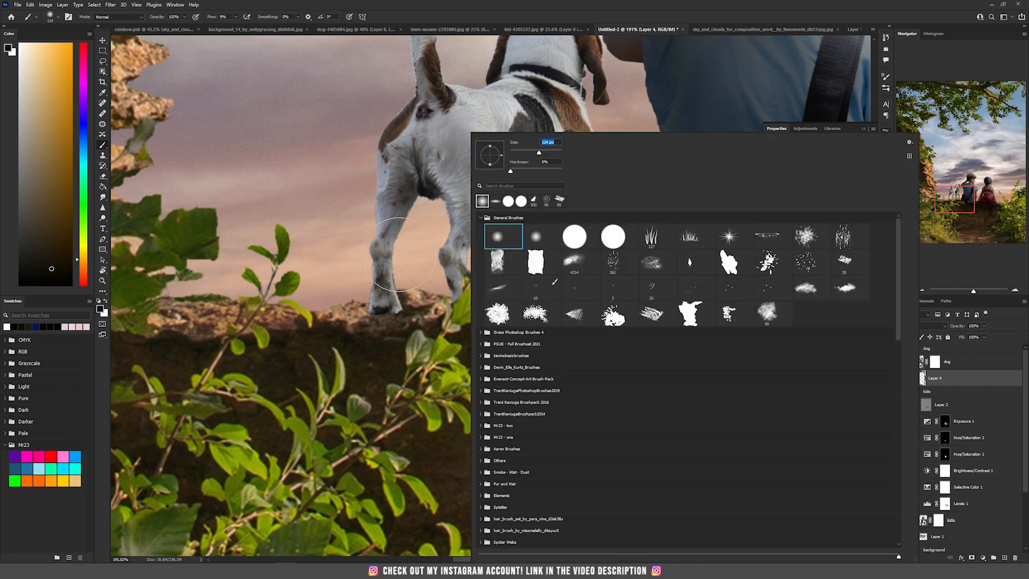
pyautogui.rightClick(403, 249)
pyautogui.moveTo(422, 148); pyautogui.dragTo(424, 153)
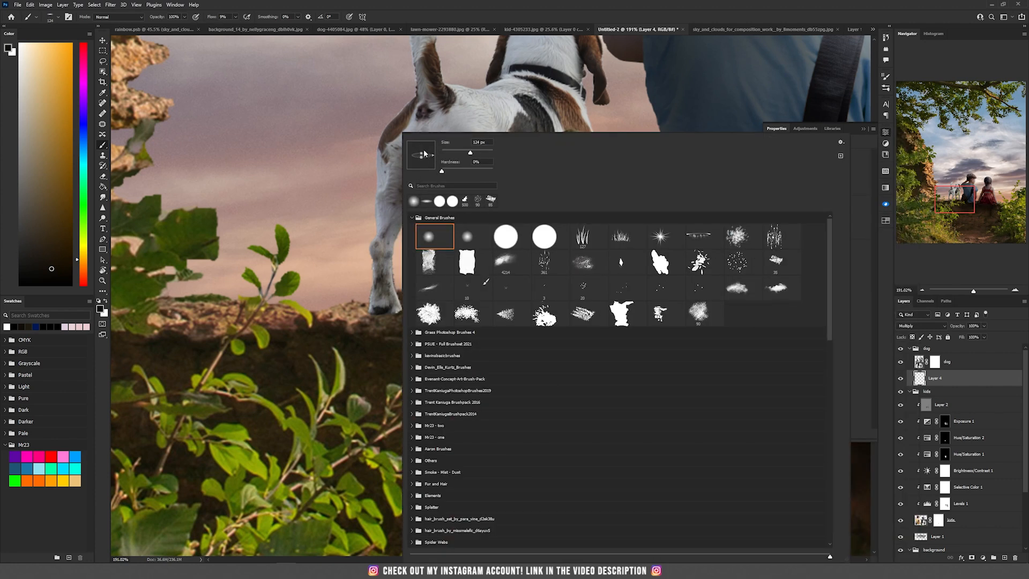
pyautogui.click(450, 3)
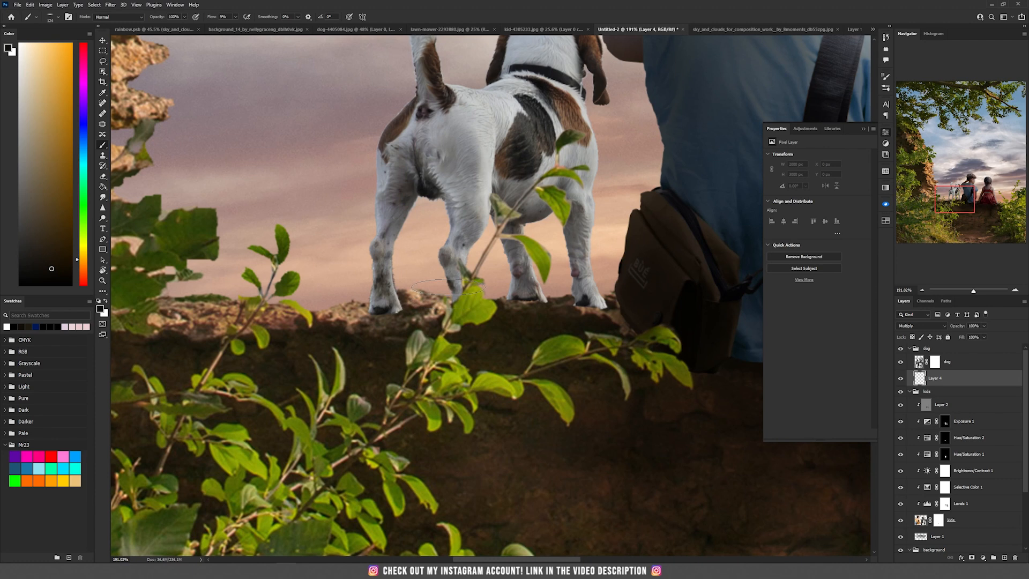
# - Paint soft contact shadows under the dog's paws on the wall with black
pyautogui.keyDown('alt'); pyautogui.click(507, 330); pyautogui.keyUp('alt')
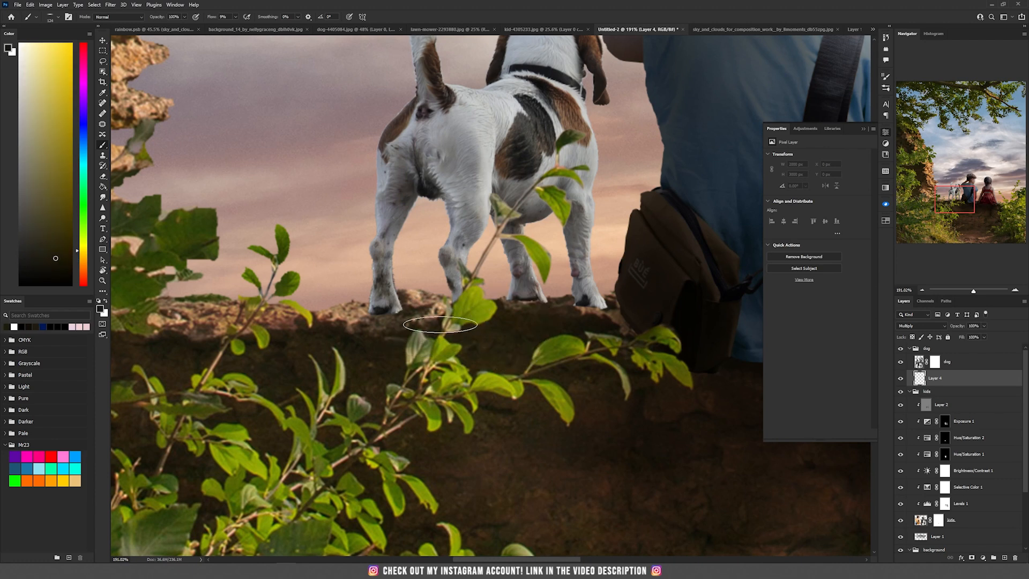
pyautogui.press('[')
pyautogui.press('[')
pyautogui.moveTo(386, 315); pyautogui.dragTo(376, 310)
pyautogui.press(']')
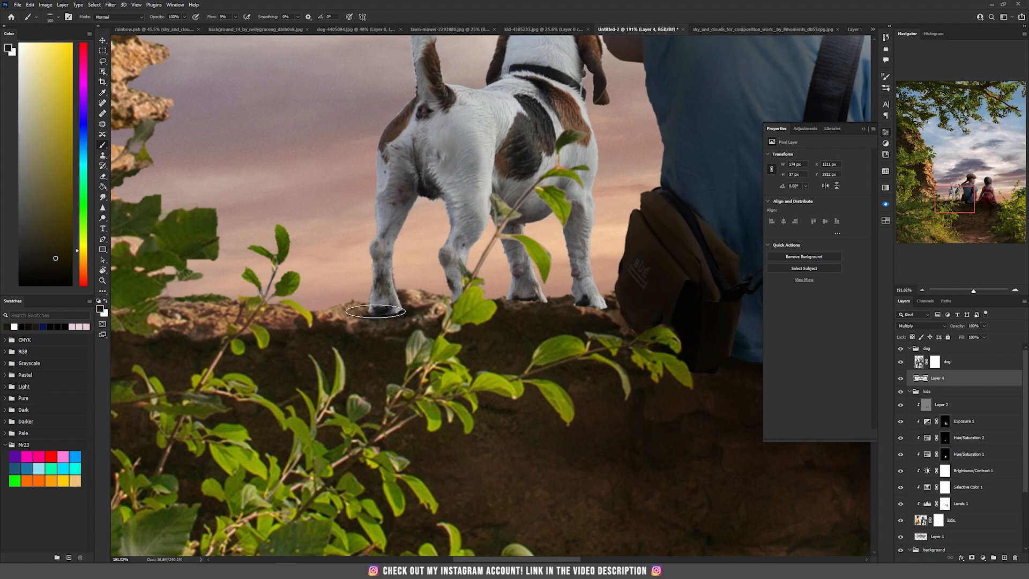
pyautogui.scroll(-5, 424, 337)
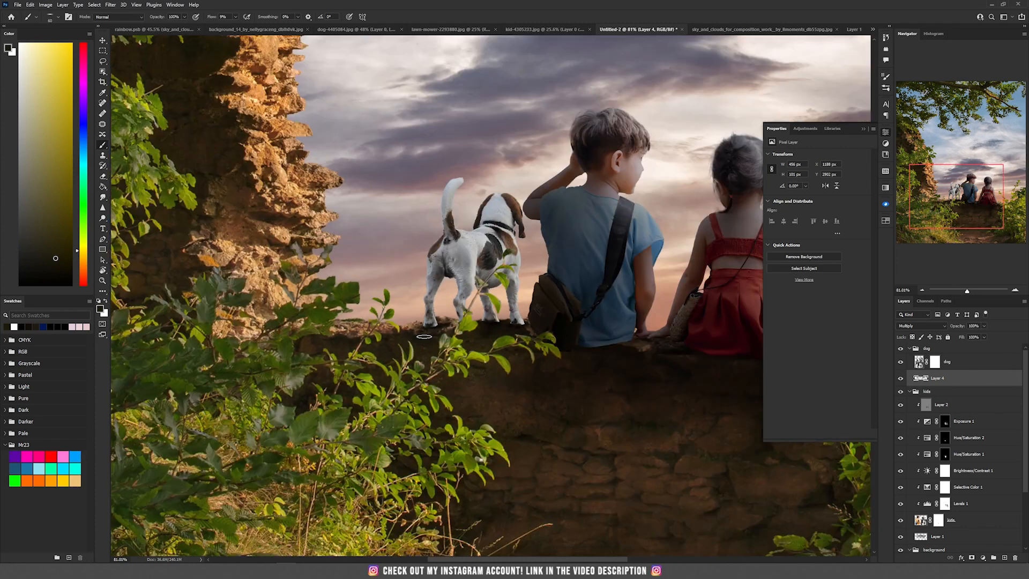
pyautogui.press('v')
pyautogui.scroll(3, 589, 310)
pyautogui.moveTo(590, 310); pyautogui.dragTo(599, 376)
# - Add a Levels adjustment clipped to the dog and lower the output white level to darken it
pyautogui.click(971, 362)
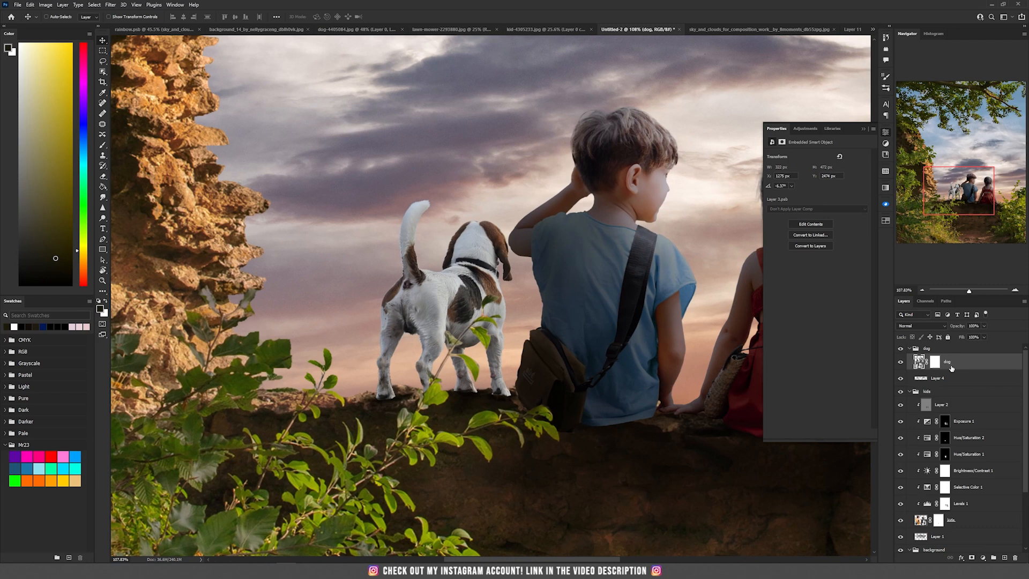
pyautogui.click(983, 559)
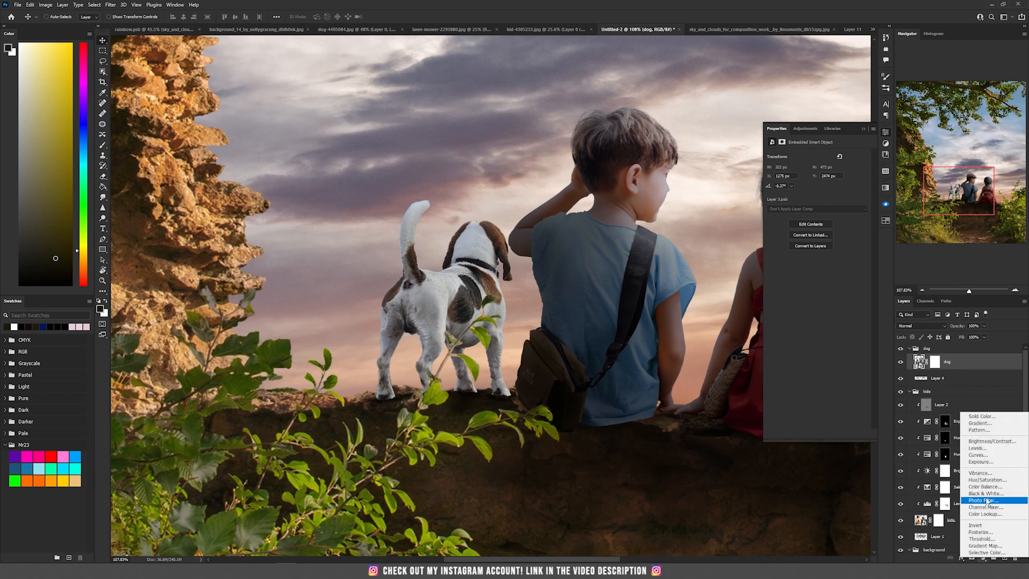
pyautogui.click(980, 448)
pyautogui.click(816, 434)
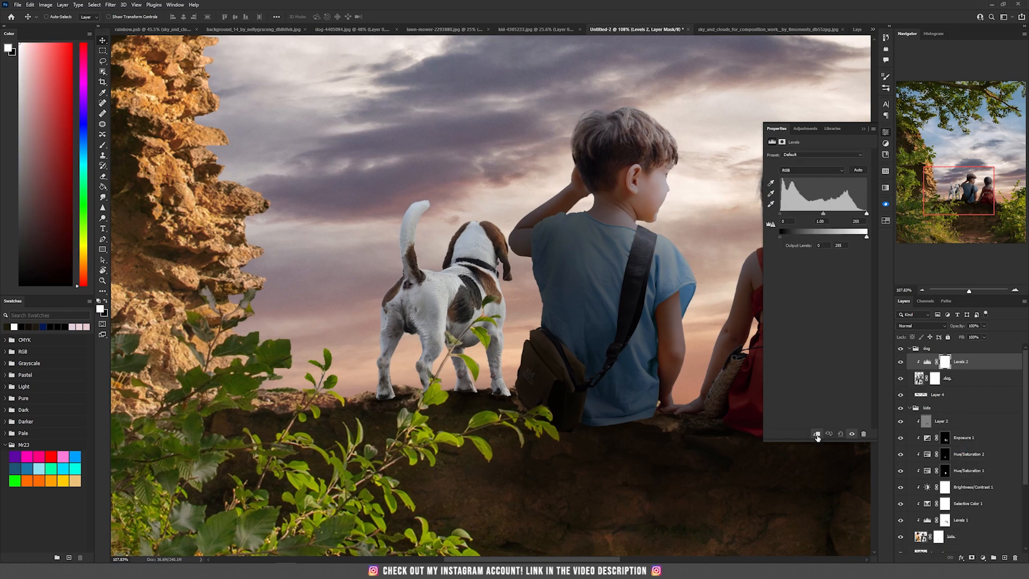
pyautogui.moveTo(862, 240); pyautogui.dragTo(824, 239)
pyautogui.scroll(-1, 738, 305)
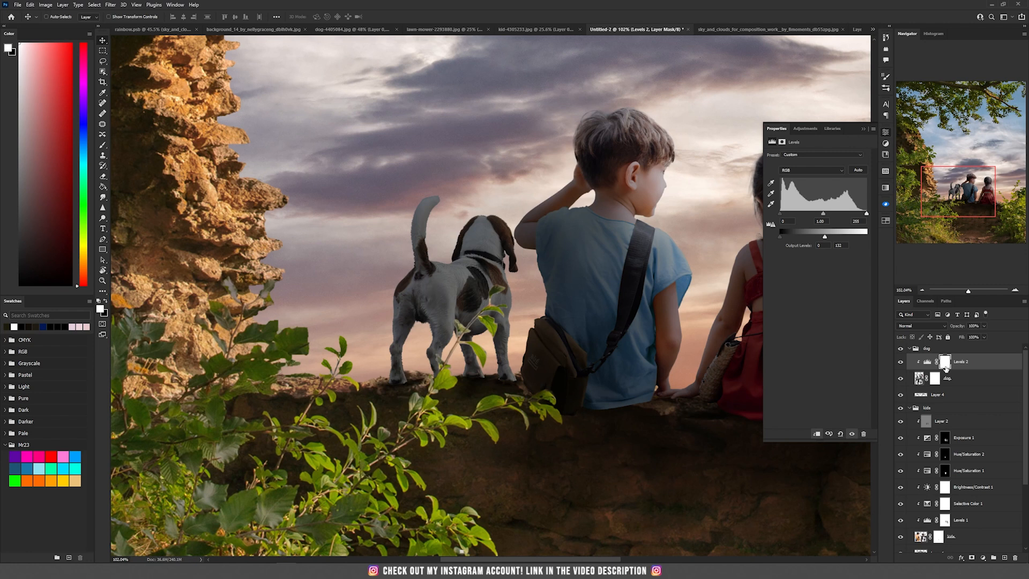
# - Paint with a soft black brush on the Levels mask to restore brightness on the dog's sunlit edges
pyautogui.press('b')
pyautogui.rightClick(346, 252)
pyautogui.click(376, 232)
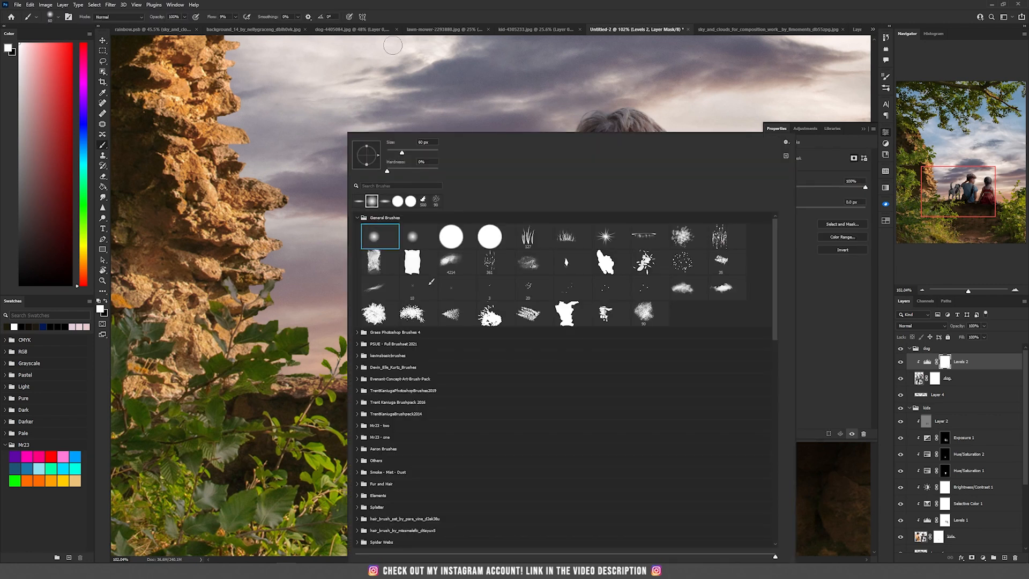
pyautogui.click(401, 4)
pyautogui.press('x')
pyautogui.press(']')
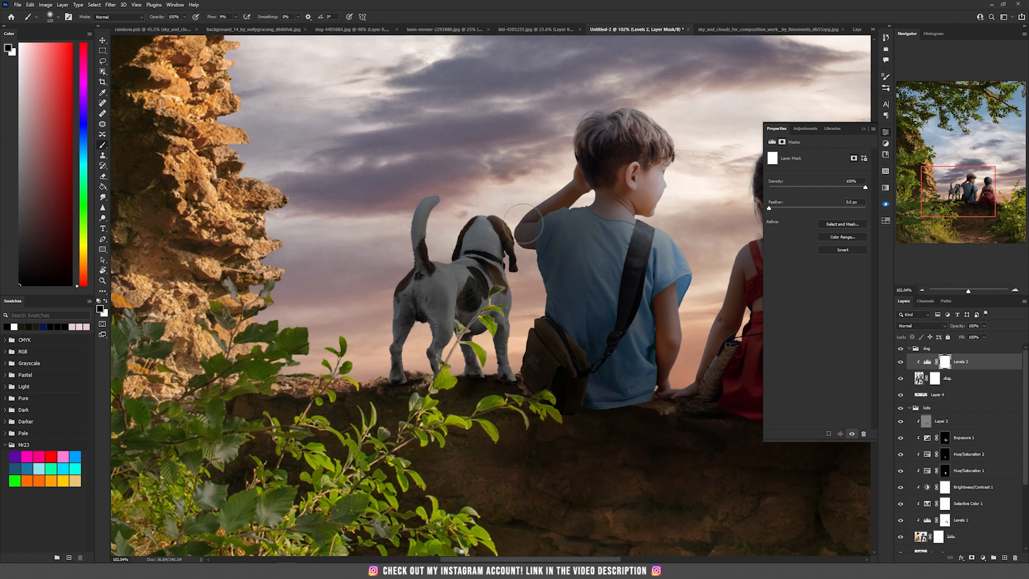
pyautogui.press('[')
pyautogui.press('[')
pyautogui.moveTo(509, 276); pyautogui.dragTo(513, 334)
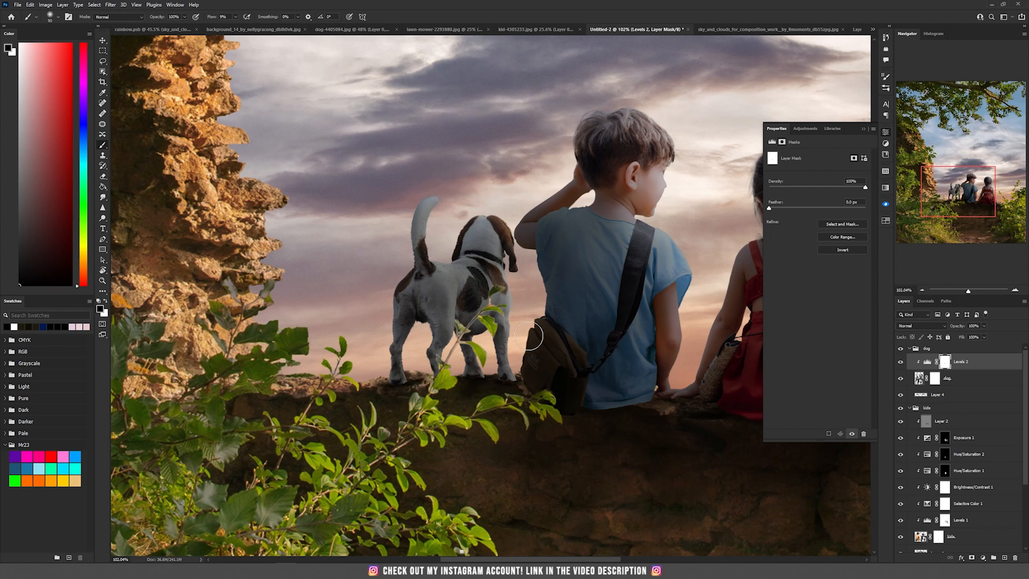
pyautogui.scroll(1, 547, 306)
pyautogui.moveTo(410, 207); pyautogui.dragTo(463, 265)
pyautogui.scroll(-5, 427, 417)
pyautogui.press('v')
# - Add a Selective Color adjustment clipped to the dog in Color blend mode and slightly reduce Cyan in the neutrals
pyautogui.click(984, 559)
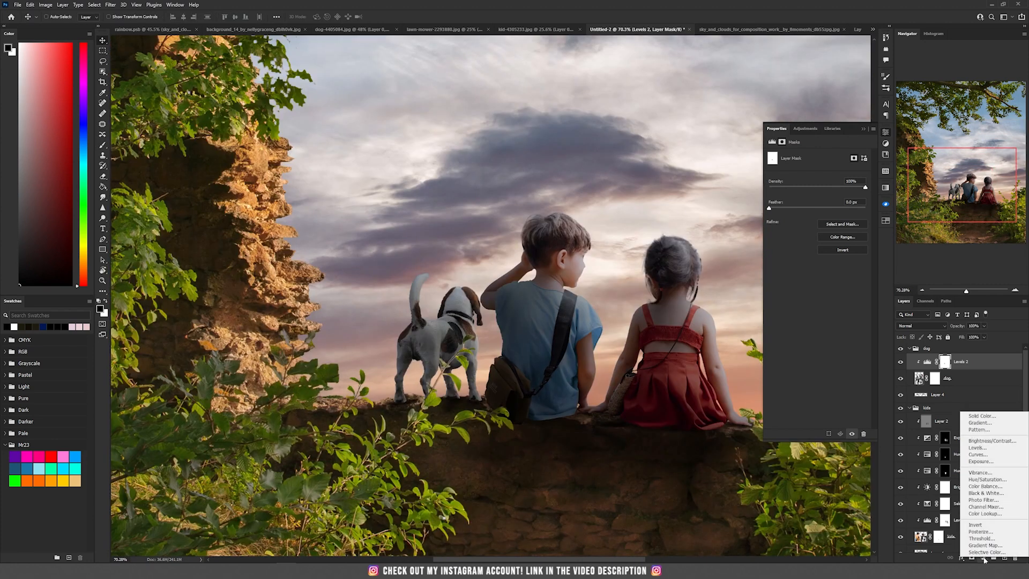
pyautogui.click(986, 554)
pyautogui.click(915, 325)
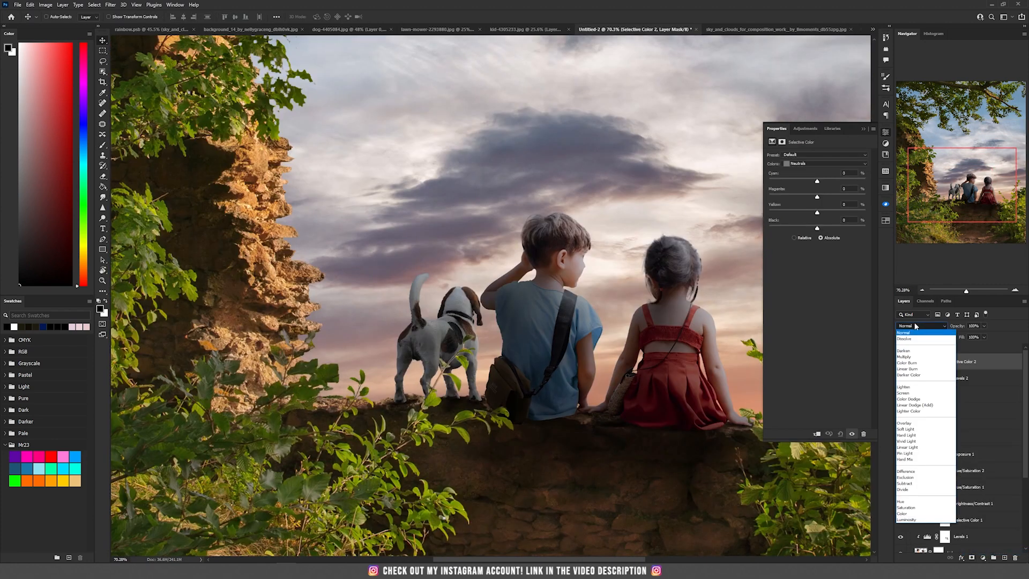
pyautogui.click(919, 513)
pyautogui.click(816, 434)
pyautogui.moveTo(816, 182); pyautogui.dragTo(814, 183)
pyautogui.scroll(-5, 562, 308)
pyautogui.scroll(7, 483, 323)
# - Create a new Soft Light layer above the dog's adjustments
pyautogui.click(959, 440)
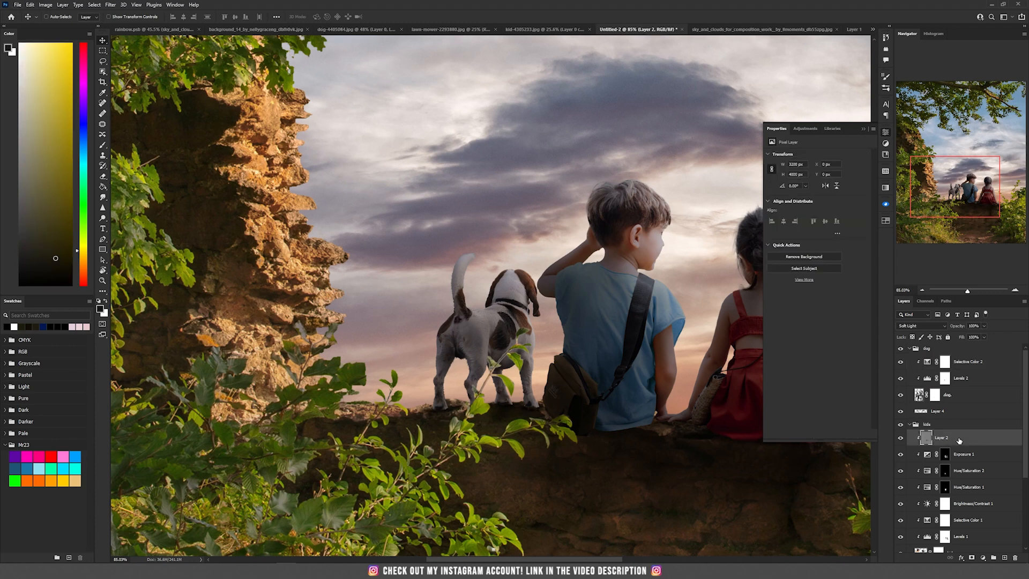
pyautogui.click(972, 365)
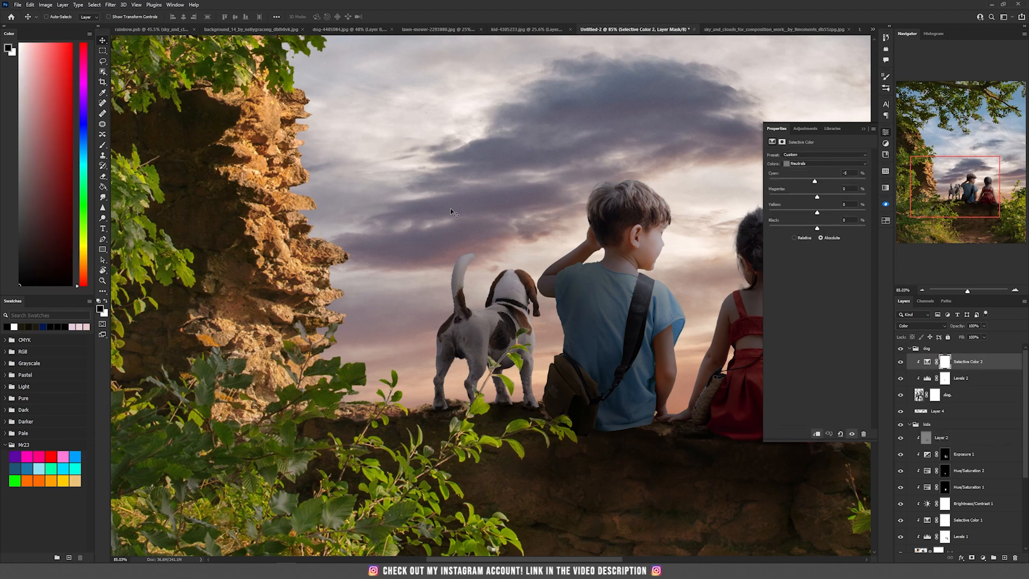
pyautogui.click(62, 5)
pyautogui.moveTo(75, 14)
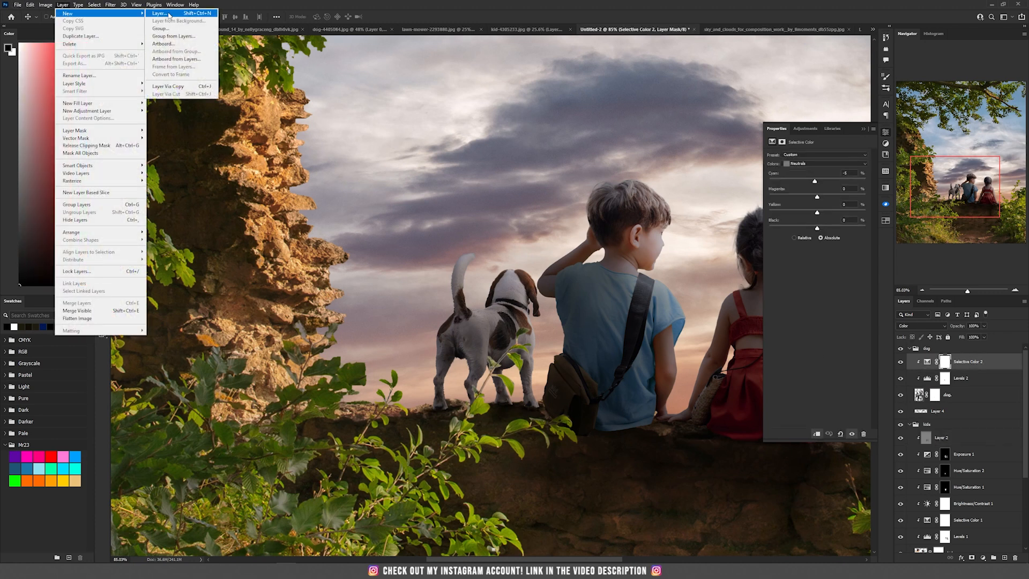
pyautogui.click(161, 14)
pyautogui.click(484, 205)
pyautogui.click(474, 321)
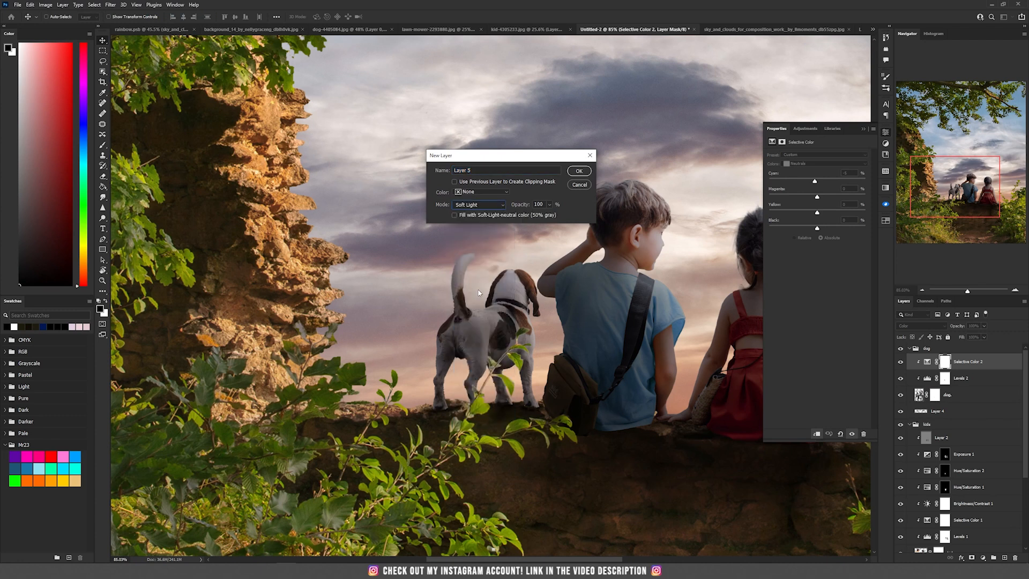
pyautogui.click(579, 172)
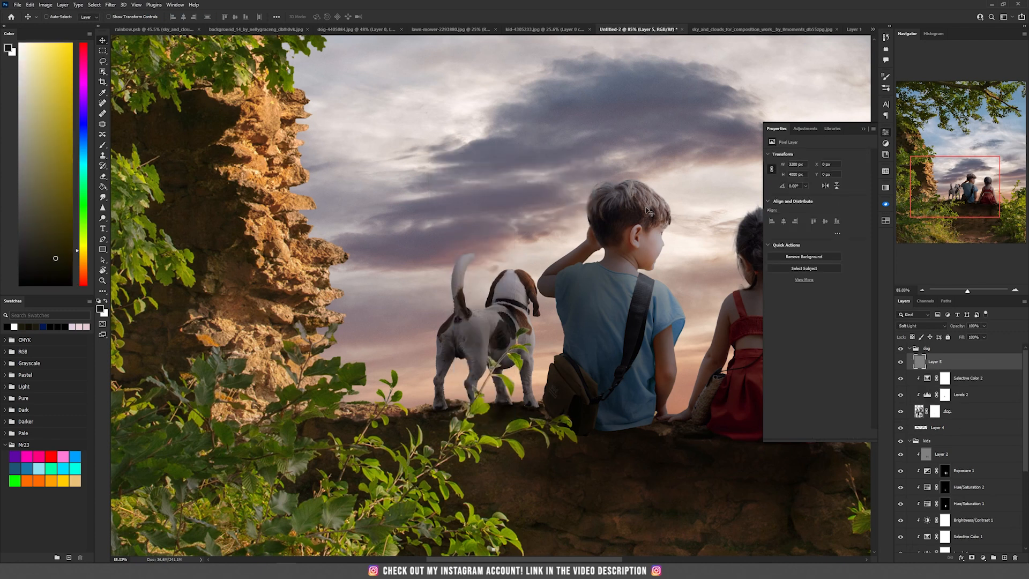
# - Paint with a large soft black brush on the Soft Light layer to burn the dog's shaded legs and body
pyautogui.keyDown('alt'); pyautogui.click(945, 367); pyautogui.keyUp('alt')
pyautogui.press('b')
pyautogui.scroll(3, 430, 359)
pyautogui.press('d')
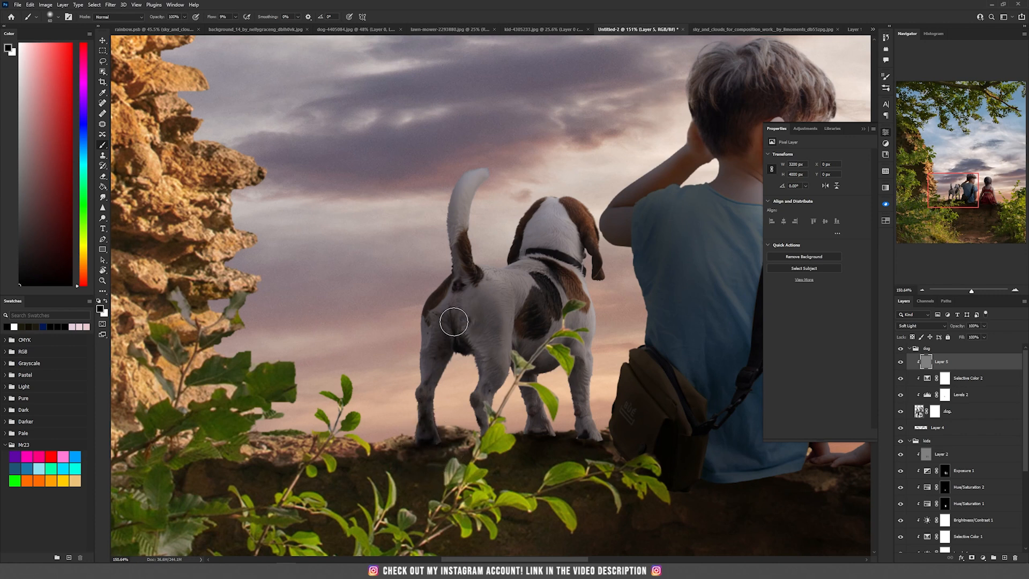
pyautogui.press(']')
pyautogui.press(']')
pyautogui.press(']')
pyautogui.press(']')
pyautogui.moveTo(555, 308)
pyautogui.mouseDown()
pyautogui.moveTo(570, 256)
pyautogui.moveTo(553, 301)
pyautogui.moveTo(504, 311)
pyautogui.mouseUp()
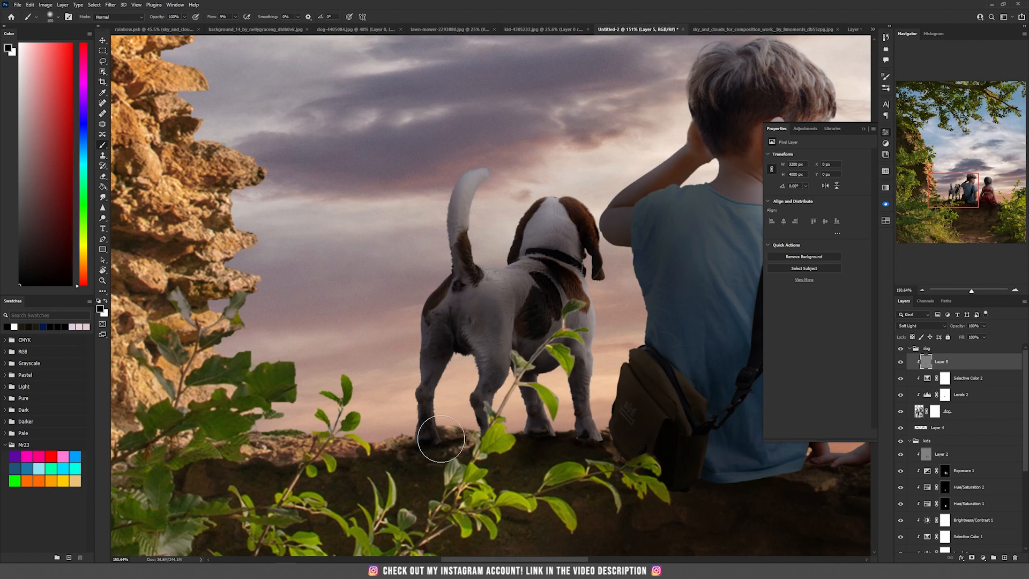
pyautogui.moveTo(436, 440)
pyautogui.mouseDown()
pyautogui.moveTo(490, 279)
pyautogui.moveTo(496, 328)
pyautogui.mouseUp()
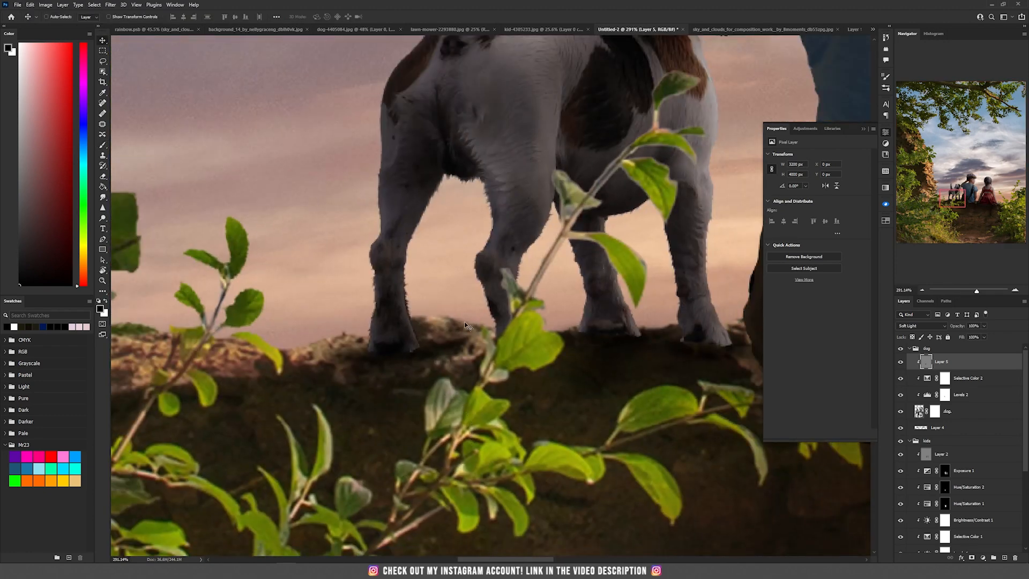
pyautogui.scroll(-1, 465, 325)
pyautogui.moveTo(488, 250); pyautogui.dragTo(468, 330)
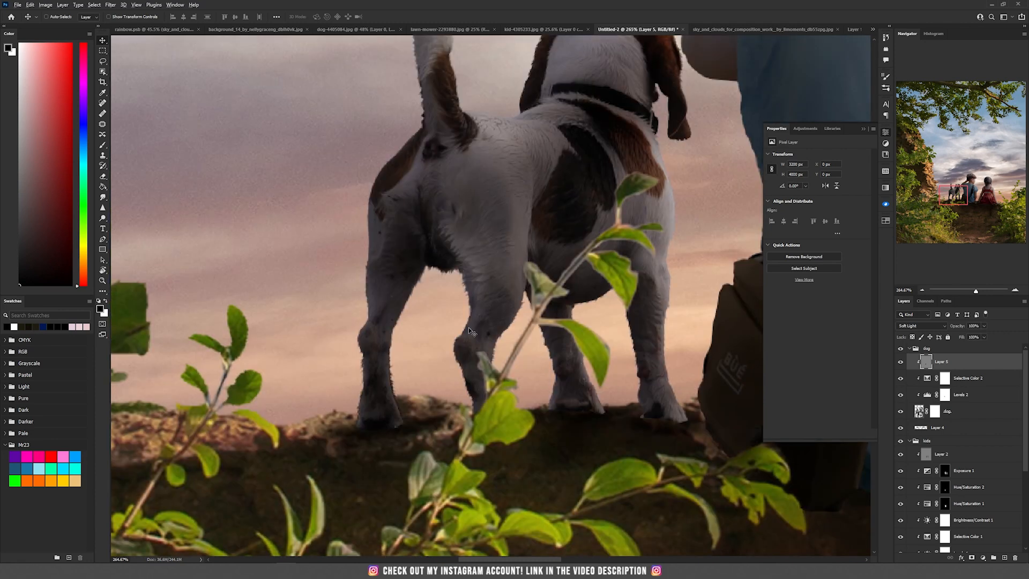
pyautogui.scroll(1, 478, 379)
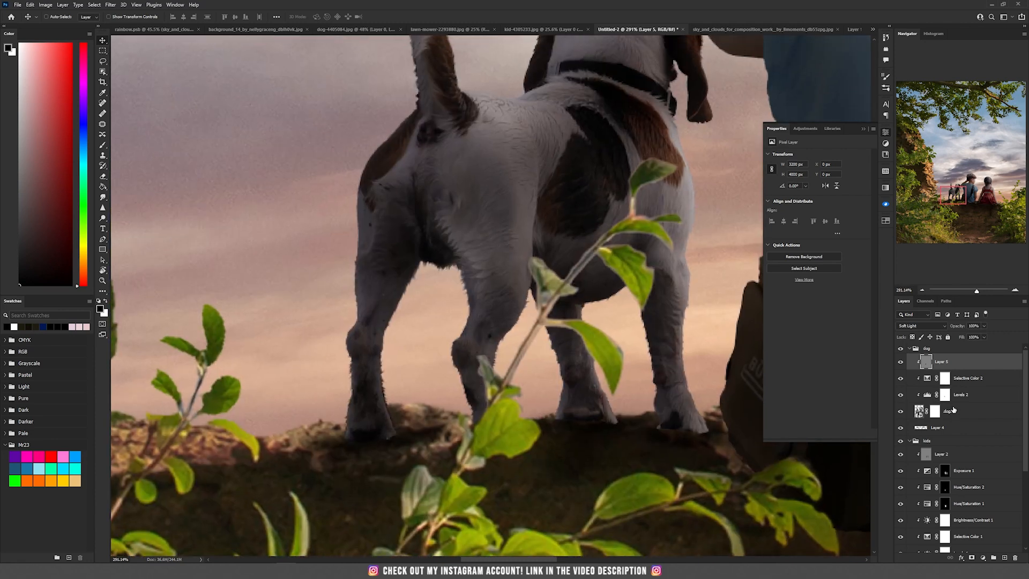
# - Raise the output black level of the dog's Levels adjustment to 11 and review it in the composition
pyautogui.click(961, 395)
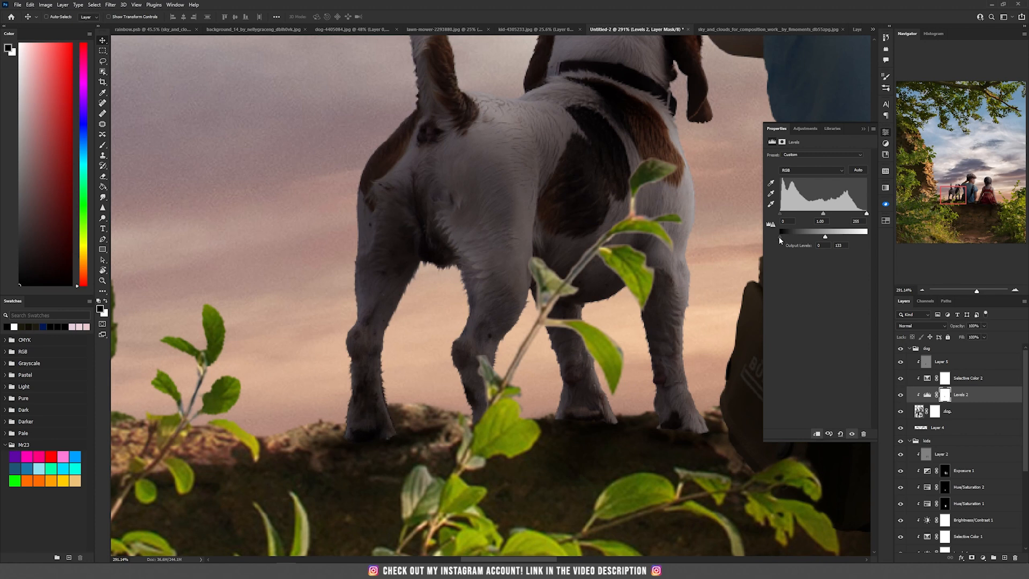
pyautogui.moveTo(780, 236); pyautogui.dragTo(783, 237)
pyautogui.scroll(-10, 684, 300)
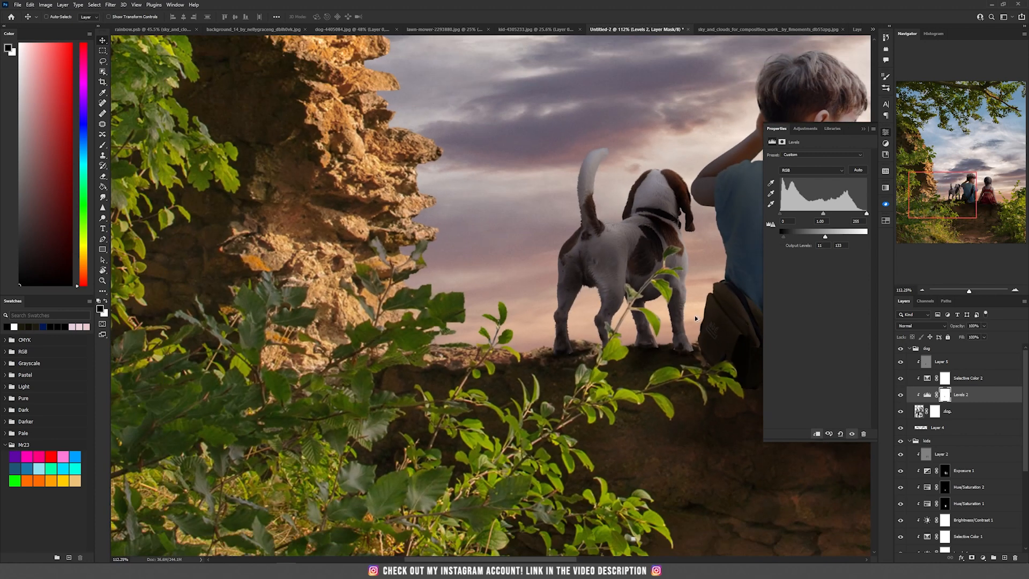
pyautogui.scroll(-6, 536, 332)
pyautogui.scroll(9, 410, 357)
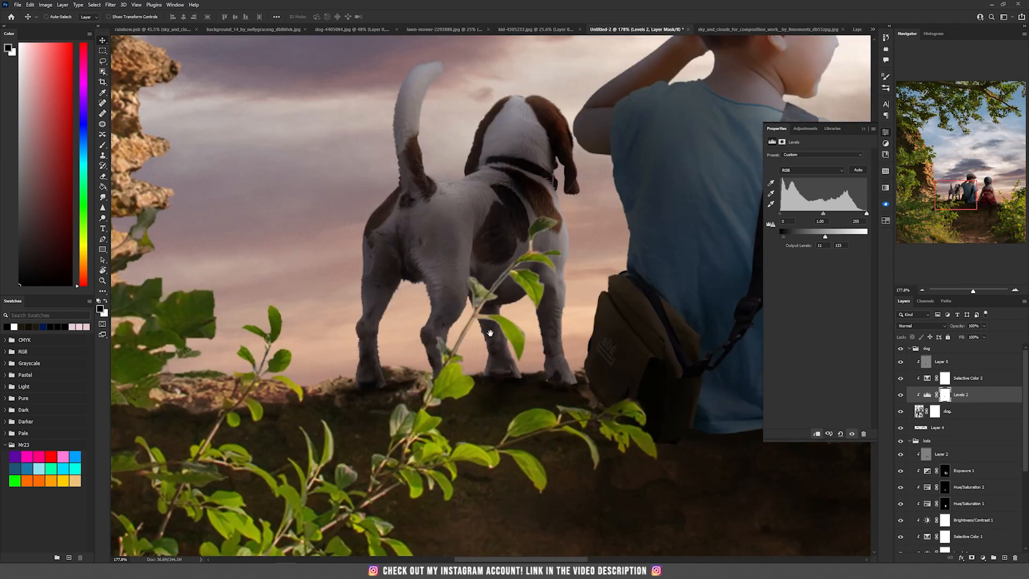
pyautogui.scroll(2, 396, 324)
pyautogui.moveTo(397, 324); pyautogui.dragTo(439, 300)
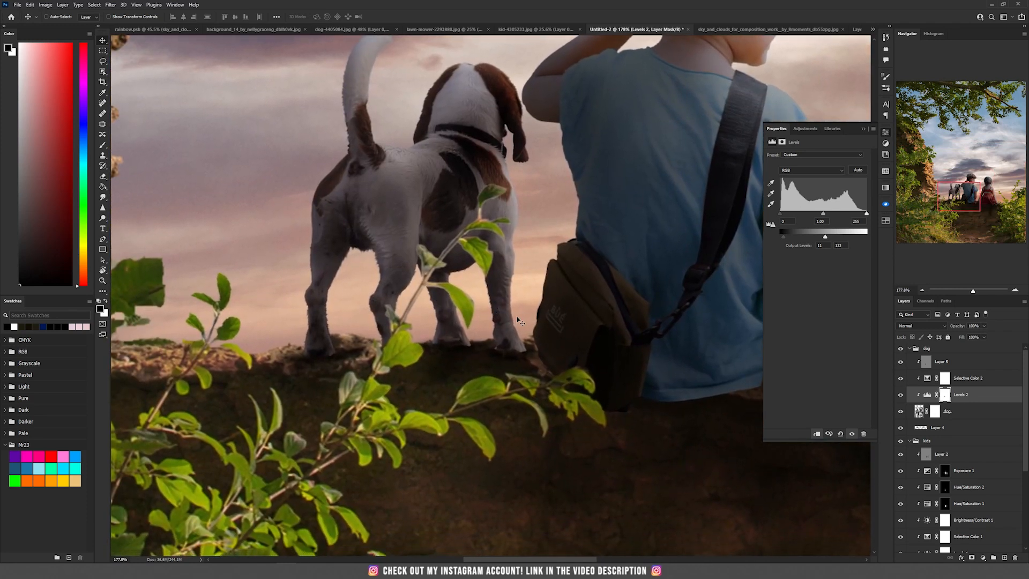
pyautogui.scroll(-10, 516, 316)
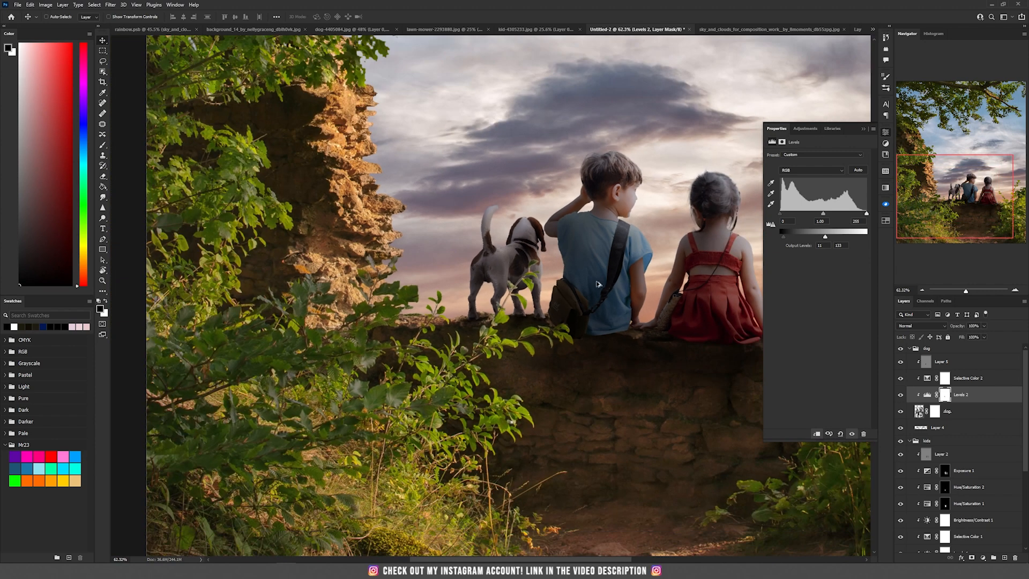
pyautogui.moveTo(598, 284); pyautogui.dragTo(545, 269)
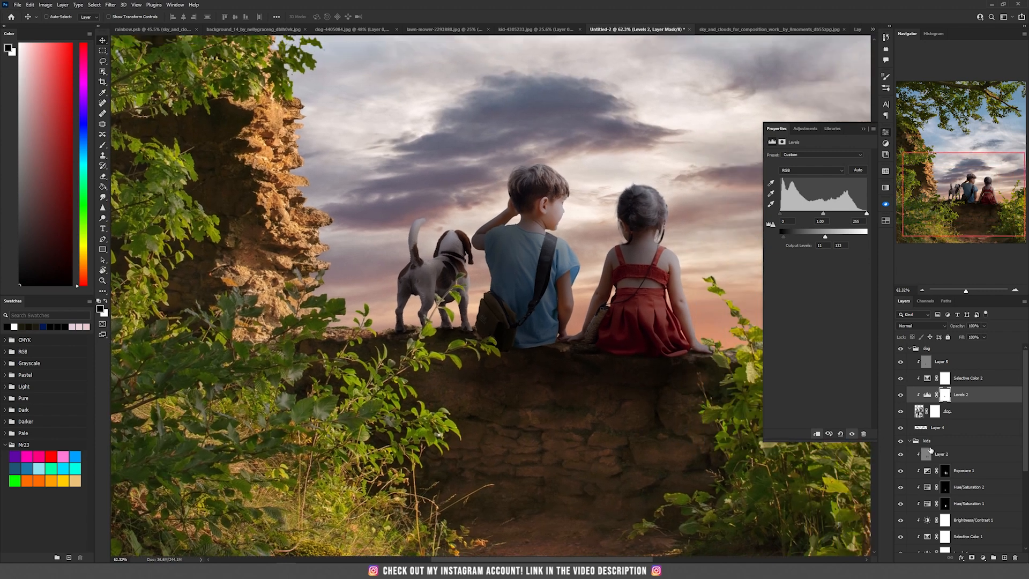
# - Add a Levels adjustment clipped to the frame layer and lower its output white level to darken the scene
pyautogui.scroll(-5, 930, 450)
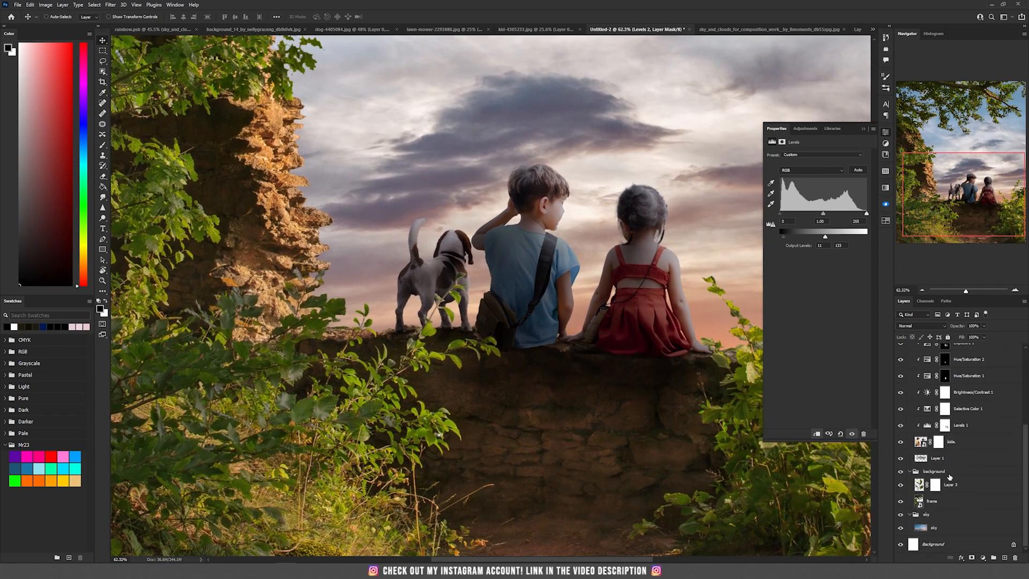
pyautogui.click(962, 503)
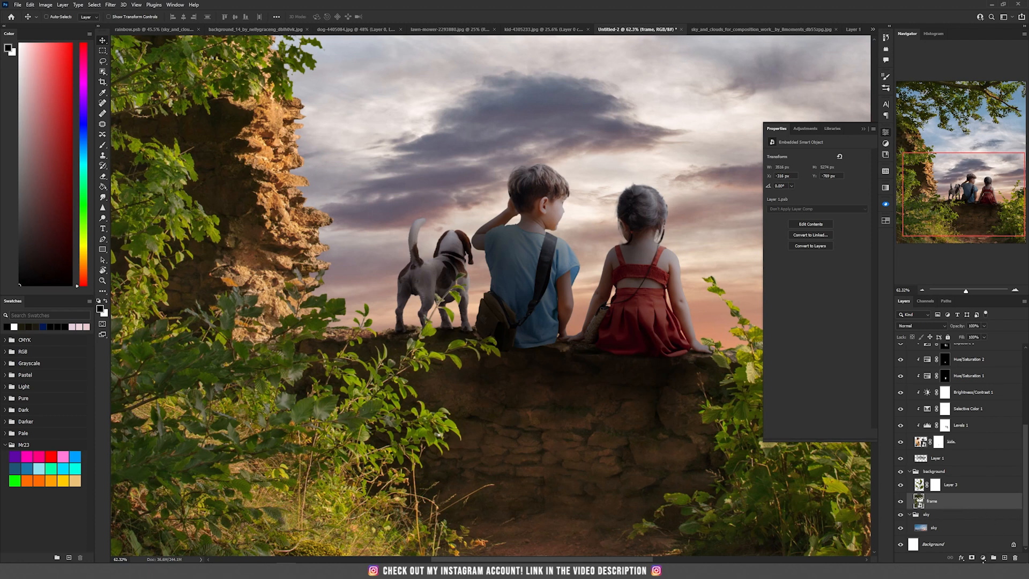
pyautogui.click(982, 559)
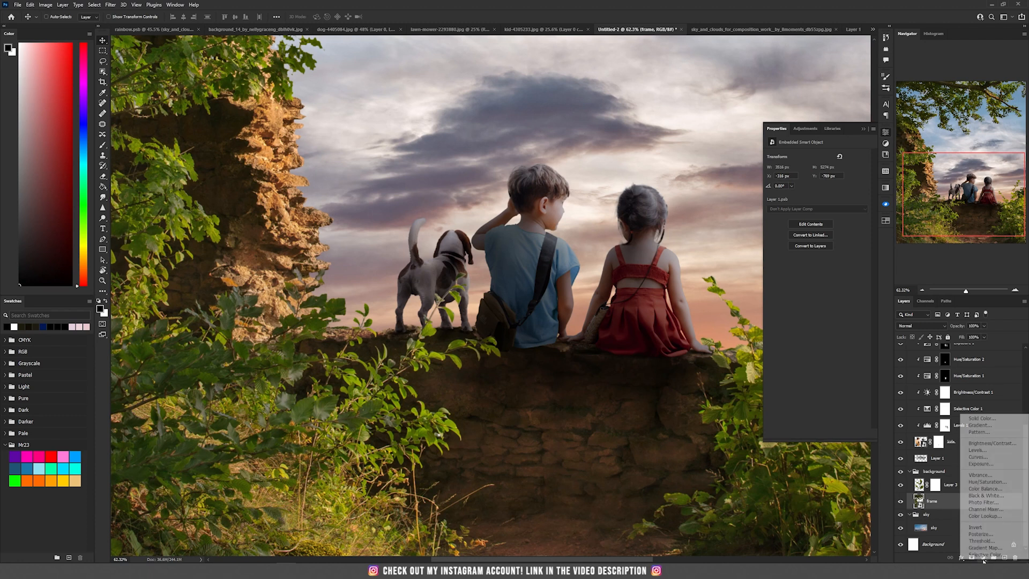
pyautogui.click(989, 451)
pyautogui.click(816, 434)
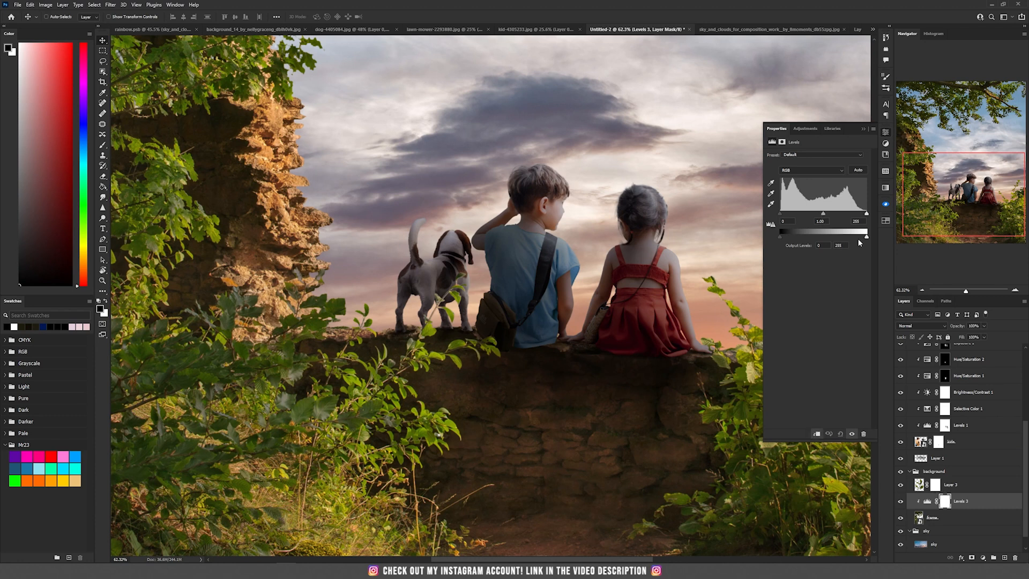
pyautogui.moveTo(866, 239); pyautogui.dragTo(821, 241)
# - Invert the frame Levels mask and paint with a large soft white brush over the wall and foreground edges
pyautogui.click(945, 501)
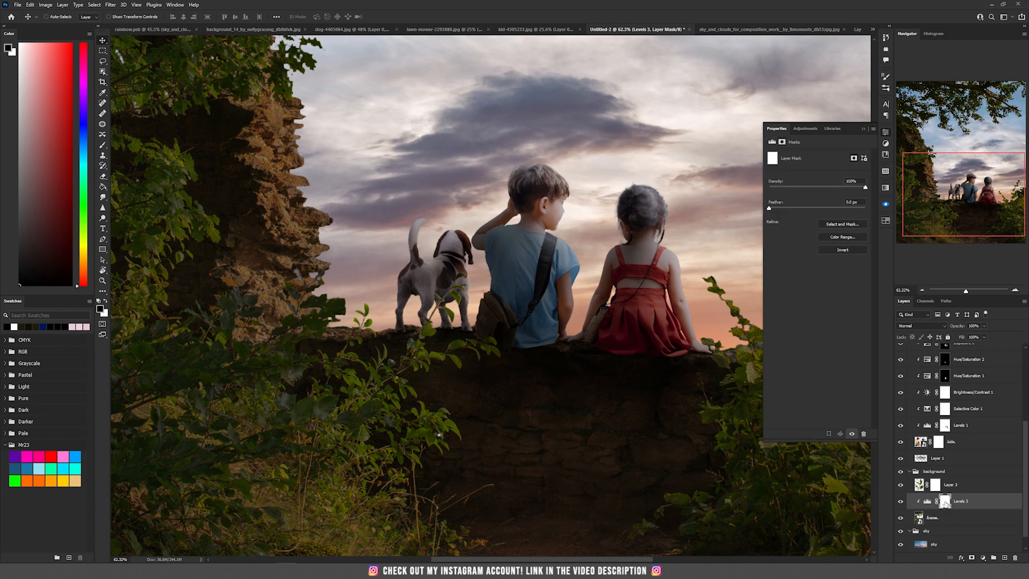
pyautogui.hotkey('ctrl', 'i')
pyautogui.press('b')
pyautogui.press(']')
pyautogui.press(']')
pyautogui.press(']')
pyautogui.press(']')
pyautogui.press(']')
pyautogui.press(']')
pyautogui.press('x')
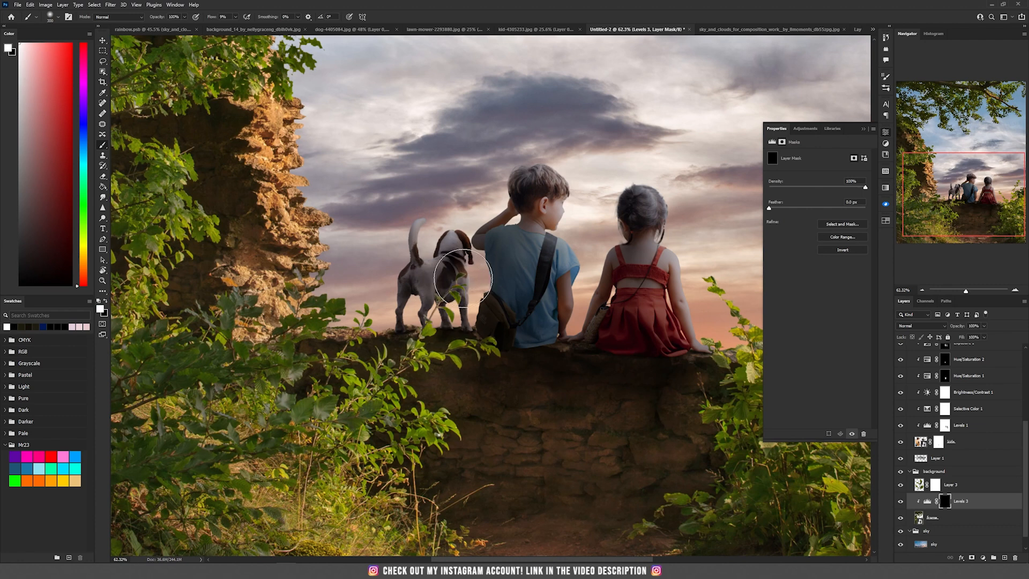
pyautogui.moveTo(467, 350)
pyautogui.mouseDown()
pyautogui.moveTo(435, 348)
pyautogui.moveTo(423, 378)
pyautogui.mouseUp()
pyautogui.moveTo(431, 404)
pyautogui.mouseDown()
pyautogui.moveTo(462, 417)
pyautogui.moveTo(427, 517)
pyautogui.mouseUp()
pyautogui.press(']')
pyautogui.scroll(-4, 459, 225)
pyautogui.press(']')
pyautogui.press(']')
pyautogui.press(']')
pyautogui.press(']')
pyautogui.moveTo(413, 338)
pyautogui.mouseDown()
pyautogui.moveTo(629, 374)
pyautogui.moveTo(402, 441)
pyautogui.moveTo(400, 339)
pyautogui.moveTo(615, 446)
pyautogui.moveTo(582, 466)
pyautogui.moveTo(742, 356)
pyautogui.mouseUp()
pyautogui.press(']')
pyautogui.moveTo(188, 353)
pyautogui.mouseDown()
pyautogui.moveTo(186, 400)
pyautogui.moveTo(215, 418)
pyautogui.mouseUp()
pyautogui.scroll(-3, 214, 418)
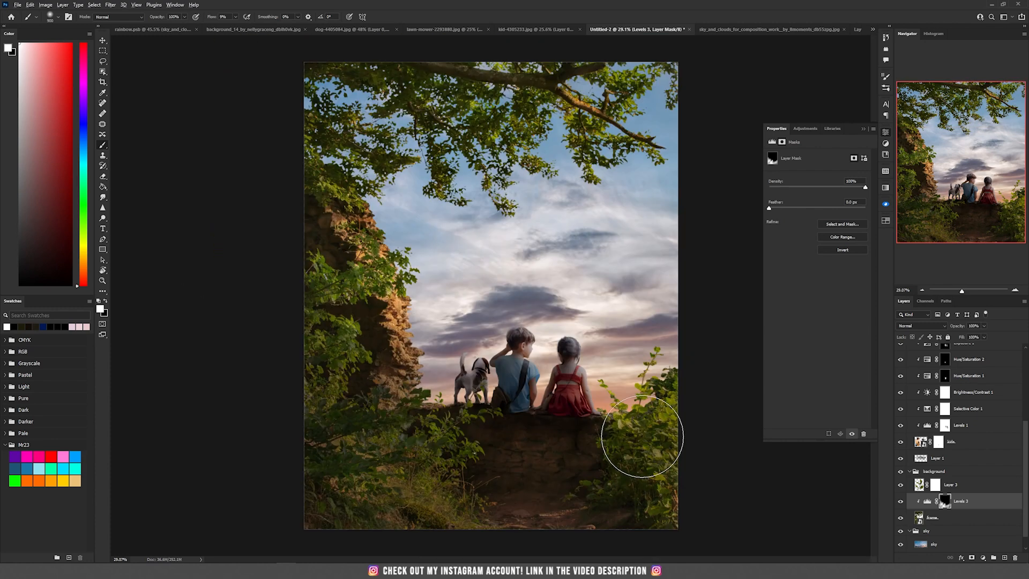
# - In the lawn-mower photo, select the cat with the Object Selection tool
pyautogui.press('v')
pyautogui.scroll(3, 970, 459)
pyautogui.scroll(2, 969, 458)
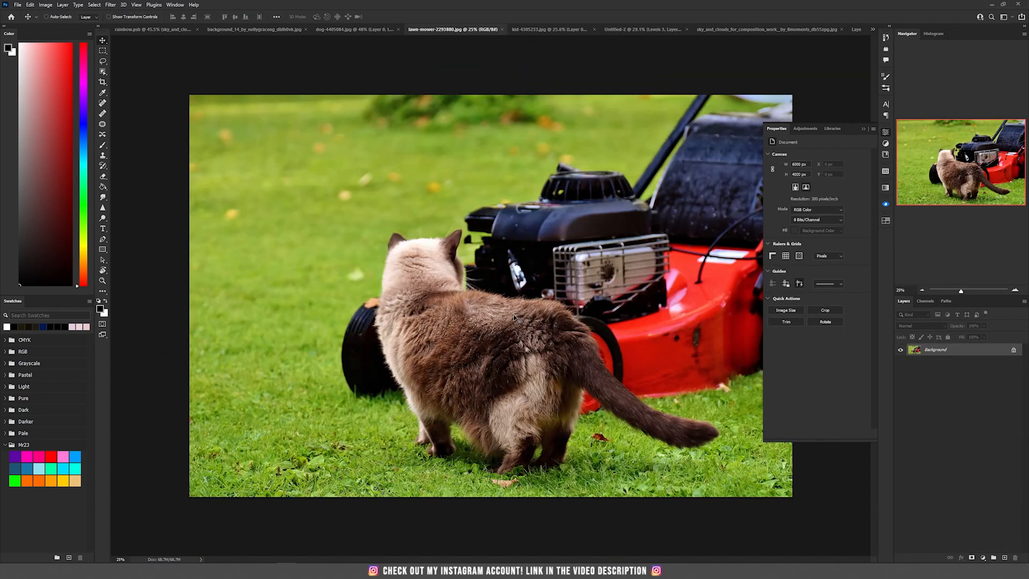
pyautogui.press('e')
pyautogui.click(104, 72)
pyautogui.click(104, 74)
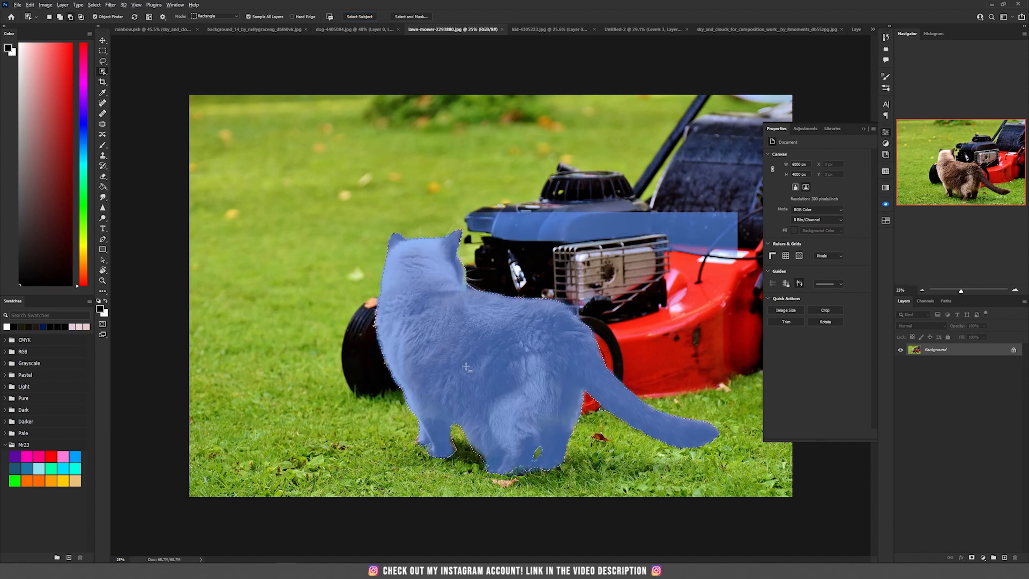
pyautogui.click(471, 348)
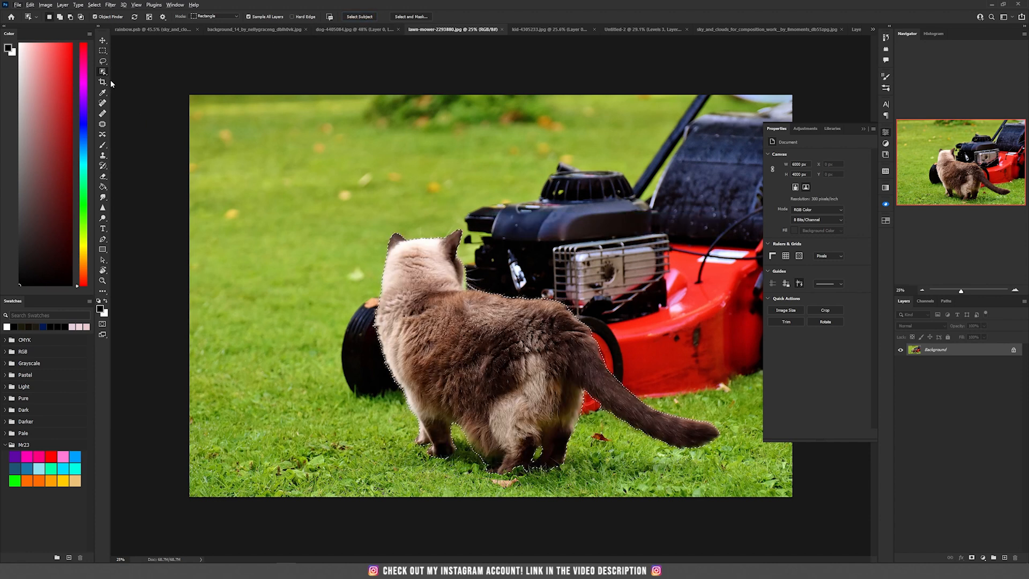
# - Add a layer mask to the photo layer from the cat selection
pyautogui.click(103, 61)
pyautogui.scroll(5, 471, 305)
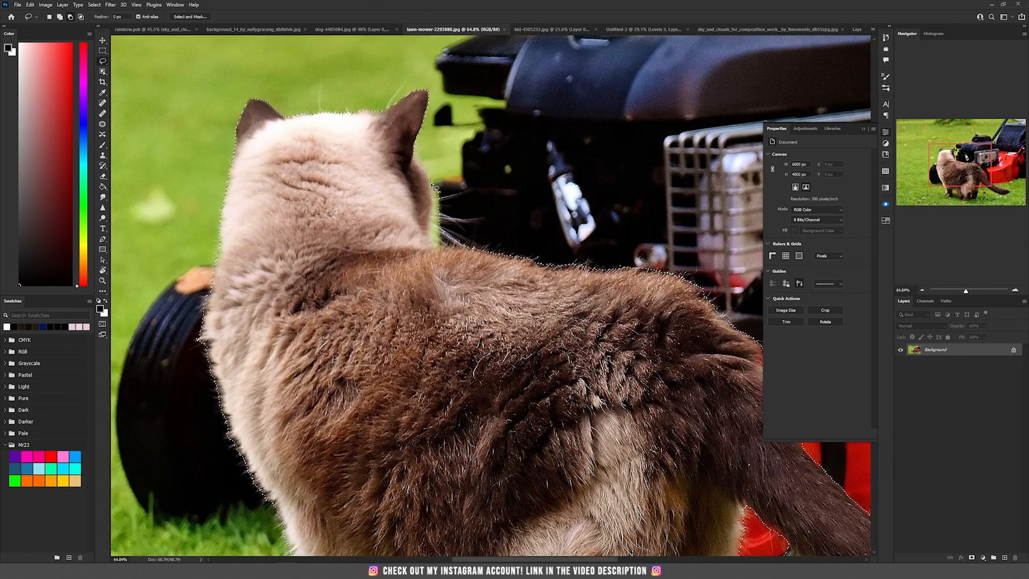
pyautogui.scroll(-6, 432, 229)
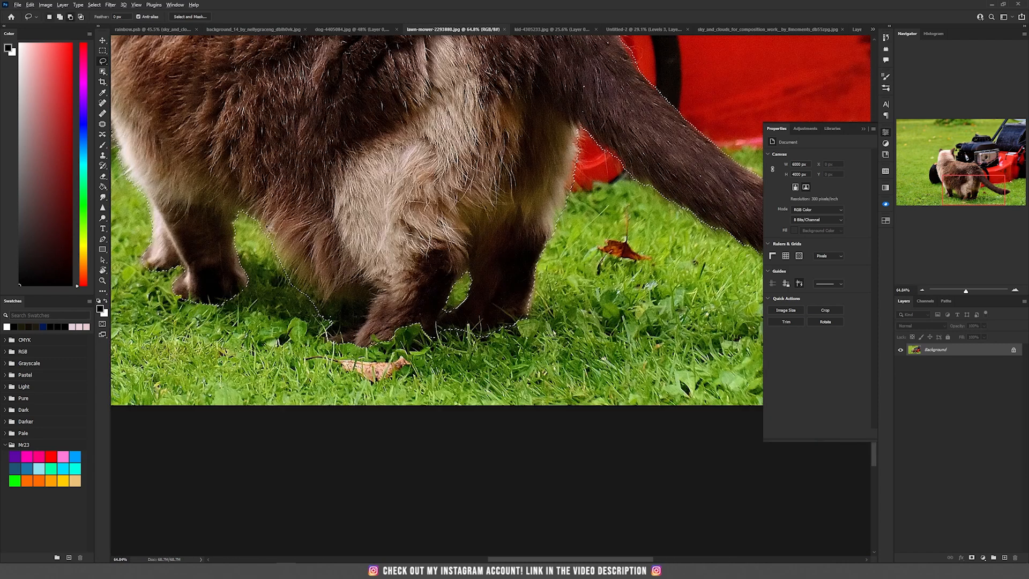
pyautogui.moveTo(267, 223); pyautogui.dragTo(455, 552)
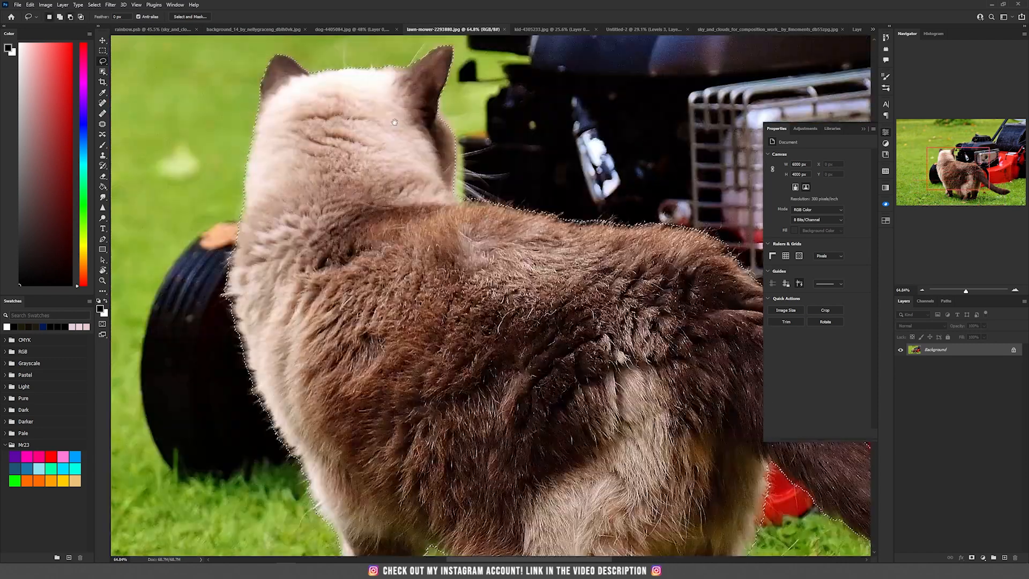
pyautogui.click(968, 557)
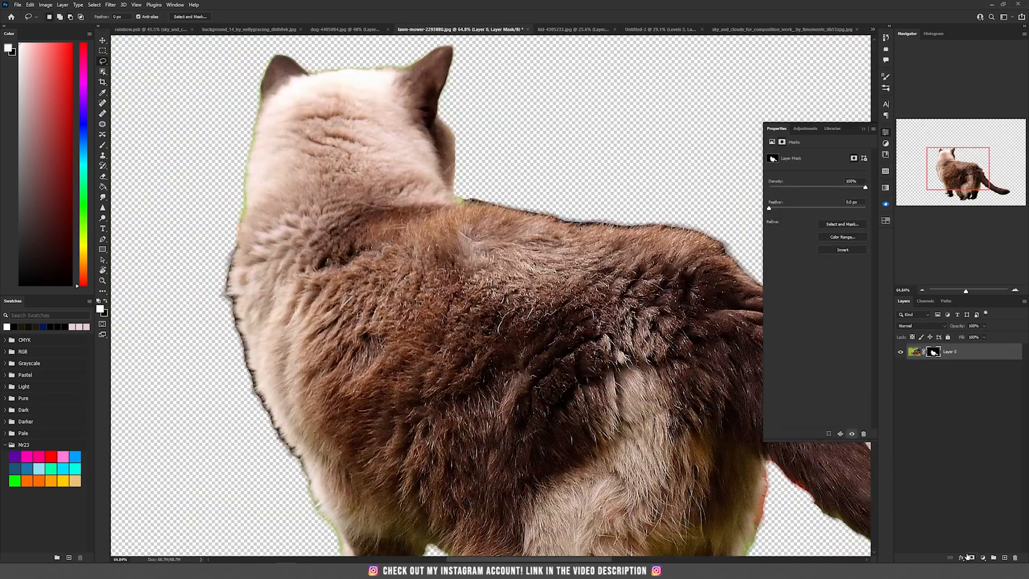
# - Refine the cat's mask in Select and Mask with Decontaminate Colors, outputting a new layer with layer mask
pyautogui.hotkey('ctrl', '0')
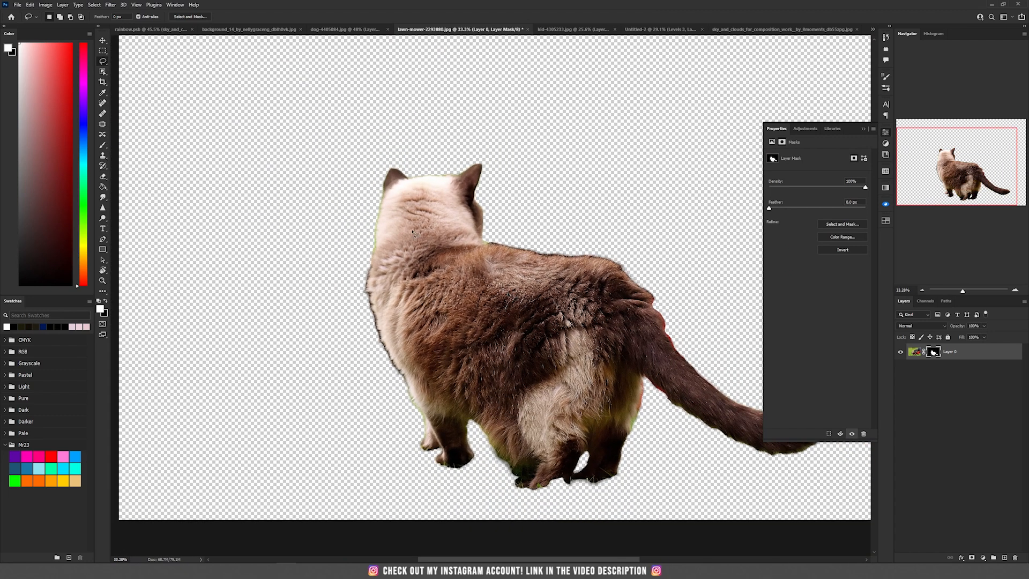
pyautogui.scroll(1, 413, 231)
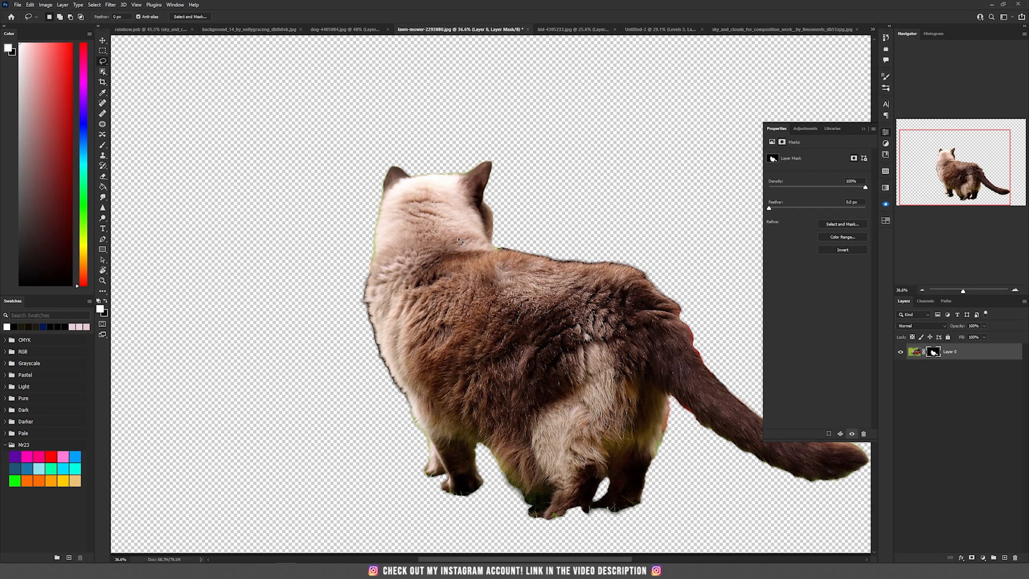
pyautogui.scroll(2, 460, 240)
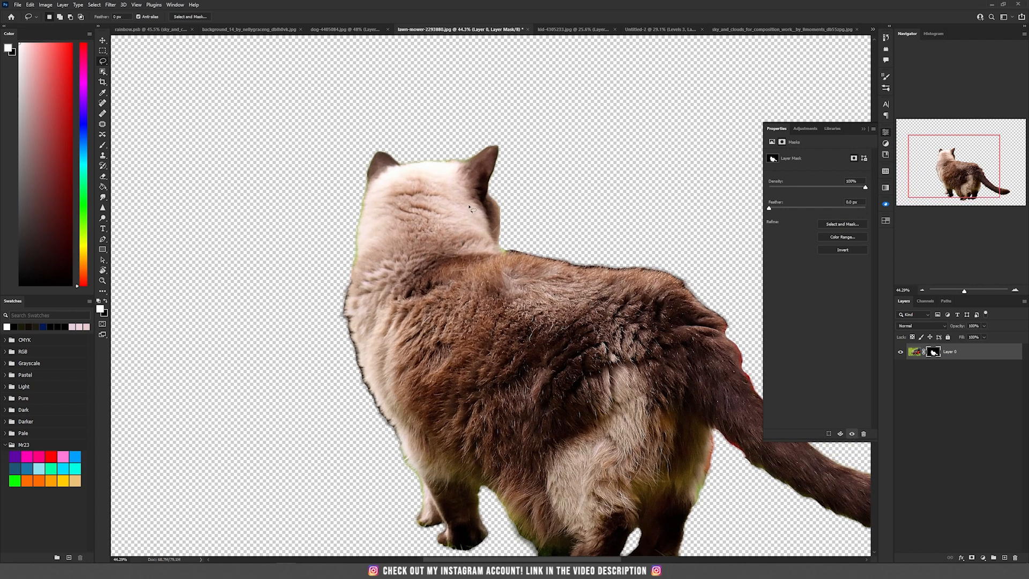
pyautogui.moveTo(603, 285); pyautogui.dragTo(466, 261)
pyautogui.moveTo(453, 326); pyautogui.dragTo(475, 257)
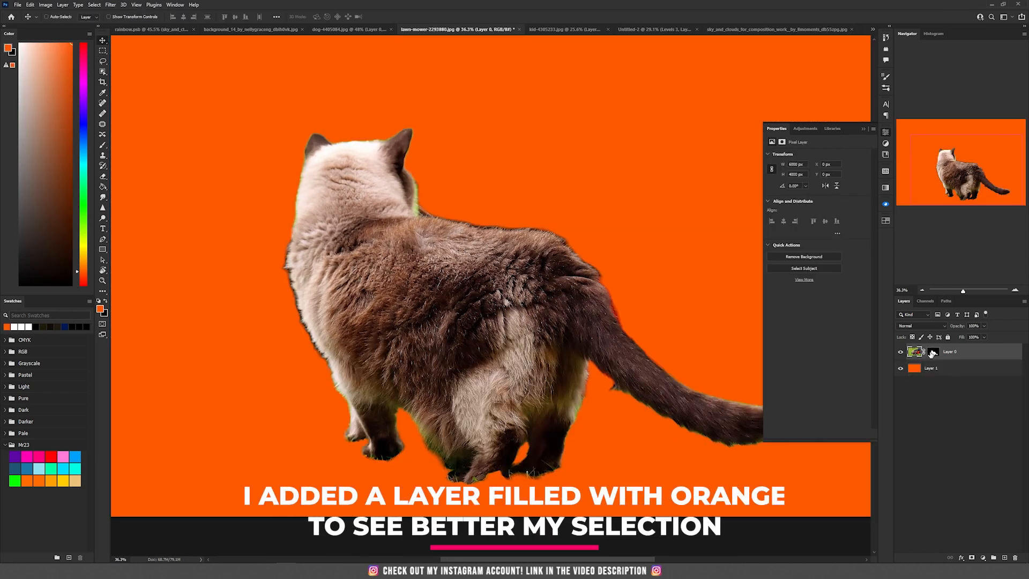
pyautogui.hotkey('ctrl', 'alt', 'r')
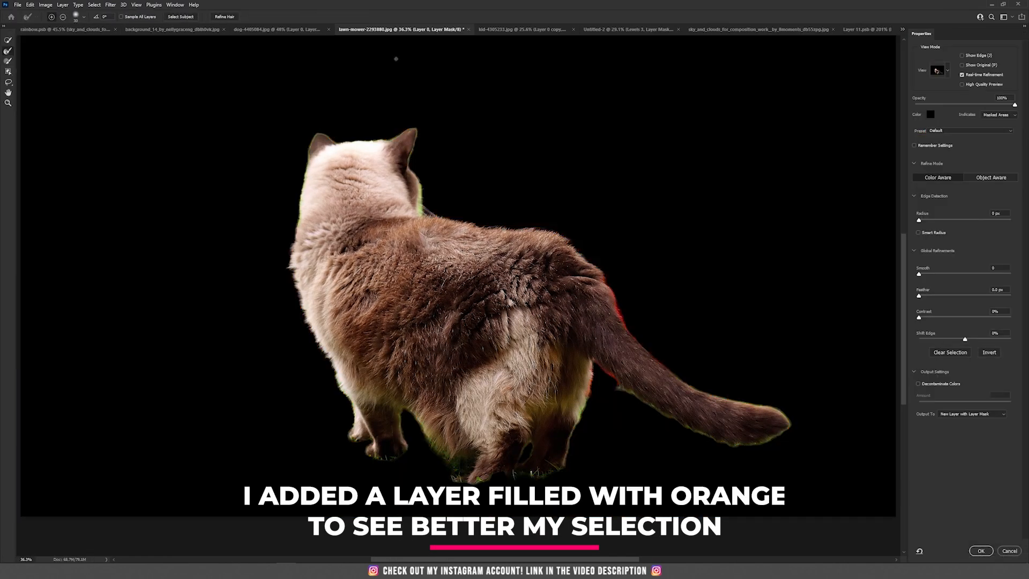
pyautogui.click(918, 383)
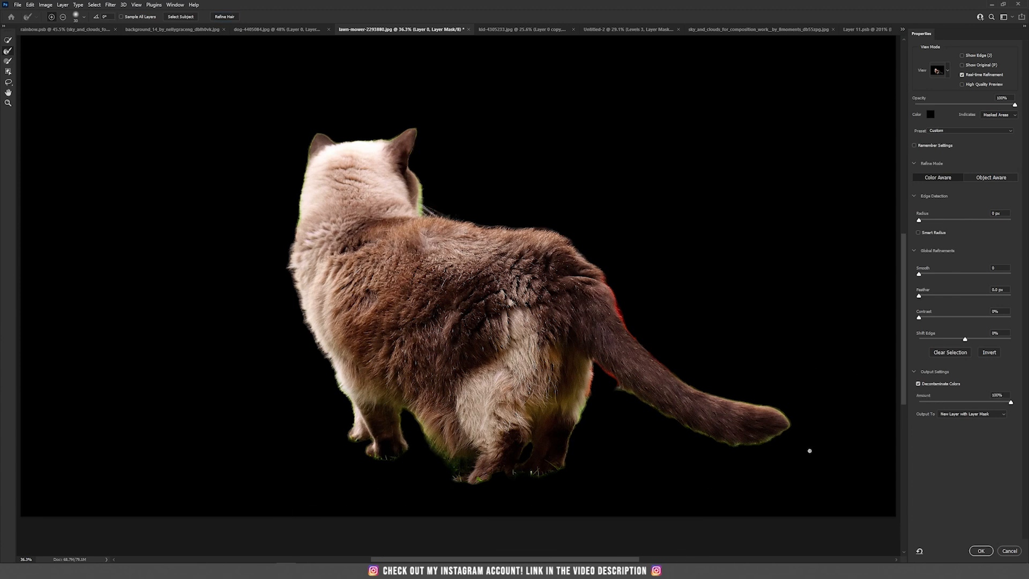
pyautogui.click(981, 551)
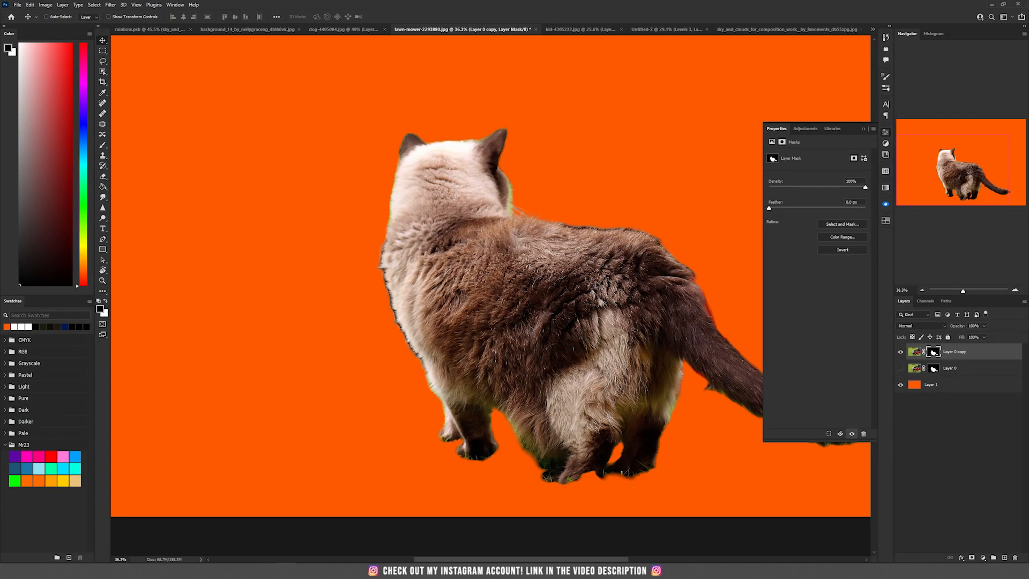
# - Paint with a fur brush at 80% flow on the cat copy's mask to recreate hair along its outline
pyautogui.scroll(5, 539, 321)
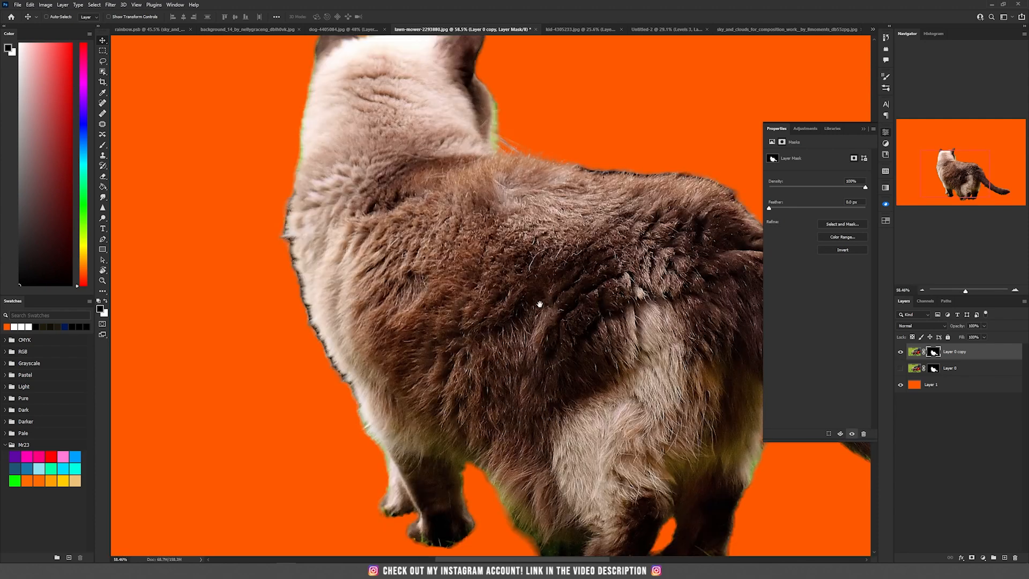
pyautogui.moveTo(531, 297); pyautogui.dragTo(340, 245)
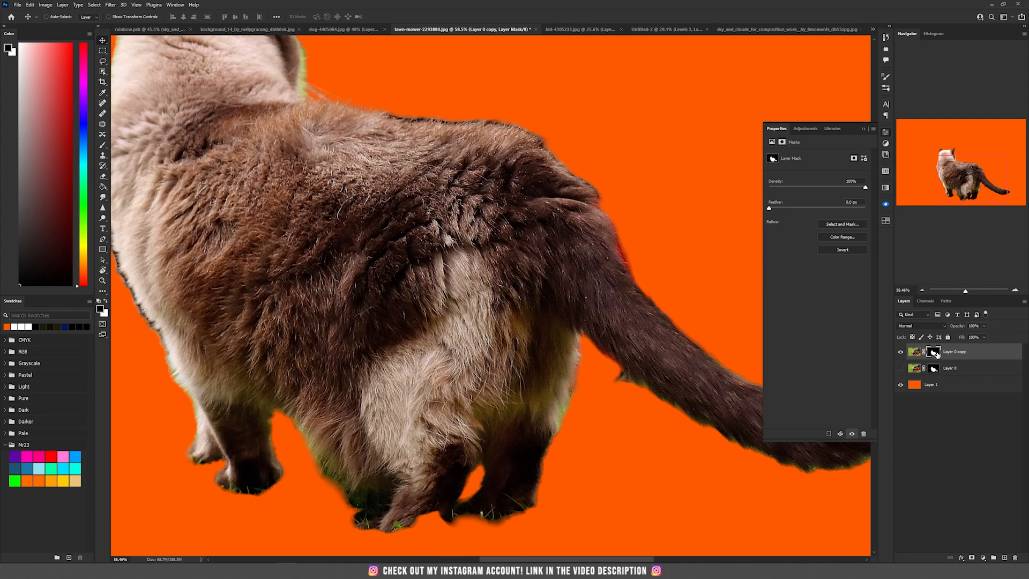
pyautogui.press('b')
pyautogui.rightClick(330, 241)
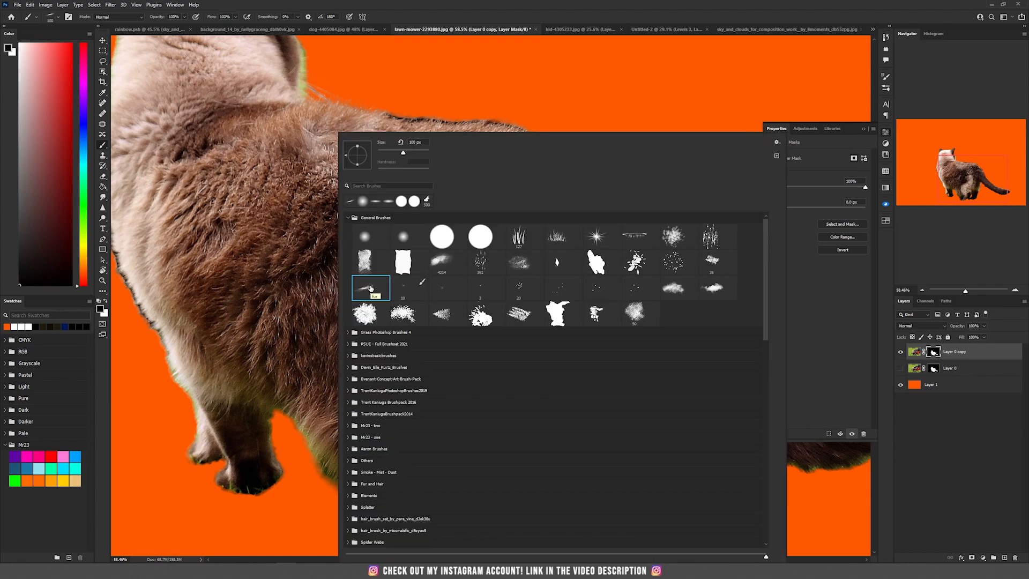
pyautogui.click(386, 10)
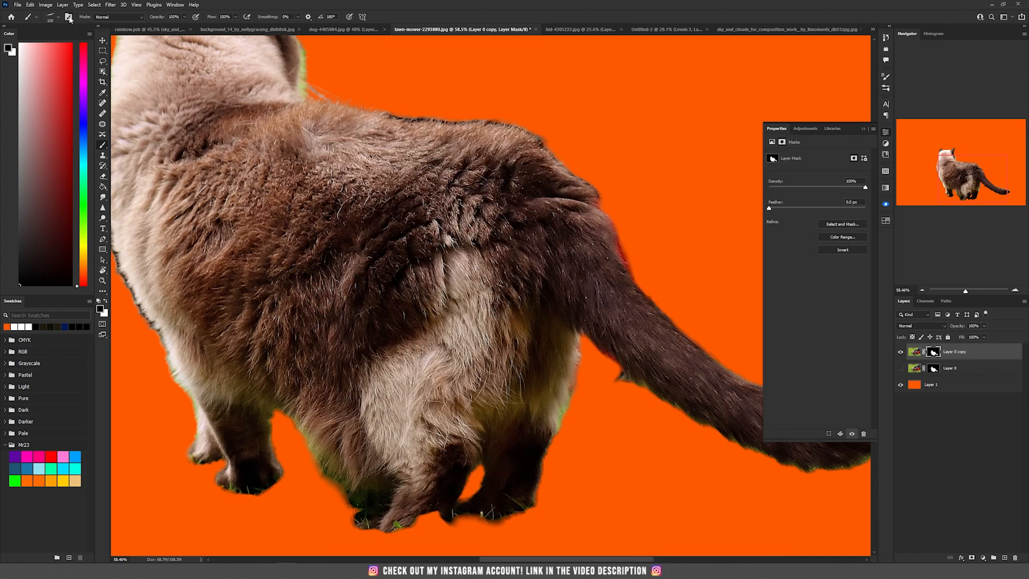
pyautogui.press('F5')
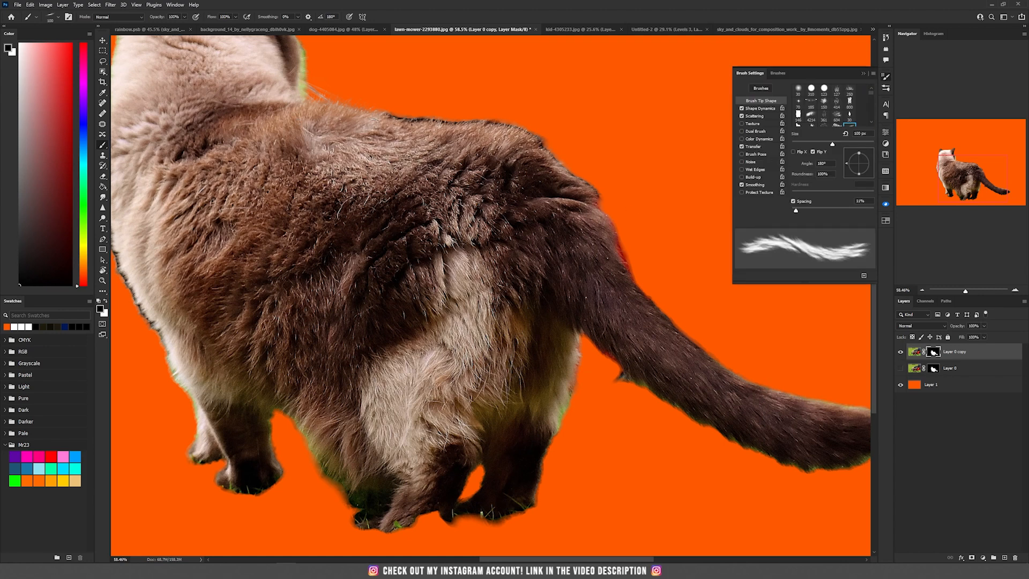
pyautogui.click(235, 17)
pyautogui.moveTo(318, 104); pyautogui.dragTo(414, 195)
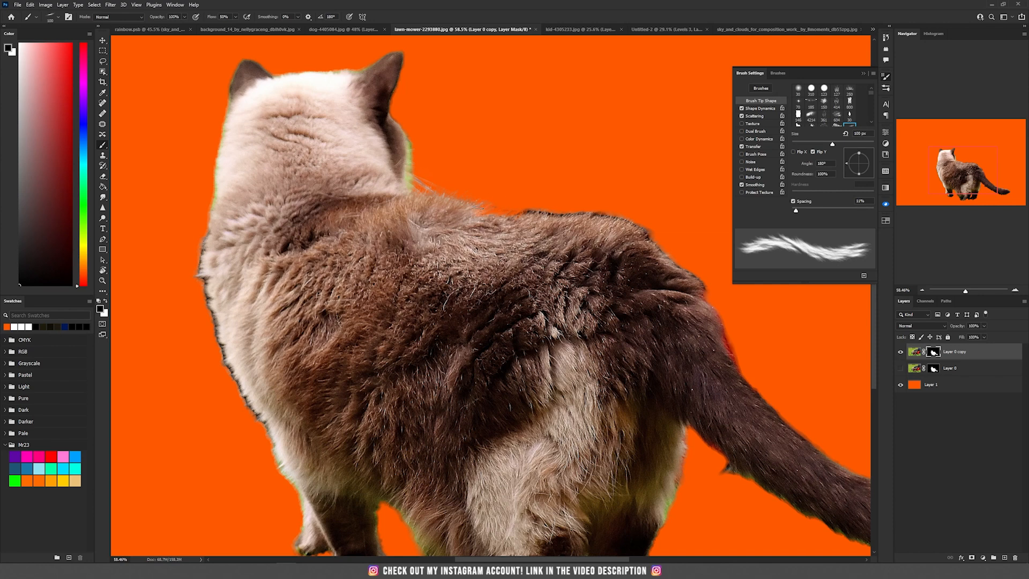
pyautogui.moveTo(469, 207); pyautogui.dragTo(443, 196)
pyautogui.moveTo(600, 217); pyautogui.dragTo(336, 92)
pyautogui.moveTo(498, 263); pyautogui.dragTo(463, 191)
pyautogui.moveTo(510, 276)
pyautogui.mouseDown()
pyautogui.moveTo(483, 225)
pyautogui.moveTo(571, 315)
pyautogui.moveTo(703, 356)
pyautogui.moveTo(696, 410)
pyautogui.moveTo(606, 408)
pyautogui.moveTo(429, 288)
pyautogui.moveTo(471, 323)
pyautogui.mouseUp()
pyautogui.rightClick(670, 348)
pyautogui.click(610, 154)
pyautogui.press('Return')
pyautogui.moveTo(399, 362); pyautogui.dragTo(678, 342)
pyautogui.moveTo(391, 340); pyautogui.dragTo(397, 402)
pyautogui.moveTo(313, 347); pyautogui.dragTo(306, 379)
pyautogui.moveTo(382, 344); pyautogui.dragTo(510, 458)
pyautogui.moveTo(393, 353); pyautogui.dragTo(414, 403)
pyautogui.moveTo(397, 347); pyautogui.dragTo(406, 437)
pyautogui.moveTo(374, 370)
pyautogui.mouseDown()
pyautogui.moveTo(394, 421)
pyautogui.moveTo(360, 331)
pyautogui.moveTo(369, 370)
pyautogui.mouseUp()
pyautogui.moveTo(387, 312)
pyautogui.mouseDown()
pyautogui.moveTo(397, 359)
pyautogui.moveTo(367, 349)
pyautogui.moveTo(387, 190)
pyautogui.mouseUp()
pyautogui.moveTo(377, 252)
pyautogui.mouseDown()
pyautogui.moveTo(504, 148)
pyautogui.moveTo(450, 153)
pyautogui.moveTo(522, 141)
pyautogui.mouseUp()
pyautogui.press('Left')
pyautogui.scroll(-3, 559, 419)
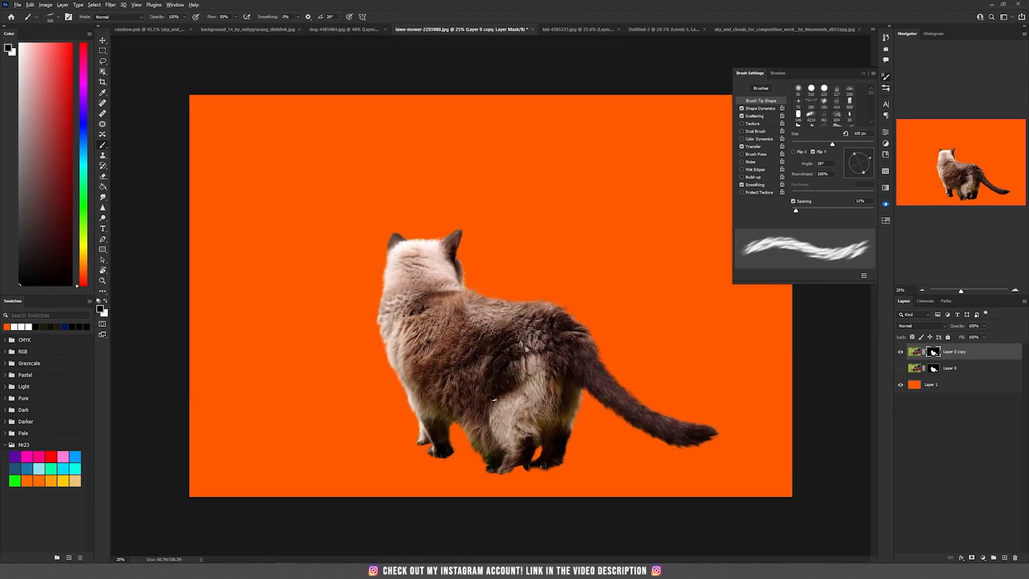
# - Move the cut-out cat layer into the composite document and convert it to a Smart Object
pyautogui.hotkey('alt', 'v')
pyautogui.click(490, 358)
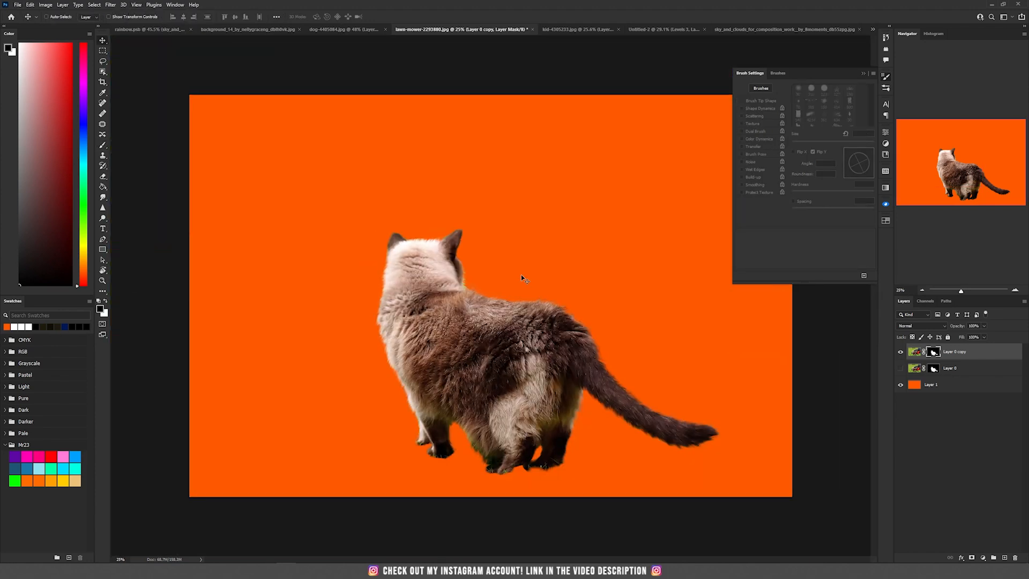
pyautogui.moveTo(561, 283); pyautogui.dragTo(519, 204)
pyautogui.rightClick(974, 551)
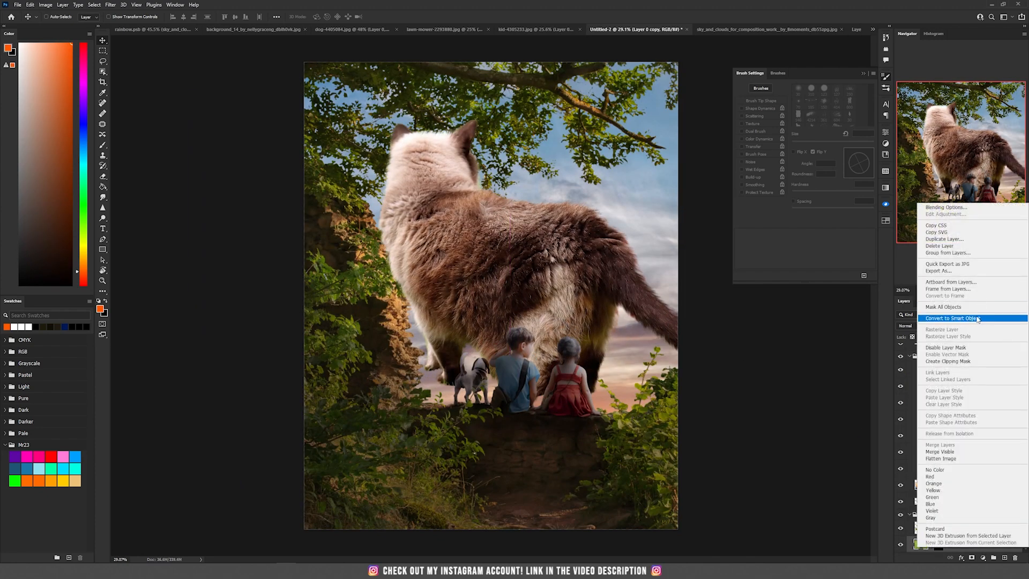
pyautogui.click(959, 318)
# - Put the cat layer into its own group named cat and rename the layer cat
pyautogui.moveTo(987, 543); pyautogui.dragTo(966, 349)
pyautogui.hotkey('ctrl', 'g')
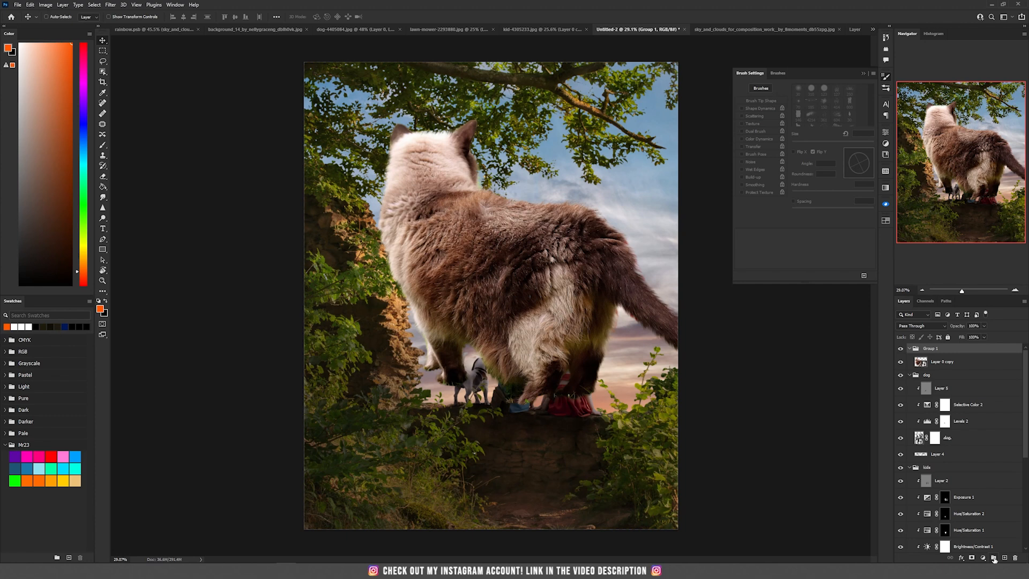
pyautogui.click(930, 351)
pyautogui.write('cat')
pyautogui.press('Return')
pyautogui.doubleClick(943, 362)
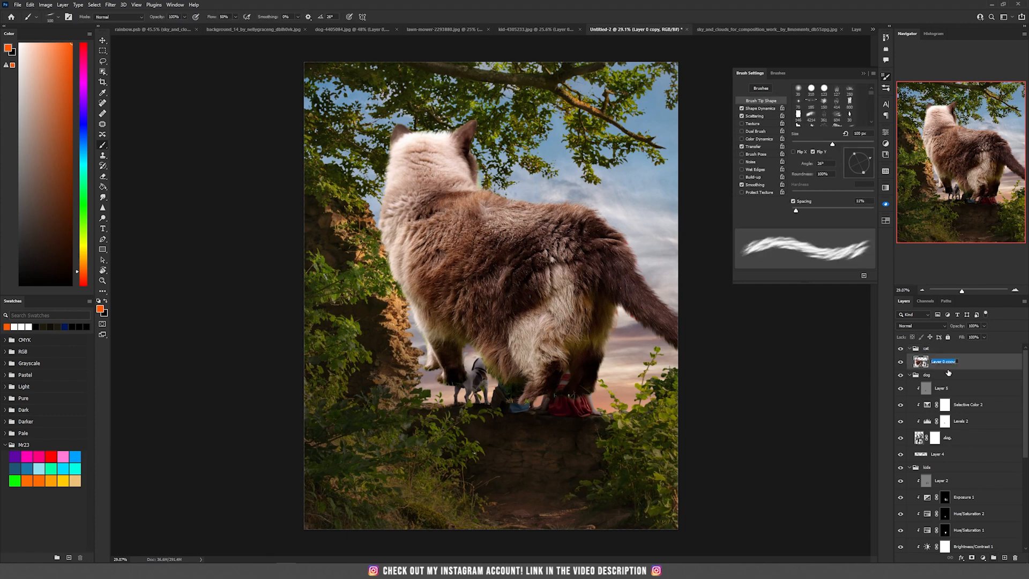
pyautogui.write('cat')
pyautogui.press('Return')
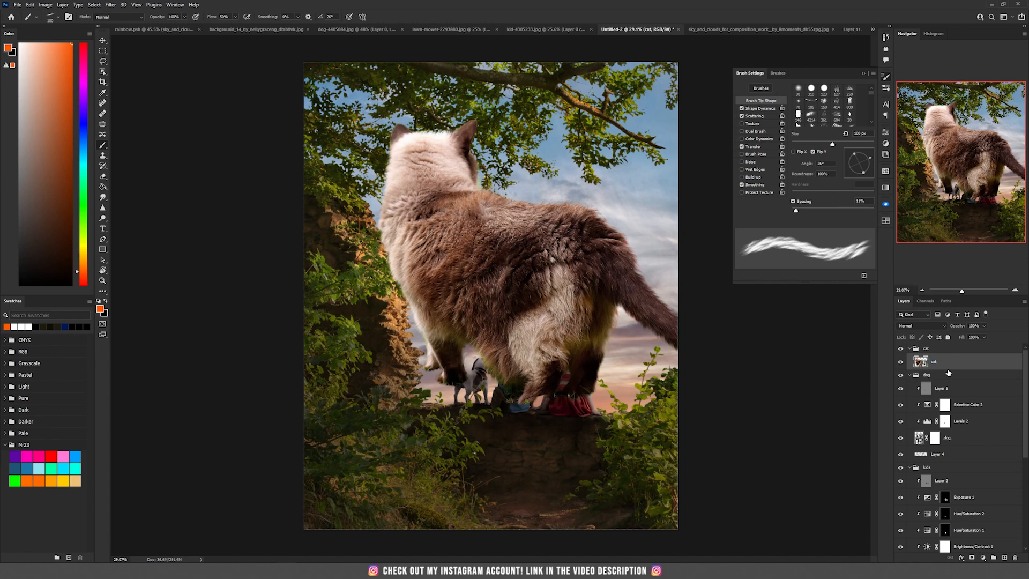
# - Scale the cat down, flip it horizontally and place it on the wall beside the girl
pyautogui.hotkey('ctrl', 't')
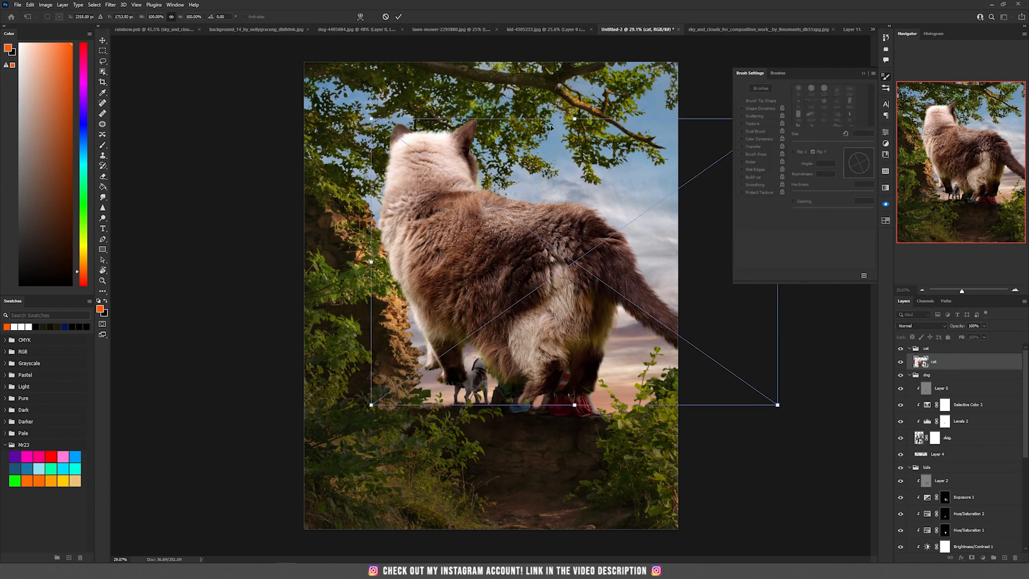
pyautogui.moveTo(574, 119); pyautogui.dragTo(608, 353)
pyautogui.moveTo(567, 391); pyautogui.dragTo(622, 405)
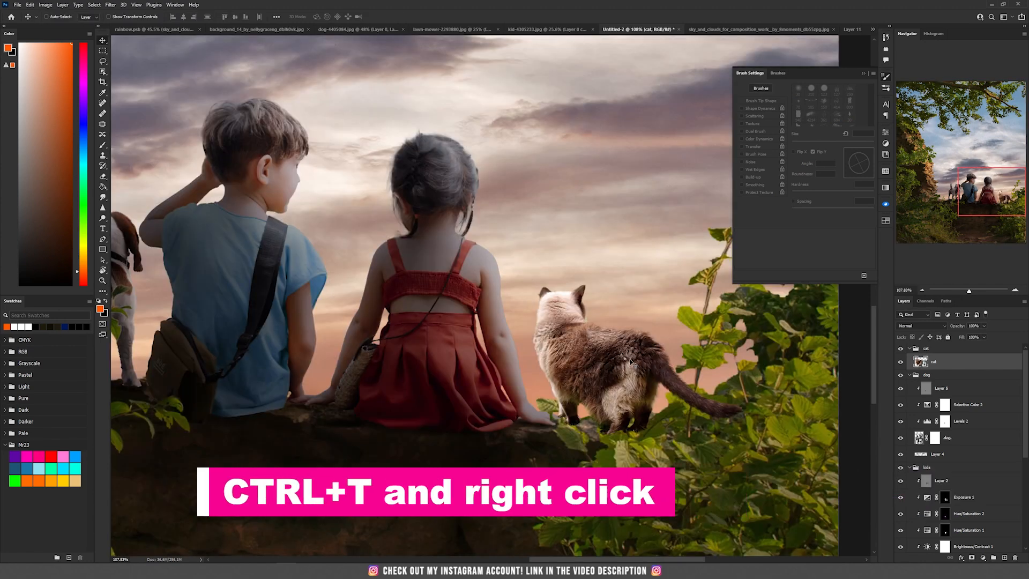
pyautogui.hotkey('ctrl', 't')
pyautogui.rightClick(617, 360)
pyautogui.click(658, 509)
pyautogui.press('Return')
pyautogui.moveTo(645, 377); pyautogui.dragTo(601, 377)
pyautogui.moveTo(616, 381); pyautogui.dragTo(645, 383)
pyautogui.scroll(6, 681, 413)
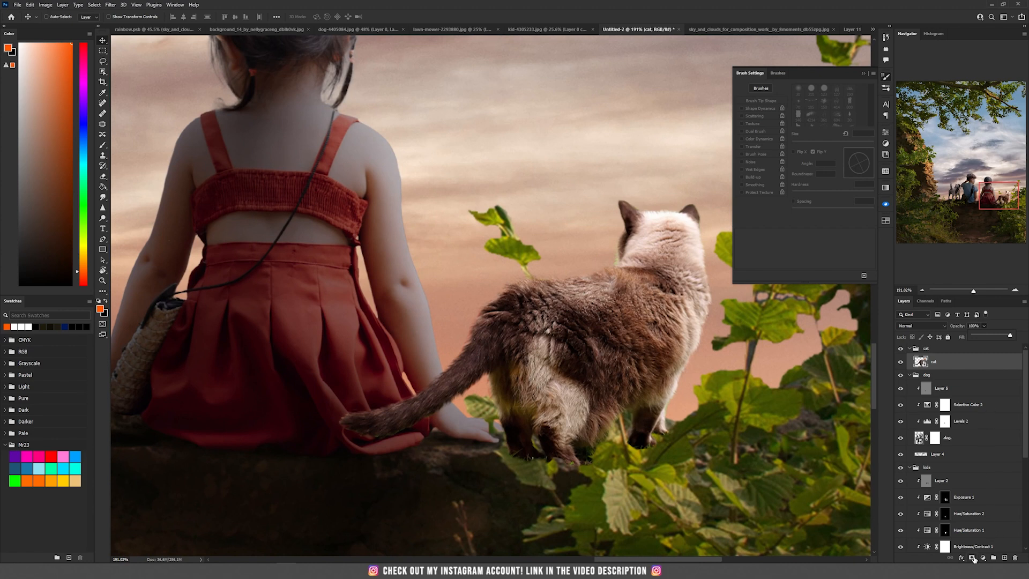
# - Add a layer mask to the cat and load the frame layer's selection
pyautogui.click(971, 557)
pyautogui.scroll(-5, 979, 402)
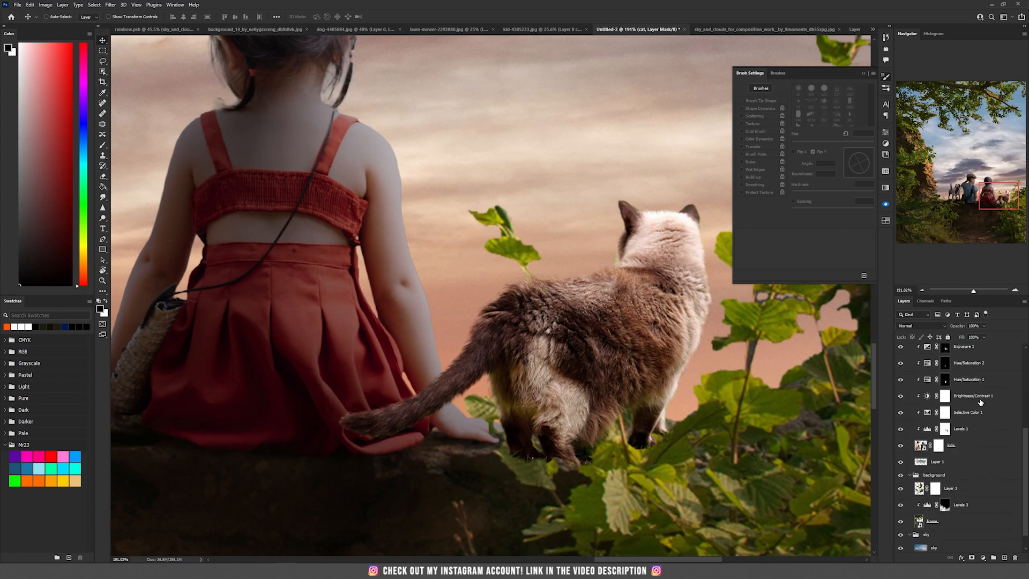
pyautogui.click(924, 521)
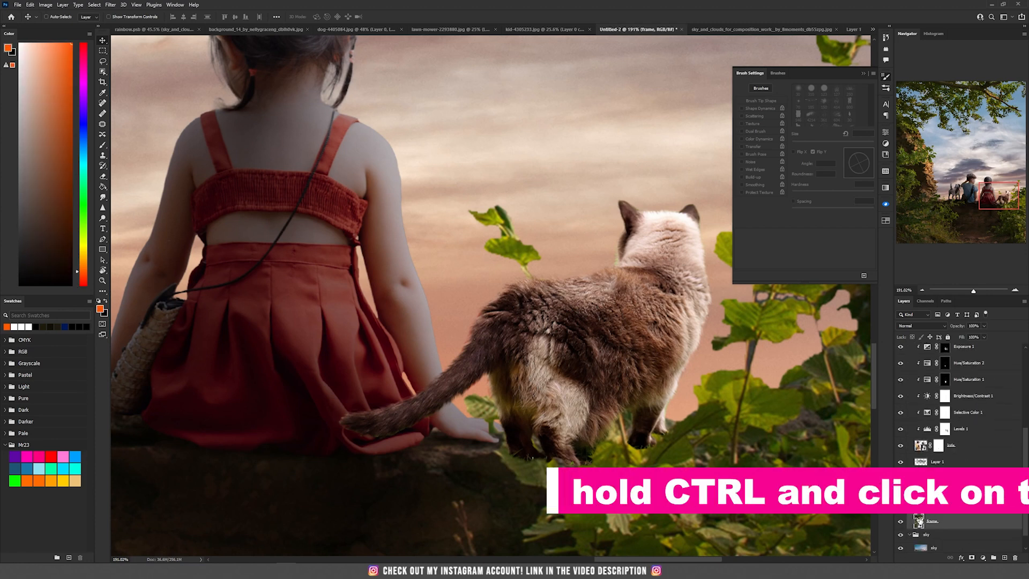
pyautogui.keyDown('ctrl'); pyautogui.click(919, 523); pyautogui.keyUp('ctrl')
pyautogui.scroll(5, 954, 455)
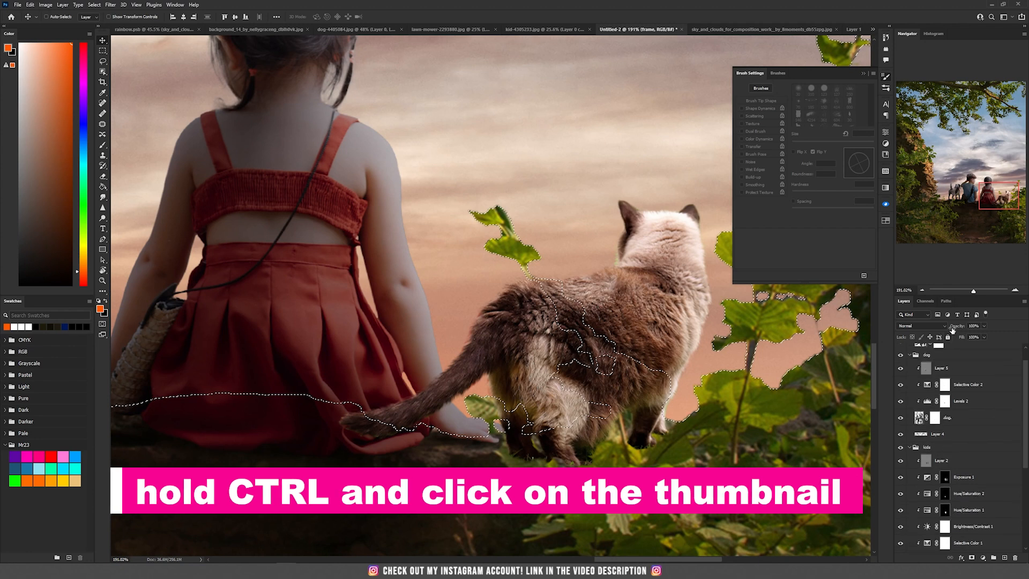
pyautogui.click(938, 361)
# - Paint black on the cat's mask inside the selection with a soft brush so the foreground leaves overlap it, then deselect
pyautogui.press('b')
pyautogui.rightClick(507, 279)
pyautogui.click(537, 236)
pyautogui.click(524, 4)
pyautogui.press(']')
pyautogui.press(']')
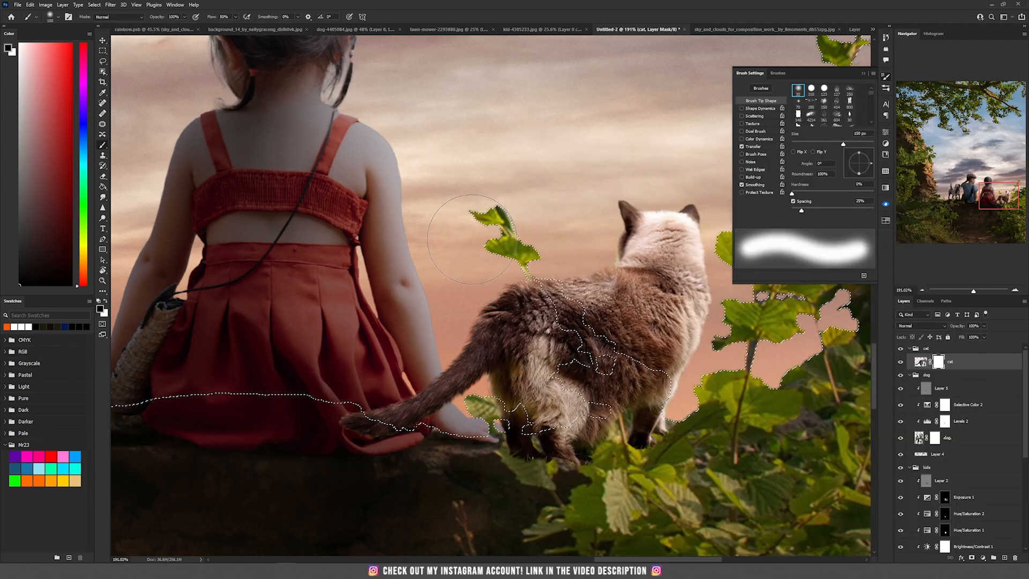
pyautogui.moveTo(538, 375)
pyautogui.mouseDown()
pyautogui.moveTo(498, 412)
pyautogui.moveTo(514, 423)
pyautogui.moveTo(604, 416)
pyautogui.moveTo(579, 321)
pyautogui.moveTo(536, 316)
pyautogui.moveTo(605, 386)
pyautogui.moveTo(662, 410)
pyautogui.mouseUp()
pyautogui.hotkey('ctrl', 'd')
# - Restore part of the cat near its paws on the mask with a small white brush at 100% flow
pyautogui.scroll(3, 585, 461)
pyautogui.press('[')
pyautogui.press('[')
pyautogui.press('[')
pyautogui.press('[')
pyautogui.press('[')
pyautogui.press('[')
pyautogui.press('[')
pyautogui.press('[')
pyautogui.press('[')
pyautogui.press('[')
pyautogui.press('[')
pyautogui.press('[')
pyautogui.press('[')
pyautogui.press('[')
pyautogui.press('[')
pyautogui.press('[')
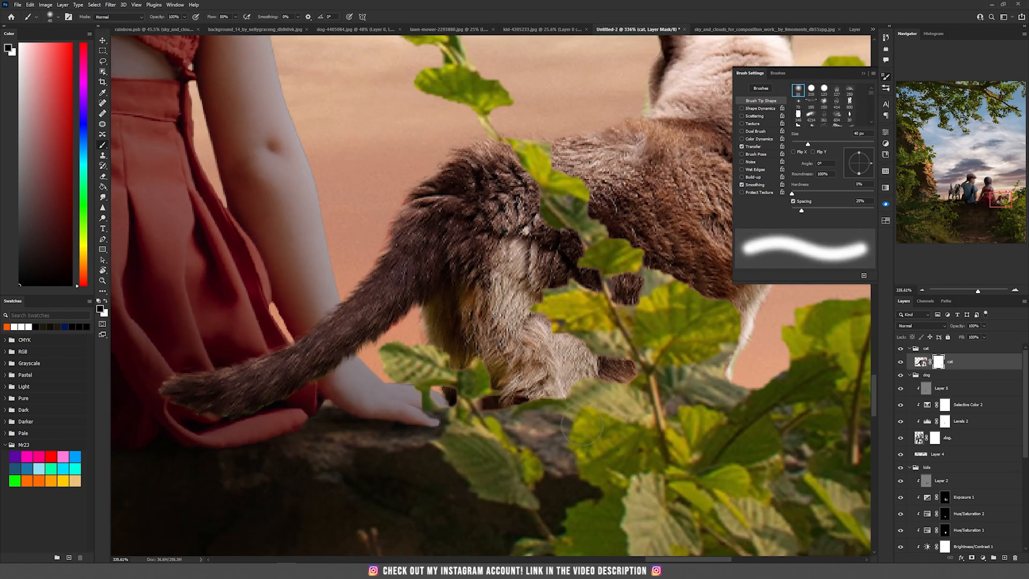
pyautogui.press('x')
pyautogui.moveTo(235, 17); pyautogui.dragTo(254, 25)
pyautogui.moveTo(508, 427)
pyautogui.mouseDown()
pyautogui.moveTo(544, 421)
pyautogui.moveTo(568, 453)
pyautogui.moveTo(546, 450)
pyautogui.moveTo(572, 469)
pyautogui.moveTo(537, 440)
pyautogui.mouseUp()
pyautogui.scroll(-5, 681, 399)
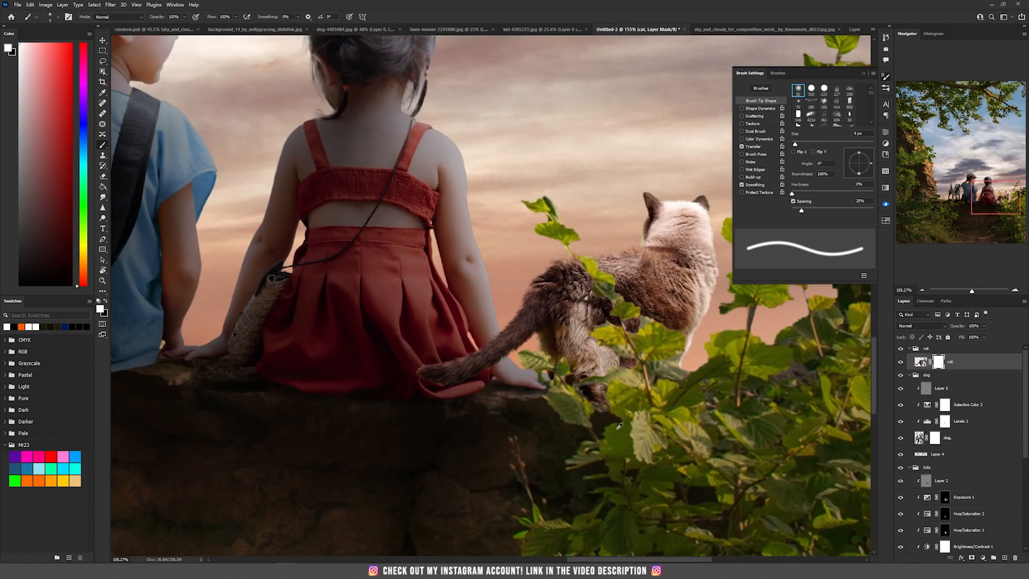
# - Add a Levels adjustment clipped to the cat with the output white level lowered to 149
pyautogui.press('v')
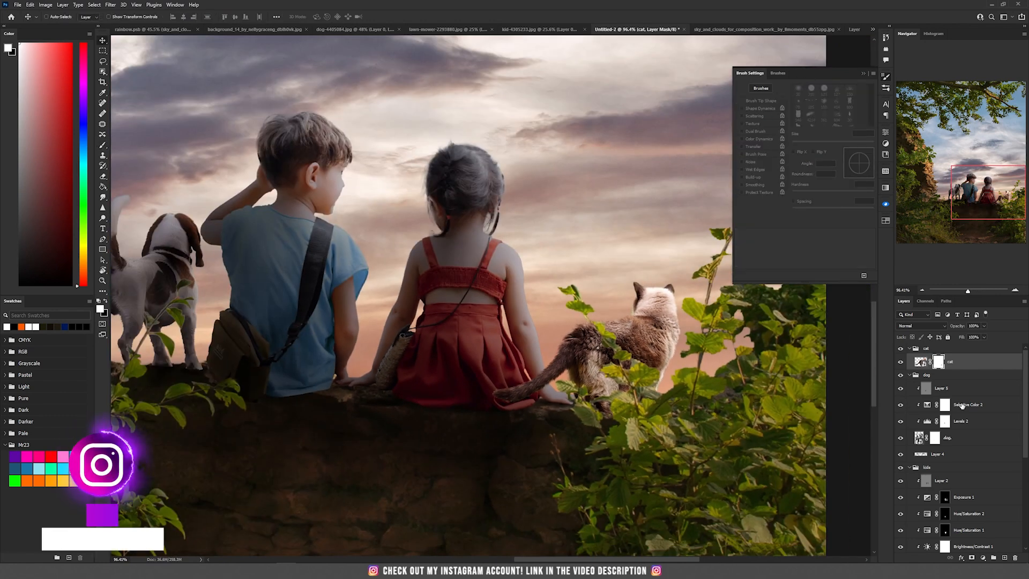
pyautogui.click(983, 557)
pyautogui.click(1009, 449)
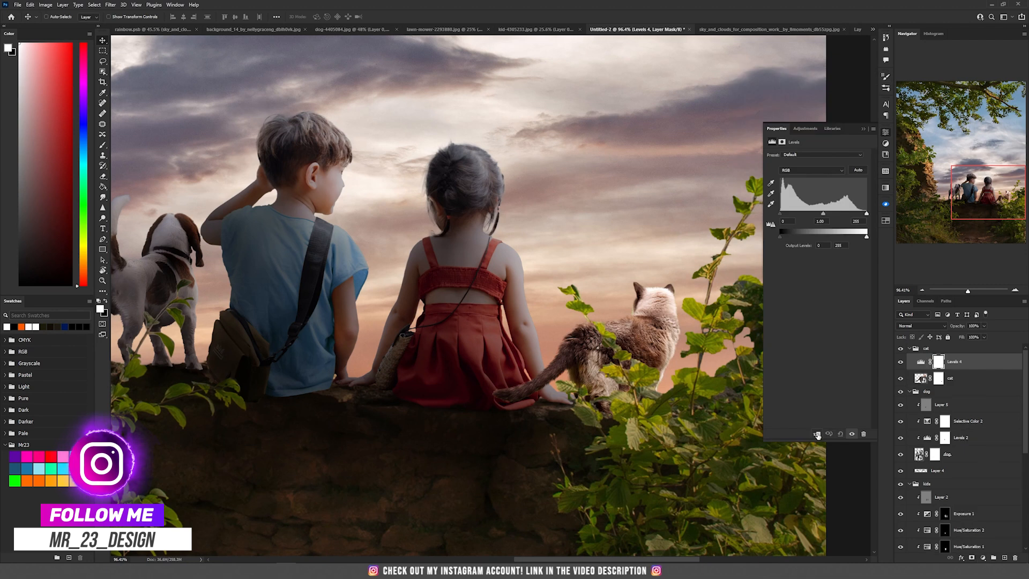
pyautogui.moveTo(865, 236); pyautogui.dragTo(830, 237)
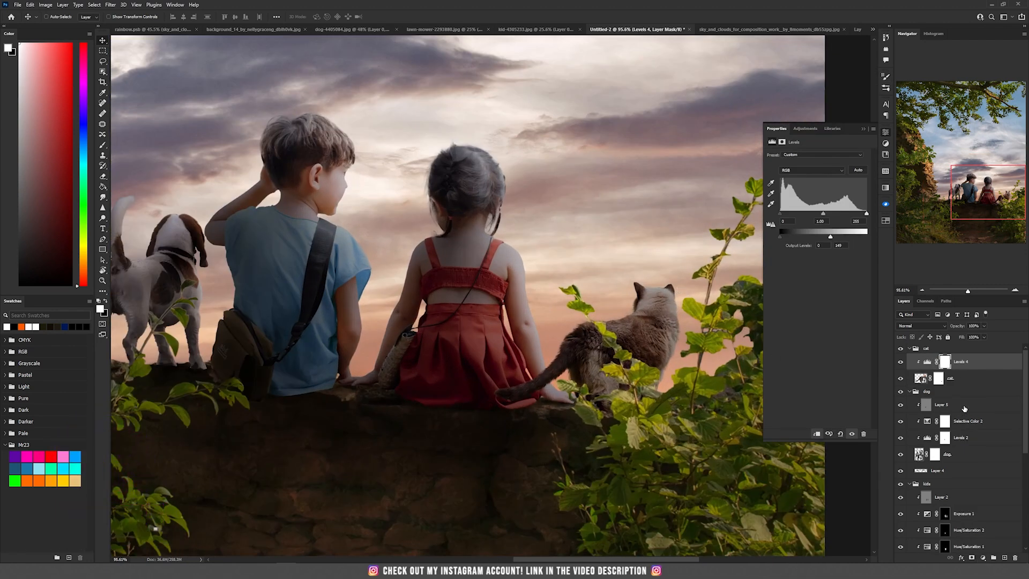
# - Add a clipped Selective Color adjustment in Color blend mode, reducing Cyan slightly in the Neutrals
pyautogui.click(983, 560)
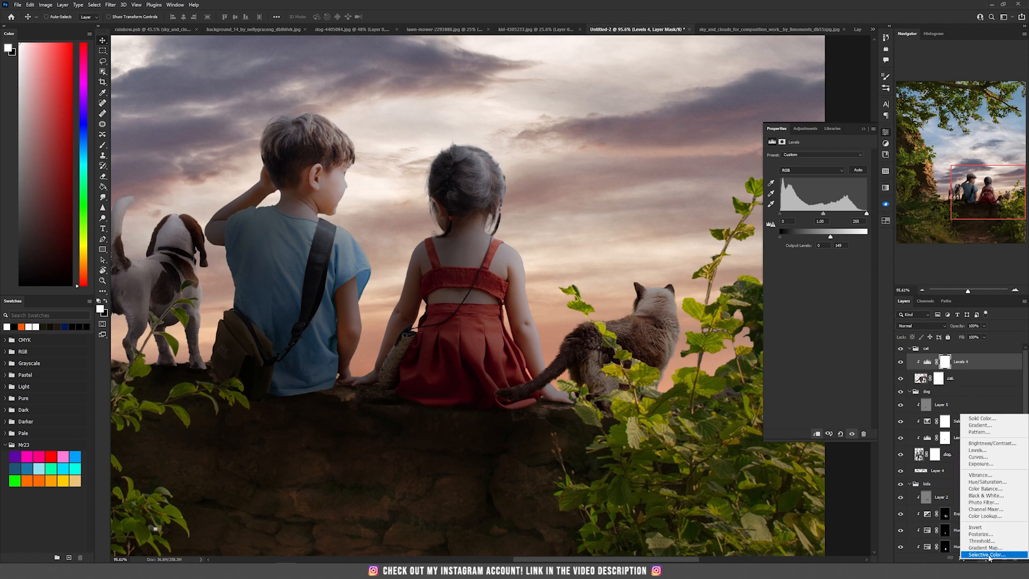
pyautogui.click(985, 427)
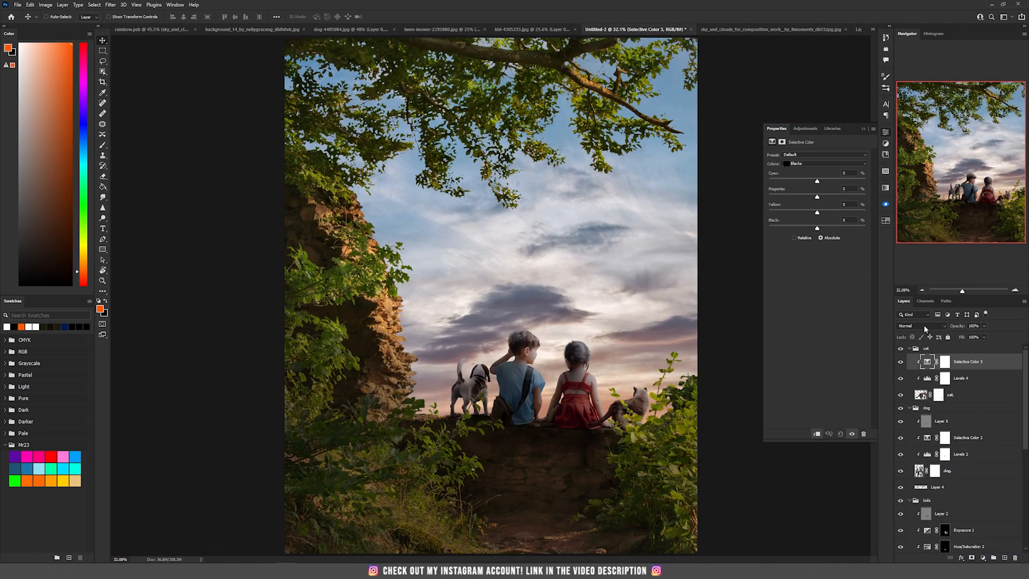
pyautogui.click(920, 325)
pyautogui.click(910, 513)
pyautogui.click(820, 163)
pyautogui.click(803, 213)
pyautogui.moveTo(817, 181); pyautogui.dragTo(813, 182)
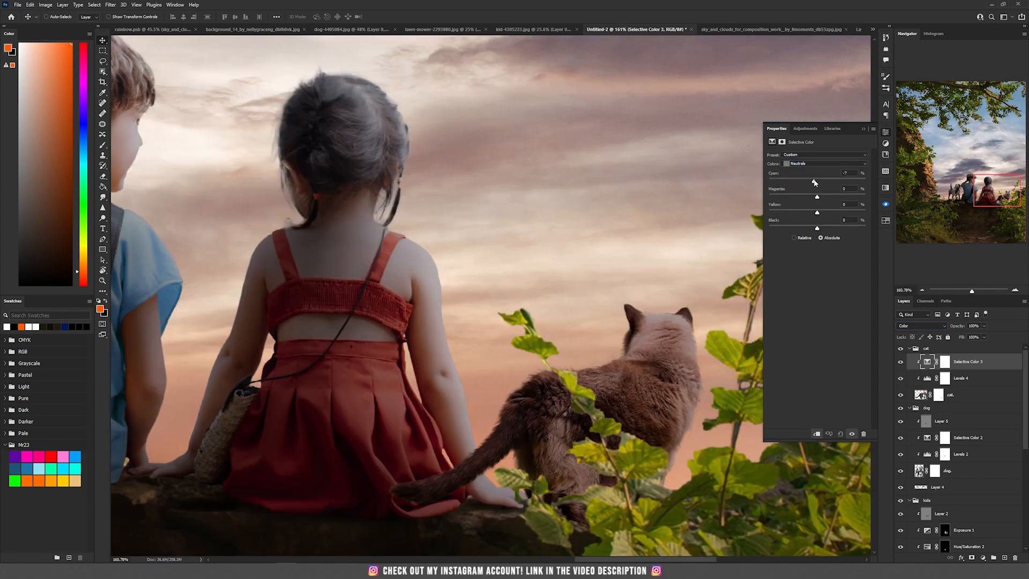
pyautogui.scroll(-4, 661, 290)
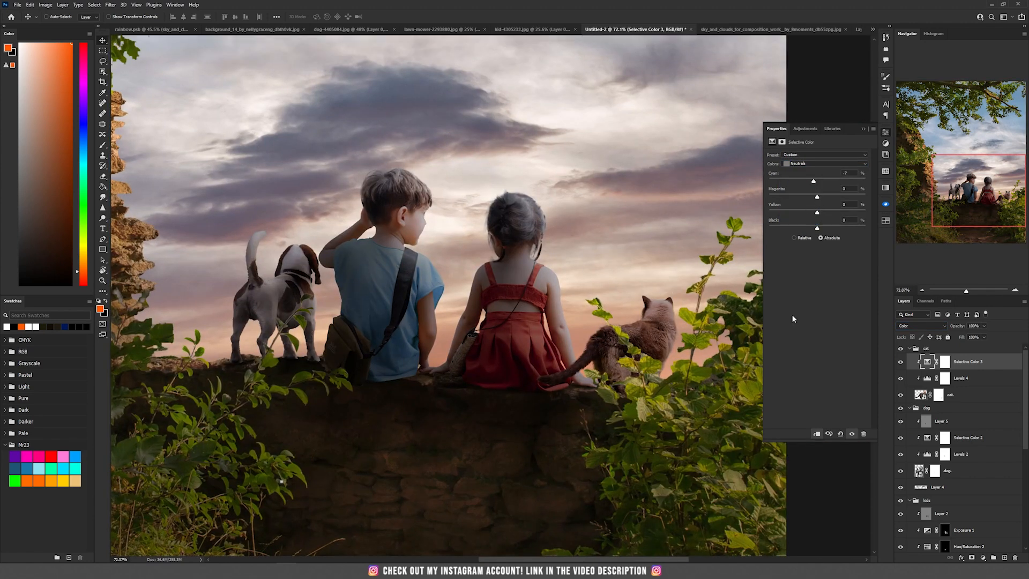
# - Paint black at 10% flow with a large soft brush on the cat's Levels mask to lighten the top of its head
pyautogui.click(944, 378)
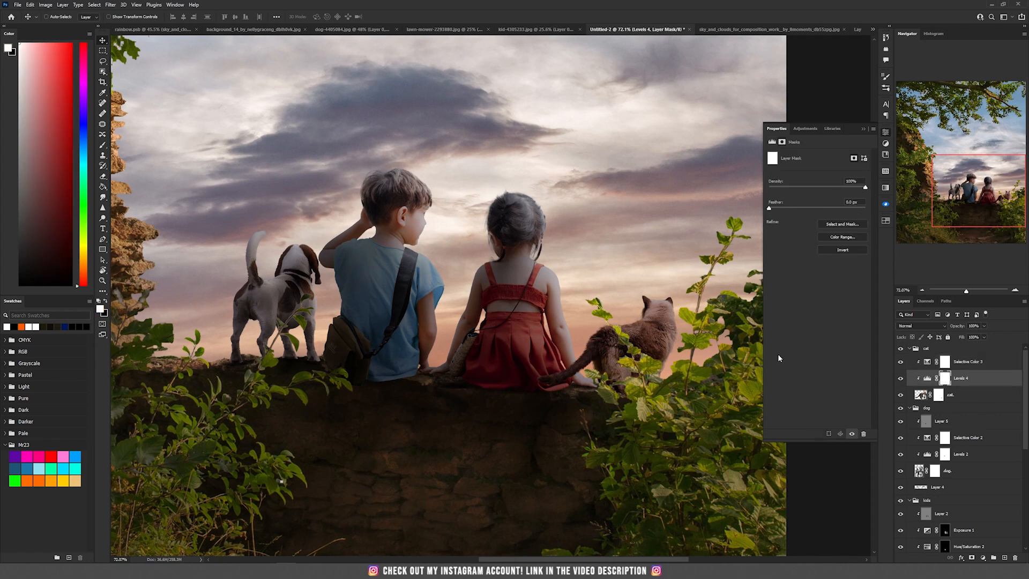
pyautogui.scroll(4, 659, 321)
pyautogui.press('b')
pyautogui.scroll(2, 657, 317)
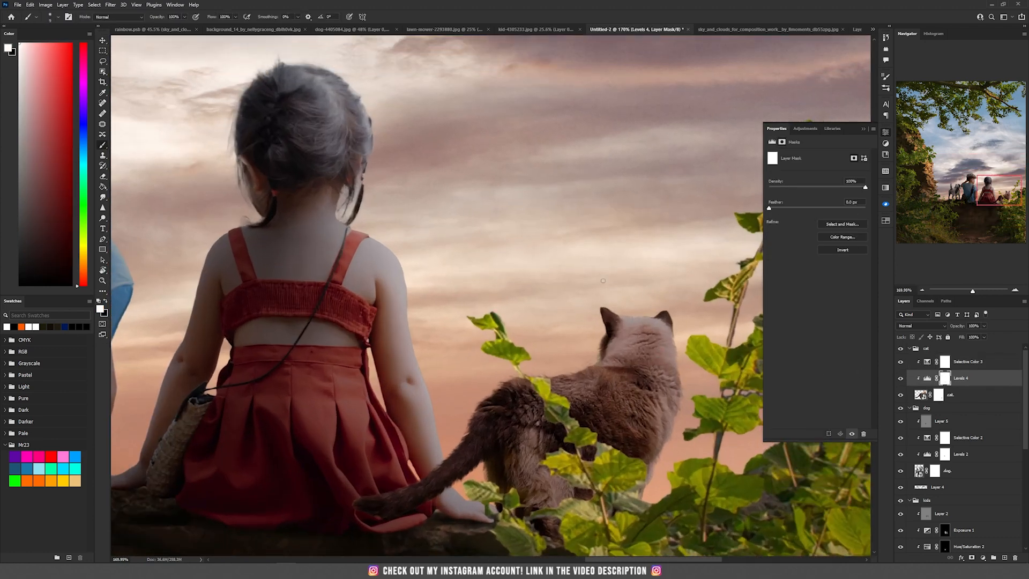
pyautogui.rightClick(512, 284)
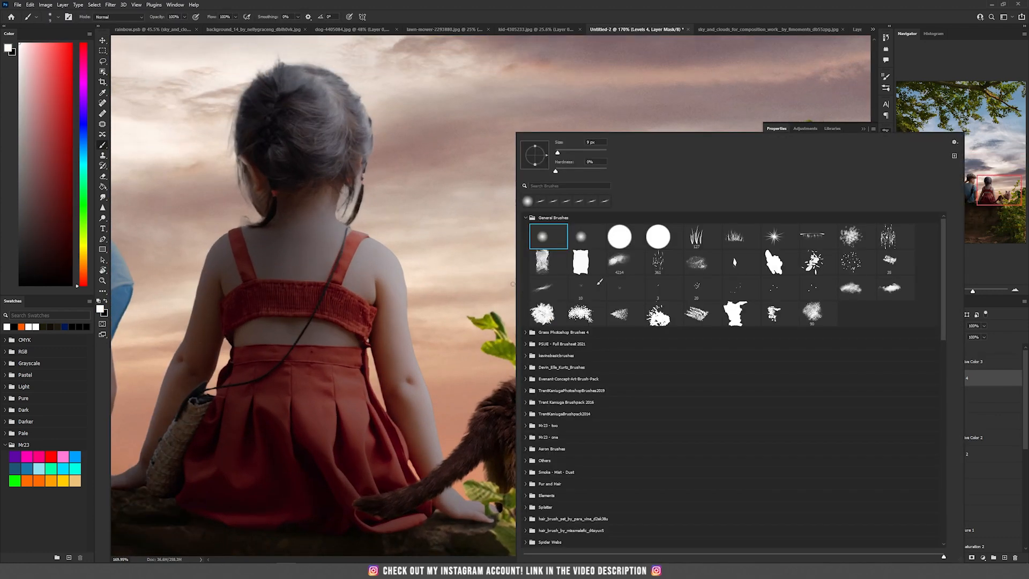
pyautogui.click(385, 3)
pyautogui.click(236, 17)
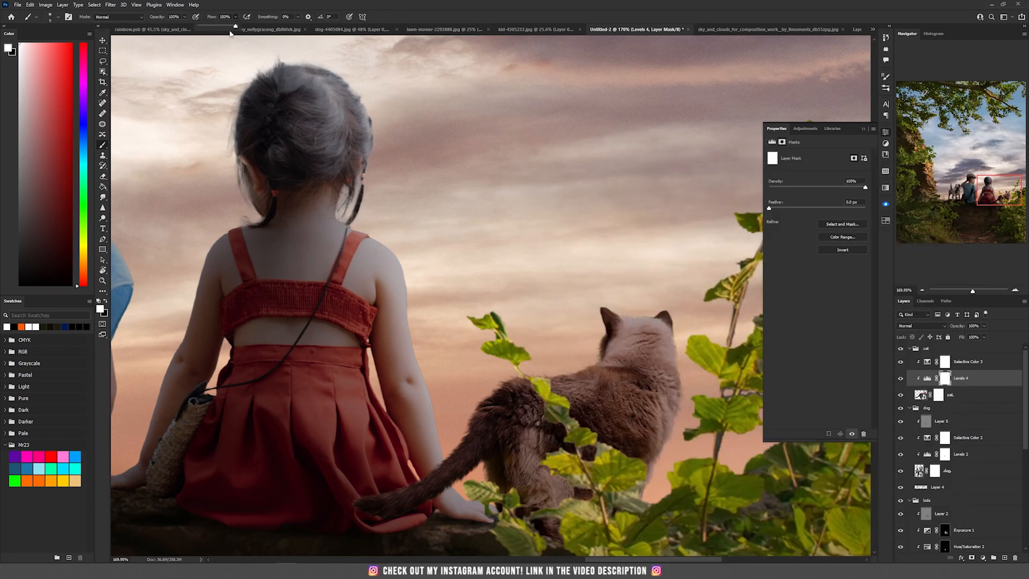
pyautogui.click(204, 26)
pyautogui.click(235, 17)
pyautogui.rightClick(664, 281)
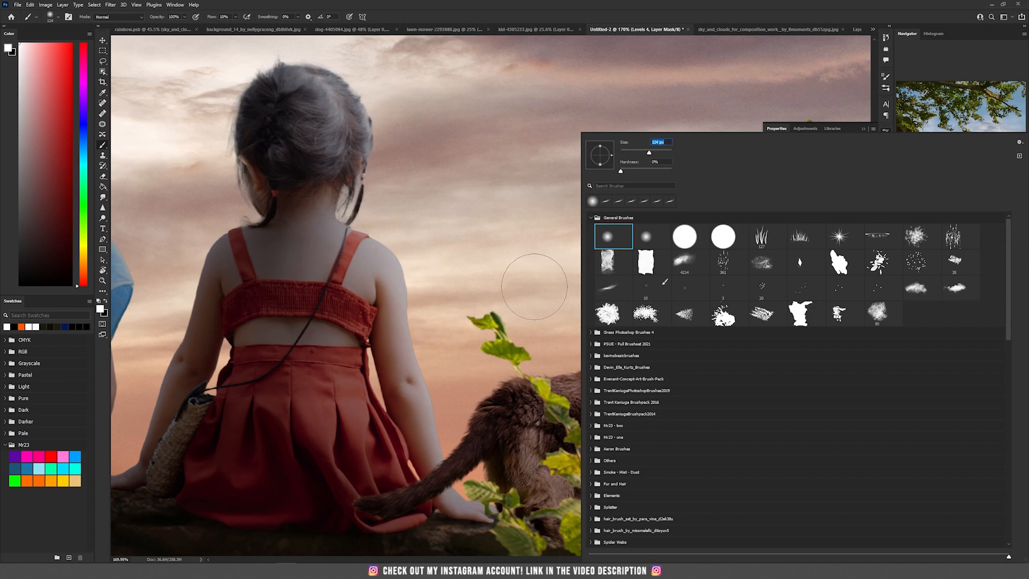
pyautogui.click(533, 285)
pyautogui.press('x')
pyautogui.moveTo(604, 292)
pyautogui.mouseDown()
pyautogui.moveTo(659, 316)
pyautogui.moveTo(679, 349)
pyautogui.mouseUp()
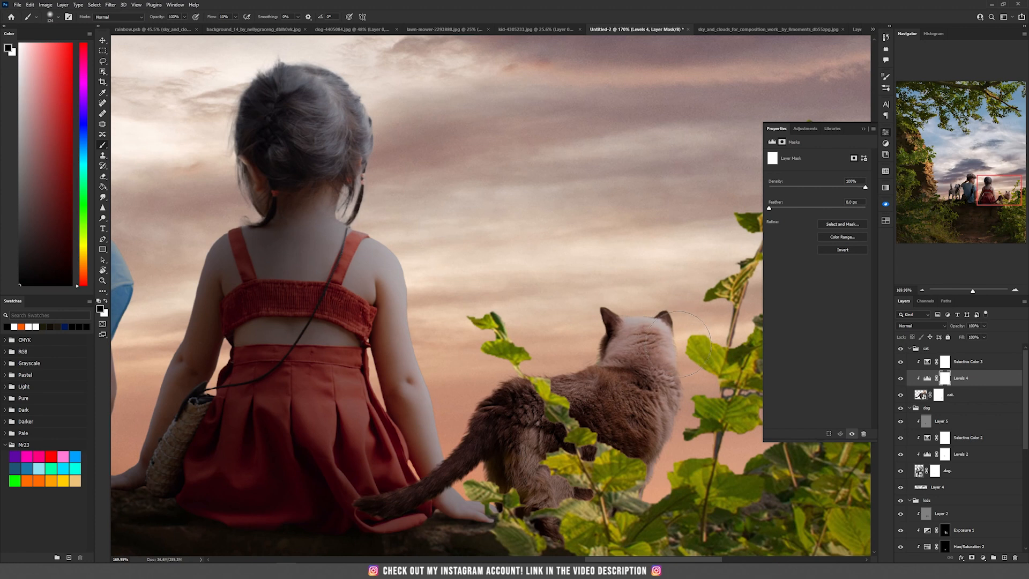
# - Paint on the background group's Levels mask around the area near the cat
pyautogui.keyDown('alt'); pyautogui.scroll(-5, 605, 426); pyautogui.keyUp('alt')
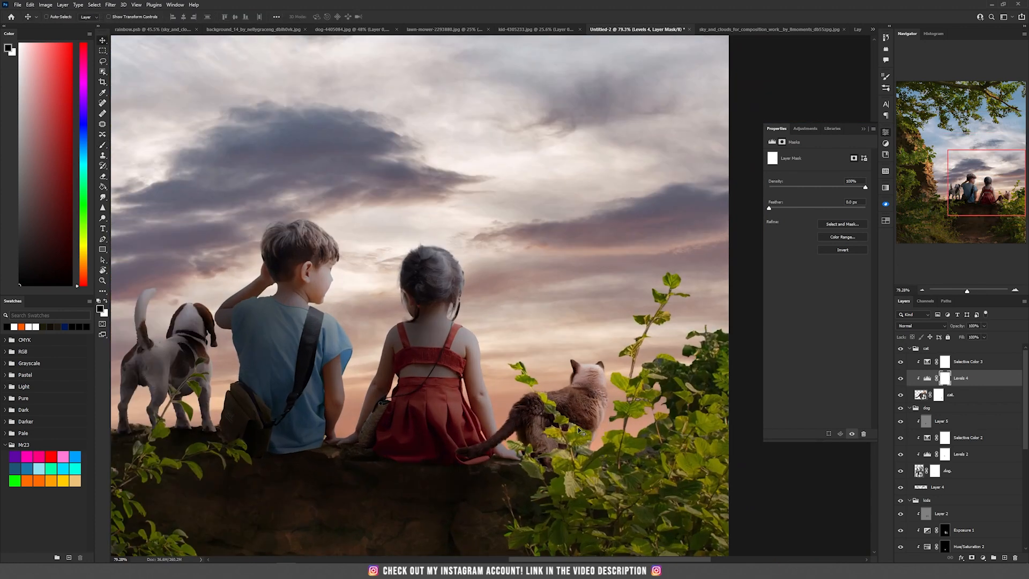
pyautogui.keyDown('alt'); pyautogui.scroll(4, 578, 427); pyautogui.keyUp('alt')
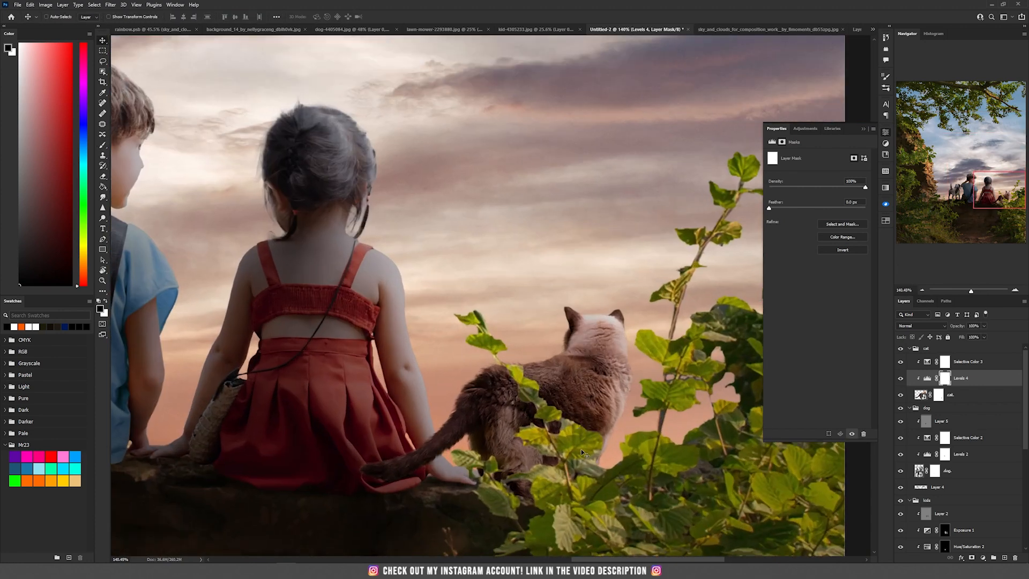
pyautogui.scroll(-5, 976, 382)
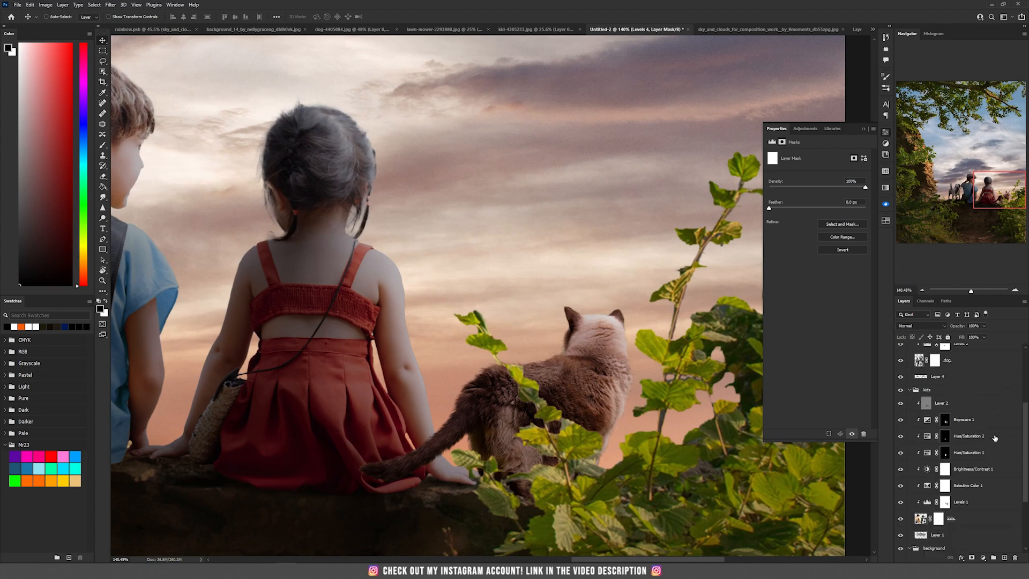
pyautogui.click(944, 484)
pyautogui.press('b')
pyautogui.press('x')
pyautogui.moveTo(479, 322)
pyautogui.mouseDown()
pyautogui.moveTo(541, 408)
pyautogui.moveTo(586, 443)
pyautogui.moveTo(551, 419)
pyautogui.moveTo(548, 459)
pyautogui.moveTo(509, 519)
pyautogui.moveTo(474, 497)
pyautogui.moveTo(484, 462)
pyautogui.moveTo(465, 467)
pyautogui.moveTo(472, 508)
pyautogui.moveTo(564, 507)
pyautogui.moveTo(596, 436)
pyautogui.moveTo(576, 460)
pyautogui.moveTo(566, 518)
pyautogui.moveTo(598, 512)
pyautogui.moveTo(563, 504)
pyautogui.moveTo(498, 526)
pyautogui.moveTo(494, 511)
pyautogui.moveTo(649, 461)
pyautogui.moveTo(630, 396)
pyautogui.moveTo(481, 338)
pyautogui.mouseUp()
pyautogui.moveTo(647, 502); pyautogui.dragTo(592, 477)
pyautogui.moveTo(592, 413); pyautogui.dragTo(500, 407)
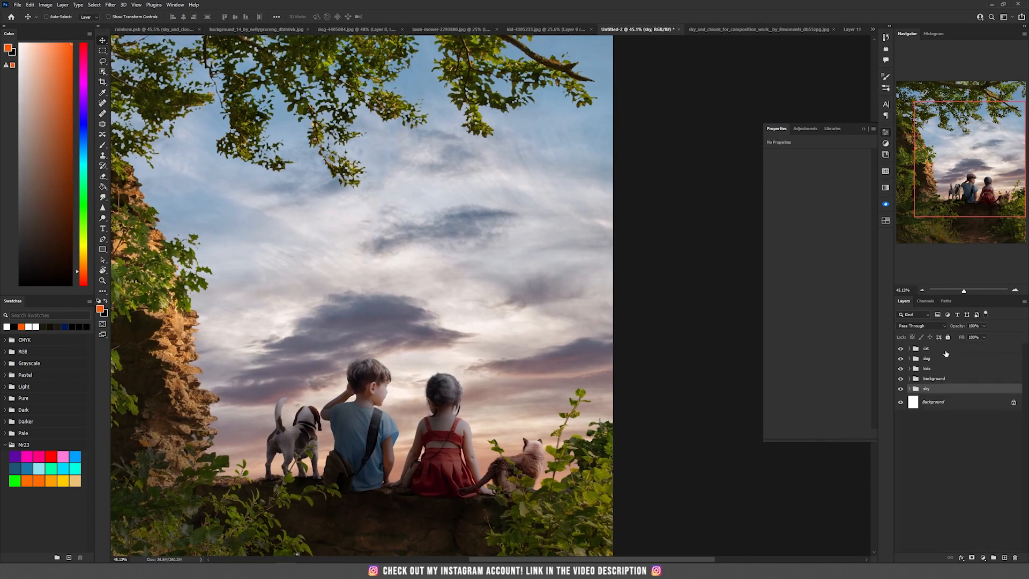
# - Collapse the layer groups and create a new group named rainbow at the top
pyautogui.click(946, 348)
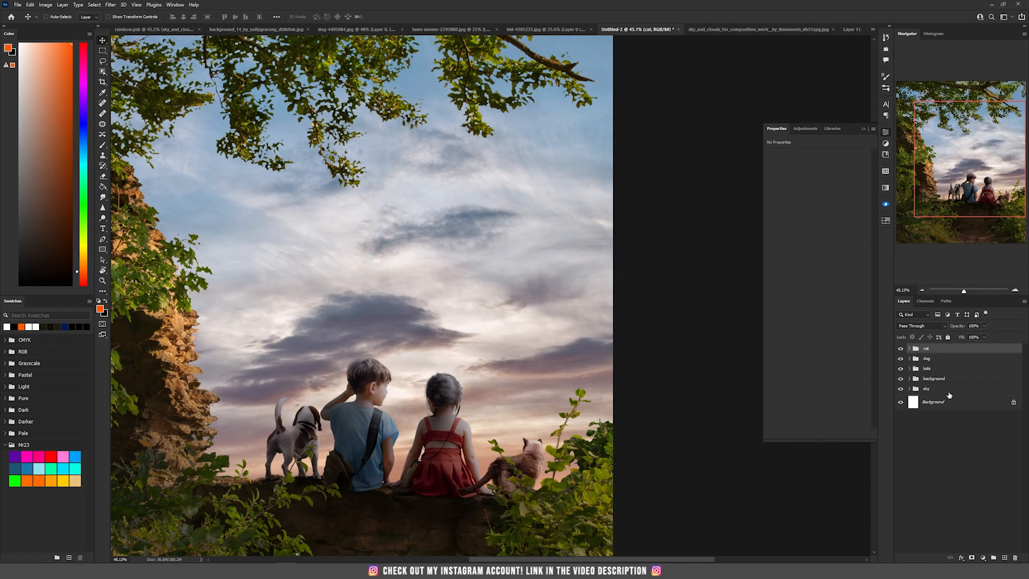
pyautogui.click(992, 558)
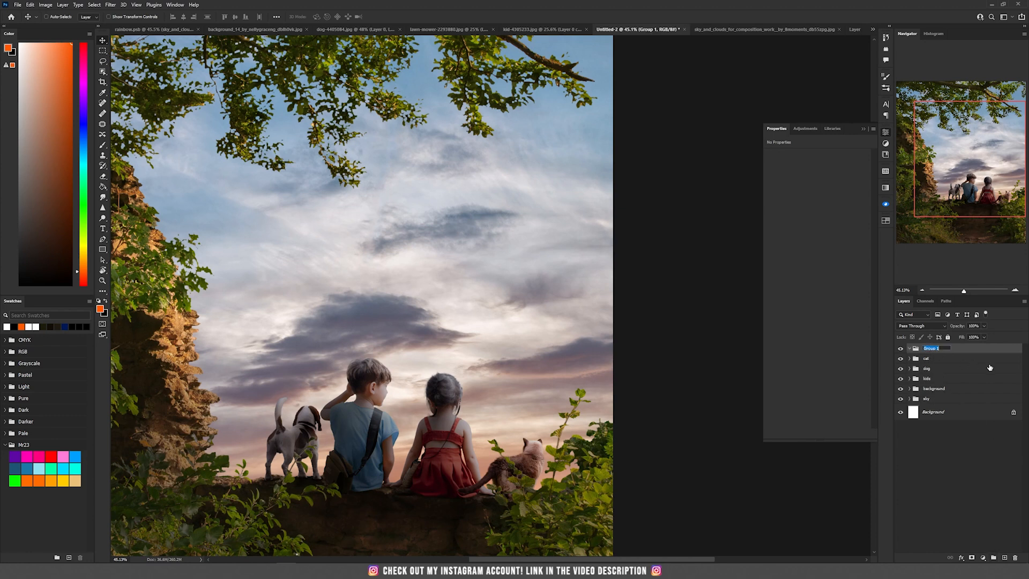
pyautogui.write('rainbow')
pyautogui.press('Return')
# - Add a new layer in the rainbow group and switch to the Gradient tool, opening and cancelling the Gradient Editor
pyautogui.click(1004, 558)
pyautogui.press('g')
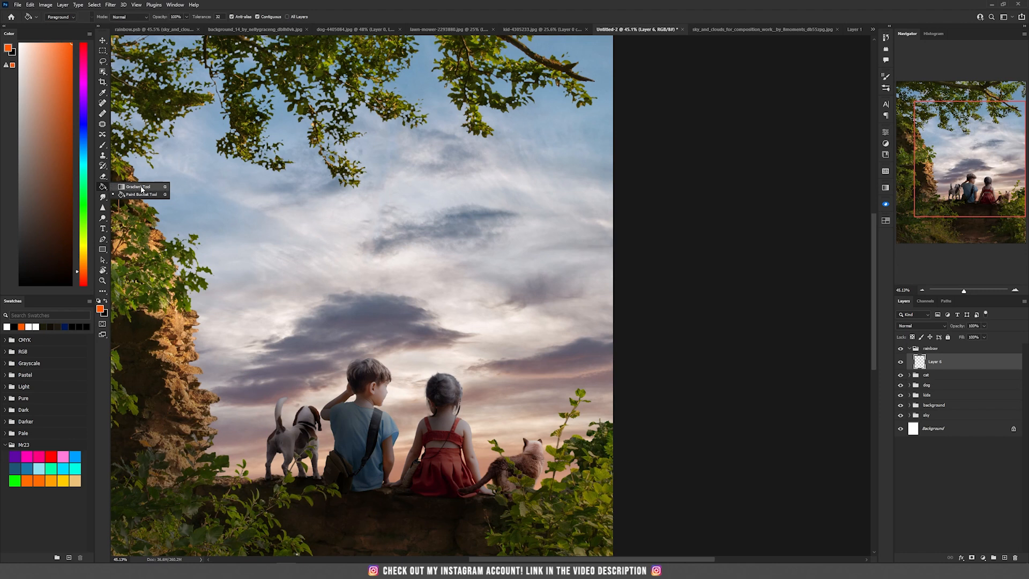
pyautogui.click(137, 186)
pyautogui.scroll(1, 137, 190)
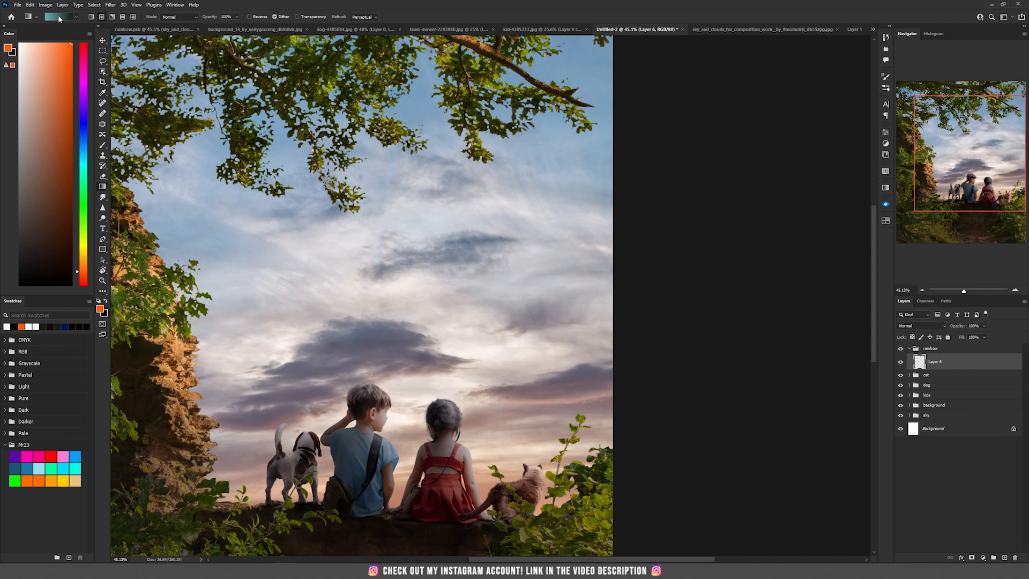
pyautogui.click(58, 16)
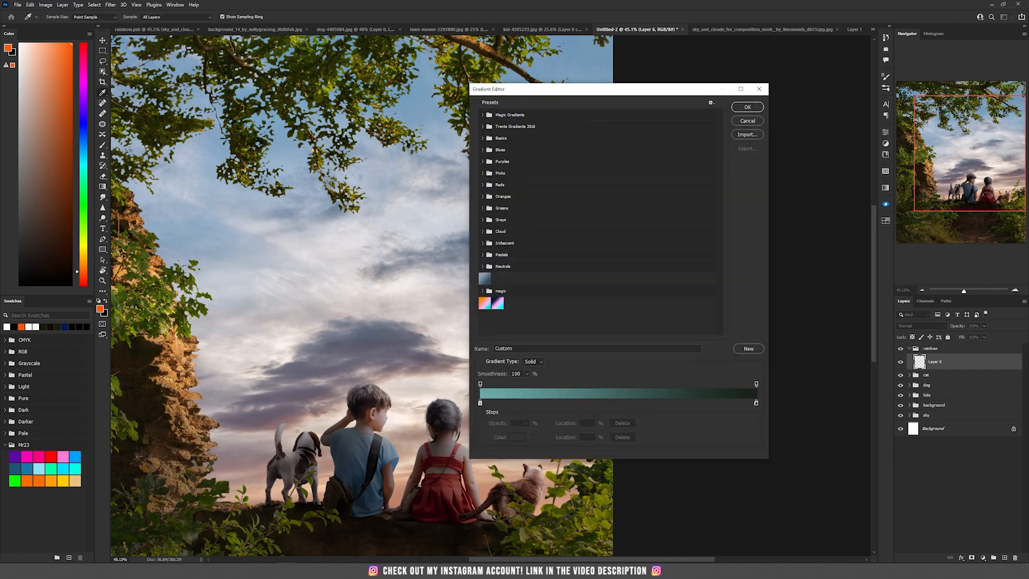
pyautogui.click(747, 120)
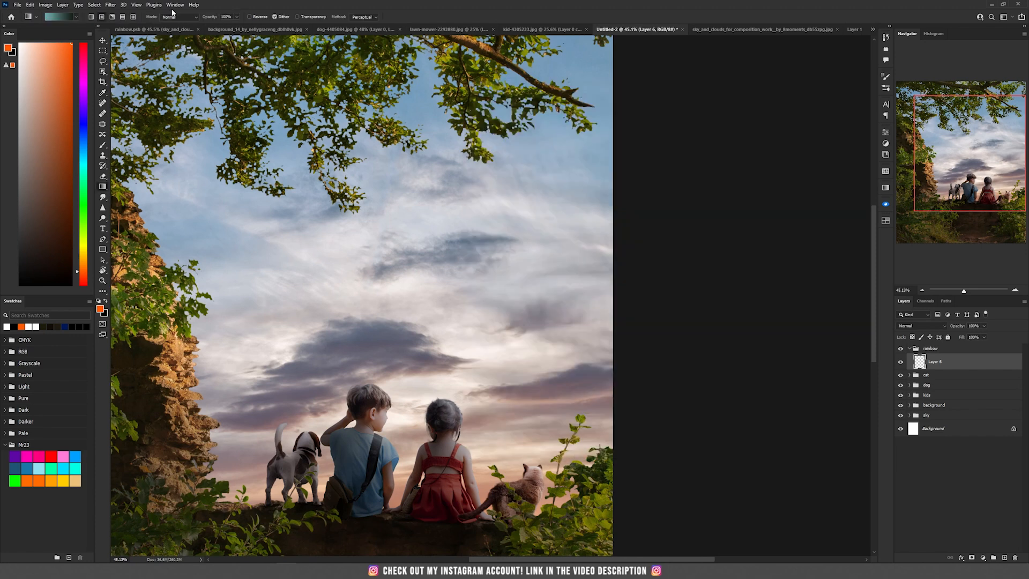
# - Open the Gradients panel, append the Legacy Gradients and expand their Special Effects set
pyautogui.click(175, 4)
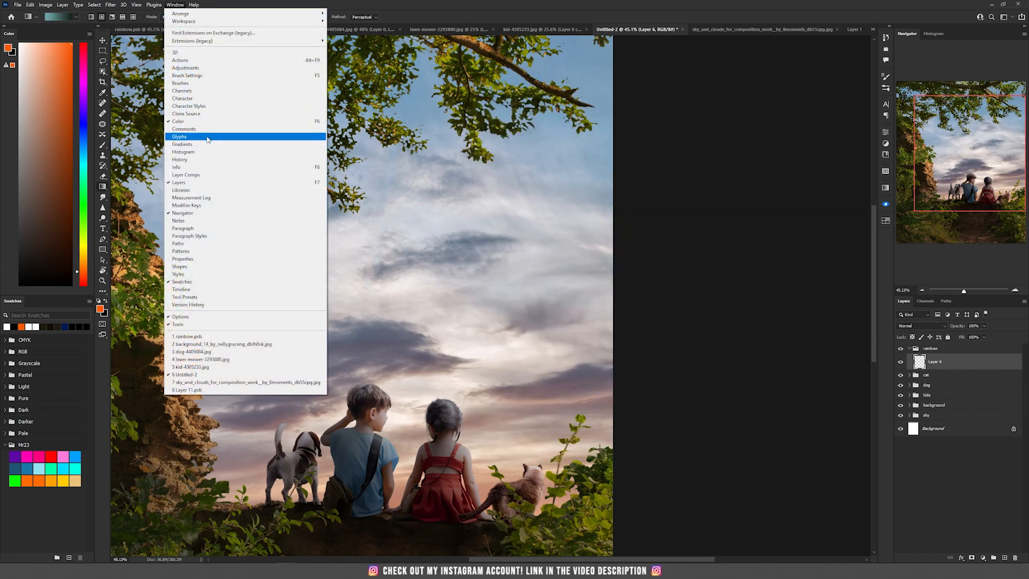
pyautogui.click(182, 144)
pyautogui.moveTo(813, 391); pyautogui.dragTo(809, 555)
pyautogui.click(873, 184)
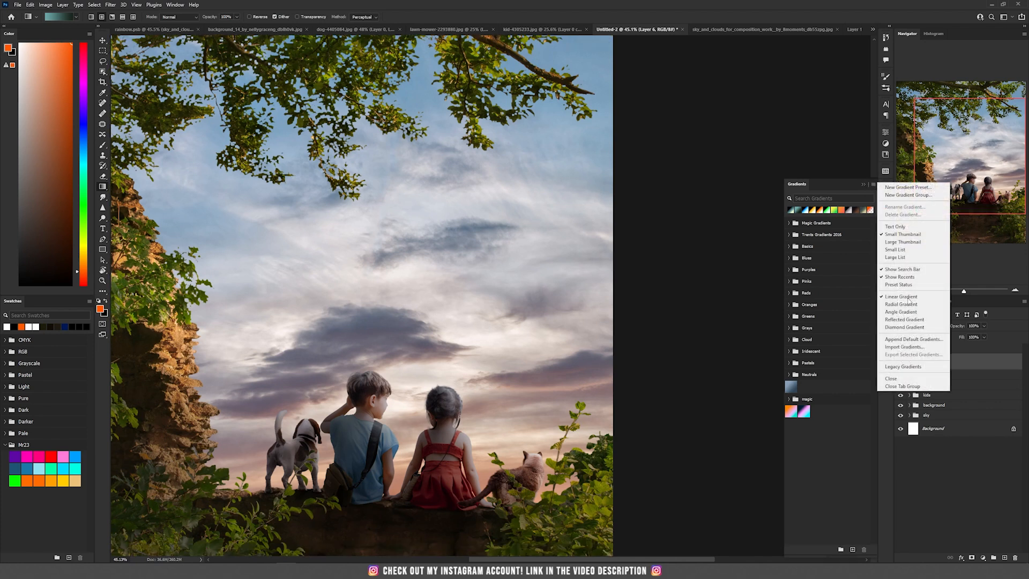
pyautogui.click(909, 373)
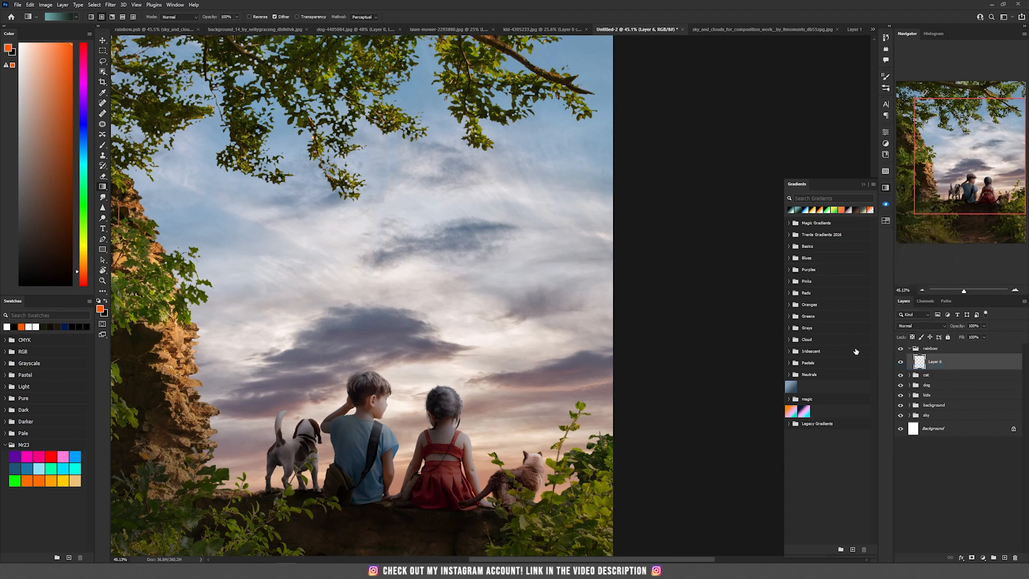
pyautogui.click(789, 425)
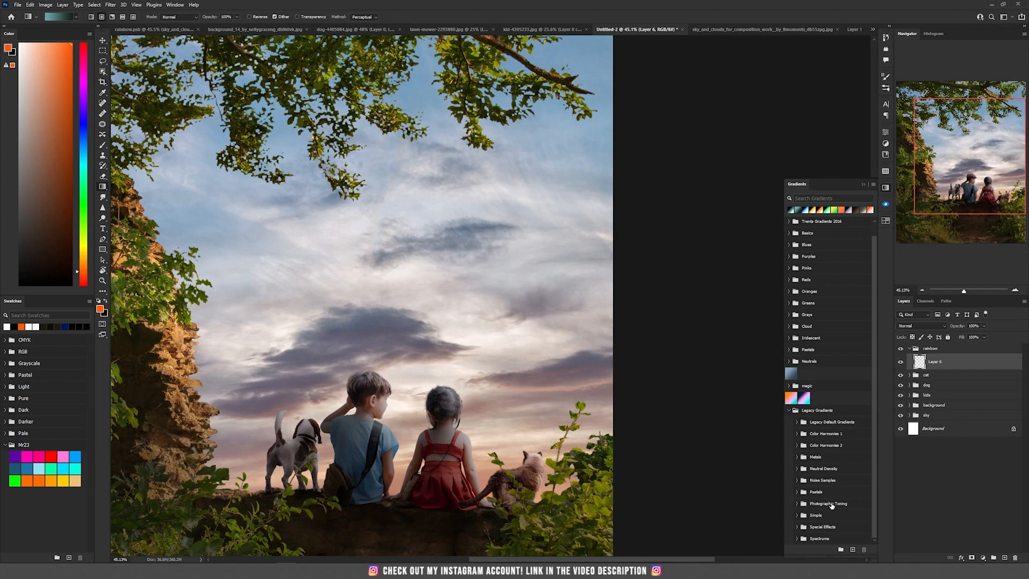
pyautogui.click(800, 527)
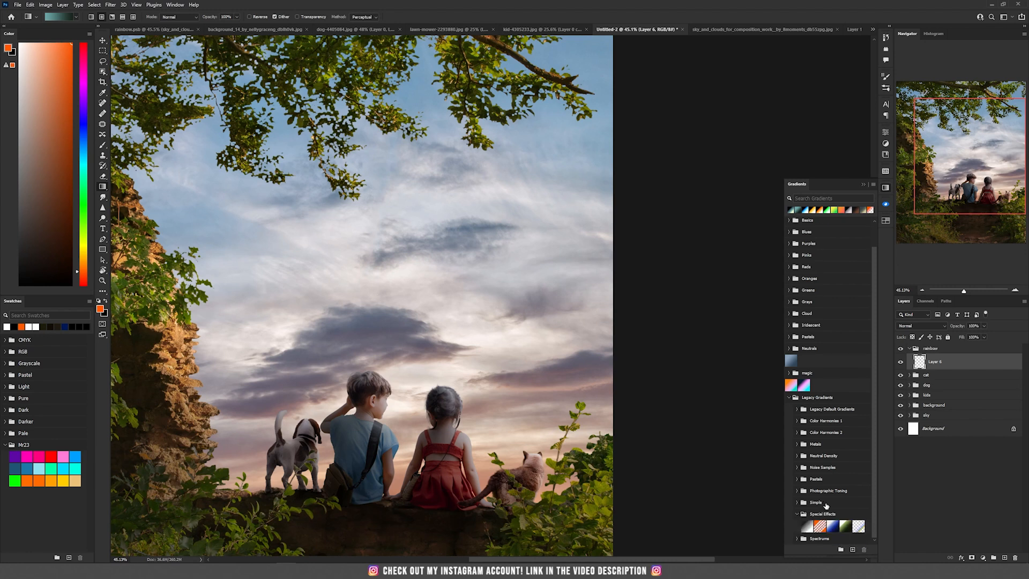
# - Pick the Special Effects rainbow gradient, delete the fill layer it creates and add a fresh empty layer in the rainbow group
pyautogui.click(859, 528)
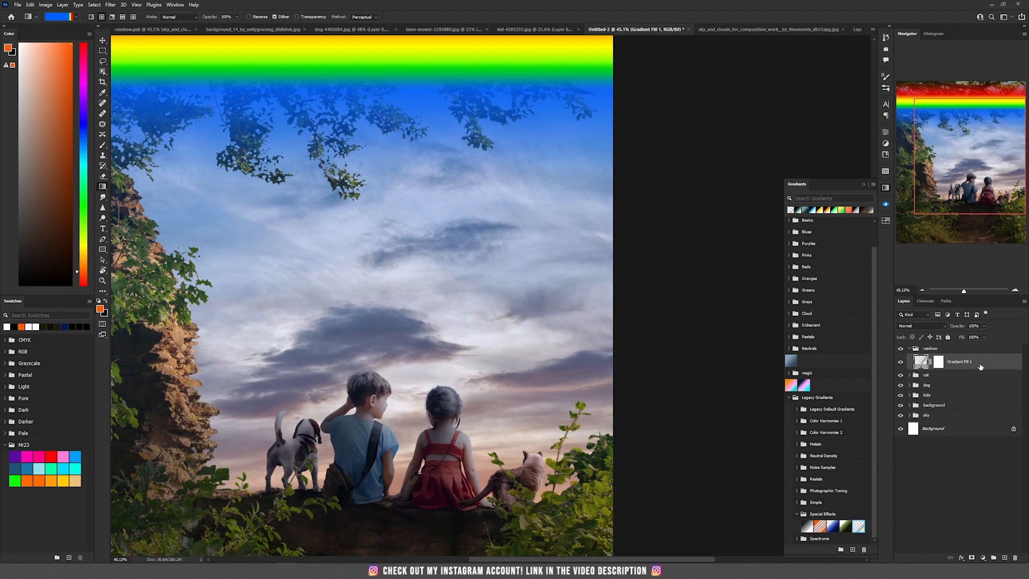
pyautogui.scroll(-3, 449, 259)
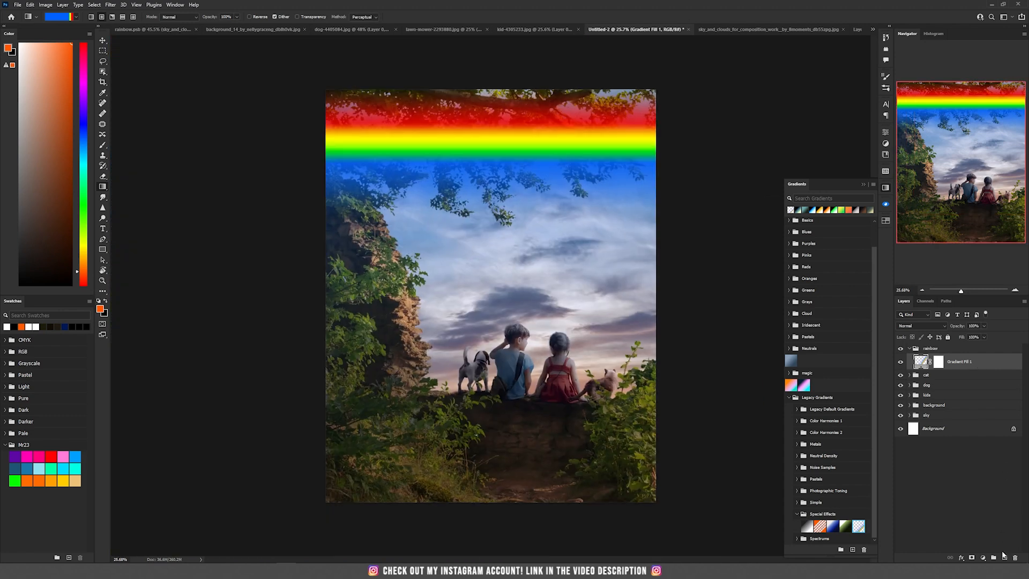
pyautogui.click(1012, 558)
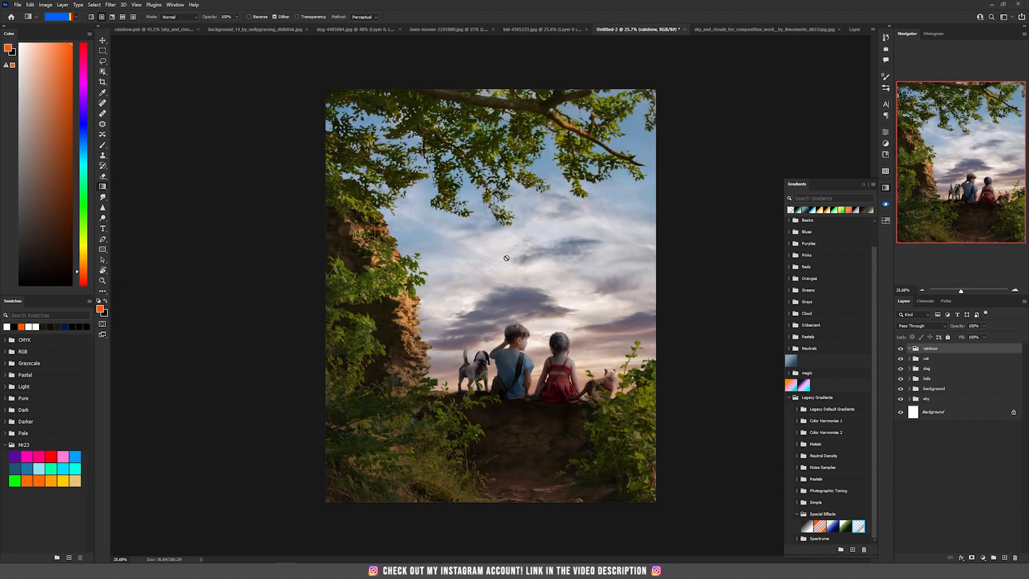
pyautogui.click(1004, 557)
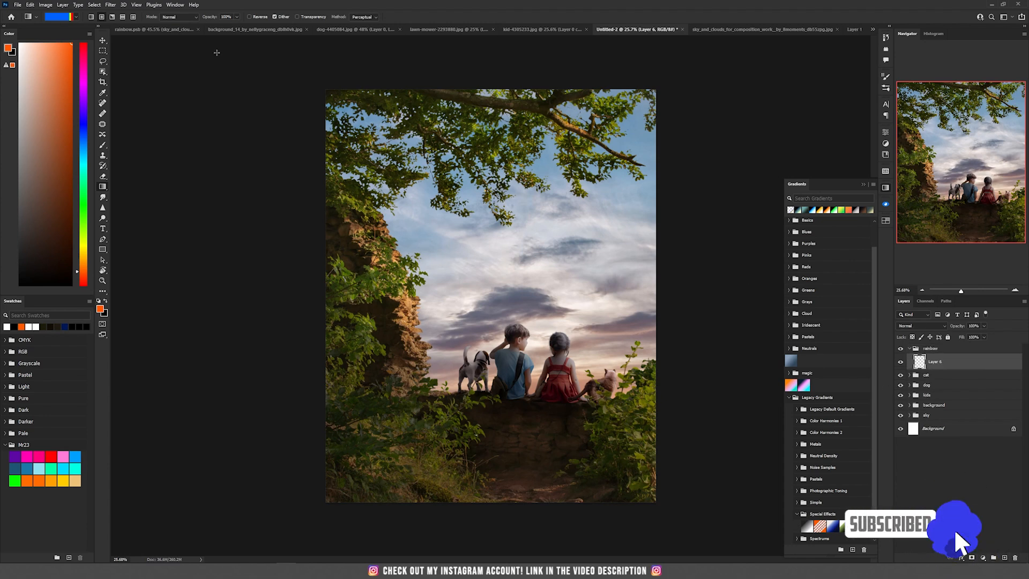
# - Enable gradient transparency and draw the rainbow gradient as a large arc across the left of the canvas
pyautogui.click(298, 16)
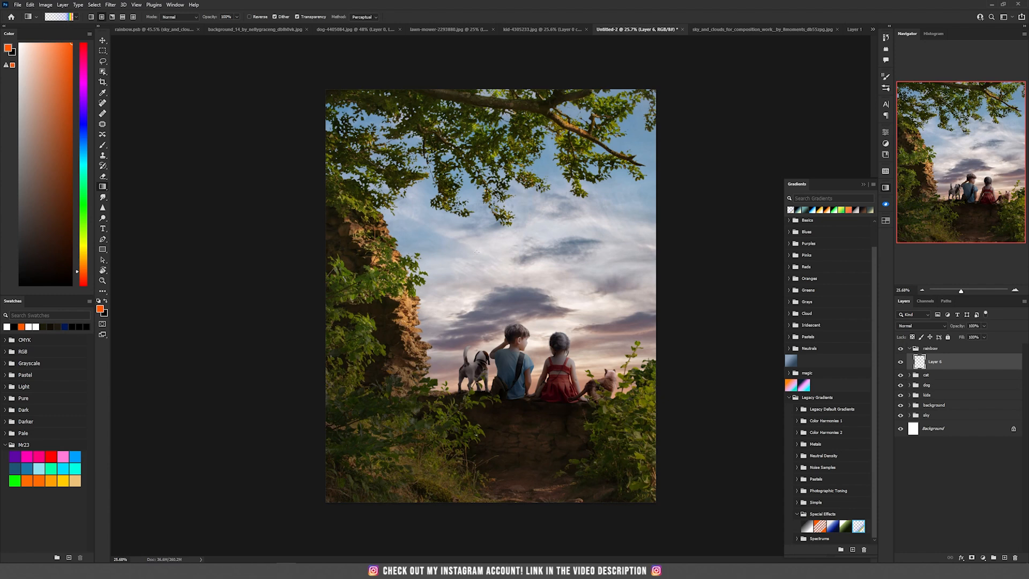
pyautogui.moveTo(504, 266); pyautogui.dragTo(557, 247)
pyautogui.moveTo(181, 254); pyautogui.dragTo(463, 256)
pyautogui.moveTo(483, 254); pyautogui.dragTo(482, 254)
pyautogui.press('v')
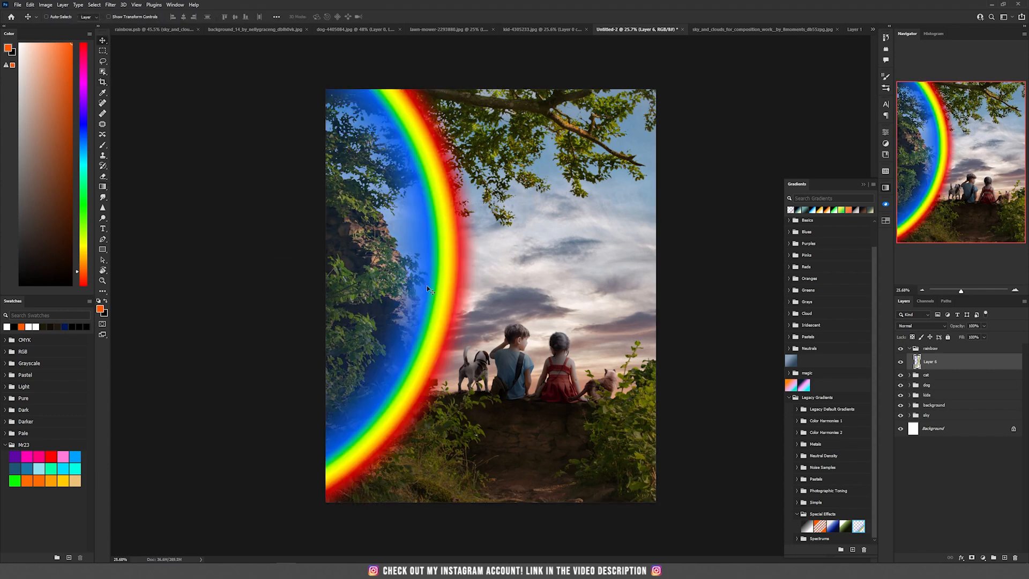
# - Move the rainbow group below the background group and set the rainbow layer's blend mode to Screen
pyautogui.click(960, 349)
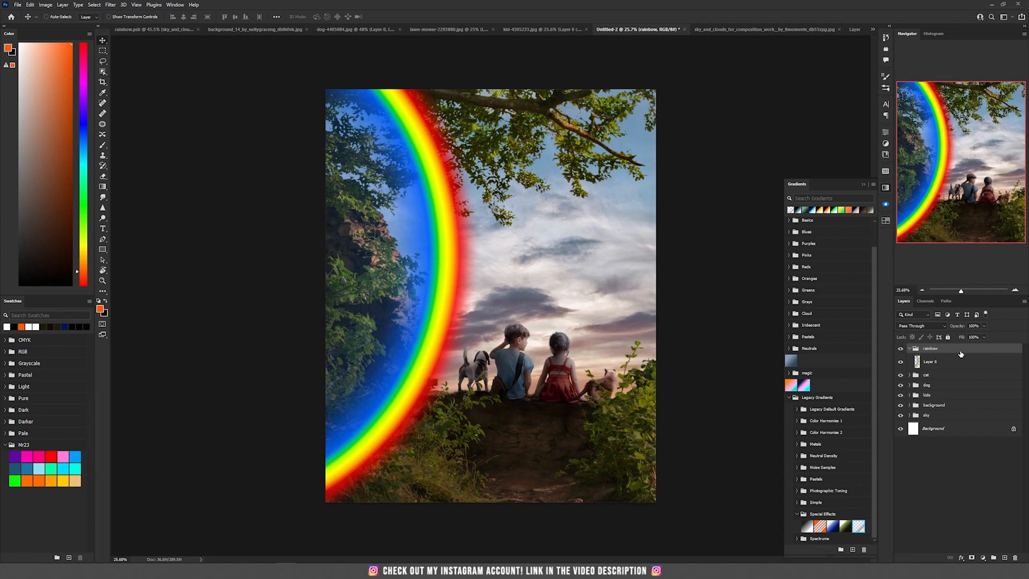
pyautogui.moveTo(959, 352); pyautogui.dragTo(948, 411)
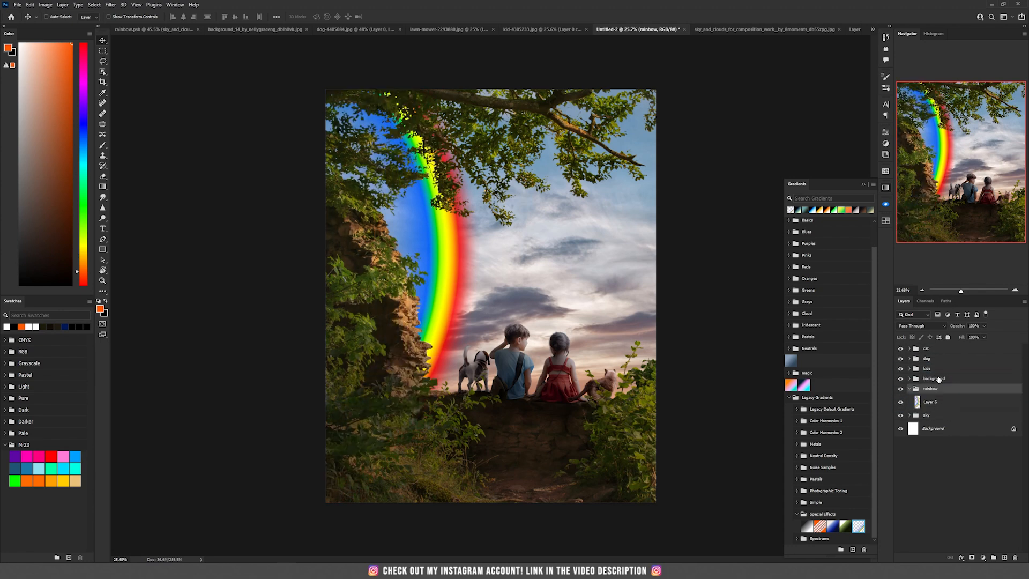
pyautogui.click(936, 404)
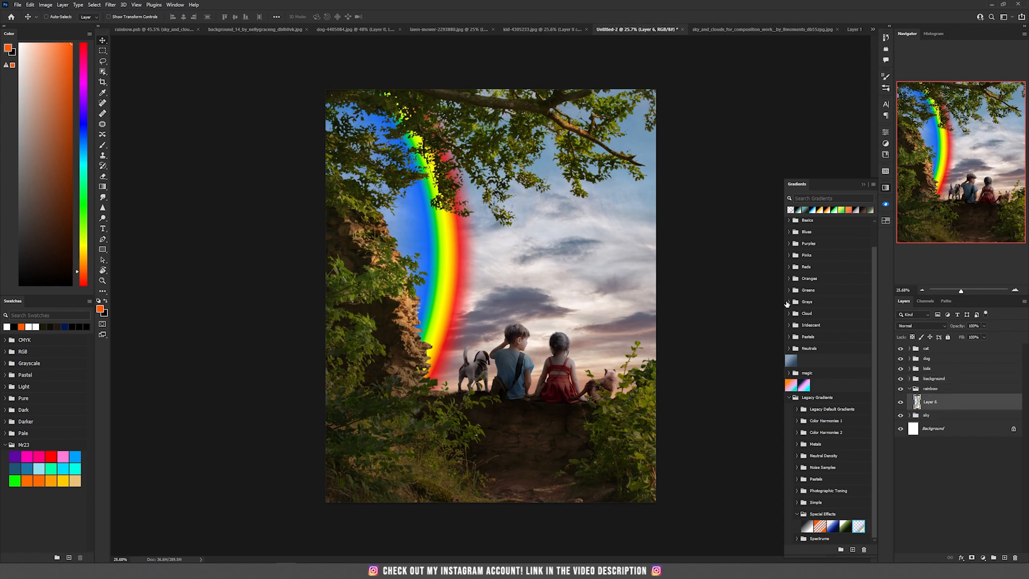
pyautogui.click(926, 325)
pyautogui.click(911, 395)
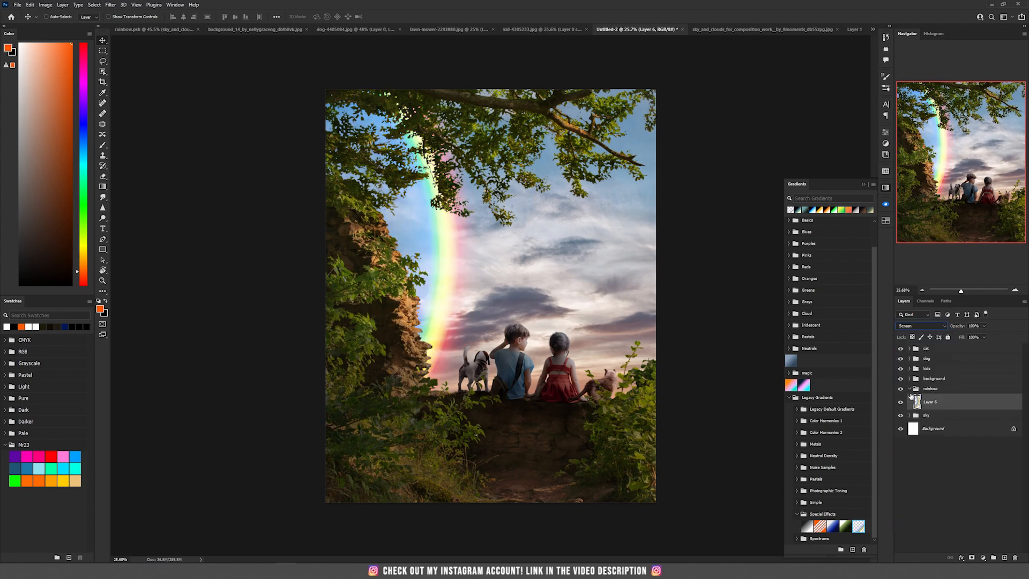
# - Move the rainbow to the right and enlarge it with Free Transform so it arcs over the sky
pyautogui.moveTo(464, 229); pyautogui.dragTo(631, 225)
pyautogui.hotkey('ctrl', 't')
pyautogui.moveTo(701, 344); pyautogui.dragTo(689, 195)
pyautogui.moveTo(620, 241); pyautogui.dragTo(576, 257)
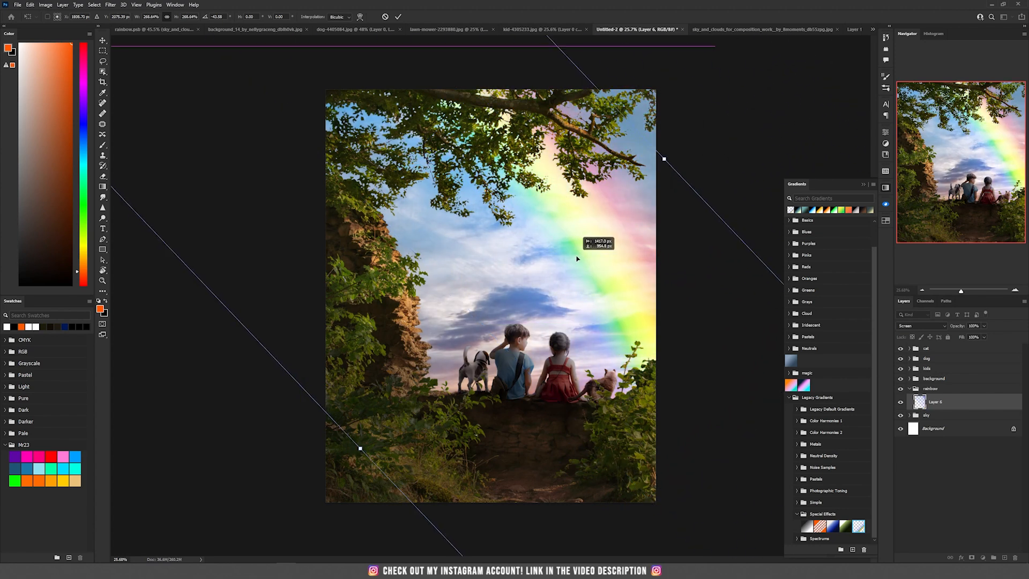
pyautogui.press('Return')
# - Lower the rainbow layer's opacity to 79%
pyautogui.scroll(4, 477, 290)
pyautogui.scroll(-2, 477, 289)
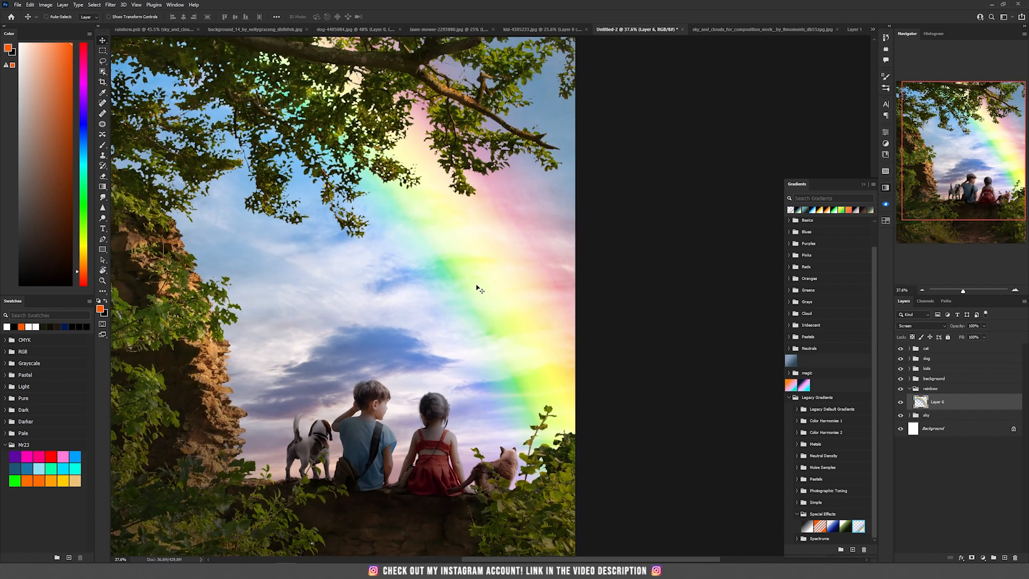
pyautogui.click(984, 326)
pyautogui.moveTo(986, 336); pyautogui.dragTo(975, 336)
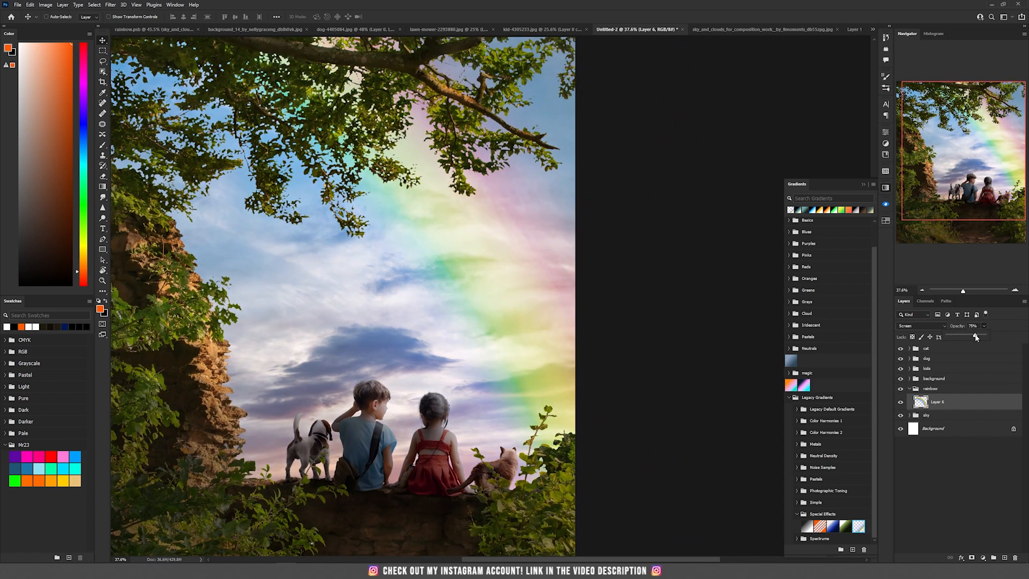
# - Add a layer mask to the rainbow layer and paint black with a large soft brush to fade its lower right end
pyautogui.click(470, 304)
pyautogui.scroll(1, 469, 304)
pyautogui.moveTo(470, 304); pyautogui.dragTo(602, 247)
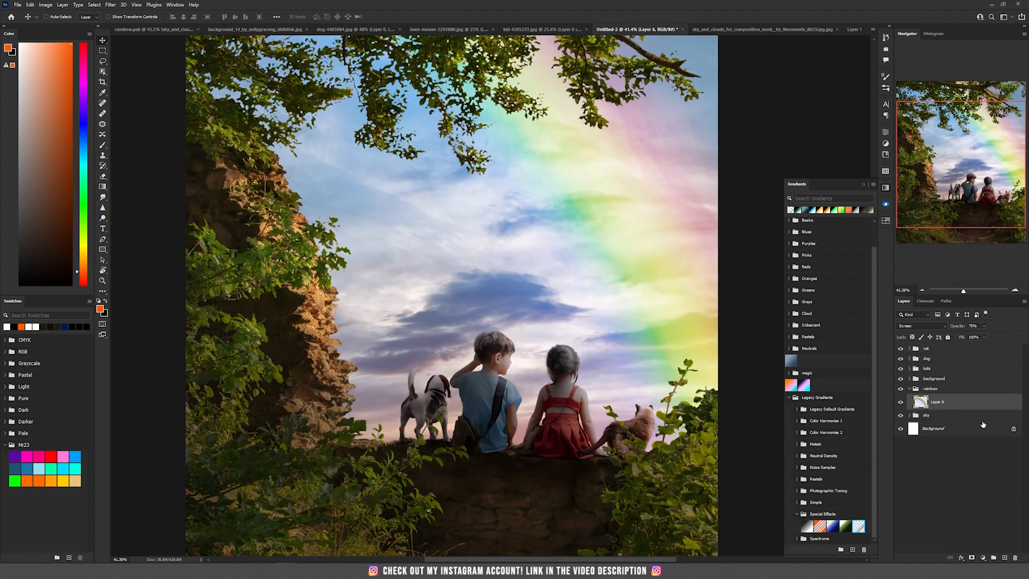
pyautogui.click(972, 557)
pyautogui.press('b')
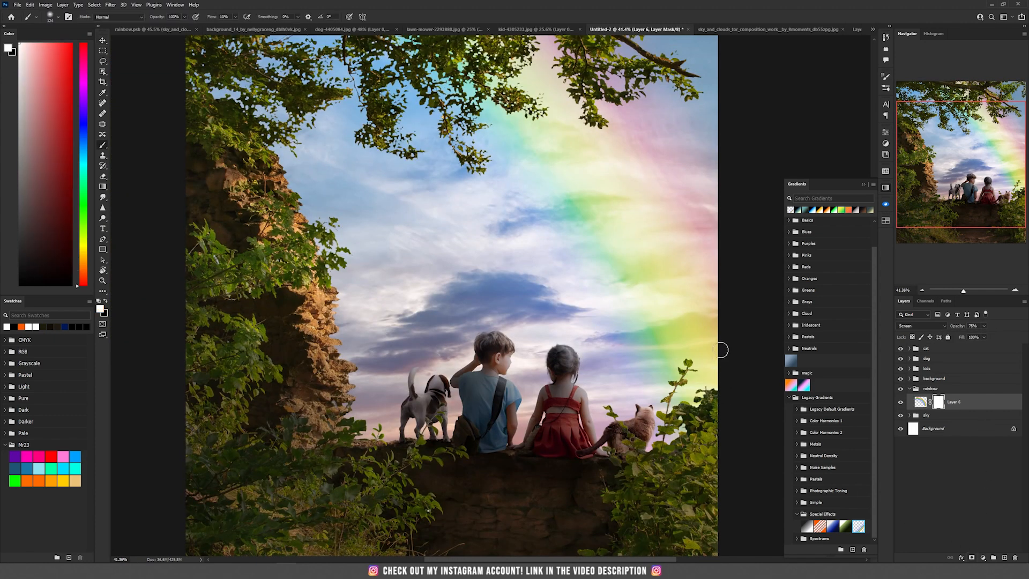
pyautogui.click(105, 301)
pyautogui.press(']')
pyautogui.press(']')
pyautogui.press(']')
pyautogui.press(']')
pyautogui.press(']')
pyautogui.press(']')
pyautogui.press(']')
pyautogui.press(']')
pyautogui.press(']')
pyautogui.press(']')
pyautogui.press(']')
pyautogui.press(']')
pyautogui.press(']')
pyautogui.press(']')
pyautogui.press(']')
pyautogui.press(']')
pyautogui.press(']')
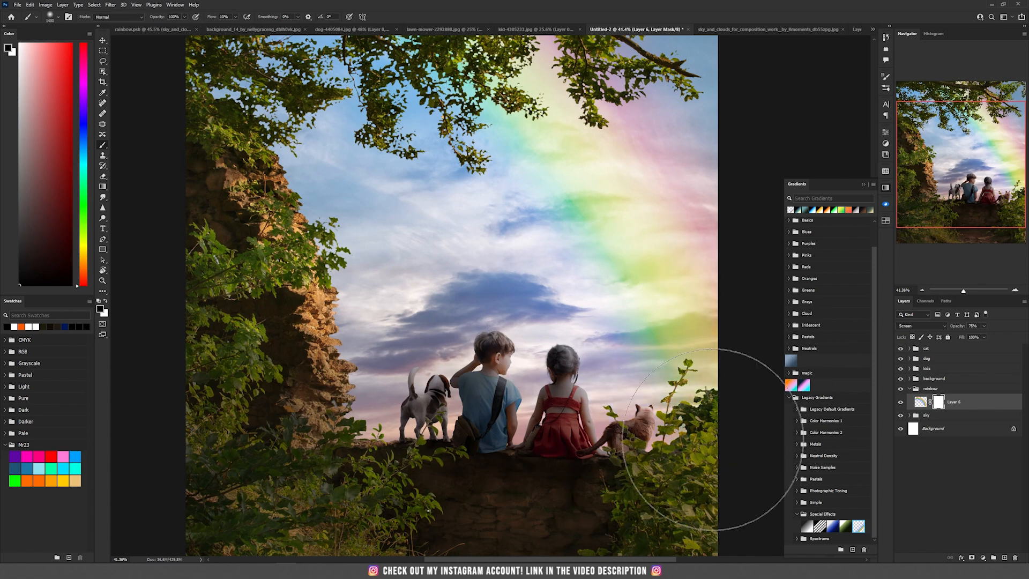
pyautogui.moveTo(730, 222)
pyautogui.mouseDown()
pyautogui.moveTo(580, 77)
pyautogui.moveTo(702, 167)
pyautogui.moveTo(732, 227)
pyautogui.moveTo(705, 369)
pyautogui.mouseUp()
pyautogui.scroll(-3, 703, 368)
# - Inside the cat group, add a new layer above Selective Color 3 in Linear Dodge (Add) mode, filled with neutral black
pyautogui.press('v')
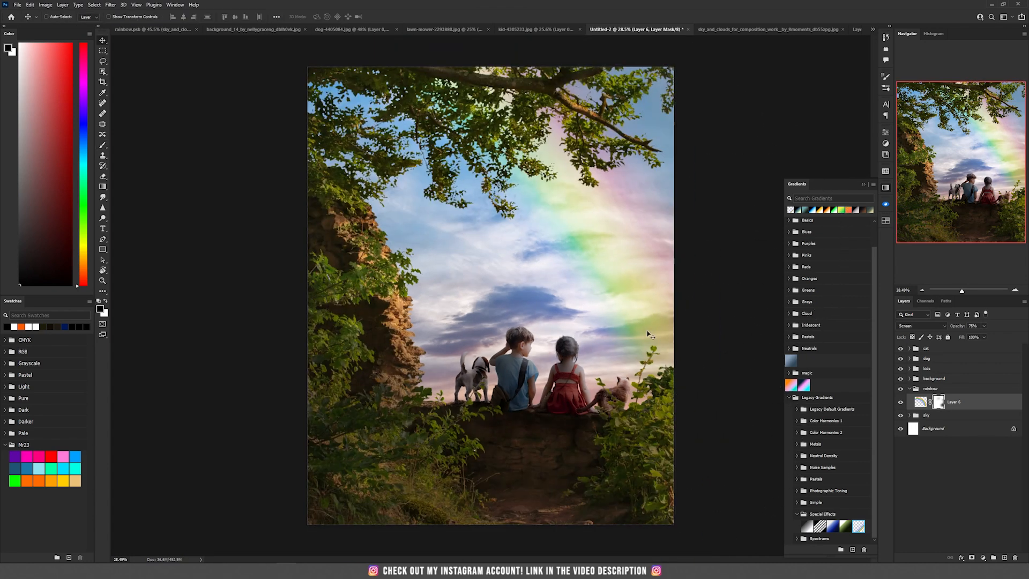
pyautogui.scroll(-1, 583, 331)
pyautogui.scroll(3, 600, 364)
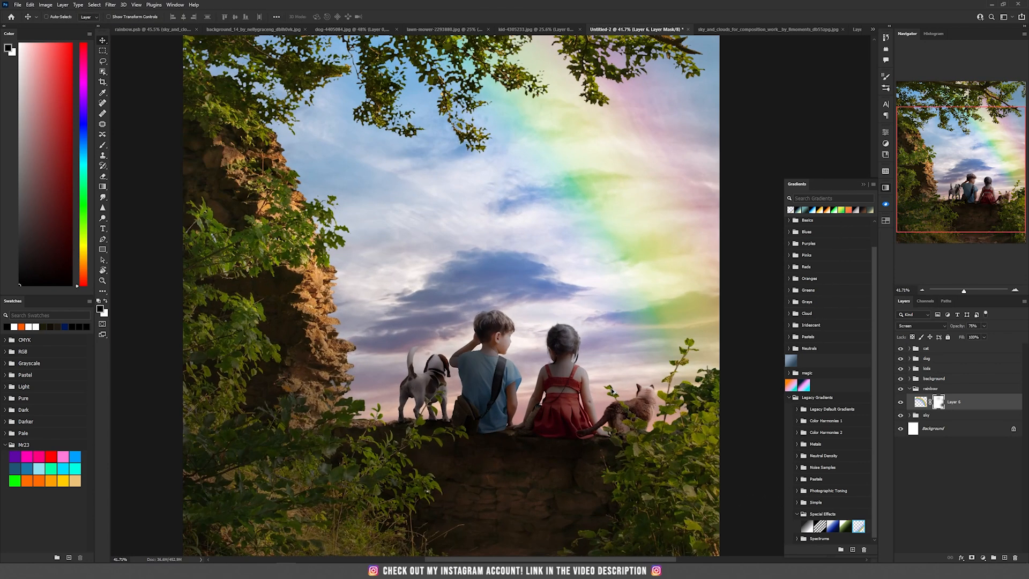
pyautogui.scroll(1, 608, 387)
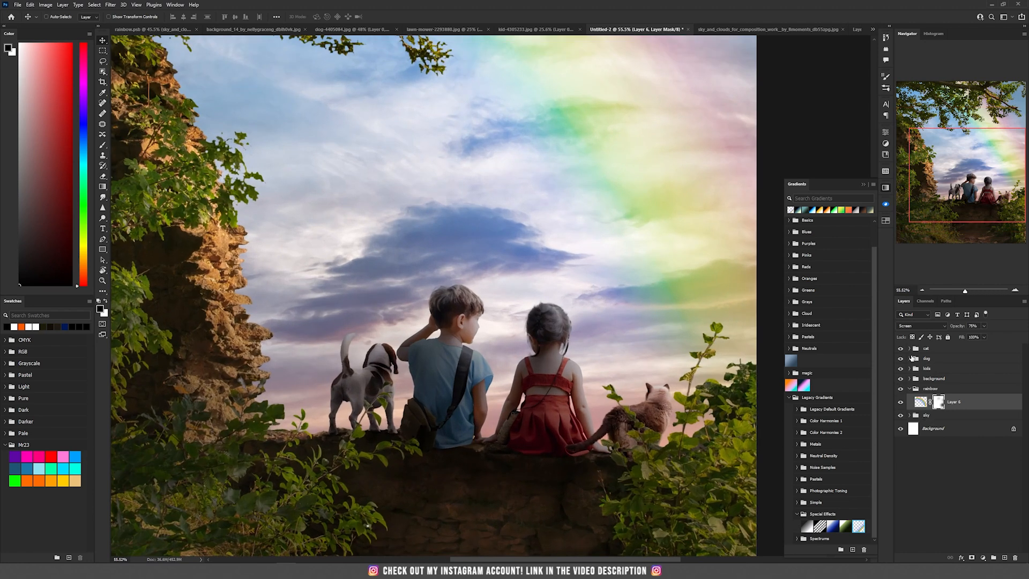
pyautogui.click(909, 348)
pyautogui.click(975, 363)
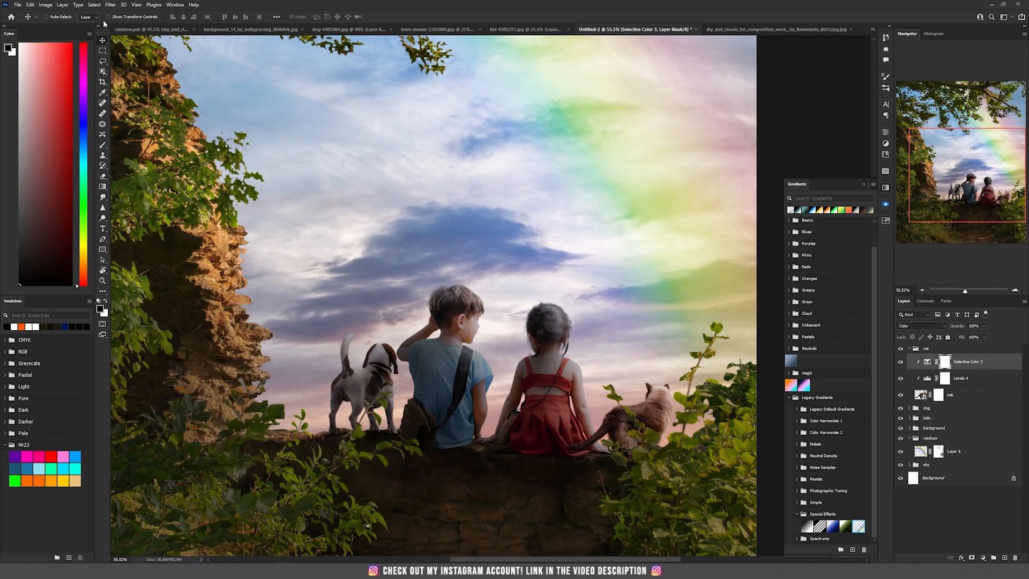
pyautogui.click(63, 5)
pyautogui.moveTo(75, 13)
pyautogui.click(153, 15)
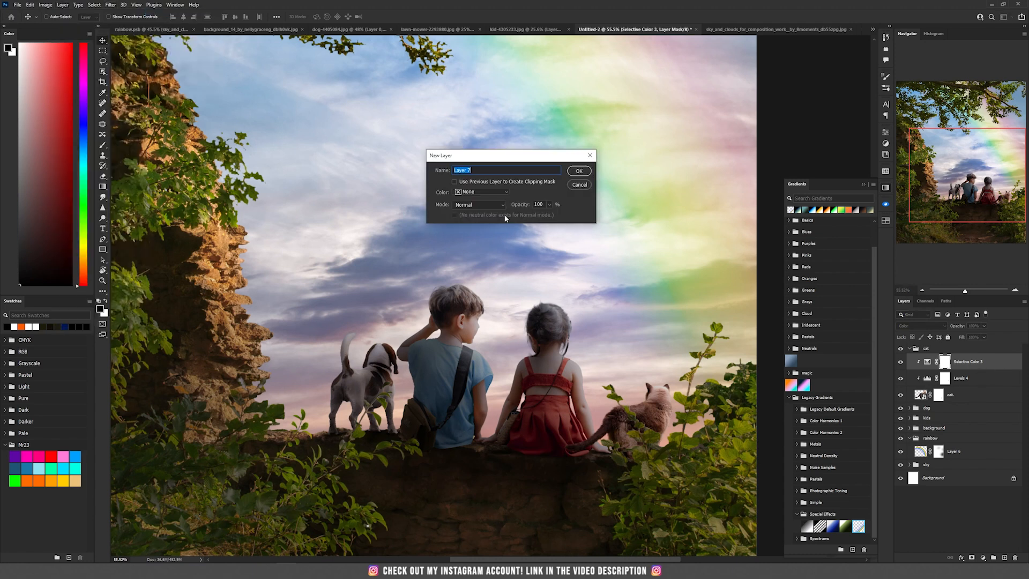
pyautogui.click(473, 205)
pyautogui.click(484, 295)
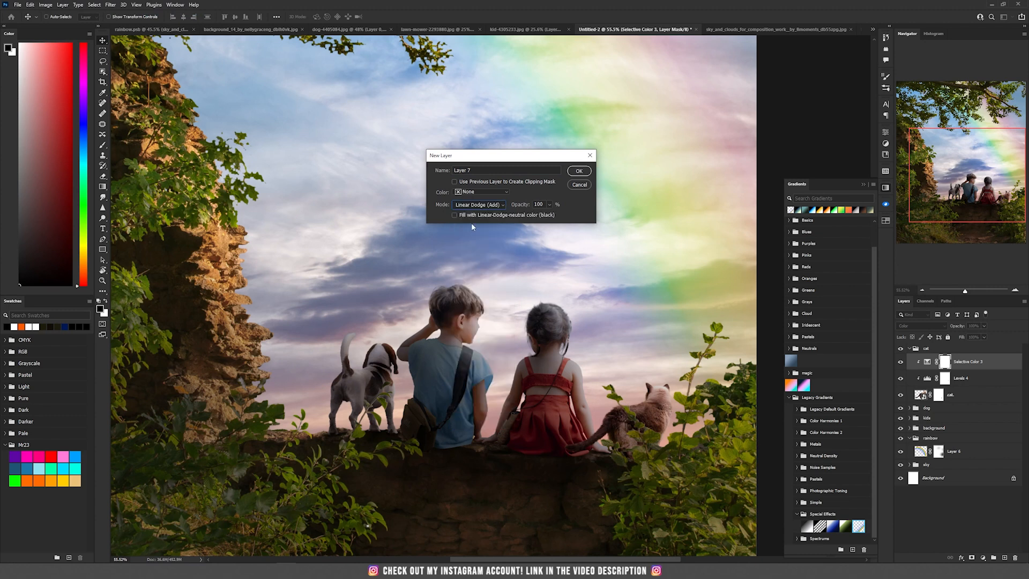
pyautogui.click(586, 173)
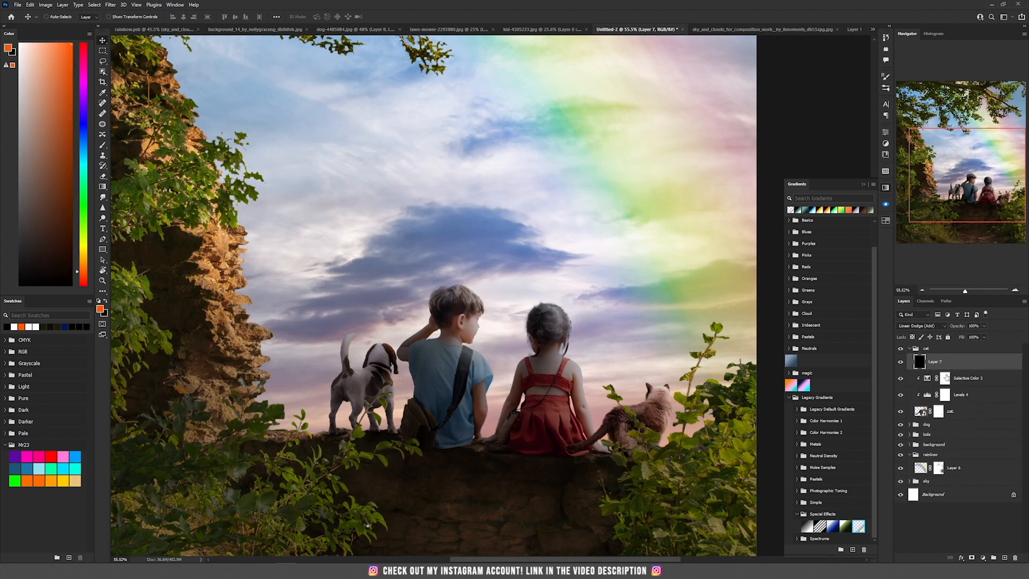
# - Adjust the Underlying Layer Blend If slider in Layer 7's Blending Options
pyautogui.keyDown('alt'); pyautogui.click(948, 367); pyautogui.keyUp('alt')
pyautogui.scroll(5, 617, 365)
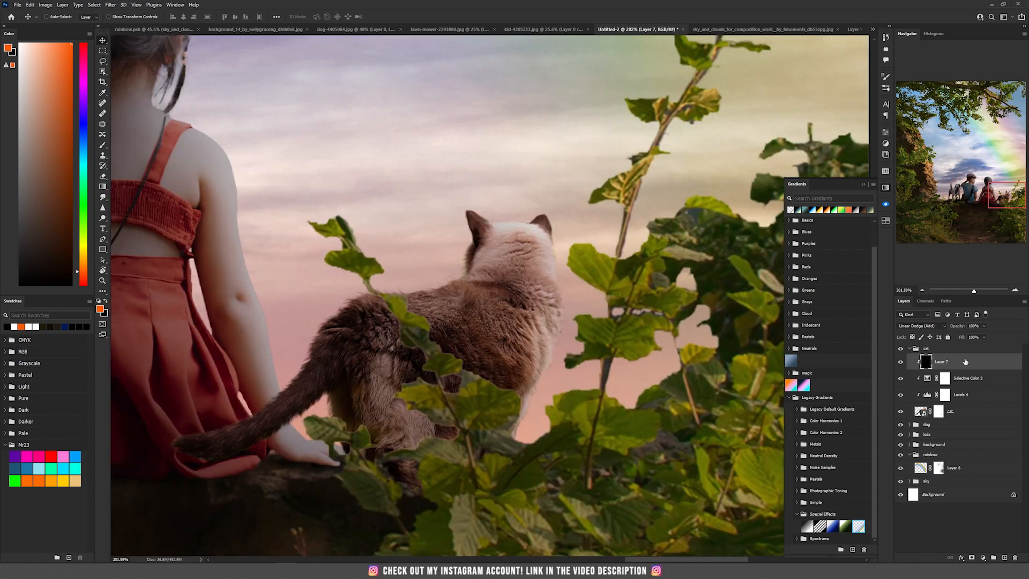
pyautogui.doubleClick(970, 362)
pyautogui.moveTo(714, 374)
pyautogui.mouseDown()
pyautogui.moveTo(734, 375)
pyautogui.moveTo(711, 370)
pyautogui.mouseUp()
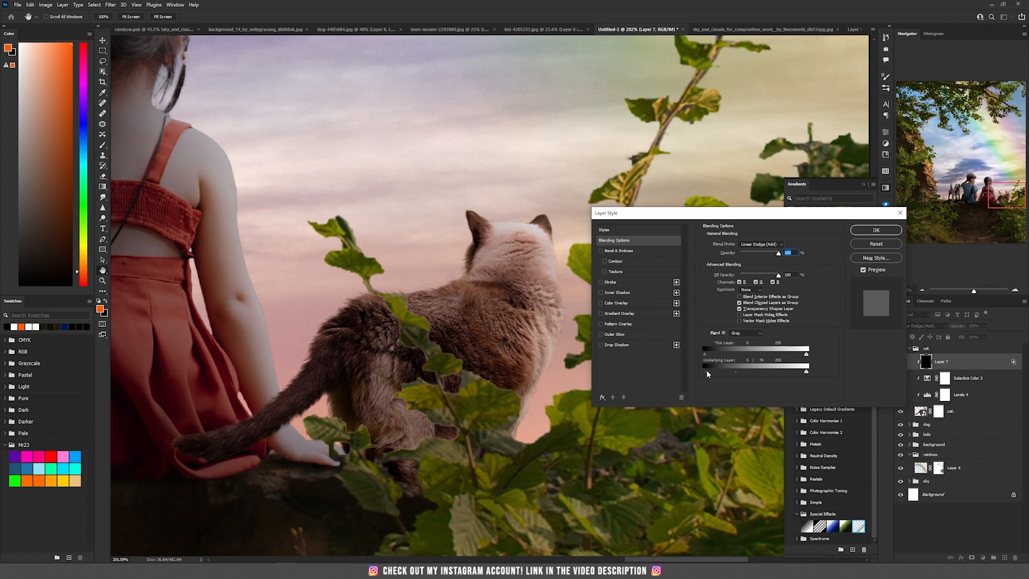
pyautogui.click(873, 233)
# - On Layer 7, paint white with a soft brush at 3% flow along the cat's back and edges to add rim light
pyautogui.press('d')
pyautogui.press('x')
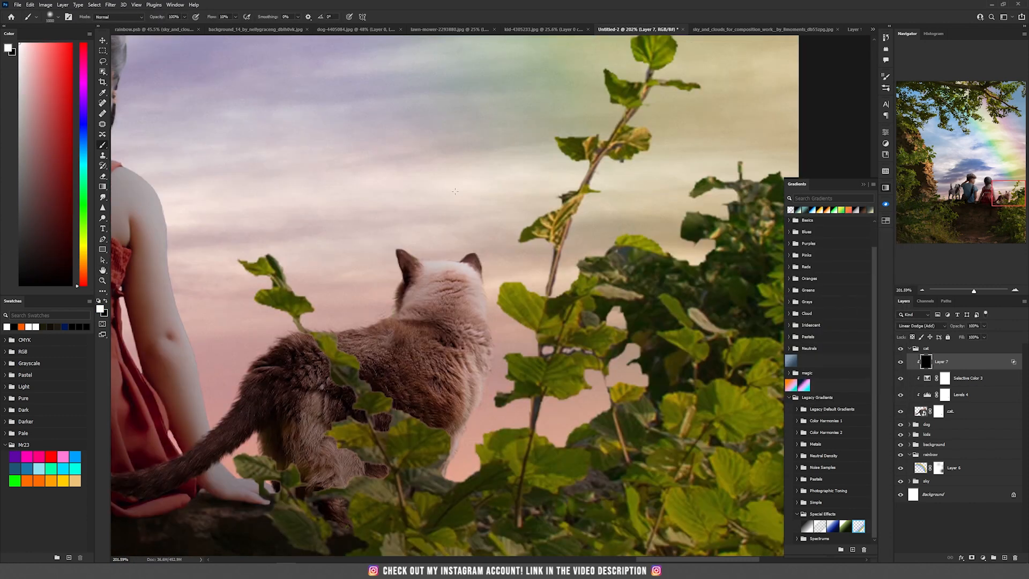
pyautogui.press('[')
pyautogui.press('[')
pyautogui.press('[')
pyautogui.press('[')
pyautogui.press('[')
pyautogui.press('[')
pyautogui.press('[')
pyautogui.press('[')
pyautogui.press('[')
pyautogui.press('[')
pyautogui.keyDown('alt'); pyautogui.click(454, 175); pyautogui.keyUp('alt')
pyautogui.keyDown('alt'); pyautogui.click(453, 176); pyautogui.keyUp('alt')
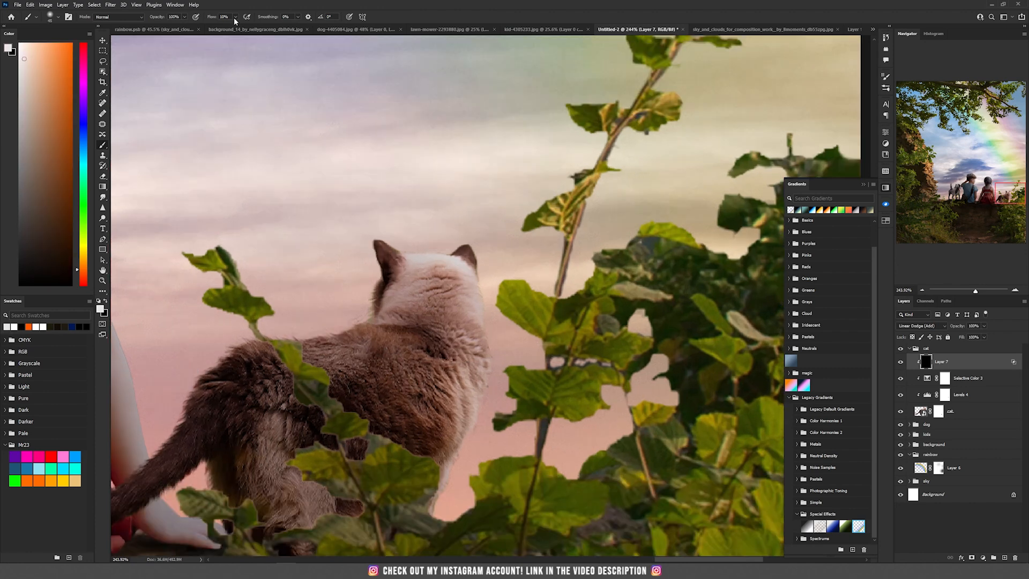
pyautogui.click(235, 17)
pyautogui.moveTo(233, 28); pyautogui.dragTo(235, 28)
pyautogui.moveTo(484, 403); pyautogui.dragTo(448, 492)
pyautogui.scroll(1, 507, 291)
pyautogui.moveTo(479, 407)
pyautogui.mouseDown()
pyautogui.moveTo(470, 435)
pyautogui.moveTo(453, 437)
pyautogui.mouseUp()
pyautogui.moveTo(476, 308); pyautogui.dragTo(447, 482)
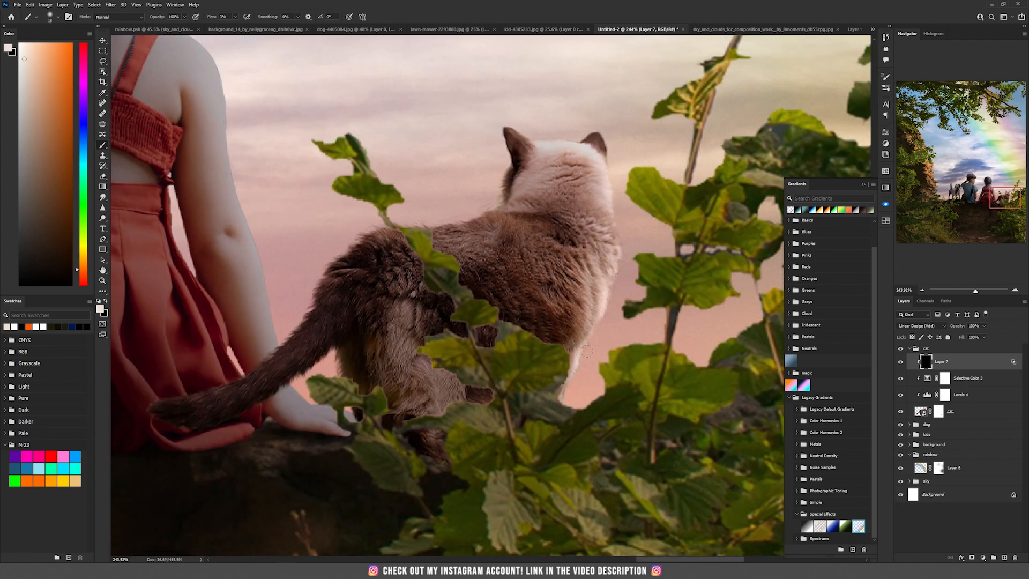
pyautogui.moveTo(410, 380); pyautogui.dragTo(539, 262)
# - Add a Brightness/Contrast adjustment above Selective Color 3 in the cat group and lower its Brightness
pyautogui.scroll(-5, 539, 262)
pyautogui.scroll(3, 450, 329)
pyautogui.press('c')
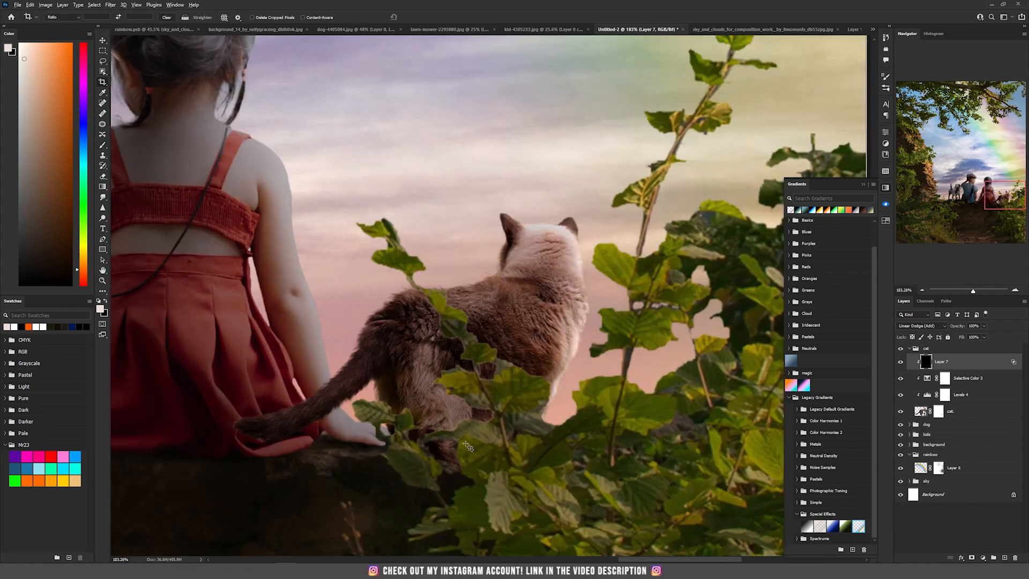
pyautogui.scroll(4, 468, 447)
pyautogui.press('v')
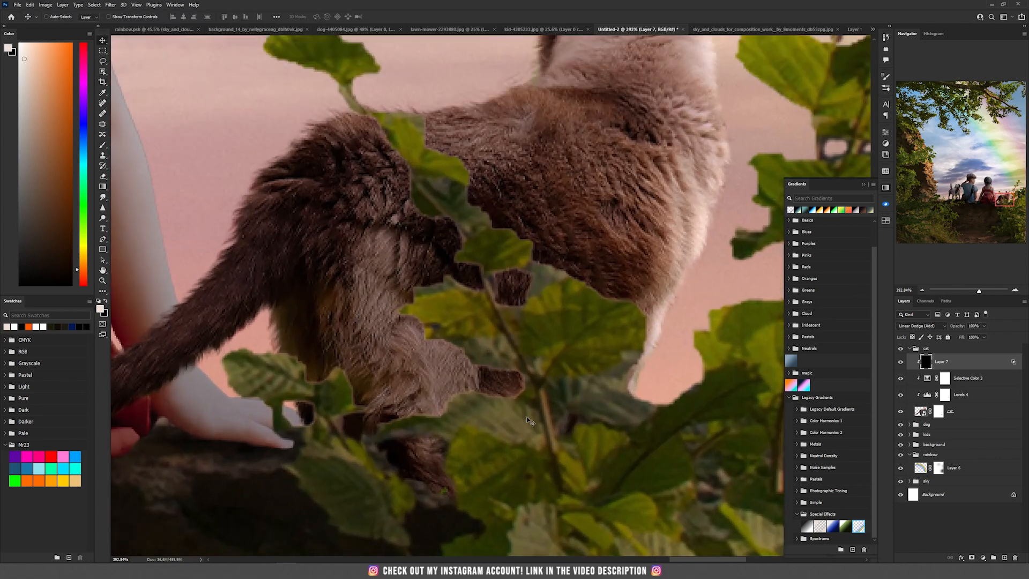
pyautogui.scroll(-3, 526, 417)
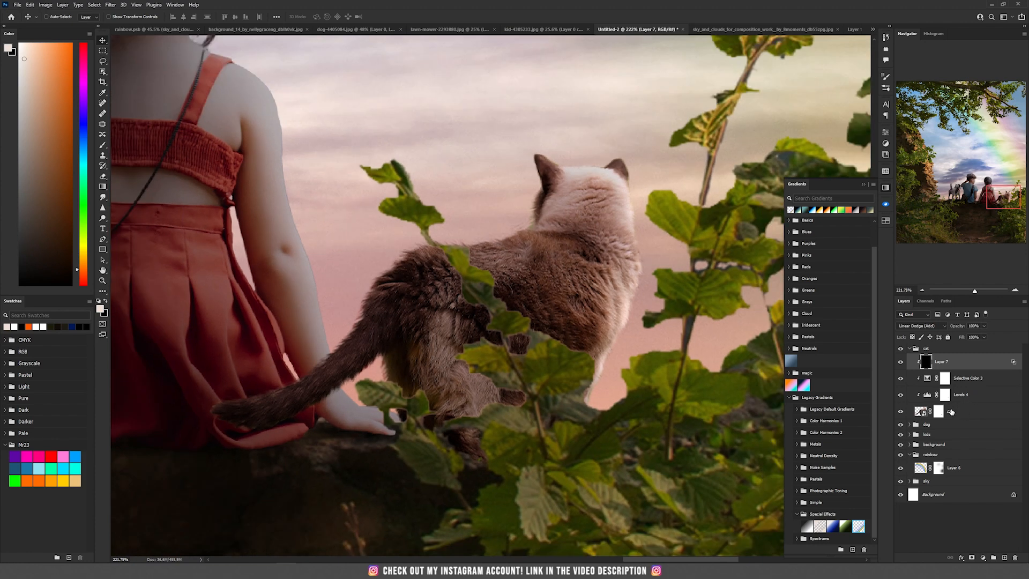
pyautogui.click(976, 381)
pyautogui.click(983, 558)
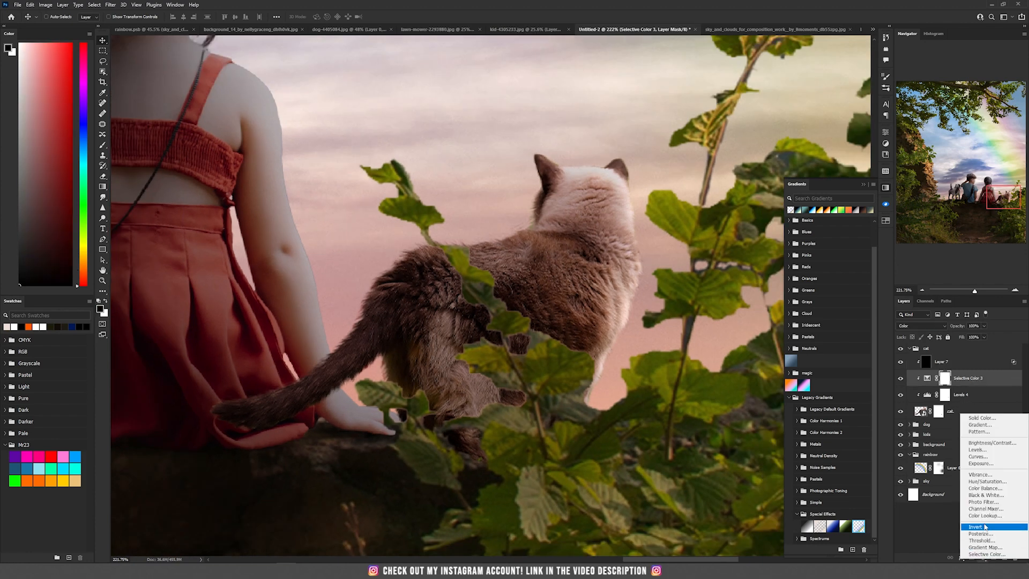
pyautogui.click(991, 442)
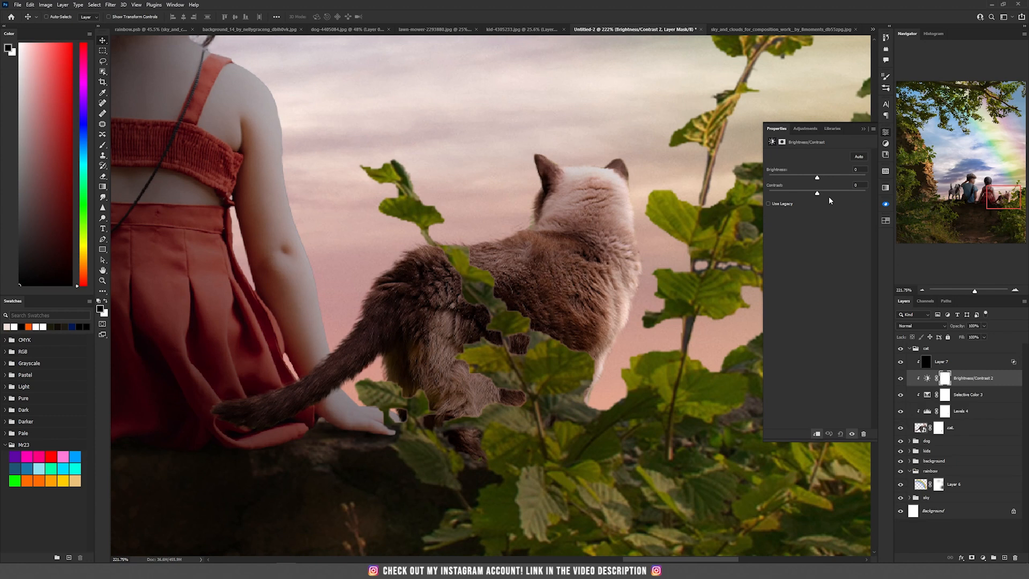
pyautogui.moveTo(817, 180); pyautogui.dragTo(804, 181)
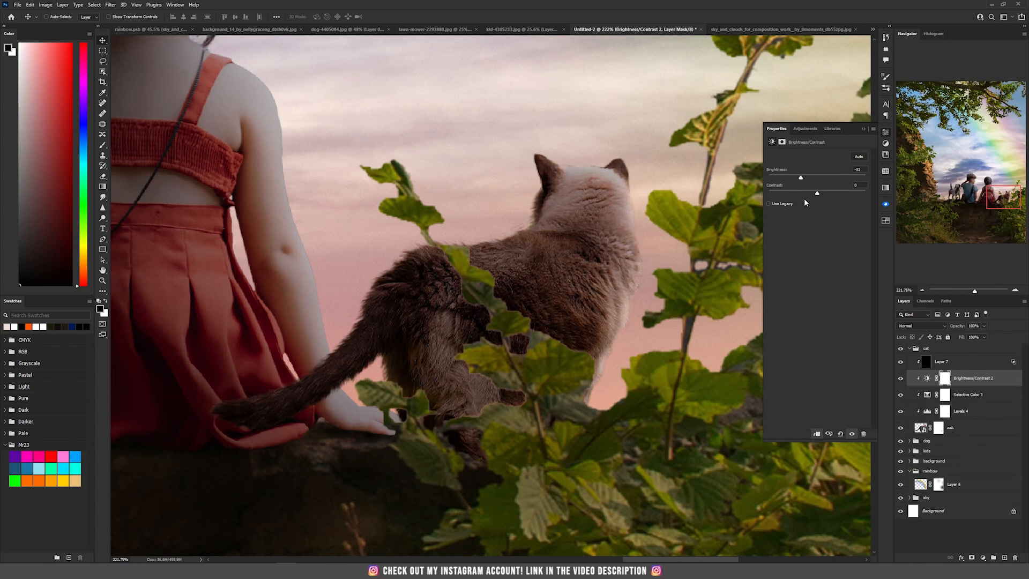
# - Invert the Brightness/Contrast mask and paint white over the cat's lower body behind the leaves to darken it
pyautogui.click(945, 378)
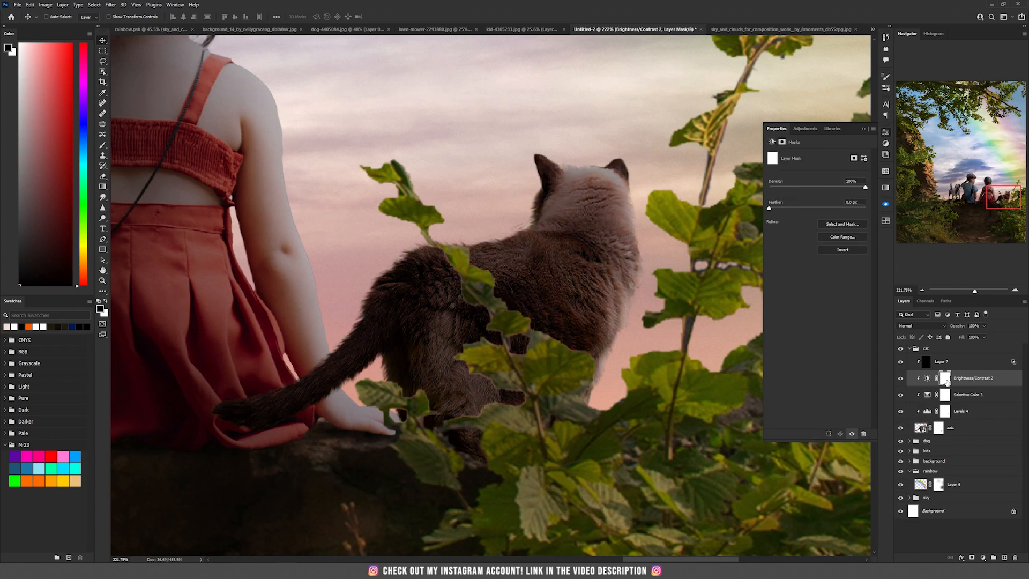
pyautogui.hotkey('ctrl', 'i')
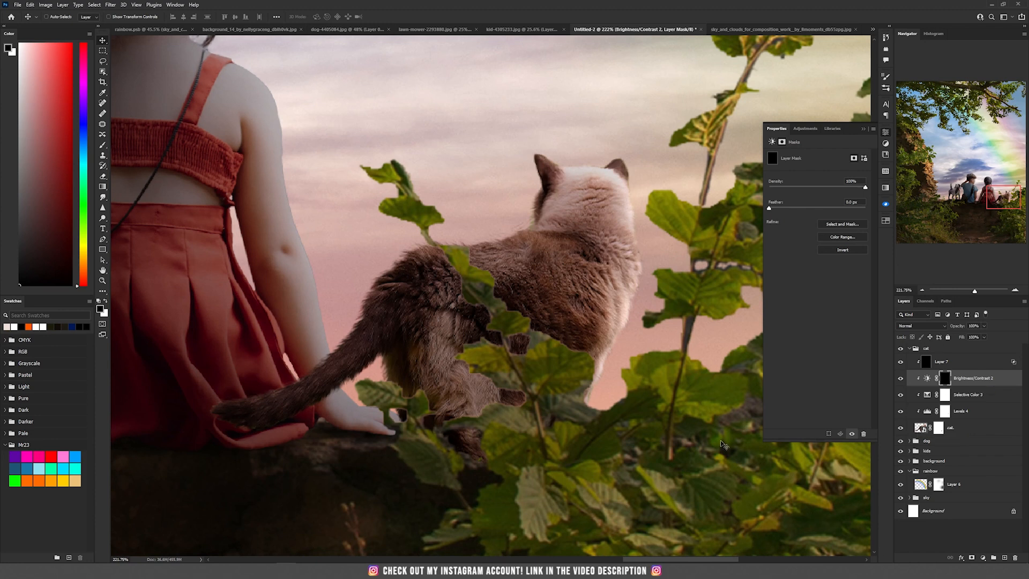
pyautogui.press('b')
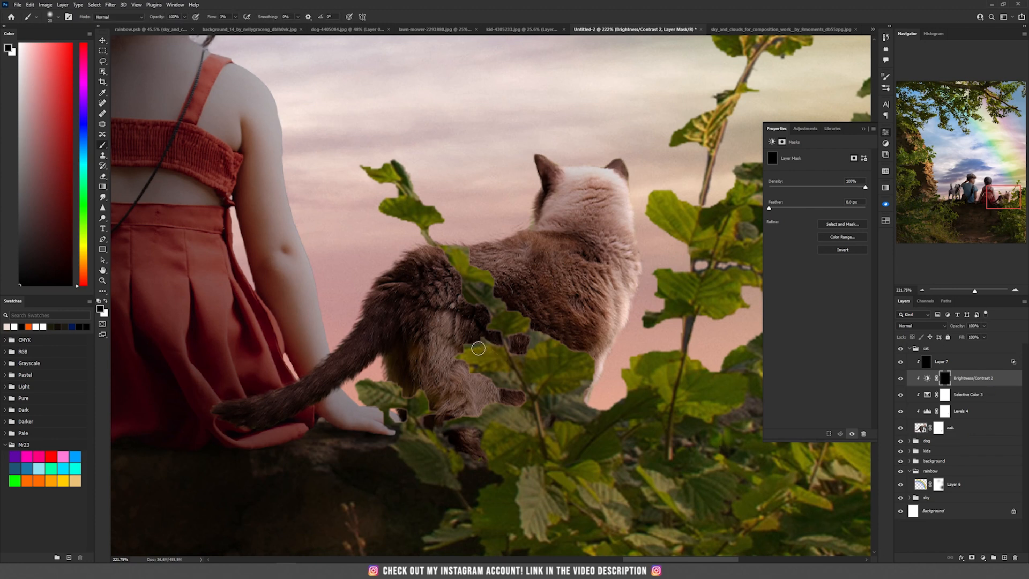
pyautogui.press('x')
pyautogui.press(']')
pyautogui.press(']')
pyautogui.press(']')
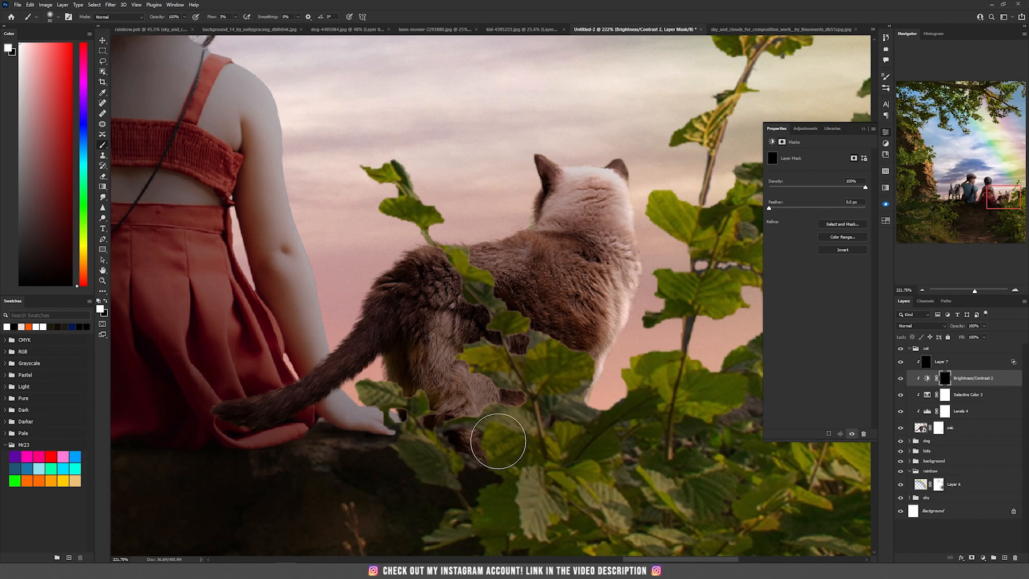
pyautogui.press(']')
pyautogui.moveTo(454, 356)
pyautogui.mouseDown()
pyautogui.moveTo(441, 415)
pyautogui.moveTo(515, 388)
pyautogui.mouseUp()
# - Apply Field Blur to the cat layer and set a pin near the cat's hind leg to 1 px blur
pyautogui.scroll(-2, 483, 341)
pyautogui.press('v')
pyautogui.scroll(-1, 490, 409)
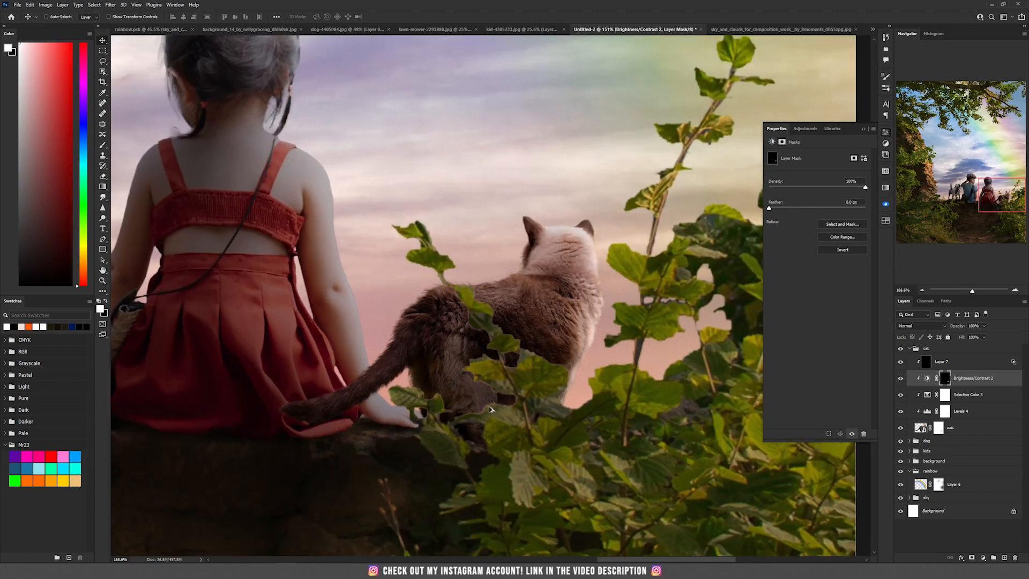
pyautogui.scroll(6, 490, 409)
pyautogui.scroll(-6, 489, 410)
pyautogui.scroll(-3, 490, 409)
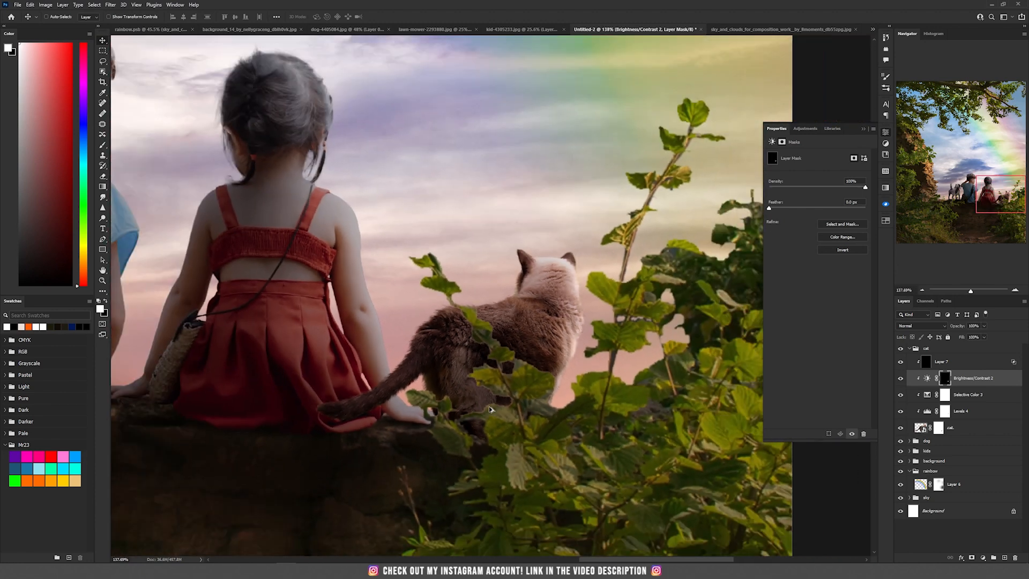
pyautogui.scroll(6, 490, 409)
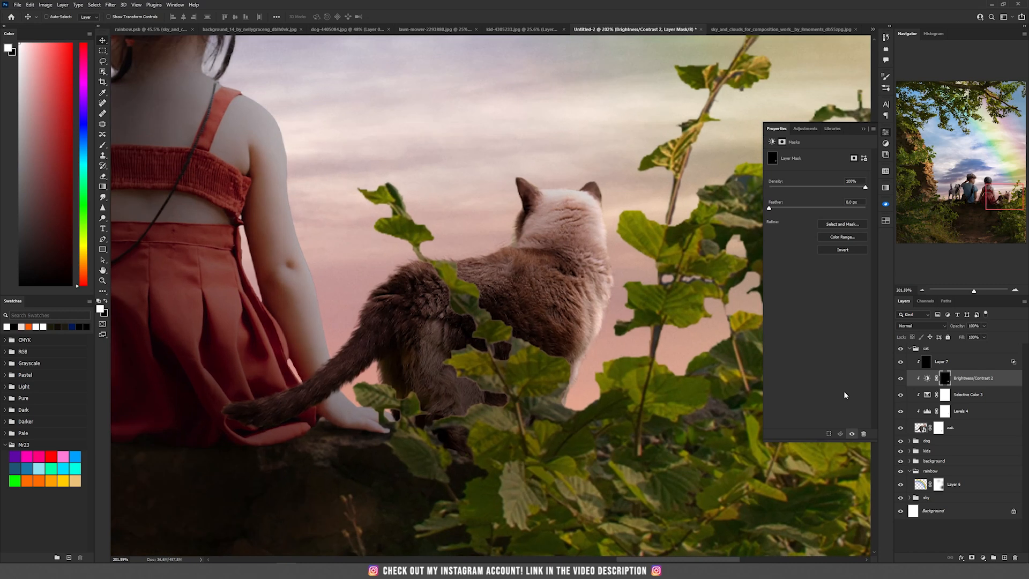
pyautogui.click(920, 428)
pyautogui.click(110, 5)
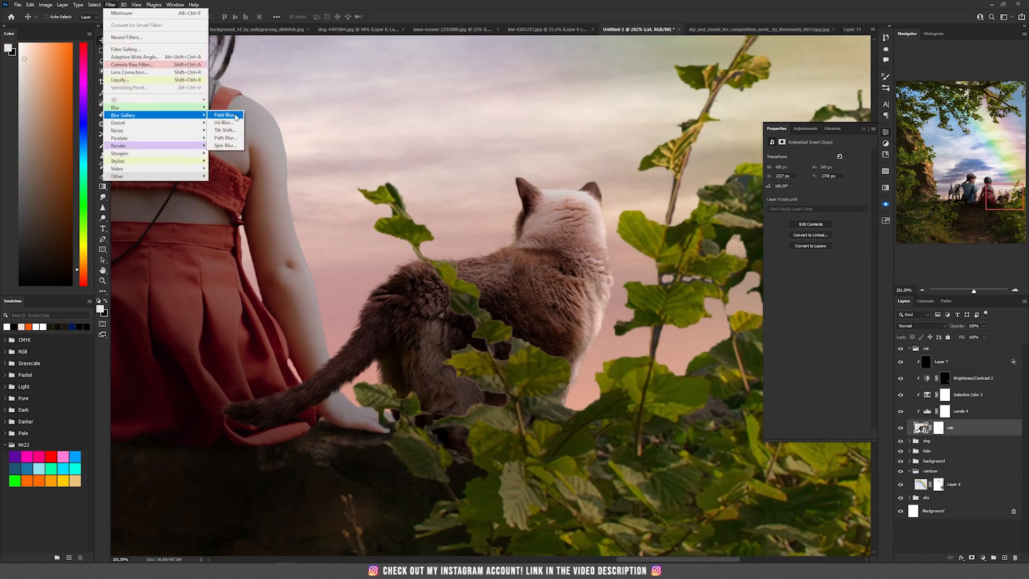
pyautogui.click(224, 115)
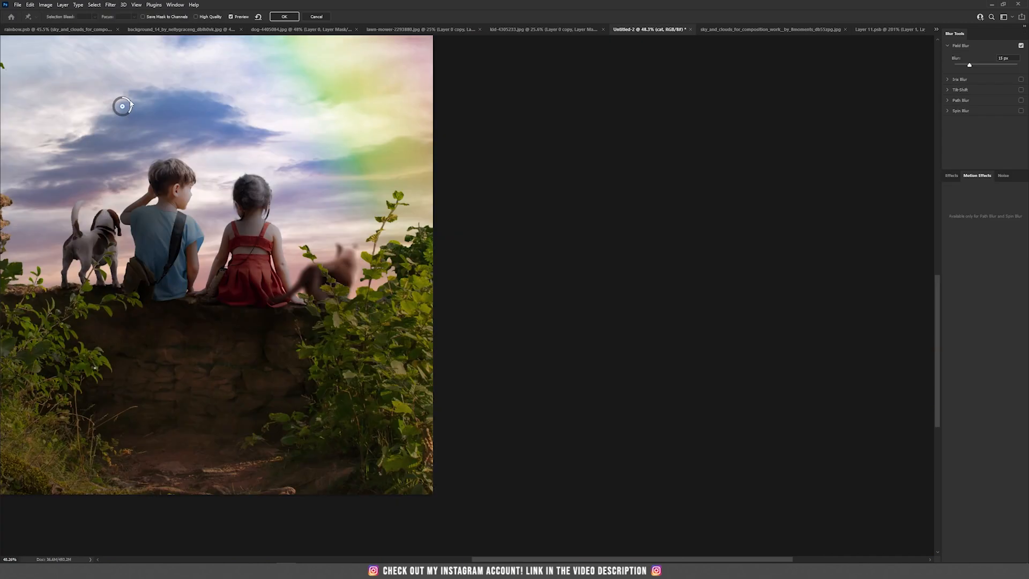
pyautogui.moveTo(131, 105); pyautogui.dragTo(122, 99)
pyautogui.scroll(5, 345, 305)
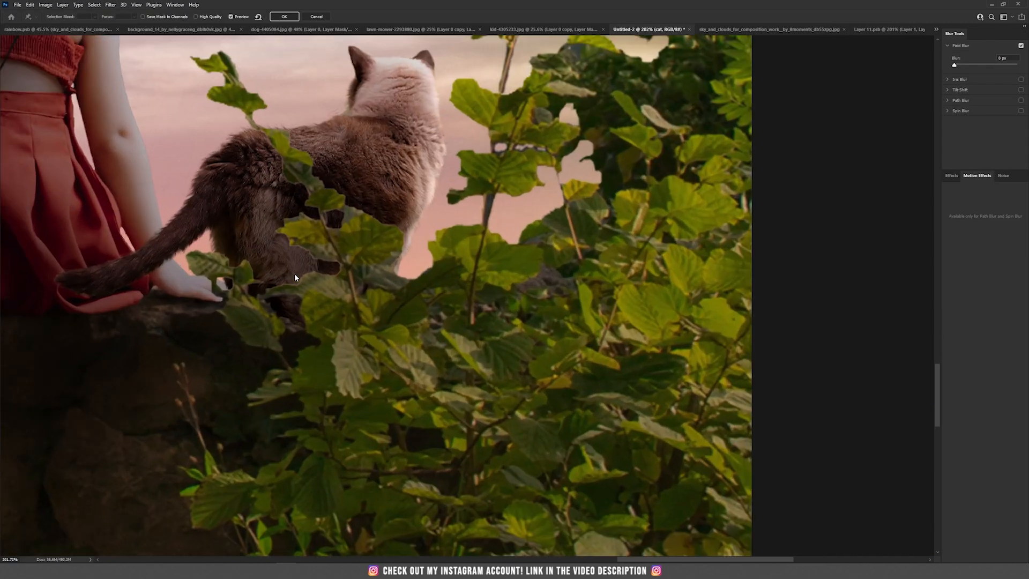
pyautogui.click(294, 274)
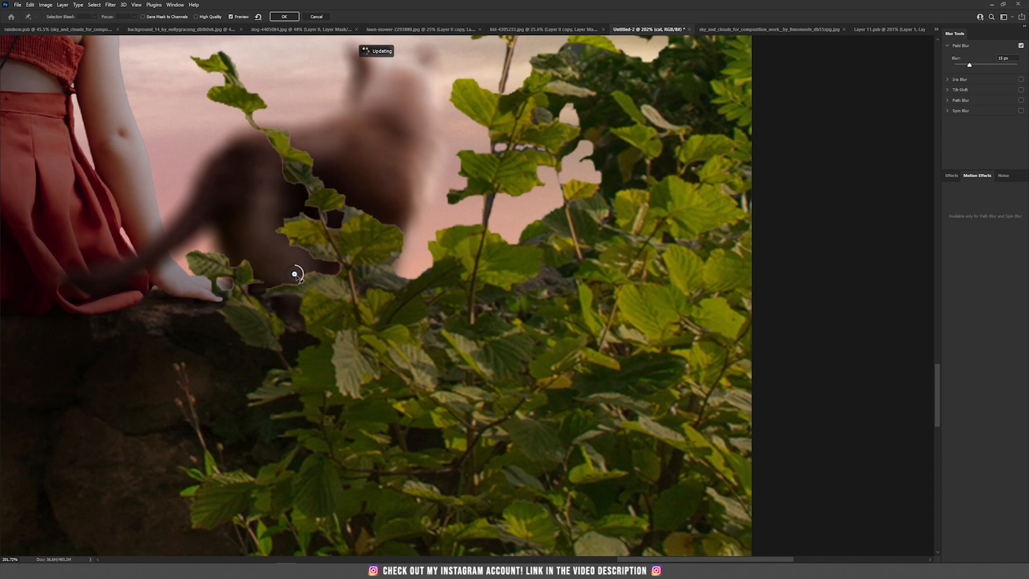
pyautogui.moveTo(299, 284); pyautogui.dragTo(303, 266)
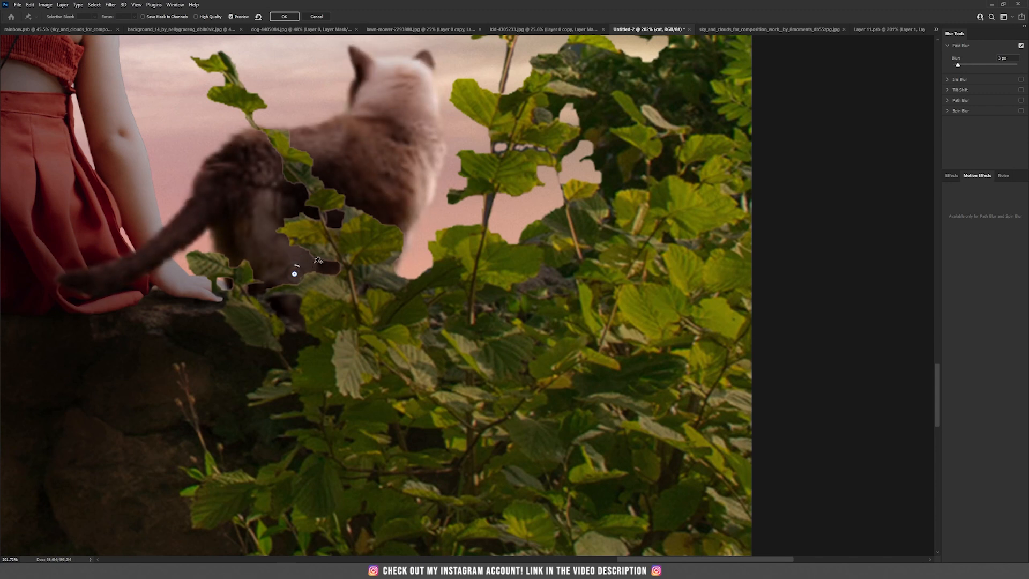
# - Add more Field Blur pins around the cat's head, tail and hindquarters at about 2 px blur, then confirm
pyautogui.scroll(3, 348, 281)
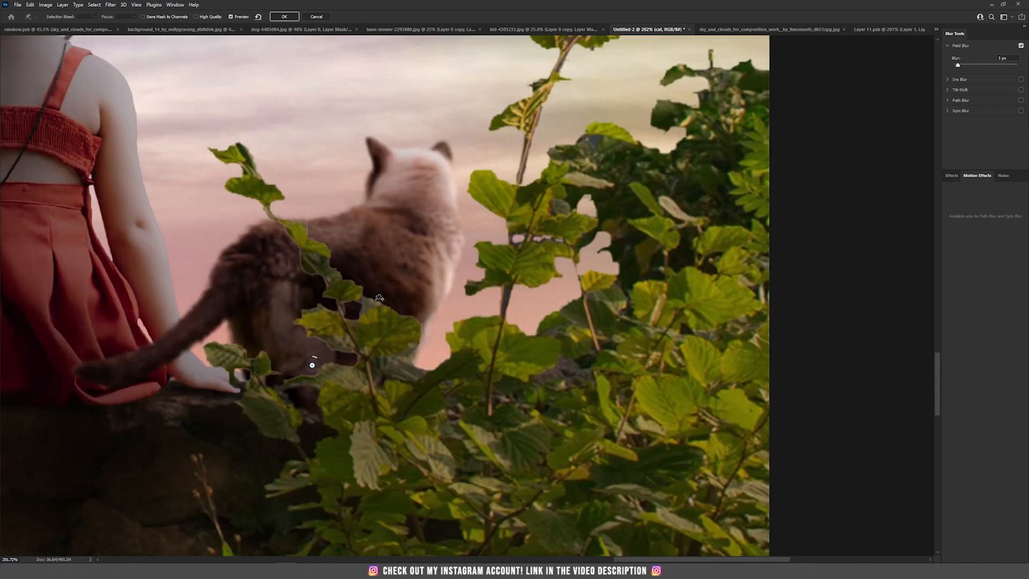
pyautogui.click(417, 191)
pyautogui.moveTo(414, 190); pyautogui.dragTo(413, 183)
pyautogui.click(186, 338)
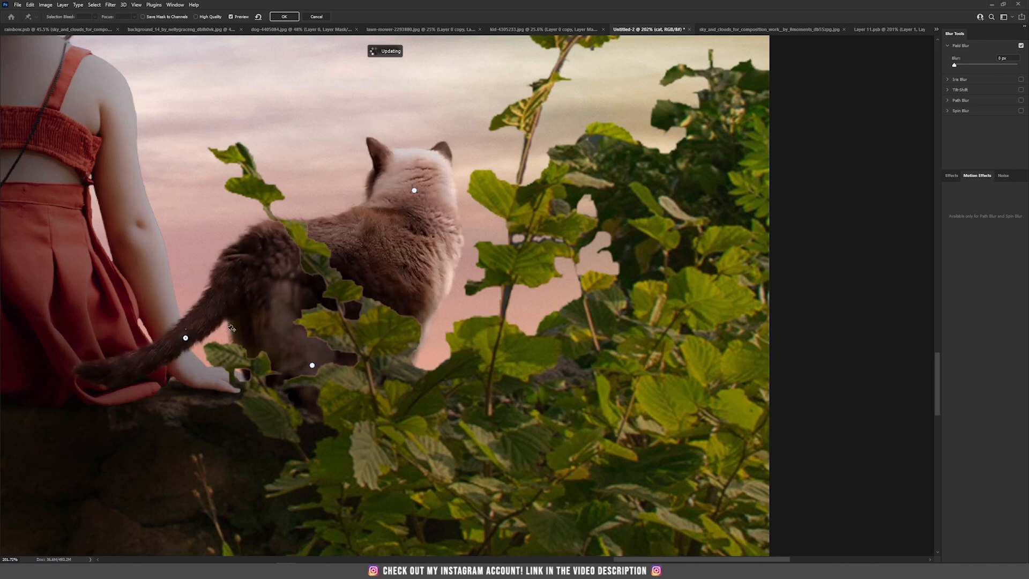
pyautogui.click(303, 309)
pyautogui.moveTo(309, 303); pyautogui.dragTo(311, 301)
pyautogui.click(312, 364)
pyautogui.click(310, 401)
pyautogui.moveTo(316, 394); pyautogui.dragTo(313, 393)
pyautogui.click(256, 345)
pyautogui.moveTo(261, 340); pyautogui.dragTo(259, 339)
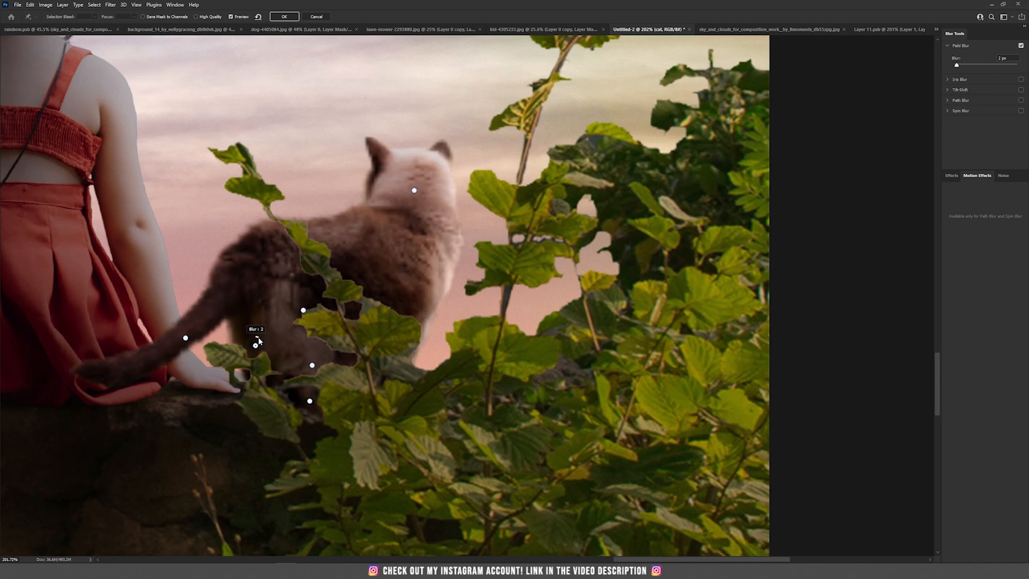
pyautogui.scroll(-5, 258, 342)
pyautogui.click(284, 16)
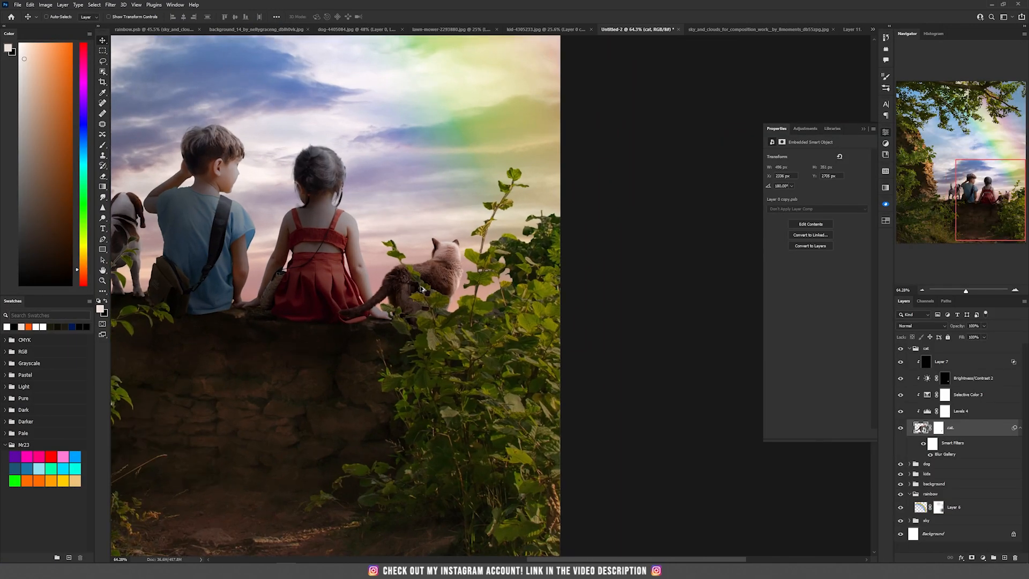
# - Duplicate Layer 7 into the kids group as a Linear Dodge rim-light layer
pyautogui.scroll(5, 465, 291)
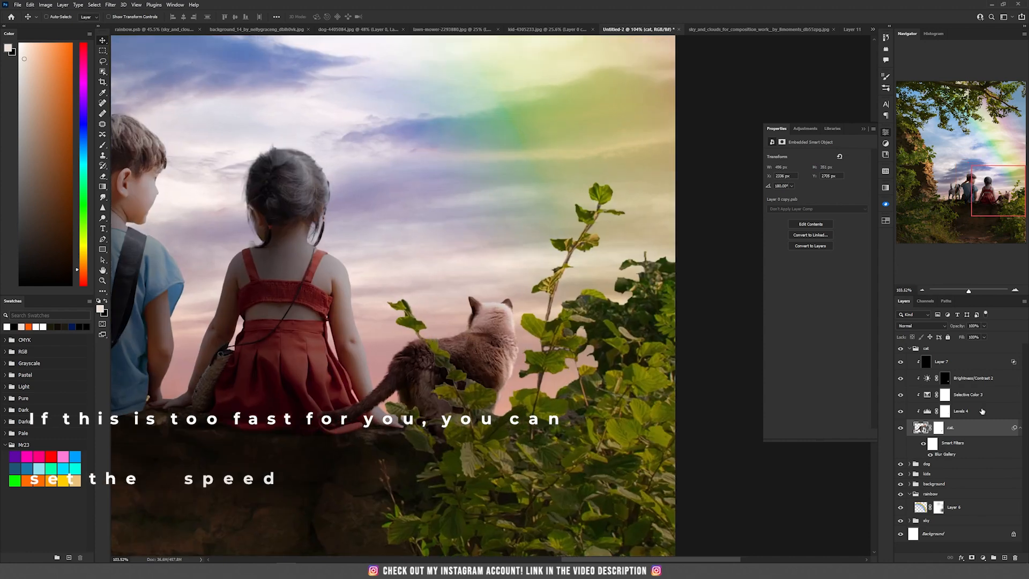
pyautogui.click(971, 362)
pyautogui.click(909, 474)
pyautogui.moveTo(964, 365); pyautogui.dragTo(951, 486)
pyautogui.scroll(-3, 951, 488)
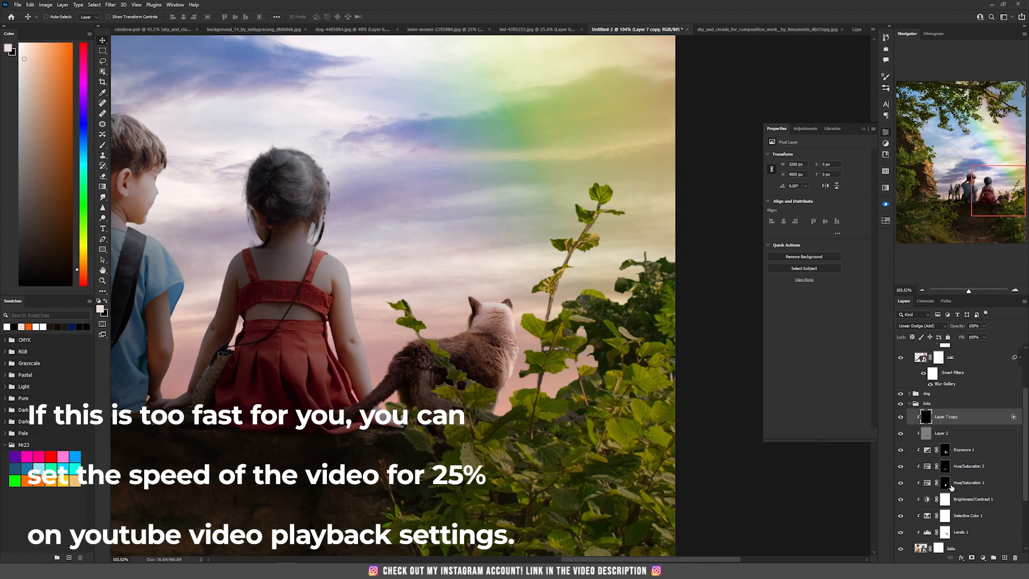
# - On Layer 7 copy, paint white with a soft low-flow brush along the girl's hair, shoulder and arm edges
pyautogui.hotkey('ctrl', '+')
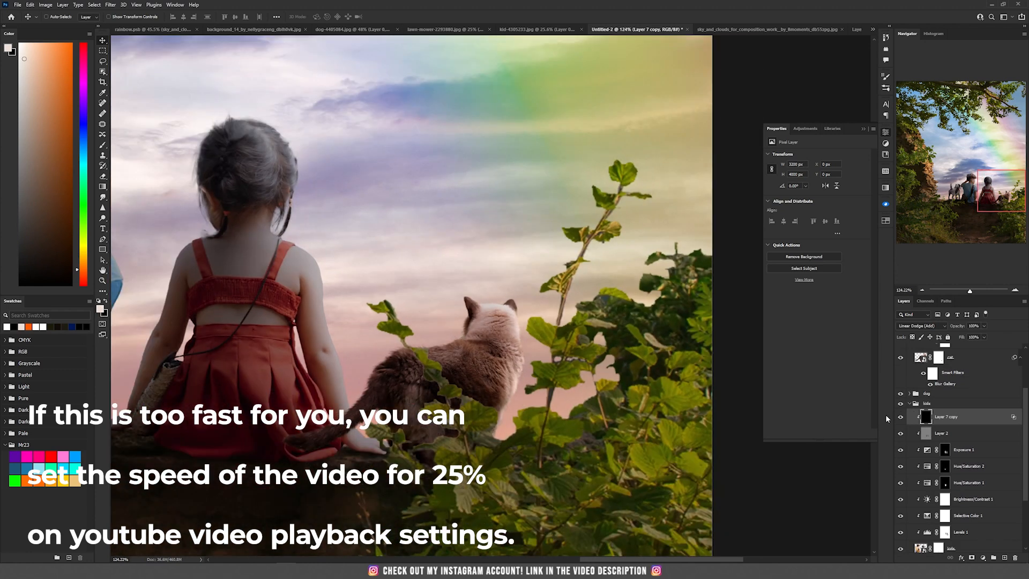
pyautogui.scroll(3, 341, 315)
pyautogui.press('b')
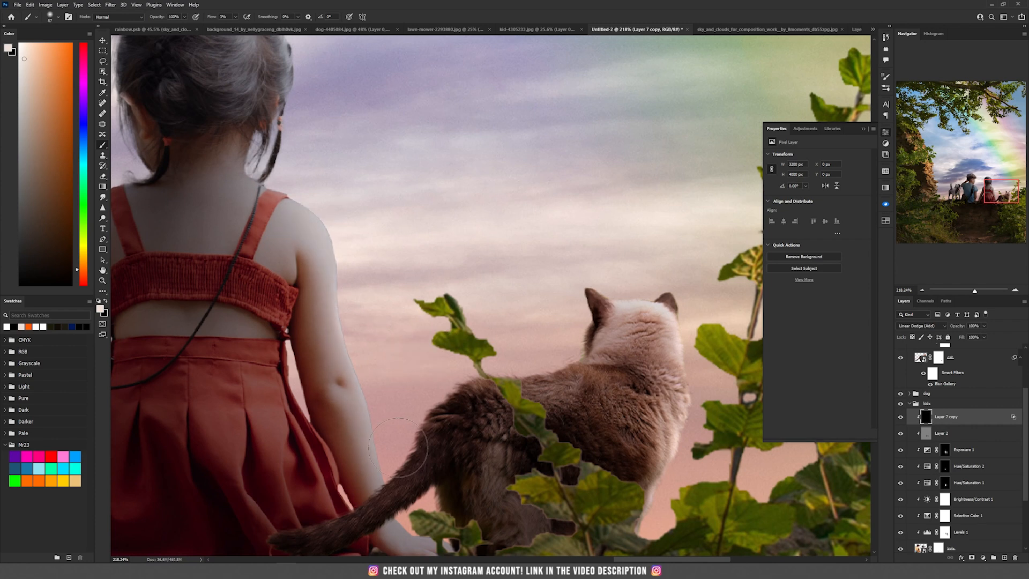
pyautogui.moveTo(319, 105); pyautogui.dragTo(333, 245)
pyautogui.moveTo(263, 112); pyautogui.dragTo(307, 134)
pyautogui.moveTo(245, 296)
pyautogui.mouseDown()
pyautogui.moveTo(258, 322)
pyautogui.moveTo(365, 377)
pyautogui.moveTo(367, 249)
pyautogui.mouseUp()
pyautogui.moveTo(350, 352); pyautogui.dragTo(366, 462)
pyautogui.moveTo(326, 307); pyautogui.dragTo(302, 307)
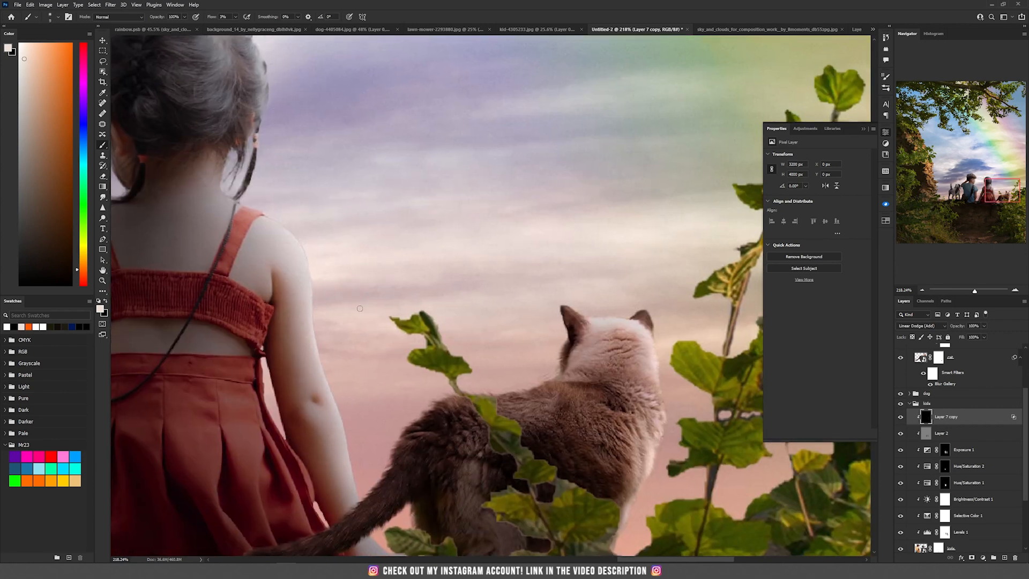
pyautogui.moveTo(378, 541); pyautogui.dragTo(355, 453)
pyautogui.moveTo(367, 466); pyautogui.dragTo(404, 476)
pyautogui.moveTo(286, 169)
pyautogui.mouseDown()
pyautogui.moveTo(382, 292)
pyautogui.moveTo(369, 292)
pyautogui.mouseUp()
# - Switch to black and paint over the girl's shoulder and back to reduce the rim glow there
pyautogui.press('x')
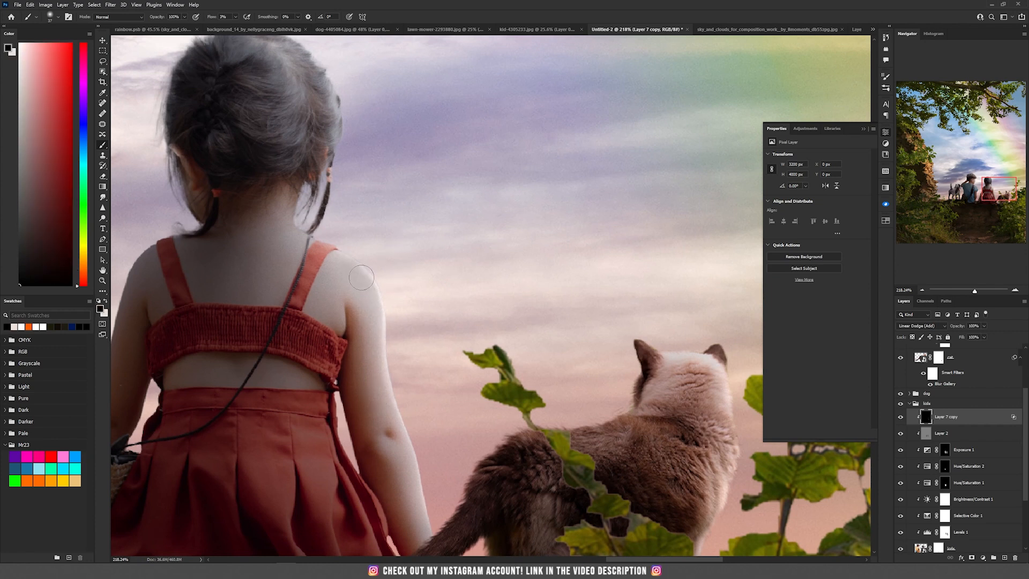
pyautogui.moveTo(225, 308); pyautogui.dragTo(390, 120)
pyautogui.moveTo(329, 264)
pyautogui.mouseDown()
pyautogui.moveTo(342, 262)
pyautogui.moveTo(499, 432)
pyautogui.mouseUp()
pyautogui.moveTo(383, 248); pyautogui.dragTo(373, 247)
# - Switch back to white and paint rim light along the boy's arm, shoulder and head and the girl's arm
pyautogui.press('x')
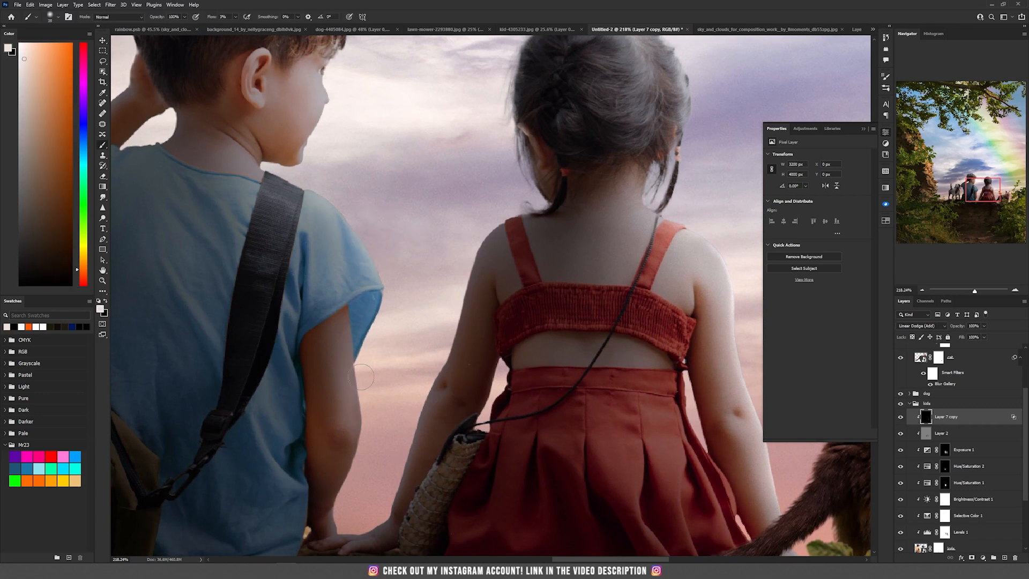
pyautogui.moveTo(369, 412)
pyautogui.mouseDown()
pyautogui.moveTo(370, 241)
pyautogui.moveTo(283, 180)
pyautogui.moveTo(336, 318)
pyautogui.mouseUp()
pyautogui.moveTo(348, 278); pyautogui.dragTo(368, 187)
pyautogui.moveTo(290, 196)
pyautogui.mouseDown()
pyautogui.moveTo(300, 246)
pyautogui.moveTo(285, 300)
pyautogui.moveTo(292, 316)
pyautogui.mouseUp()
pyautogui.moveTo(324, 325); pyautogui.dragTo(340, 343)
pyautogui.moveTo(311, 91); pyautogui.dragTo(359, 128)
pyautogui.moveTo(156, 233)
pyautogui.mouseDown()
pyautogui.moveTo(311, 196)
pyautogui.moveTo(267, 84)
pyautogui.mouseUp()
pyautogui.moveTo(434, 343); pyautogui.dragTo(415, 476)
pyautogui.moveTo(493, 448); pyautogui.dragTo(503, 307)
pyautogui.moveTo(509, 227)
pyautogui.mouseDown()
pyautogui.moveTo(489, 228)
pyautogui.moveTo(501, 203)
pyautogui.mouseUp()
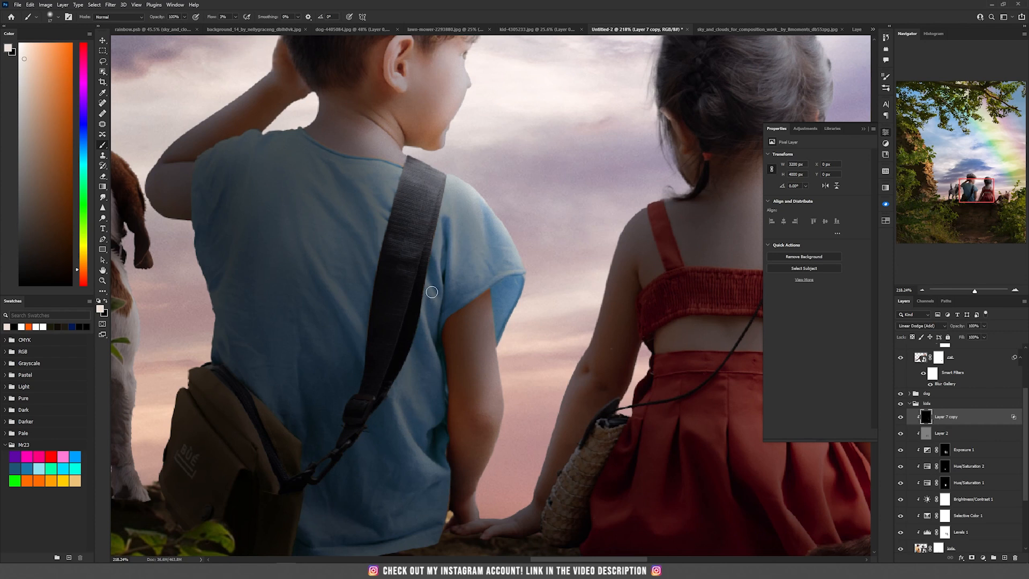
# - Paint more white rim light along the boy's back, shoulder and arm edges on the rim-light layer
pyautogui.moveTo(313, 262); pyautogui.dragTo(345, 306)
pyautogui.moveTo(362, 180); pyautogui.dragTo(373, 197)
pyautogui.moveTo(385, 148); pyautogui.dragTo(368, 127)
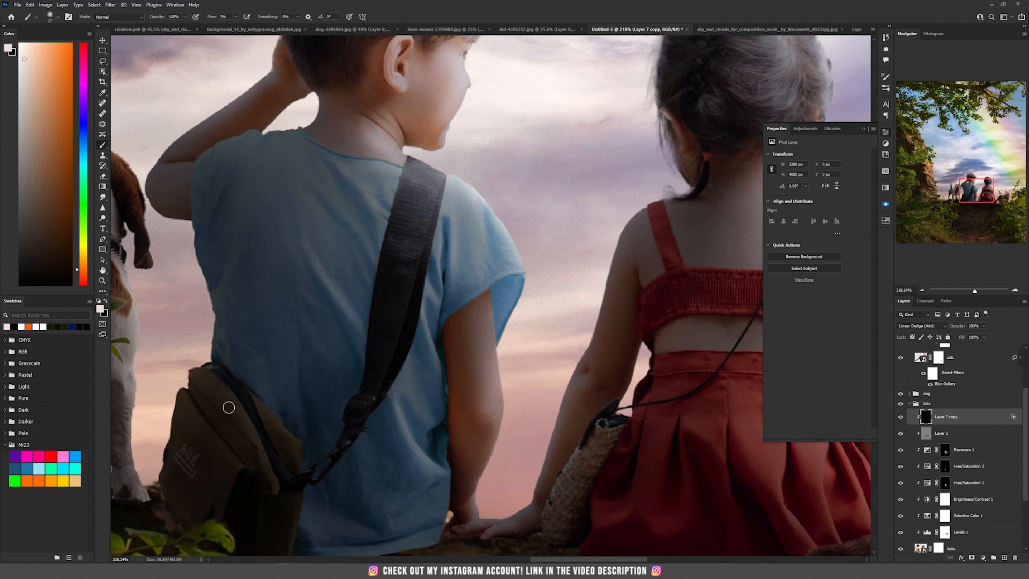
pyautogui.moveTo(494, 388)
pyautogui.mouseDown()
pyautogui.moveTo(513, 251)
pyautogui.moveTo(489, 202)
pyautogui.mouseUp()
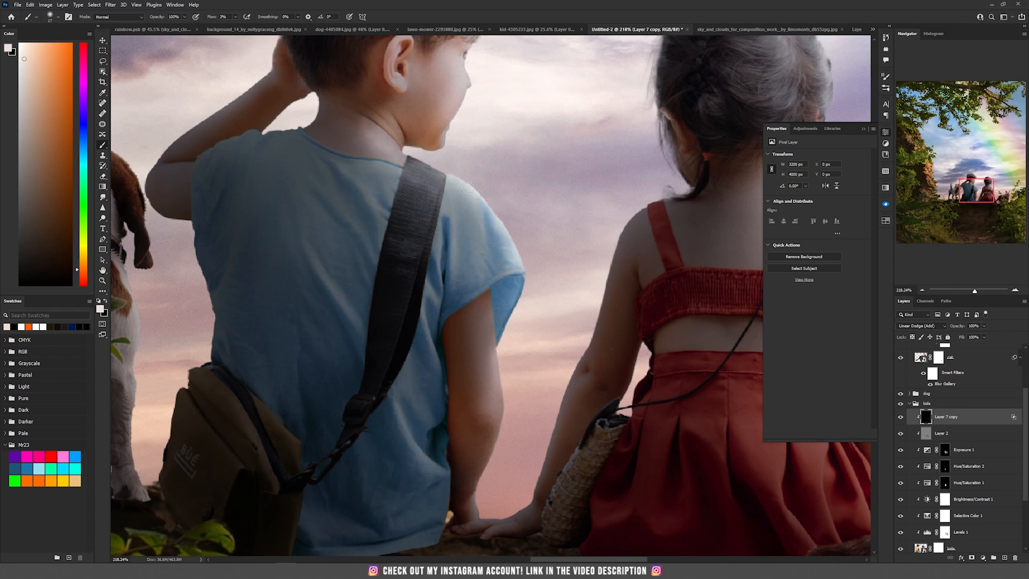
pyautogui.moveTo(427, 336)
pyautogui.mouseDown()
pyautogui.moveTo(437, 238)
pyautogui.moveTo(479, 231)
pyautogui.moveTo(494, 203)
pyautogui.moveTo(504, 330)
pyautogui.moveTo(517, 276)
pyautogui.mouseUp()
pyautogui.moveTo(552, 331); pyautogui.dragTo(540, 226)
pyautogui.moveTo(482, 252); pyautogui.dragTo(494, 291)
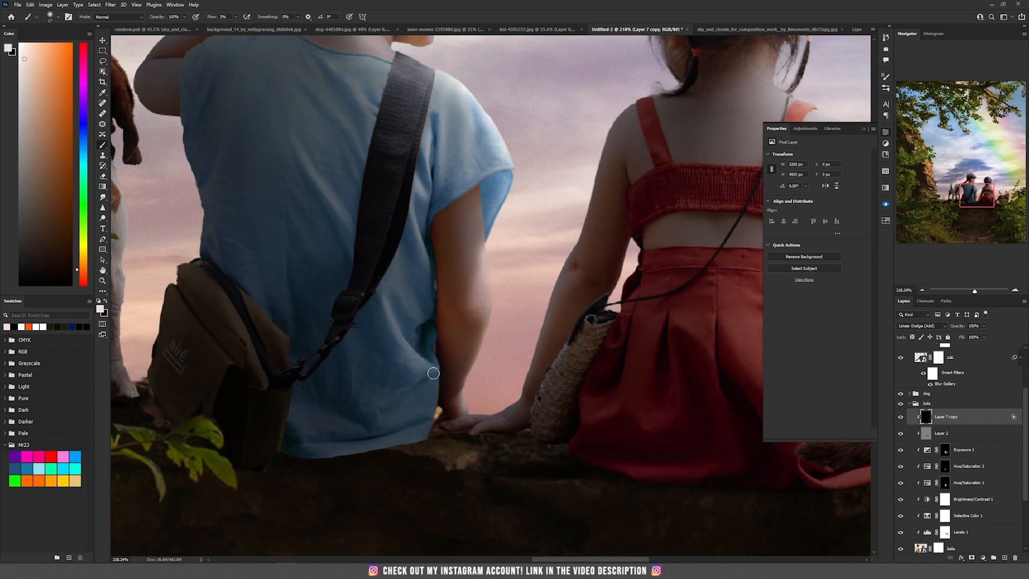
# - Duplicate the rim-light layer into the dog group as Layer 7 copy 2
pyautogui.scroll(-6, 433, 373)
pyautogui.scroll(1, 978, 427)
pyautogui.click(910, 404)
pyautogui.moveTo(969, 506); pyautogui.dragTo(951, 411)
pyautogui.keyDown('alt'); pyautogui.click(942, 423); pyautogui.keyUp('alt')
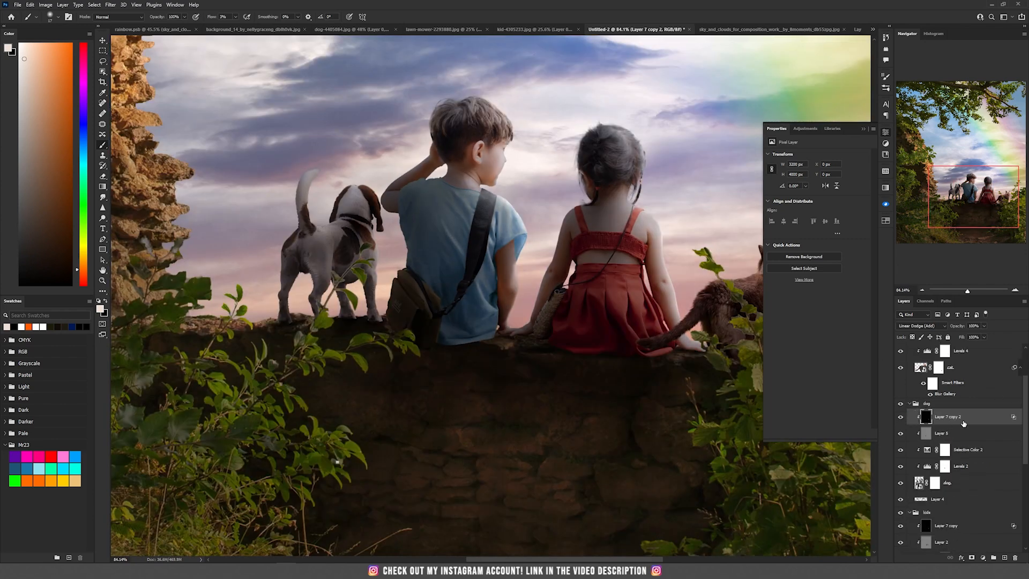
# - Paint white rim light along the dog's tail, head, back and leg edges
pyautogui.scroll(6, 354, 246)
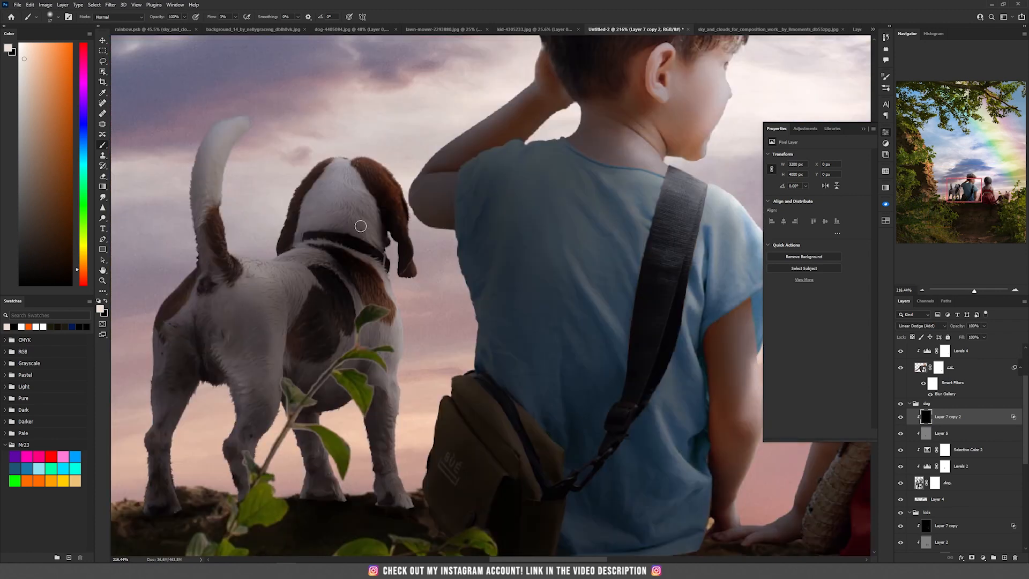
pyautogui.moveTo(269, 254); pyautogui.dragTo(276, 254)
pyautogui.moveTo(243, 129)
pyautogui.mouseDown()
pyautogui.moveTo(234, 143)
pyautogui.moveTo(242, 120)
pyautogui.moveTo(227, 184)
pyautogui.mouseUp()
pyautogui.moveTo(380, 165)
pyautogui.mouseDown()
pyautogui.moveTo(362, 185)
pyautogui.moveTo(396, 189)
pyautogui.mouseUp()
pyautogui.moveTo(390, 298)
pyautogui.mouseDown()
pyautogui.moveTo(406, 386)
pyautogui.moveTo(399, 465)
pyautogui.mouseUp()
pyautogui.moveTo(397, 370)
pyautogui.mouseDown()
pyautogui.moveTo(368, 286)
pyautogui.moveTo(381, 266)
pyautogui.mouseUp()
pyautogui.moveTo(362, 332)
pyautogui.mouseDown()
pyautogui.moveTo(349, 280)
pyautogui.moveTo(406, 321)
pyautogui.moveTo(390, 433)
pyautogui.mouseUp()
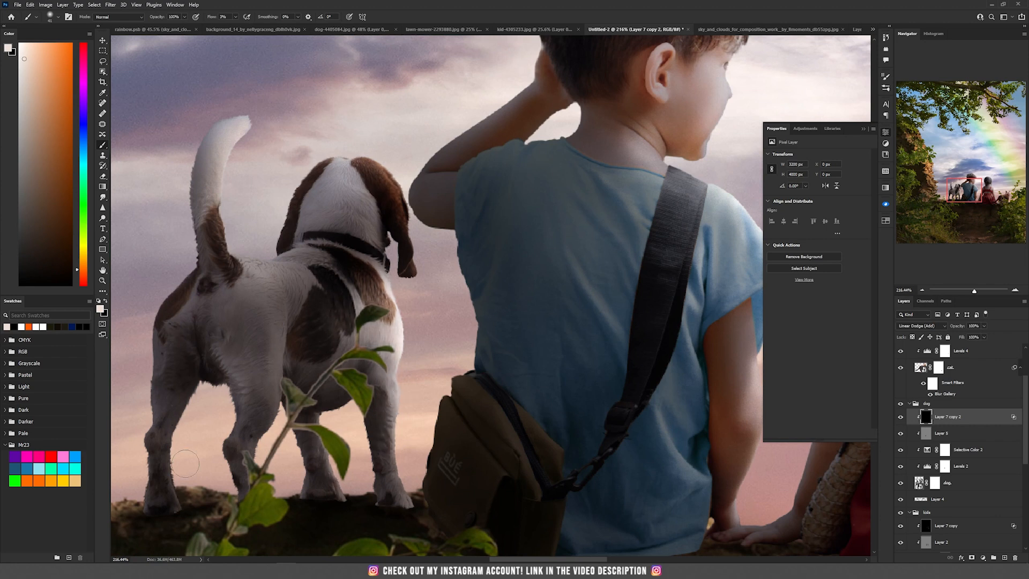
pyautogui.moveTo(140, 338); pyautogui.dragTo(271, 303)
pyautogui.moveTo(354, 223)
pyautogui.mouseDown()
pyautogui.moveTo(437, 236)
pyautogui.moveTo(399, 232)
pyautogui.mouseUp()
pyautogui.moveTo(472, 132)
pyautogui.mouseDown()
pyautogui.moveTo(507, 159)
pyautogui.moveTo(501, 227)
pyautogui.mouseUp()
pyautogui.moveTo(545, 312); pyautogui.dragTo(528, 301)
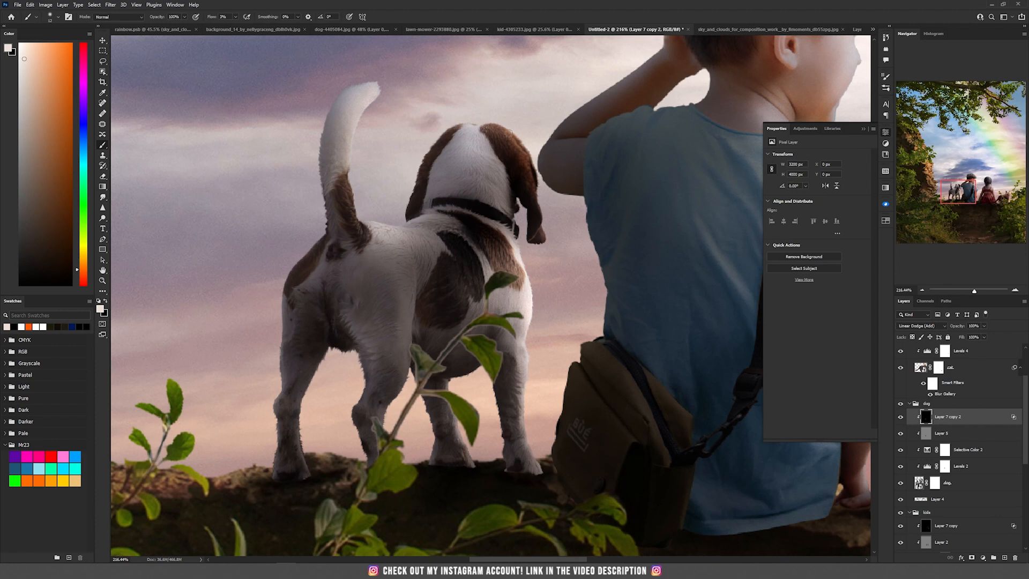
pyautogui.moveTo(349, 132); pyautogui.dragTo(345, 184)
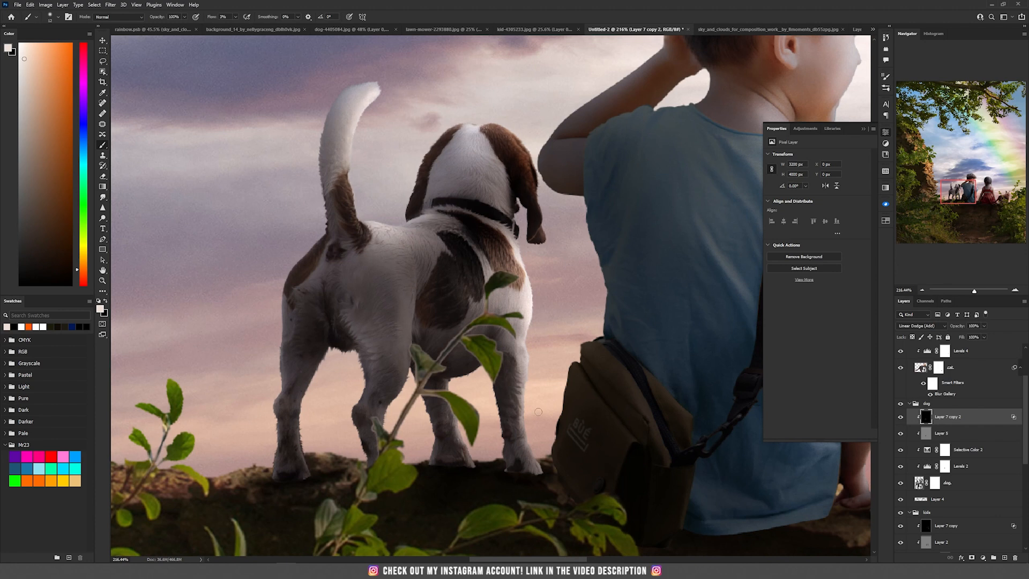
pyautogui.moveTo(563, 365); pyautogui.dragTo(397, 372)
# - Reopen the cat's Field Blur and add blur pins along its tail
pyautogui.scroll(-10, 345, 125)
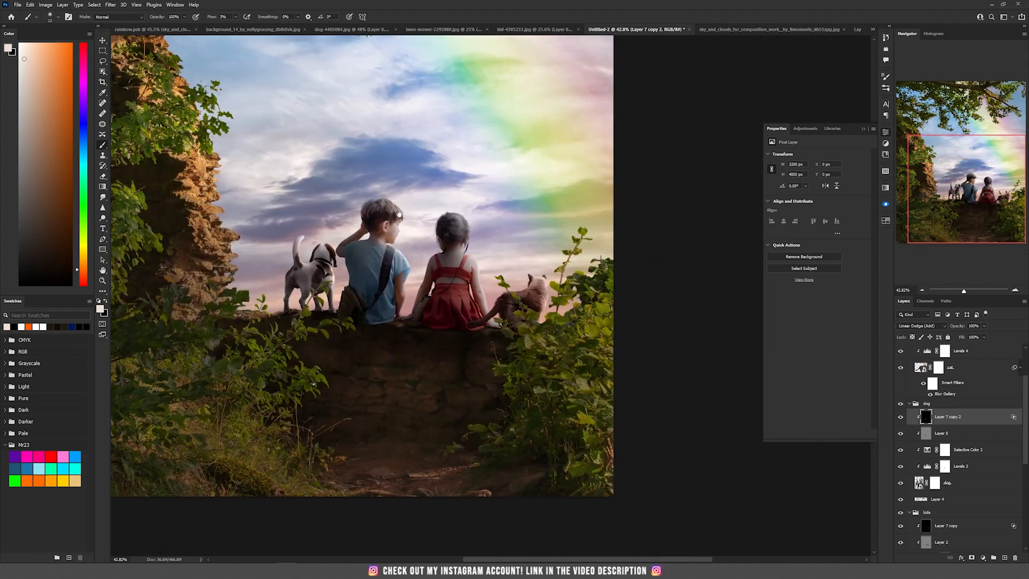
pyautogui.scroll(4, 605, 429)
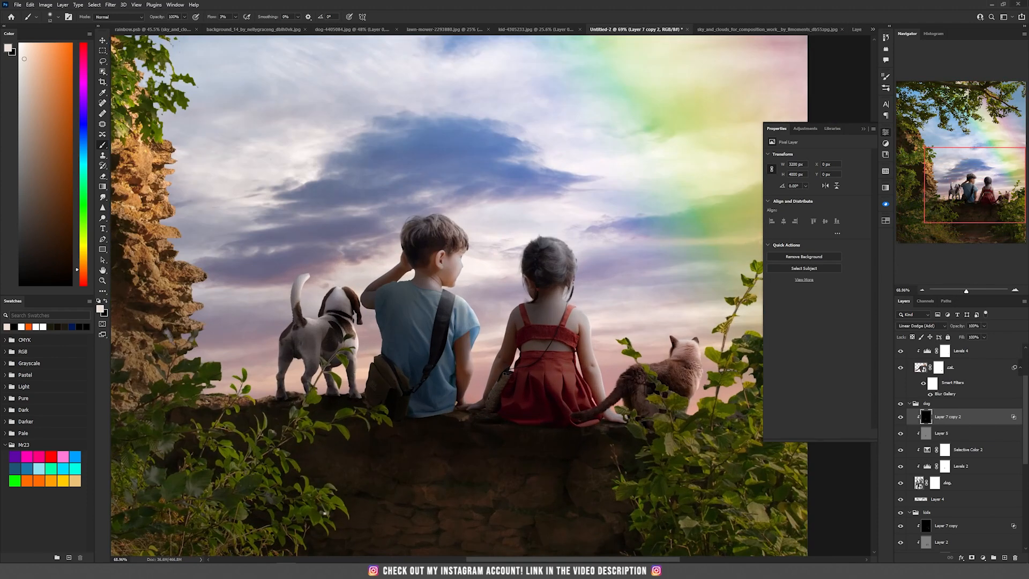
pyautogui.scroll(3, 466, 351)
pyautogui.scroll(3, 582, 326)
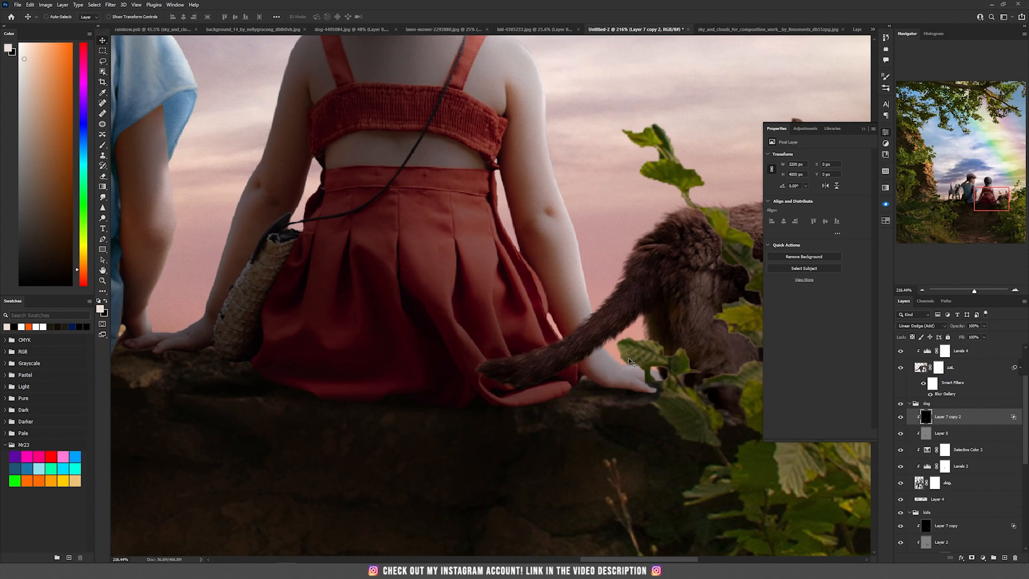
pyautogui.click(952, 393)
pyautogui.doubleClick(946, 394)
pyautogui.click(181, 401)
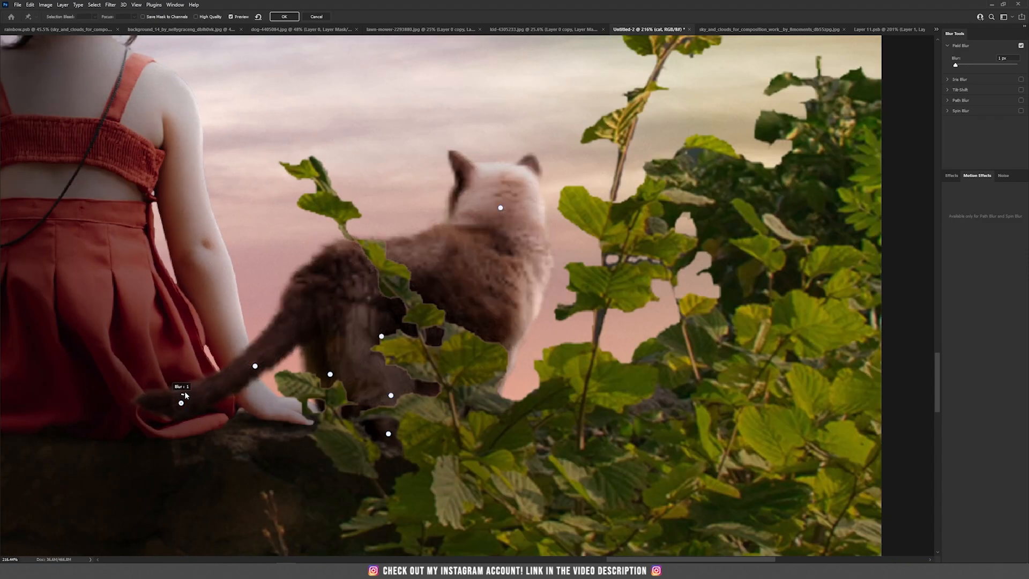
pyautogui.click(254, 366)
pyautogui.press('Return')
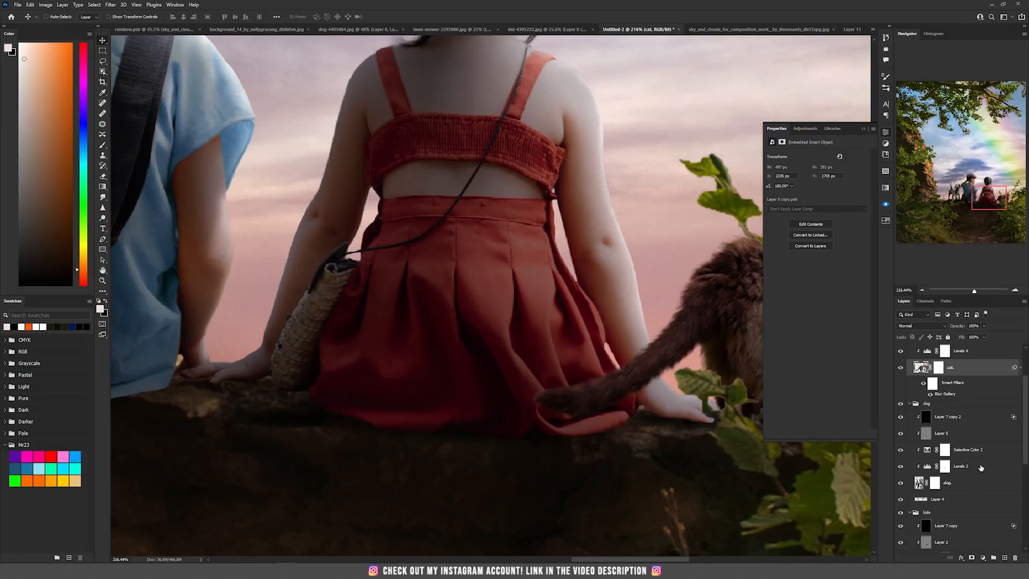
# - Apply a Field Blur to the kids layer, placing pins near the girl's skirt and back
pyautogui.scroll(-3, 980, 468)
pyautogui.click(978, 495)
pyautogui.moveTo(128, 163); pyautogui.dragTo(403, 190)
pyautogui.click(110, 5)
pyautogui.moveTo(134, 123)
pyautogui.click(224, 123)
pyautogui.scroll(-5, 545, 203)
pyautogui.moveTo(477, 133); pyautogui.dragTo(429, 271)
pyautogui.moveTo(274, 50); pyautogui.dragTo(260, 43)
pyautogui.moveTo(549, 412); pyautogui.dragTo(471, 303)
pyautogui.scroll(5, 471, 303)
pyautogui.click(529, 356)
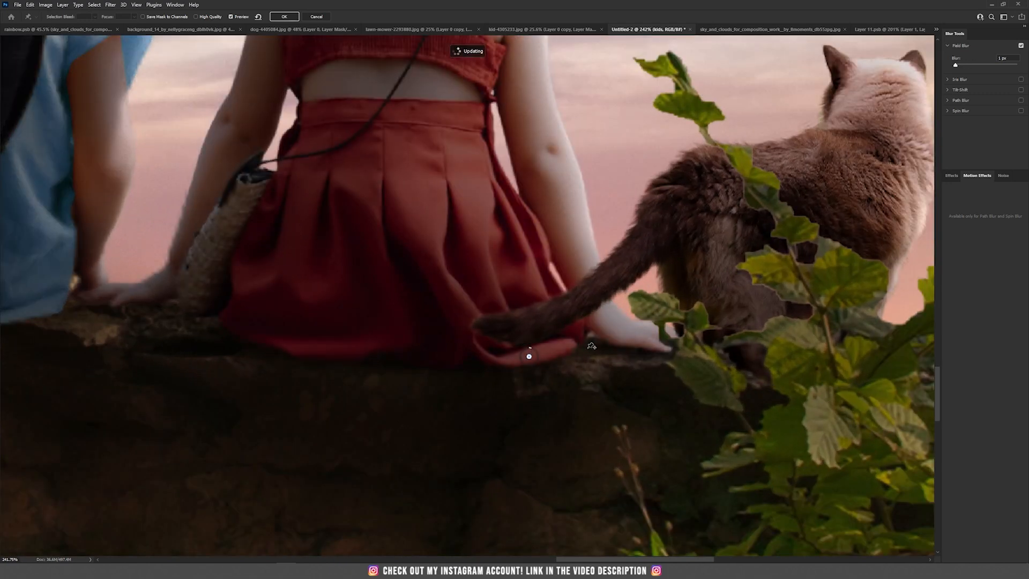
pyautogui.scroll(-2, 479, 271)
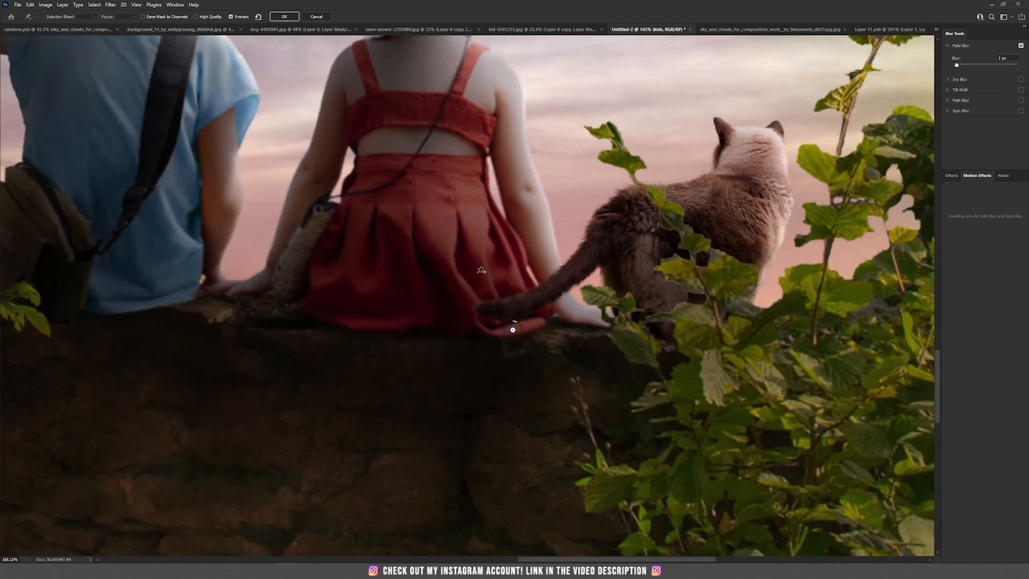
pyautogui.moveTo(415, 238); pyautogui.dragTo(413, 361)
pyautogui.click(423, 231)
pyautogui.moveTo(432, 228); pyautogui.dragTo(421, 223)
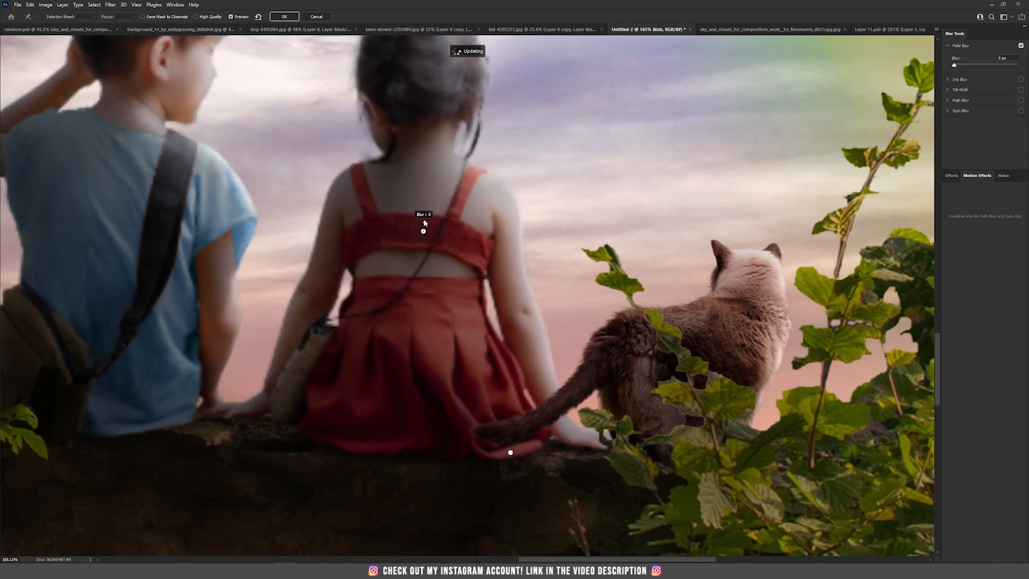
# - Add more Field Blur pins across both children and set their individual blur amounts
pyautogui.click(459, 366)
pyautogui.moveTo(467, 366); pyautogui.dragTo(456, 358)
pyautogui.moveTo(369, 399); pyautogui.dragTo(534, 354)
pyautogui.click(417, 369)
pyautogui.moveTo(425, 370); pyautogui.dragTo(419, 360)
pyautogui.moveTo(421, 362); pyautogui.dragTo(416, 361)
pyautogui.click(498, 398)
pyautogui.moveTo(507, 397); pyautogui.dragTo(498, 389)
pyautogui.click(514, 306)
pyautogui.moveTo(522, 304); pyautogui.dragTo(514, 297)
pyautogui.moveTo(565, 146); pyautogui.dragTo(551, 269)
pyautogui.moveTo(283, 504); pyautogui.dragTo(467, 389)
pyautogui.click(464, 398)
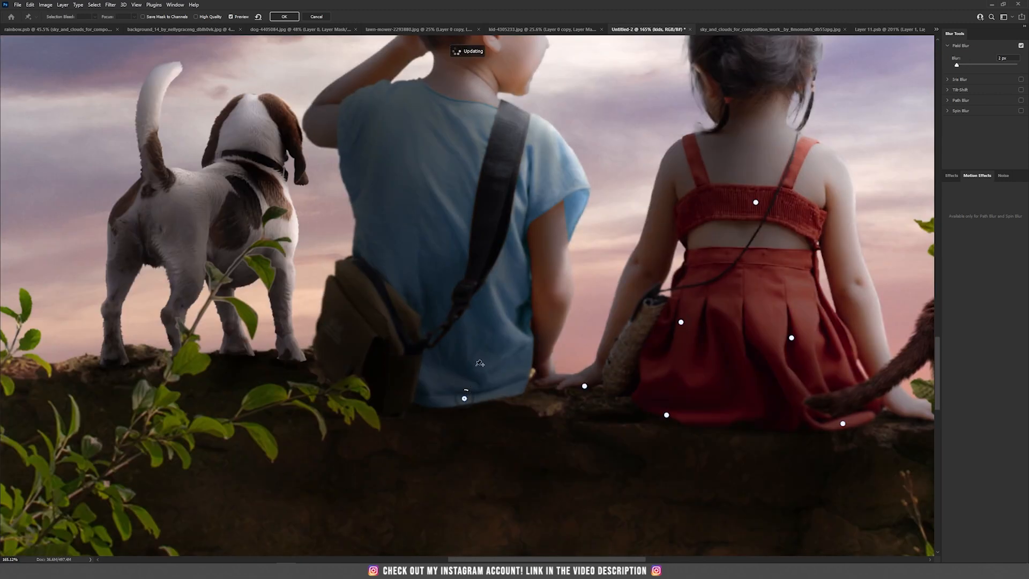
pyautogui.click(412, 364)
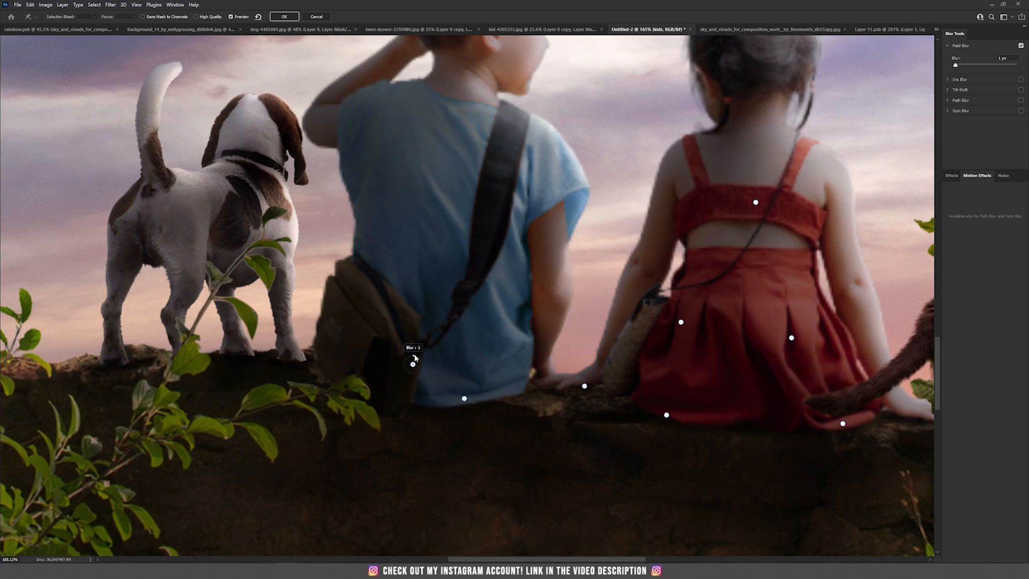
pyautogui.click(329, 354)
pyautogui.moveTo(338, 355); pyautogui.dragTo(331, 346)
pyautogui.click(343, 297)
pyautogui.moveTo(351, 298); pyautogui.dragTo(345, 289)
pyautogui.moveTo(465, 209); pyautogui.dragTo(430, 347)
pyautogui.click(410, 295)
pyautogui.moveTo(419, 299); pyautogui.dragTo(355, 223)
pyautogui.click(274, 256)
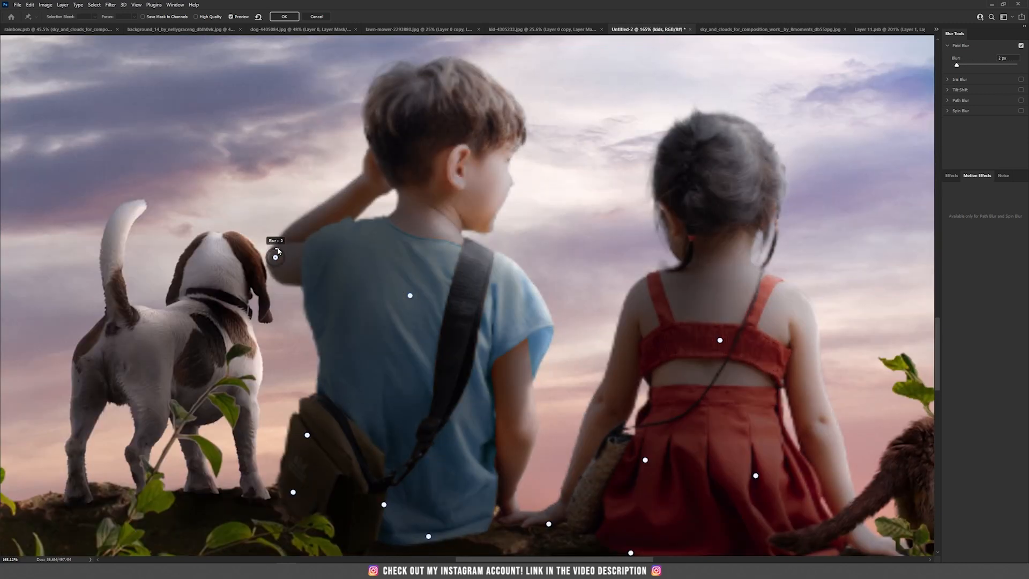
pyautogui.click(664, 182)
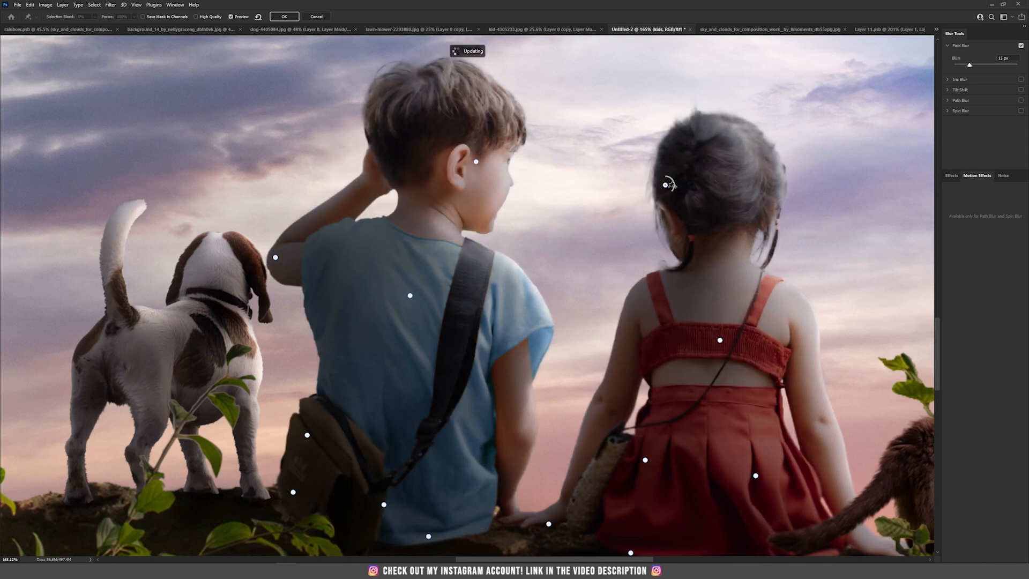
pyautogui.hscroll(-5, 664, 266)
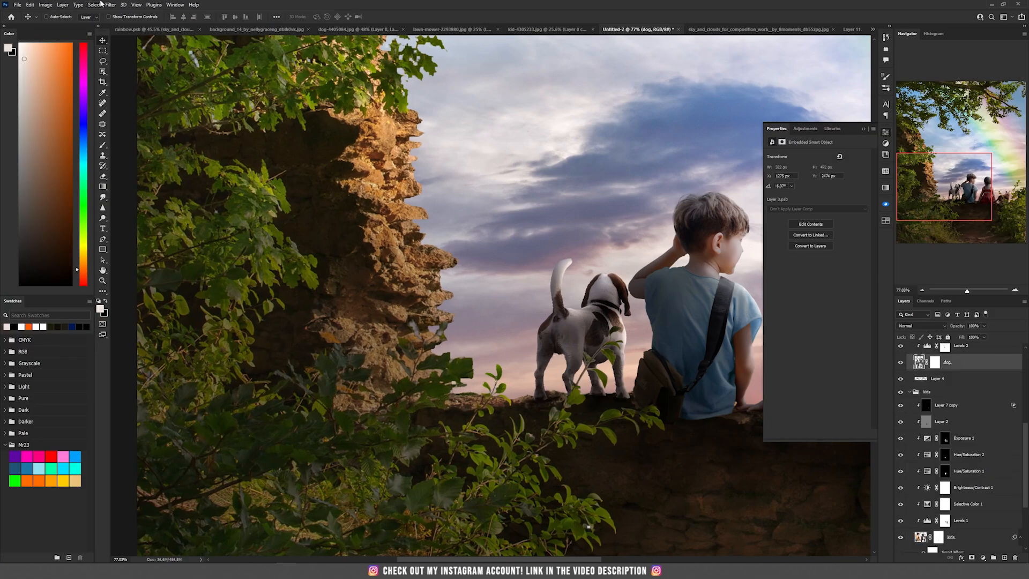
# - Apply a Field Blur to the dog layer, placing pins across its body, legs and head
pyautogui.click(110, 4)
pyautogui.moveTo(177, 111)
pyautogui.click(225, 107)
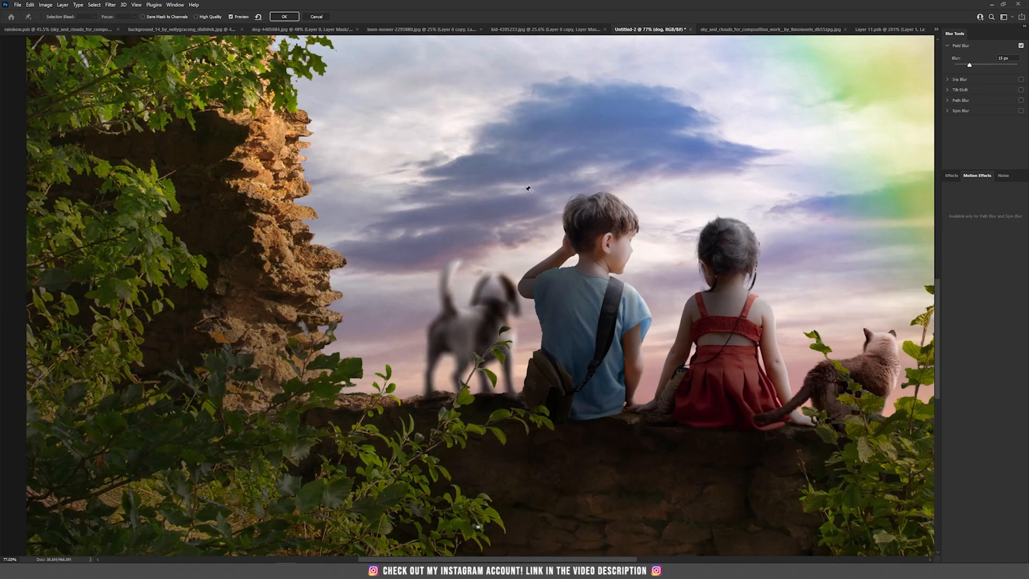
pyautogui.scroll(6, 488, 392)
pyautogui.click(312, 406)
pyautogui.moveTo(320, 401); pyautogui.dragTo(315, 396)
pyautogui.click(312, 321)
pyautogui.moveTo(320, 317); pyautogui.dragTo(314, 310)
pyautogui.click(412, 213)
pyautogui.moveTo(419, 208); pyautogui.dragTo(415, 206)
pyautogui.click(402, 394)
pyautogui.moveTo(409, 389); pyautogui.dragTo(405, 386)
pyautogui.click(486, 395)
pyautogui.click(566, 403)
pyautogui.click(552, 311)
pyautogui.click(470, 313)
pyautogui.moveTo(476, 309); pyautogui.dragTo(473, 306)
pyautogui.click(471, 261)
pyautogui.moveTo(477, 256); pyautogui.dragTo(474, 251)
pyautogui.moveTo(525, 210); pyautogui.dragTo(520, 307)
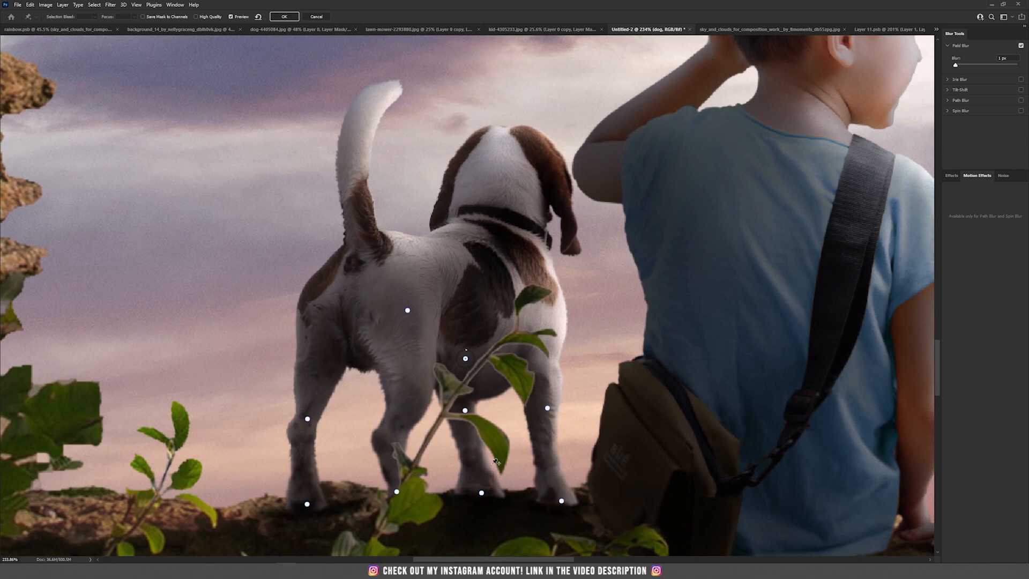
pyautogui.click(561, 501)
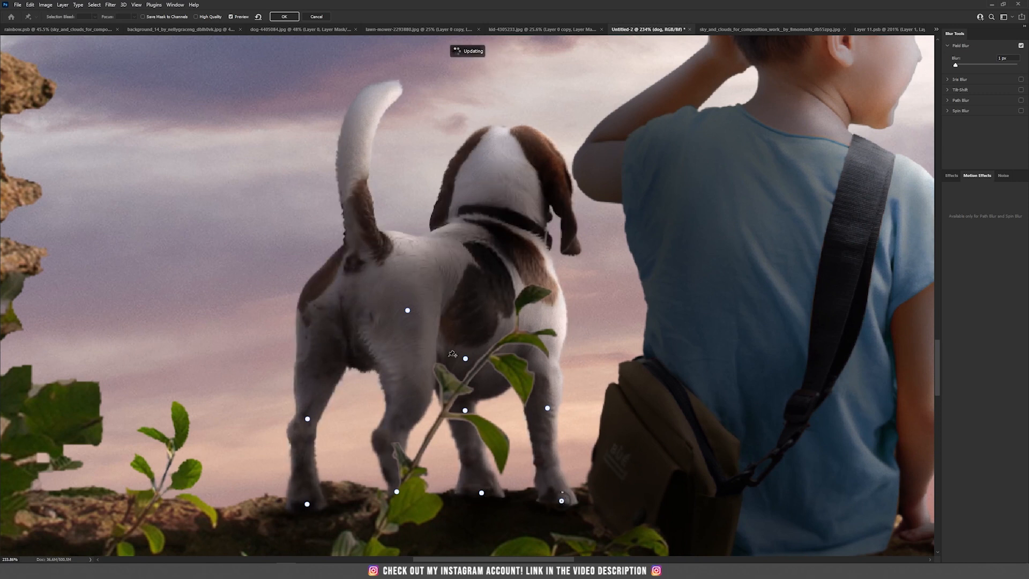
pyautogui.click(552, 166)
pyautogui.click(339, 256)
pyautogui.click(374, 115)
pyautogui.moveTo(374, 115); pyautogui.dragTo(361, 174)
pyautogui.click(446, 178)
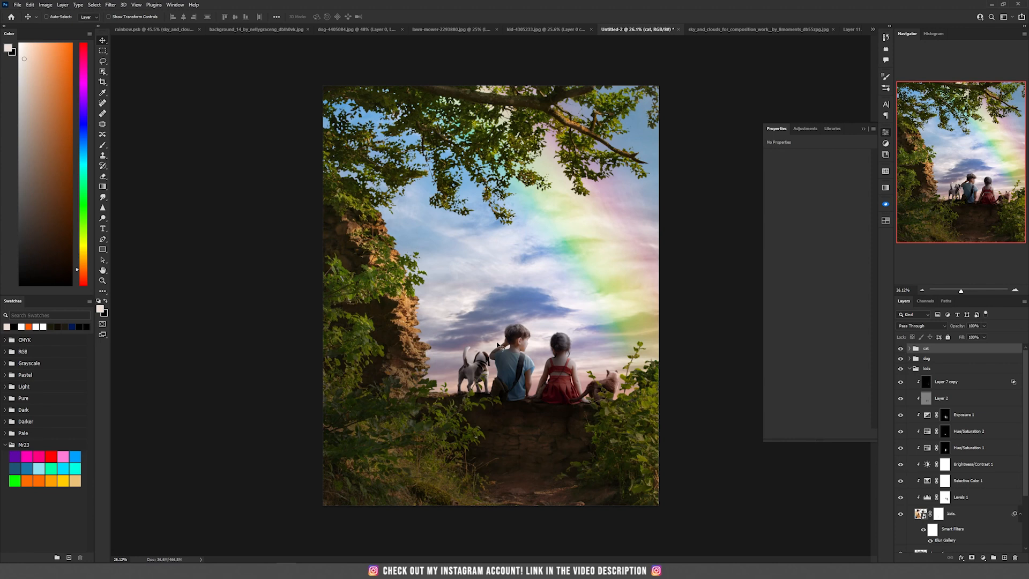
# - Stamp all visible layers into a new layer and convert it to a smart object
pyautogui.hotkey('ctrl', 'alt', 'shift', 'e')
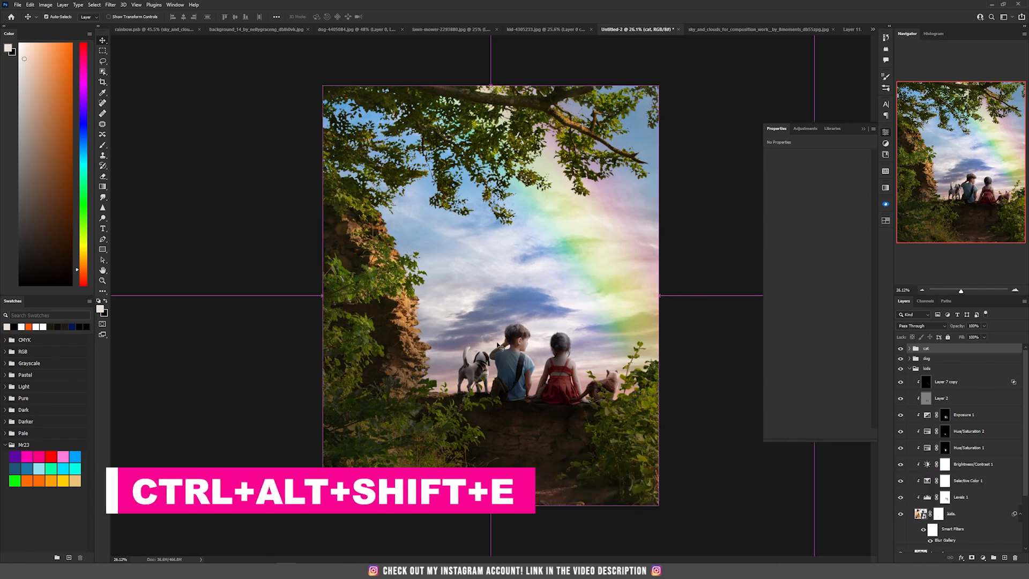
pyautogui.rightClick(971, 355)
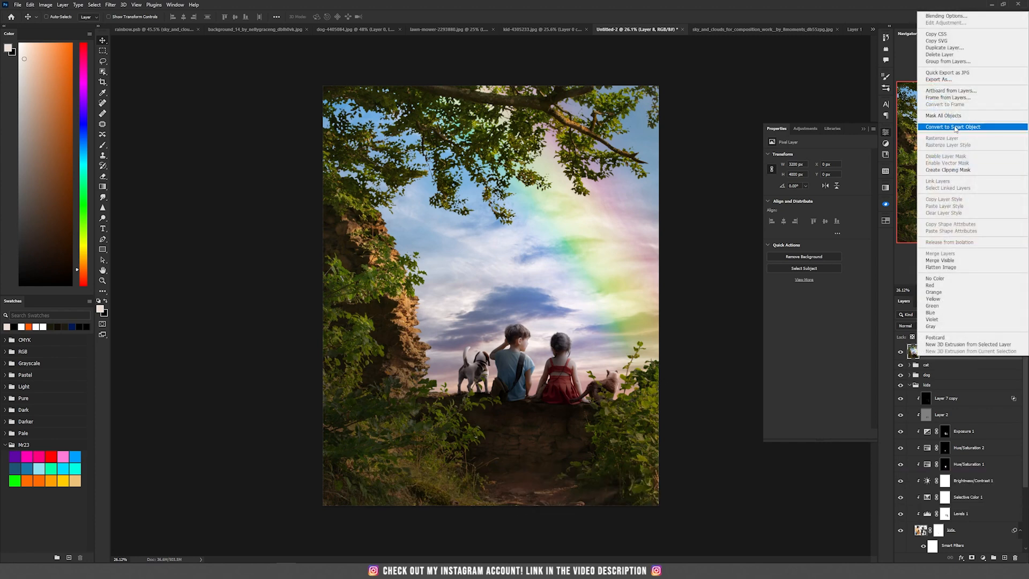
pyautogui.click(954, 129)
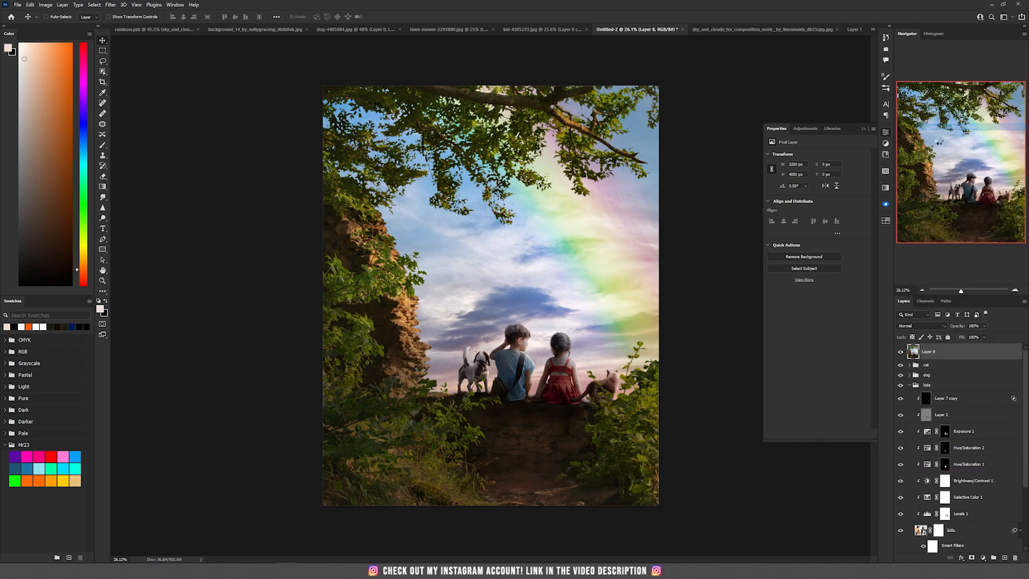
# - Open Camera Raw and set temperature +4, tint +4, exposure +0.25, contrast +19, highlights -99, shadows +20, whites -29, blacks -19
pyautogui.click(106, 7)
pyautogui.click(145, 68)
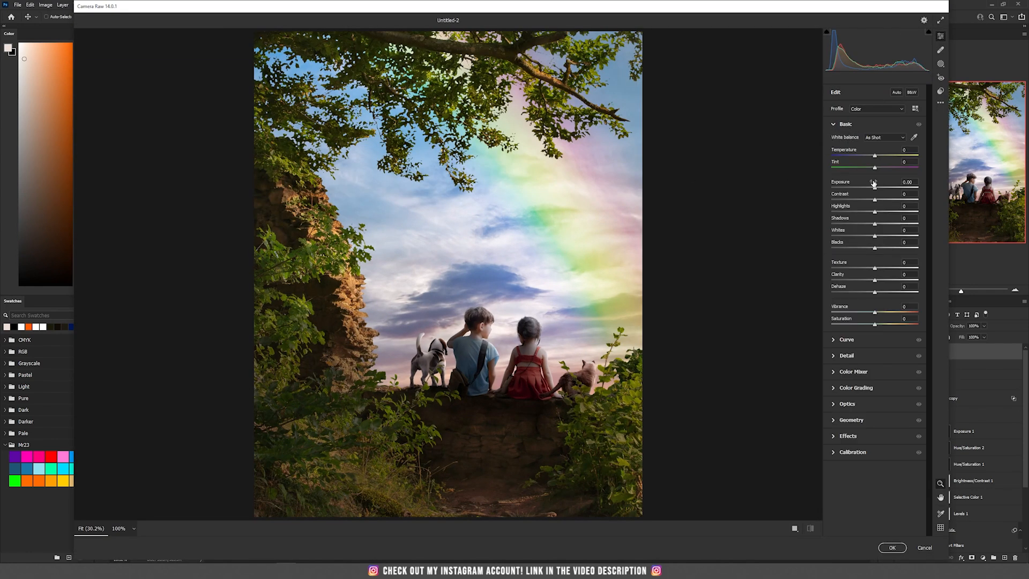
pyautogui.moveTo(874, 156); pyautogui.dragTo(878, 157)
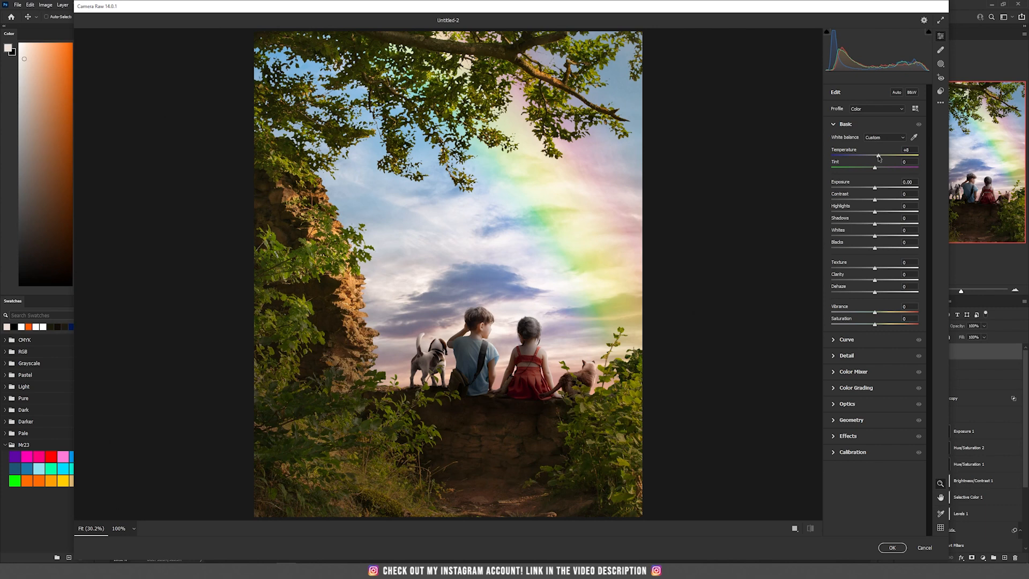
pyautogui.moveTo(878, 158); pyautogui.dragTo(884, 158)
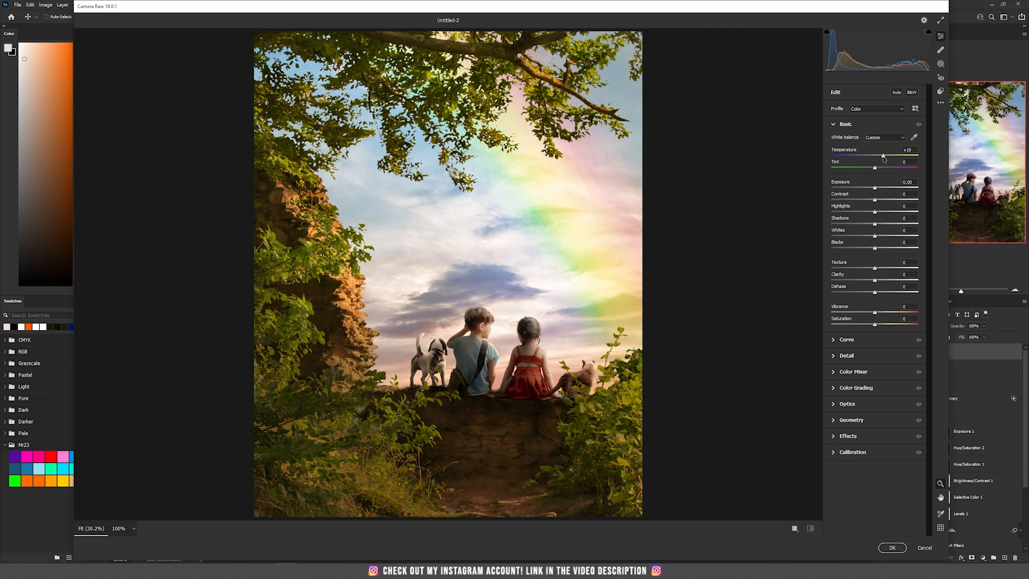
pyautogui.moveTo(882, 159); pyautogui.dragTo(875, 159)
pyautogui.moveTo(875, 156); pyautogui.dragTo(877, 268)
pyautogui.moveTo(874, 279); pyautogui.dragTo(879, 280)
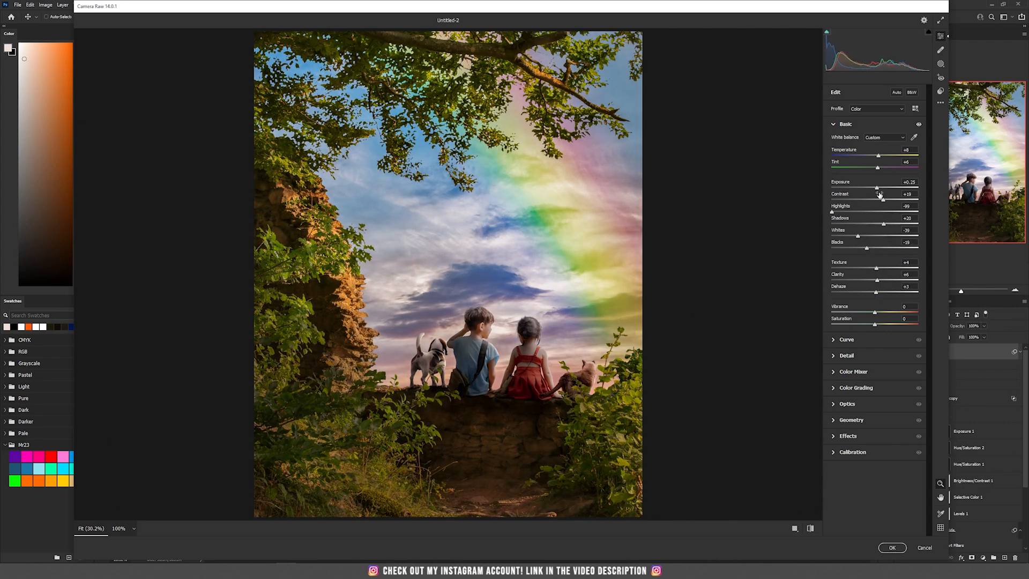
pyautogui.moveTo(878, 190); pyautogui.dragTo(882, 191)
# - Set Detail sharpening to 40, noise reduction 37 and colour noise reduction 32, and apply the Camera Raw filter
pyautogui.click(852, 355)
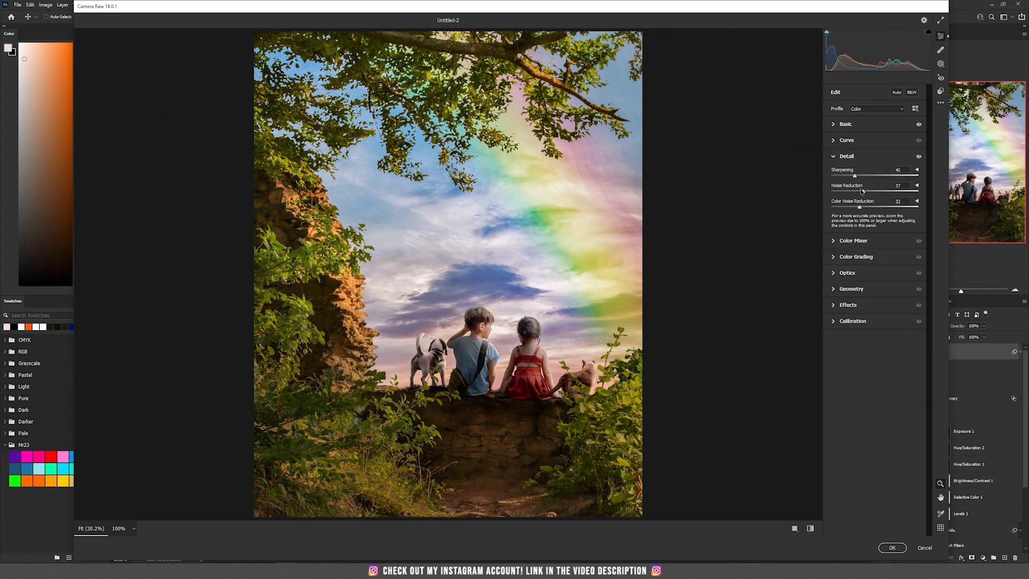
pyautogui.click(848, 304)
pyautogui.click(851, 287)
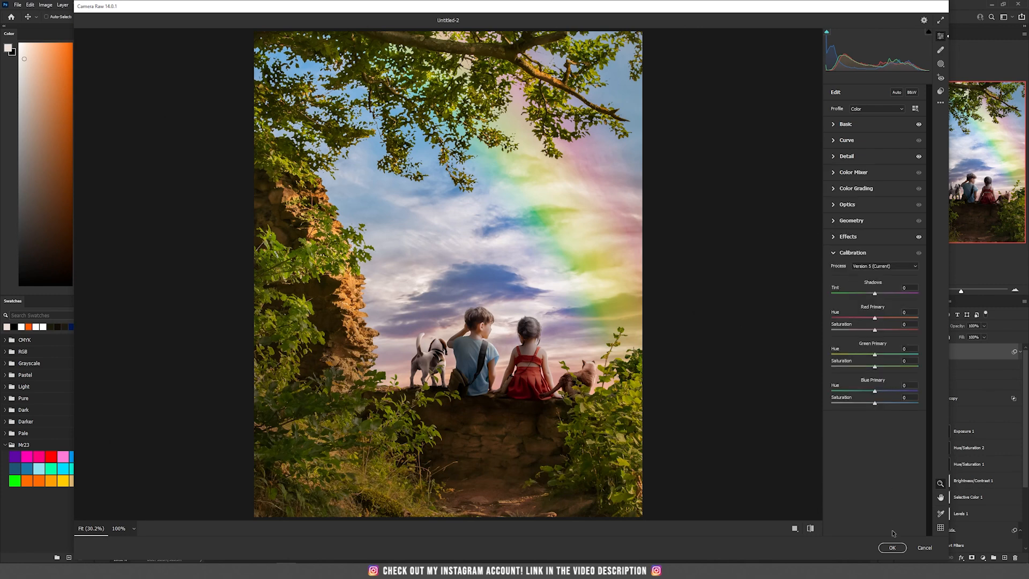
pyautogui.click(835, 255)
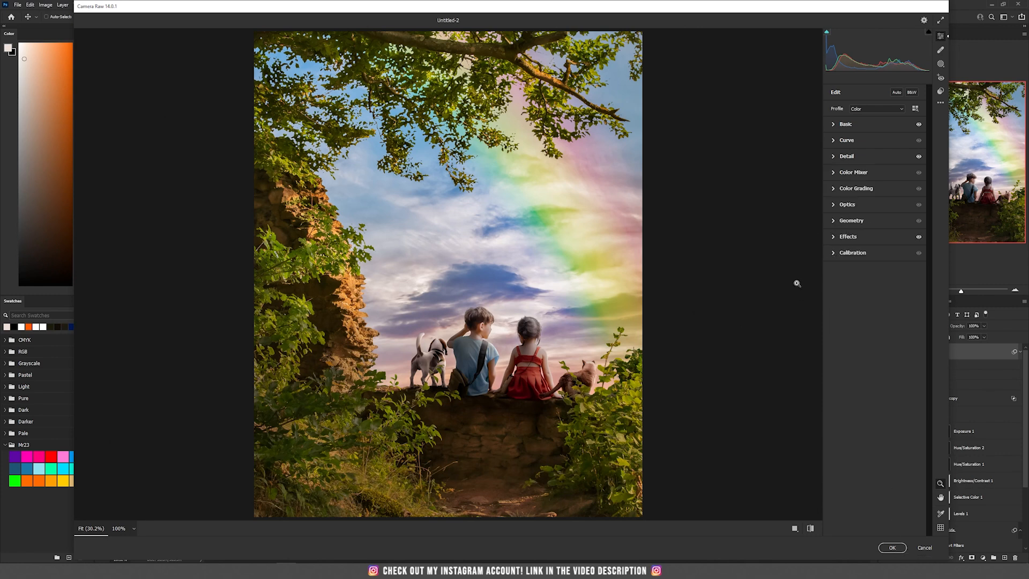
pyautogui.click(892, 547)
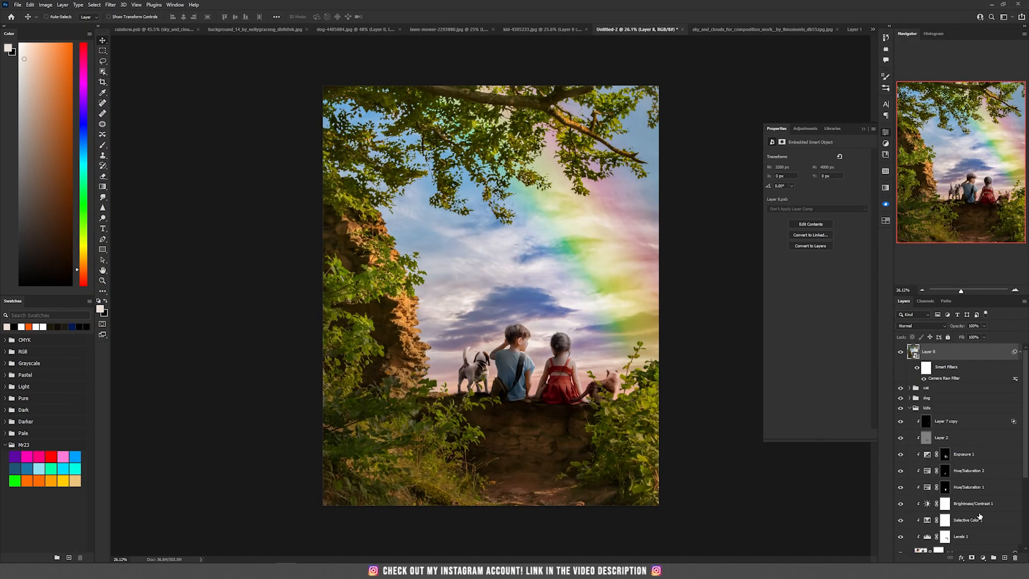
# - Add a Brightness/Contrast adjustment above the stamped layer, set brightness to -100, and invert its mask
pyautogui.click(983, 558)
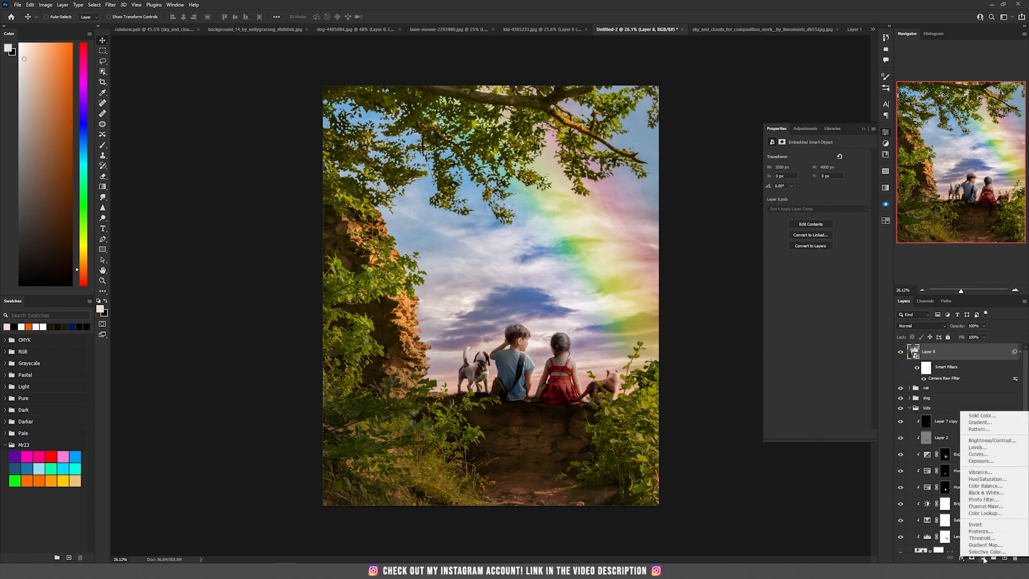
pyautogui.click(986, 440)
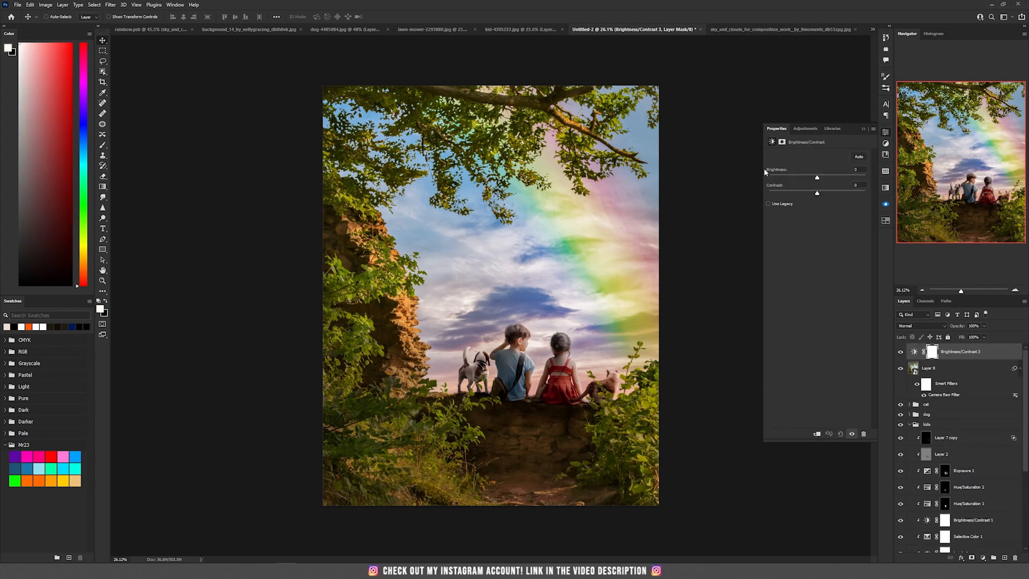
pyautogui.moveTo(762, 173); pyautogui.dragTo(750, 175)
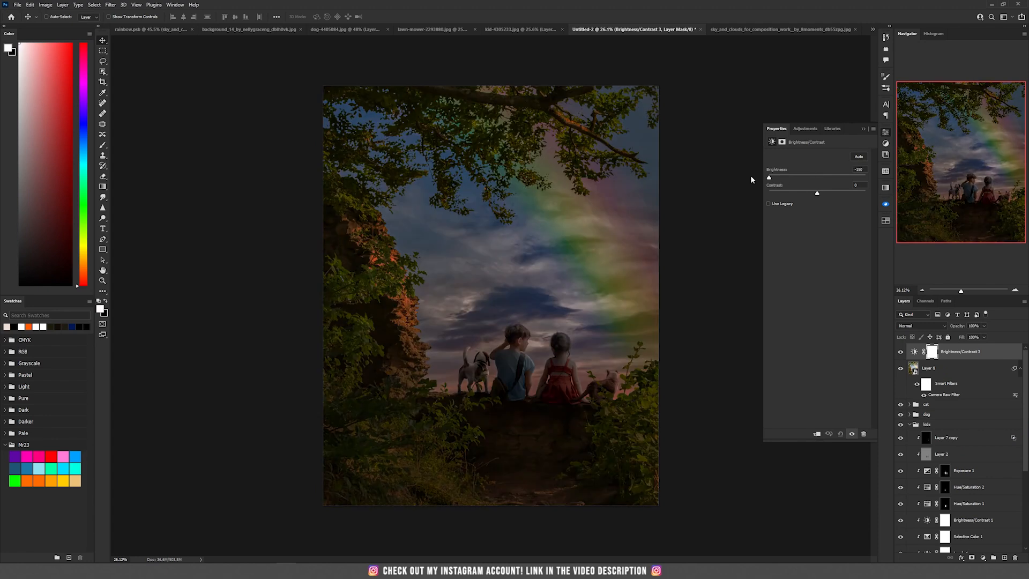
pyautogui.hotkey('ctrl', 'i')
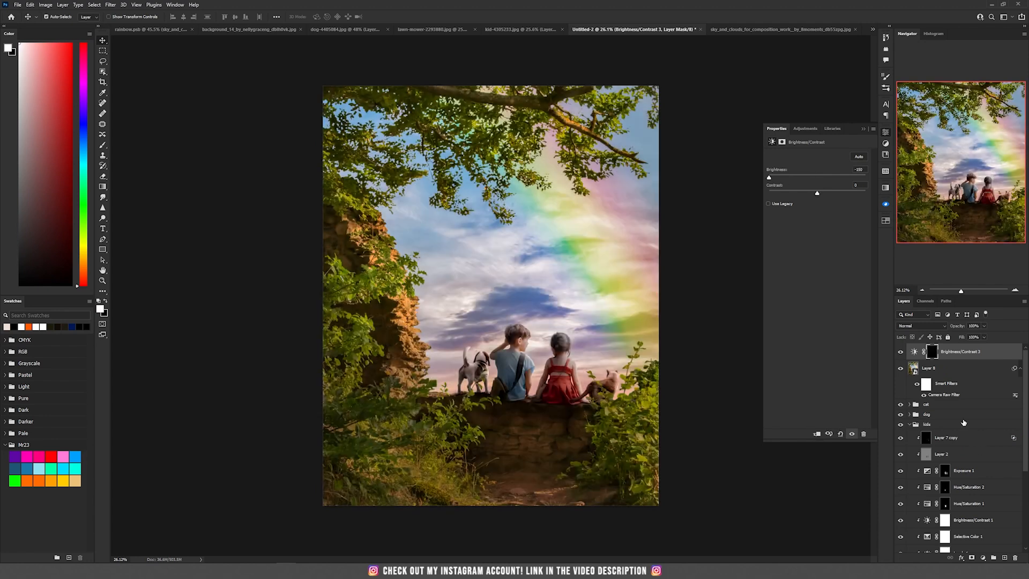
# - With a large soft brush, paint the darkening into the mask across the bottom foreground of the scene
pyautogui.press('b')
pyautogui.rightClick(572, 413)
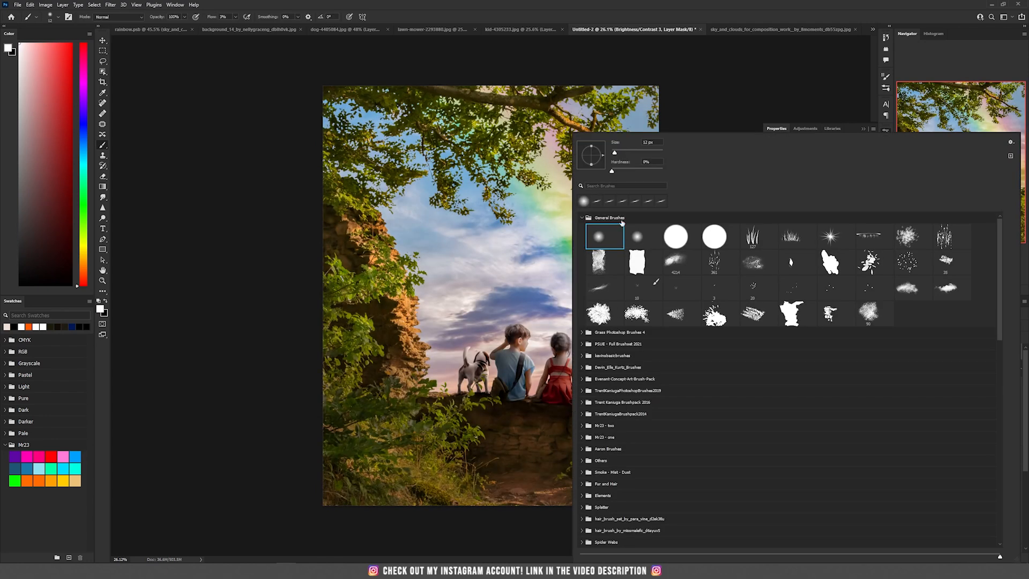
pyautogui.click(351, 454)
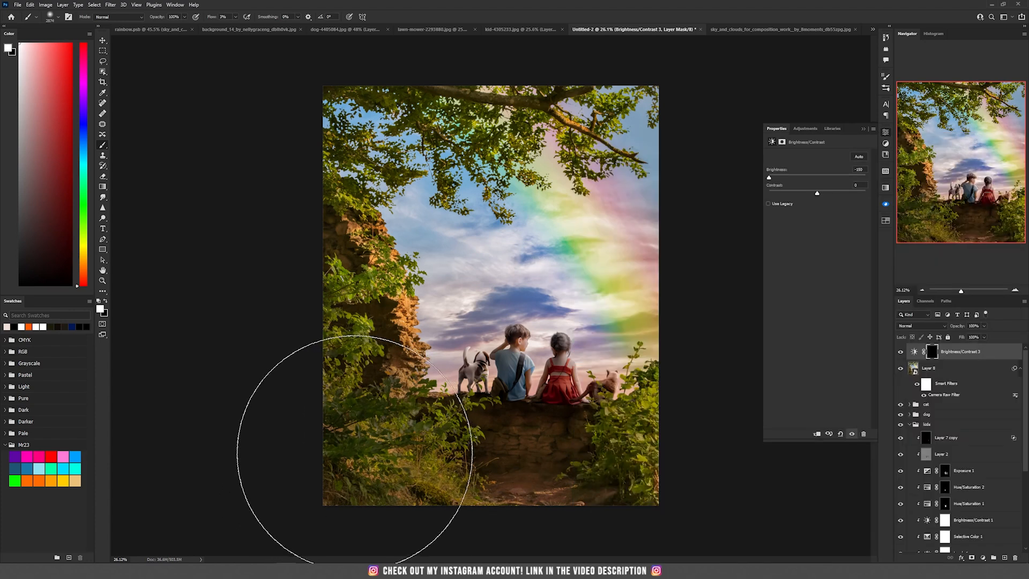
pyautogui.press('[')
pyautogui.press('[')
pyautogui.press('[')
pyautogui.press('[')
pyautogui.press('[')
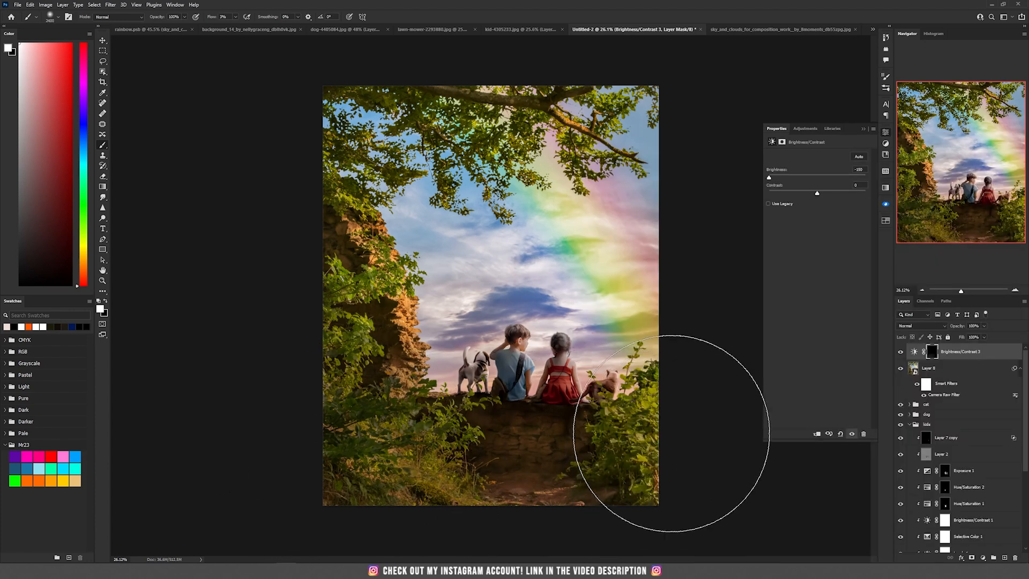
pyautogui.moveTo(706, 428)
pyautogui.mouseDown()
pyautogui.moveTo(578, 448)
pyautogui.moveTo(306, 448)
pyautogui.mouseUp()
# - Switch to black and, with a smaller brush, paint back the brightness over the path below the wall
pyautogui.press('[')
pyautogui.press('[')
pyautogui.press('[')
pyautogui.press('[')
pyautogui.press('[')
pyautogui.press('[')
pyautogui.press('[')
pyautogui.press('[')
pyautogui.press('[')
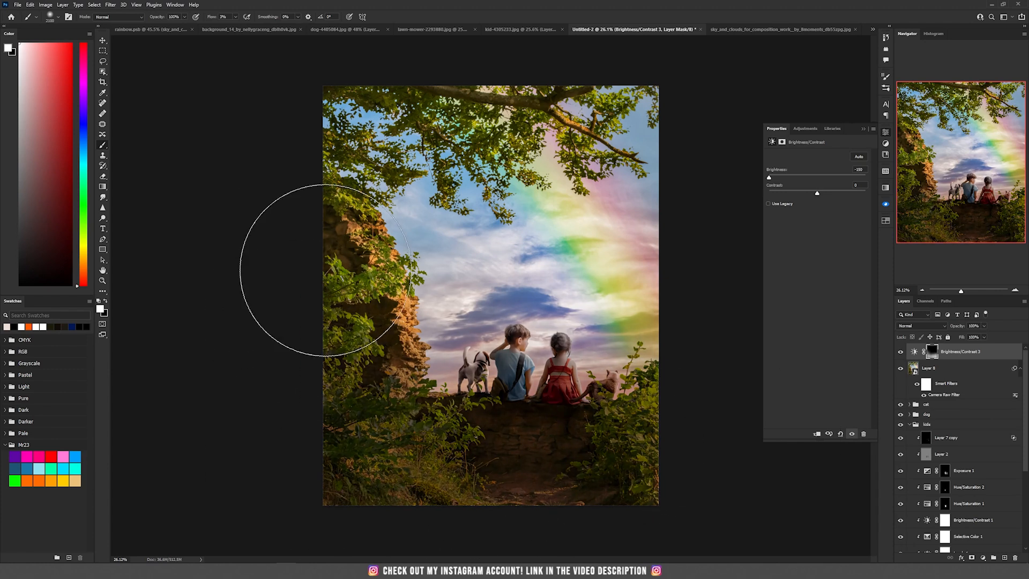
pyautogui.press('x')
pyautogui.press('[')
pyautogui.press('[')
pyautogui.press('[')
pyautogui.press('[')
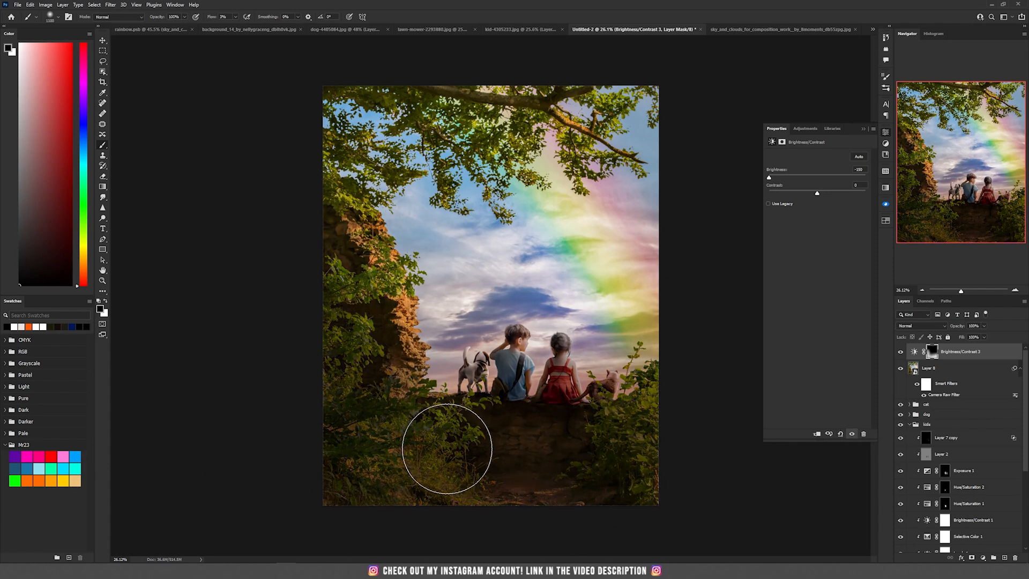
pyautogui.moveTo(496, 418)
pyautogui.mouseDown()
pyautogui.moveTo(572, 496)
pyautogui.moveTo(549, 487)
pyautogui.mouseUp()
# - Keep refining the darkening mask with a smaller brush, alternating between white and black
pyautogui.press('x')
pyautogui.press('[')
pyautogui.press('[')
pyautogui.press('[')
pyautogui.press('[')
pyautogui.press('[')
pyautogui.press('[')
pyautogui.press('[')
pyautogui.press('[')
pyautogui.press('x')
pyautogui.press('[')
pyautogui.press('[')
pyautogui.press('x')
pyautogui.press('x')
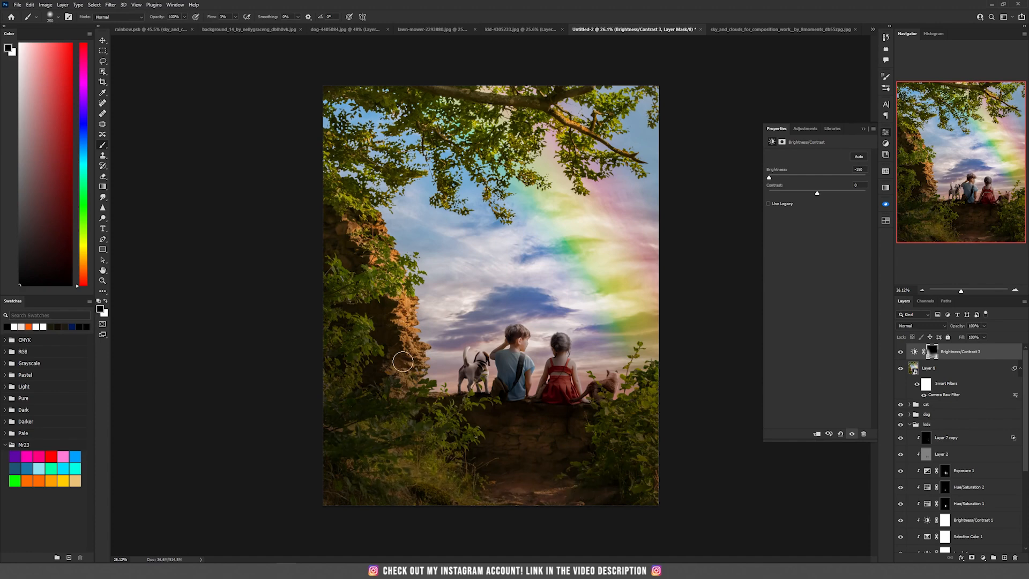